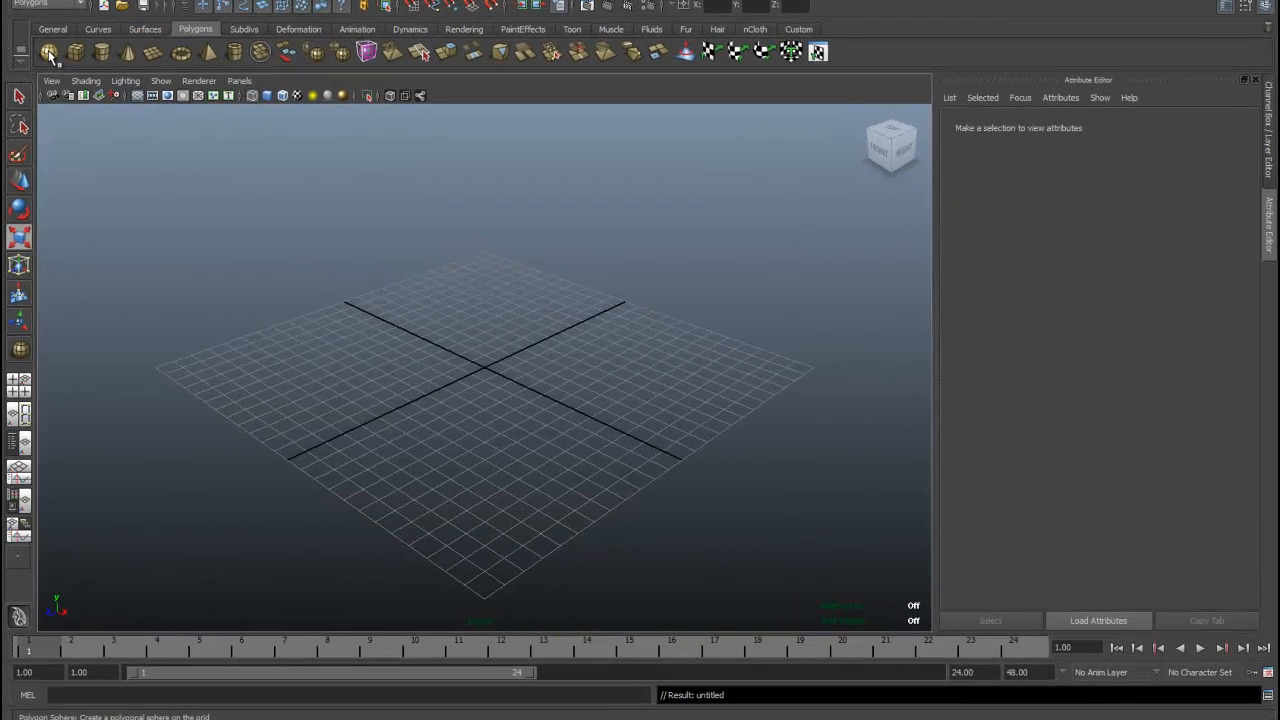
Create a polygon sphere of about 5.28 radius at the grid centre with axis and height subdivisions of 60.
{"action": "left_click", "coordinate": [49, 54]}
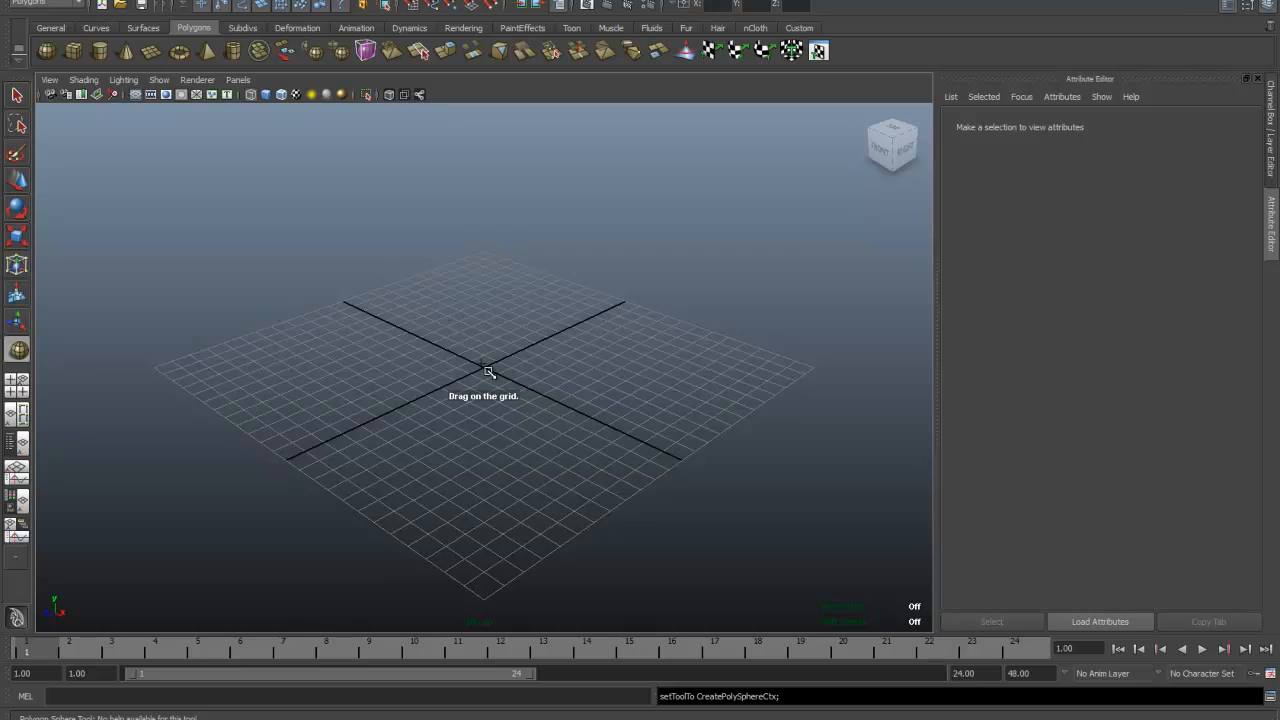
{"action": "left_click_drag", "start_coordinate": [490, 373], "coordinate": [594, 401]}
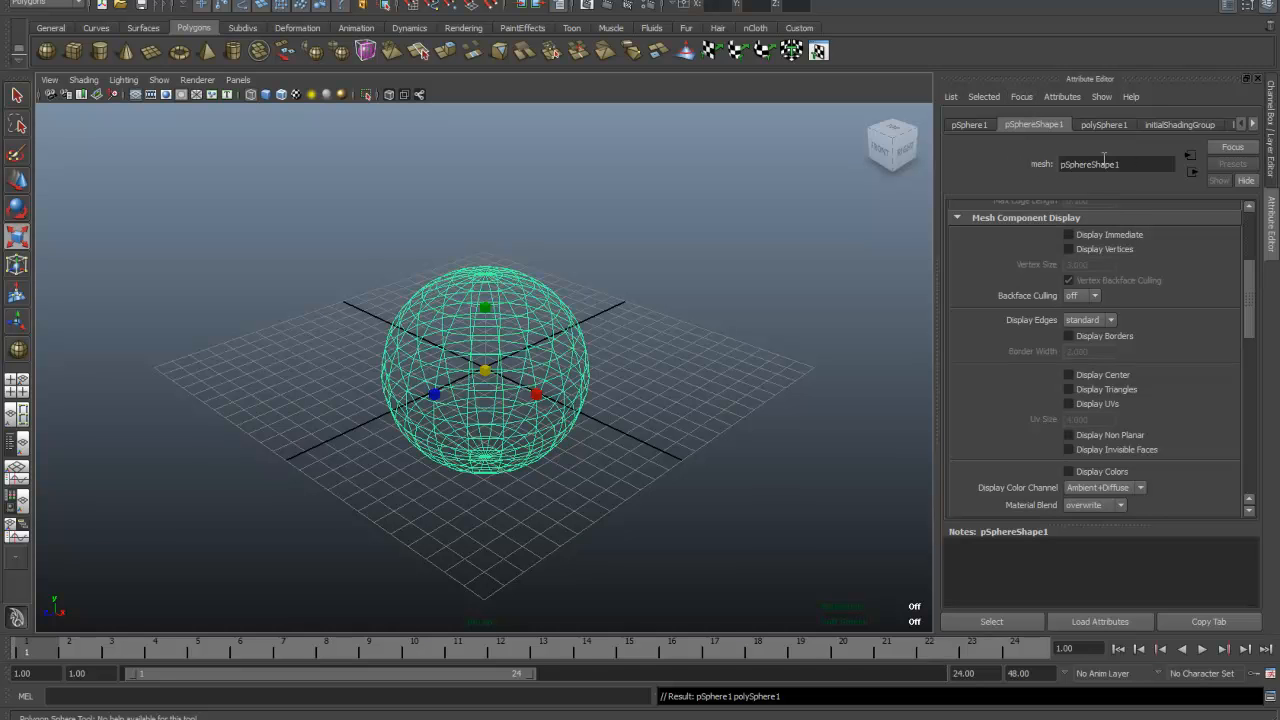
{"action": "left_click", "coordinate": [1104, 125]}
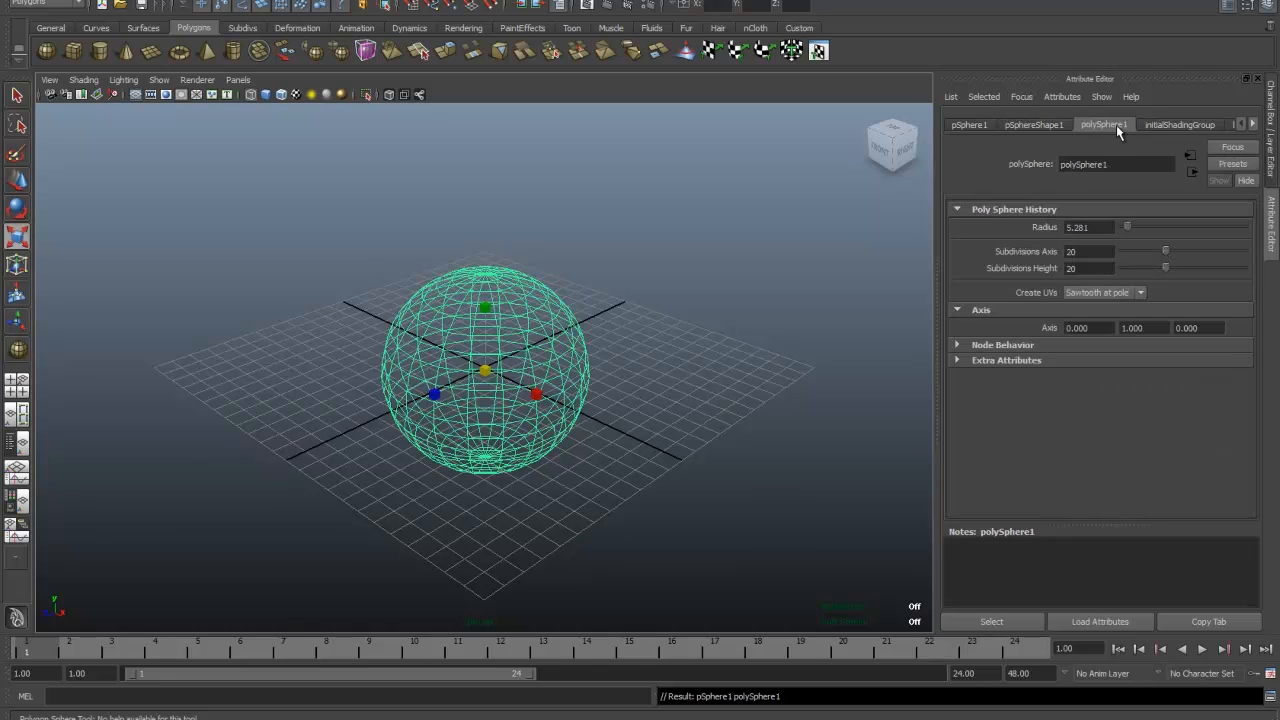
{"action": "double_click", "coordinate": [1098, 252]}
{"action": "left_click_drag", "start_coordinate": [1107, 268], "coordinate": [1035, 262]}
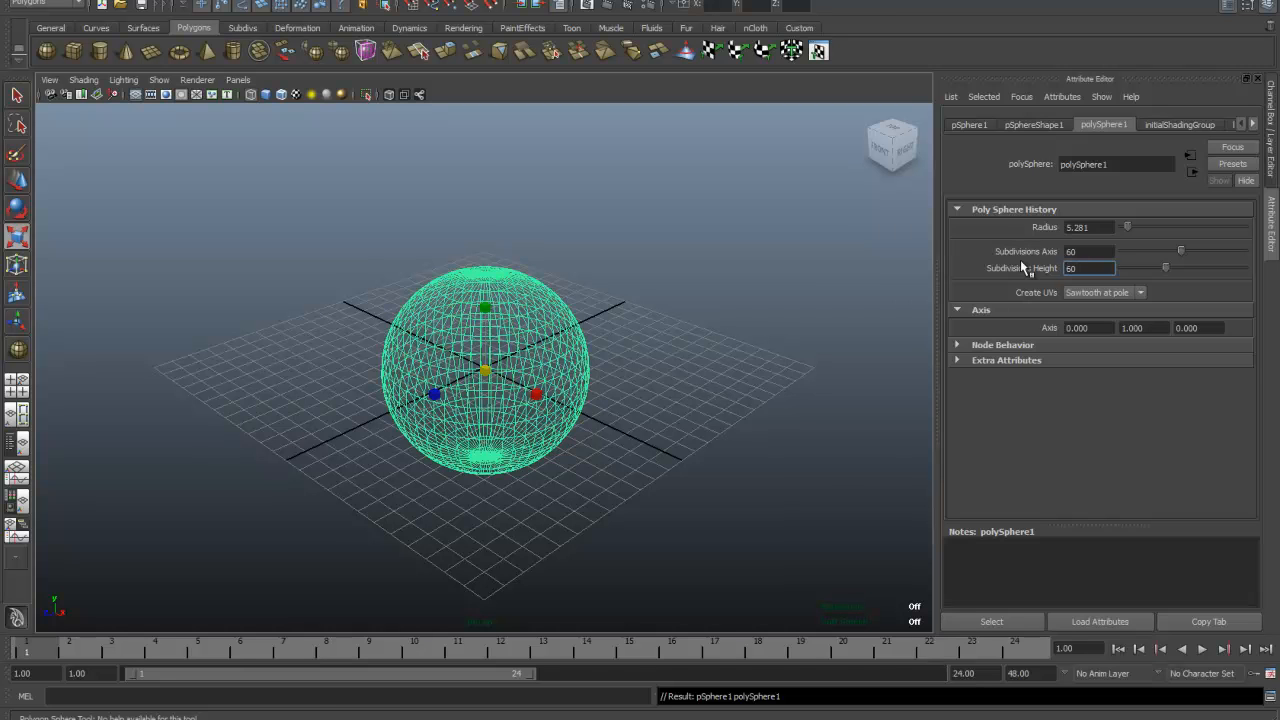
{"action": "left_click", "coordinate": [820, 479]}
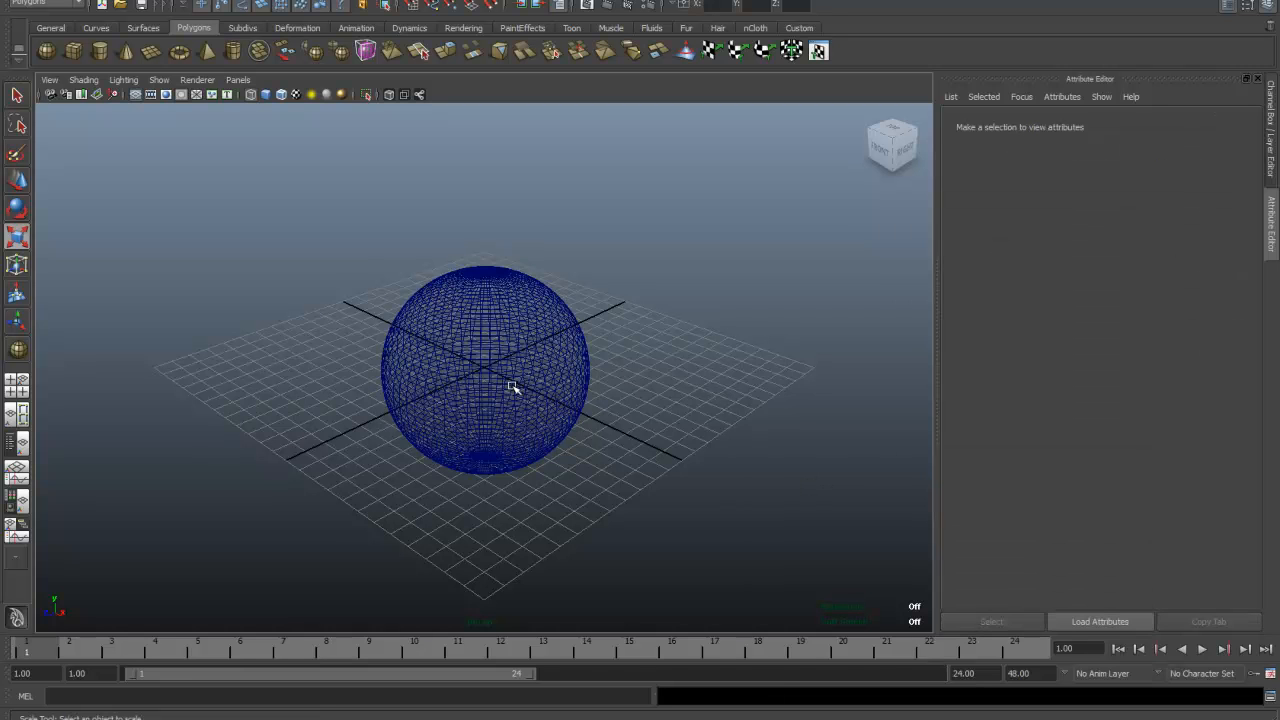
Flatten the sphere vertically into a very thin disc, refining it in the front view to a Y scale of about -0.034.
{"action": "left_click", "coordinate": [535, 358]}
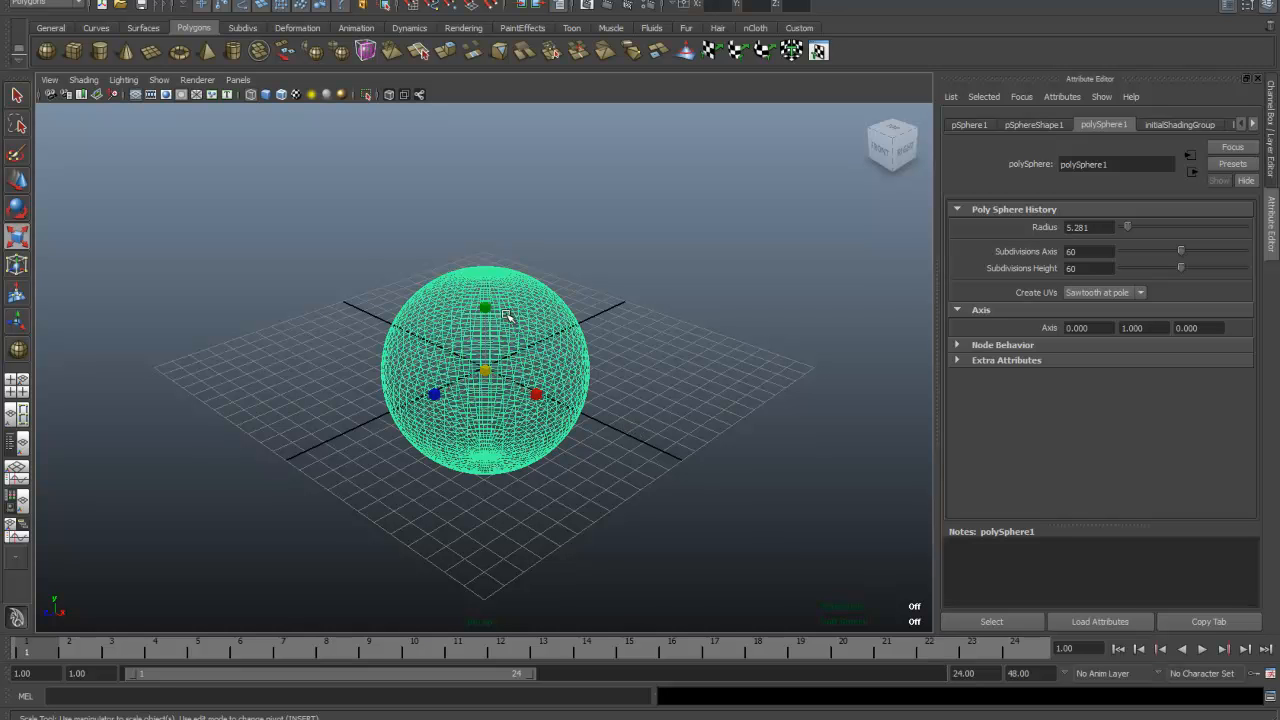
{"action": "left_click_drag", "start_coordinate": [488, 308], "coordinate": [505, 372]}
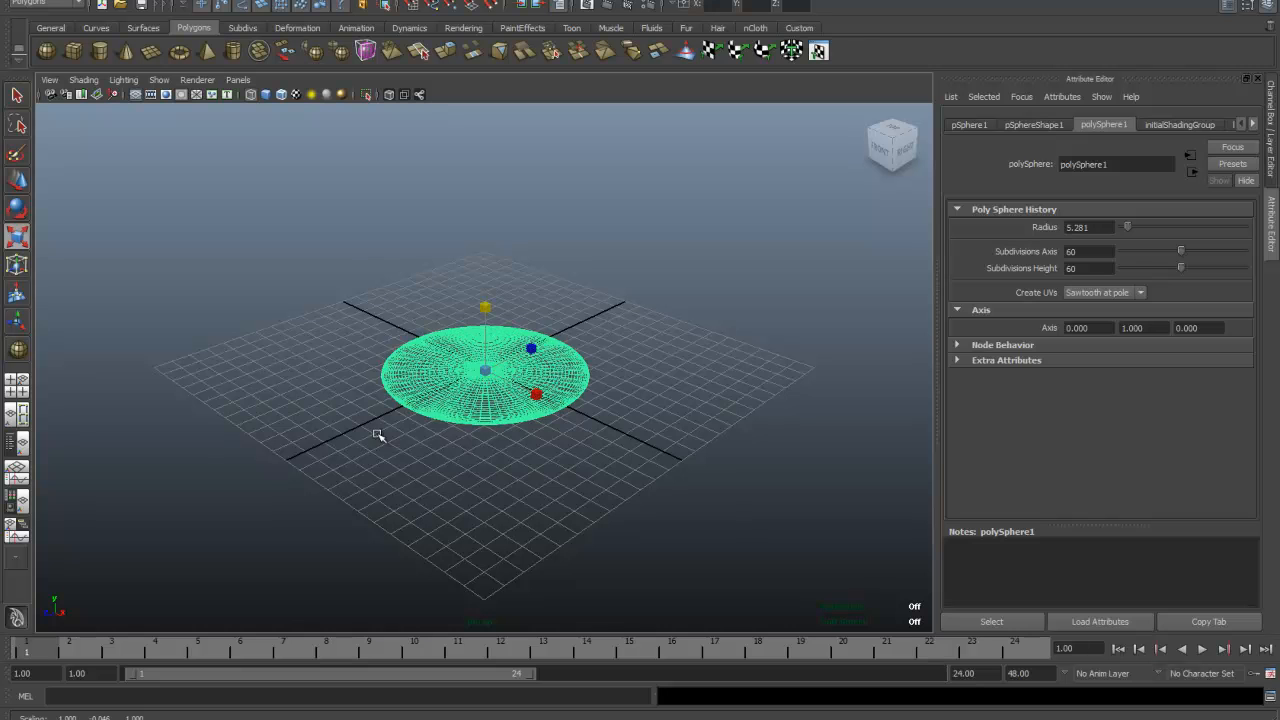
{"action": "left_click", "coordinate": [17, 390]}
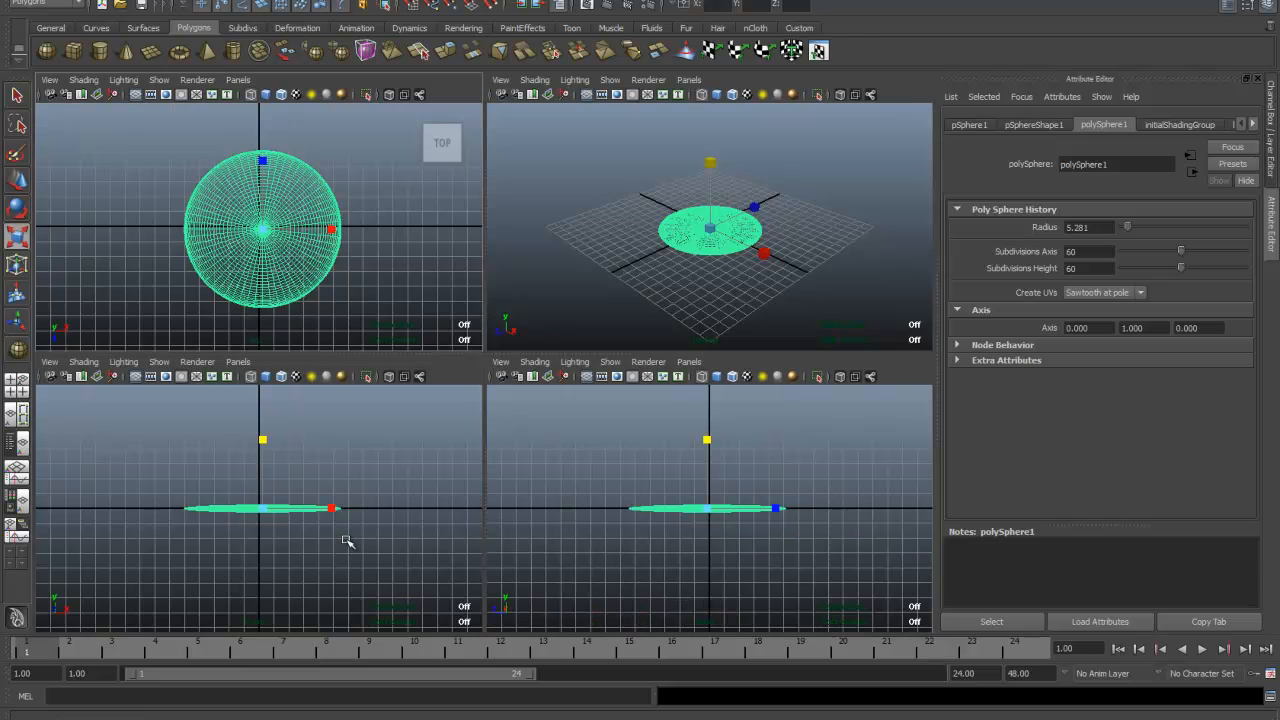
{"action": "key", "text": "space"}
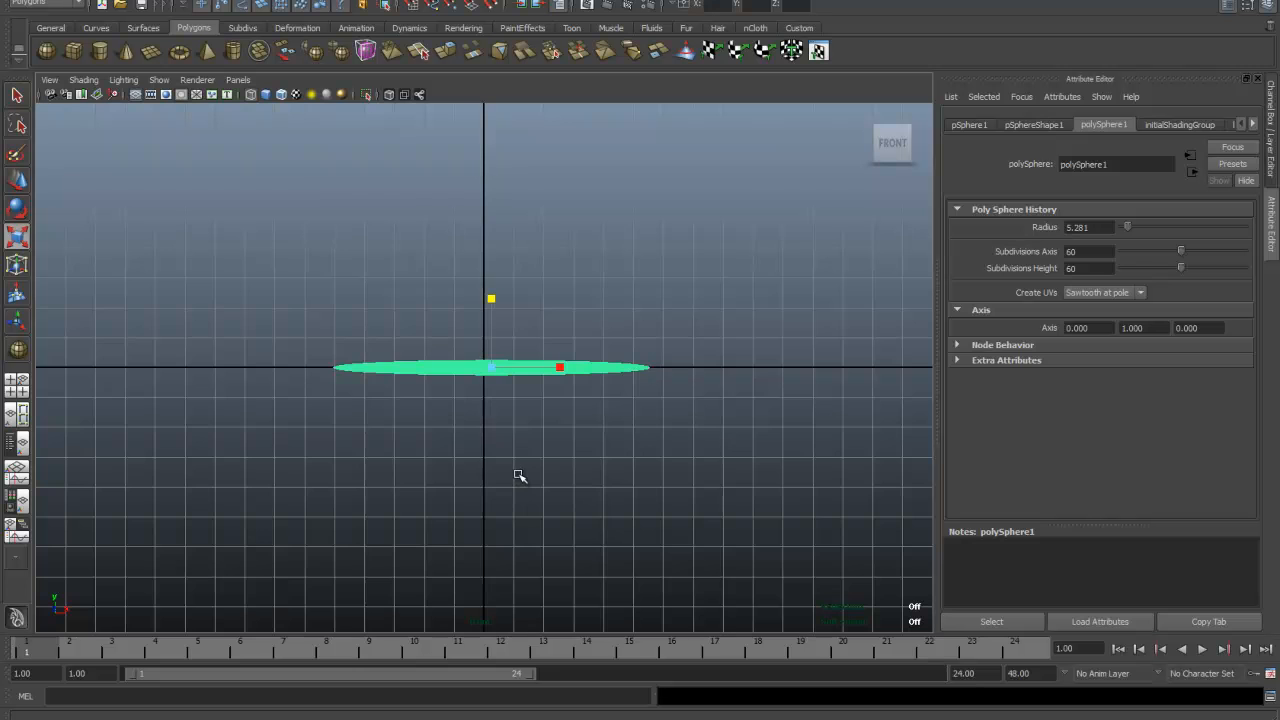
{"action": "scroll", "coordinate": [519, 476], "scroll_direction": "up", "scroll_amount": 5}
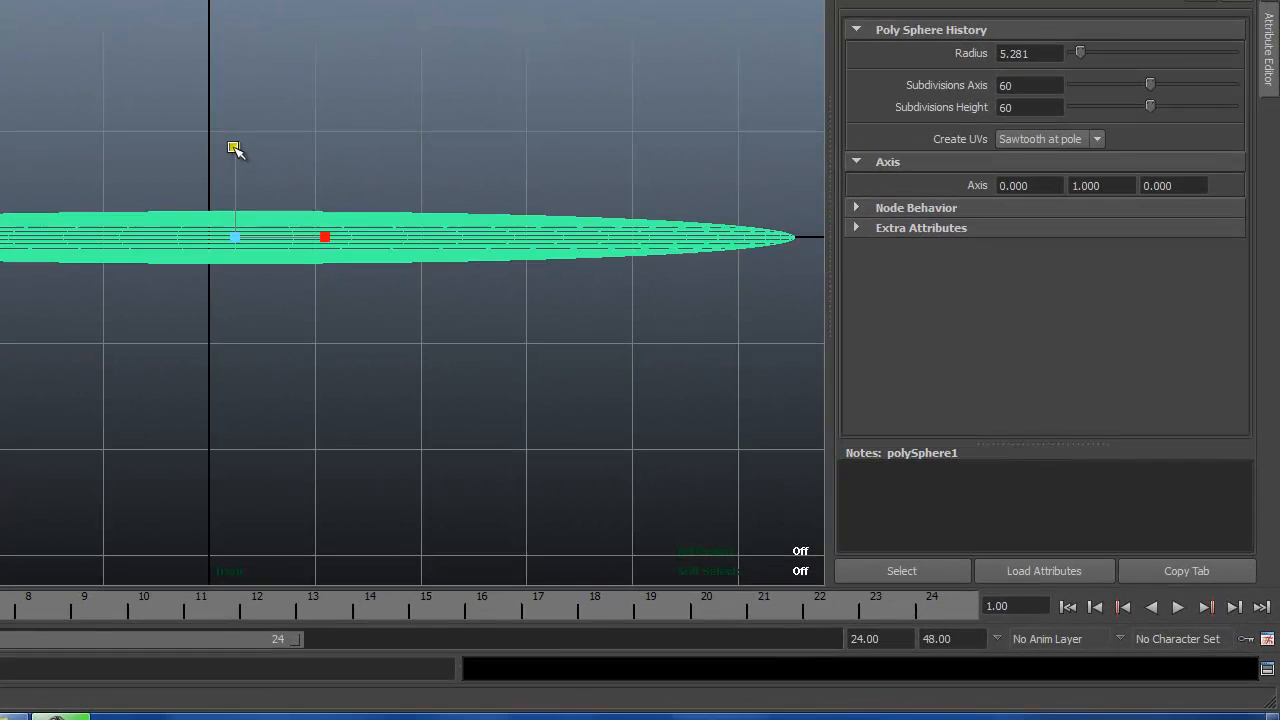
{"action": "left_click_drag", "start_coordinate": [483, 298], "coordinate": [483, 301]}
{"action": "left_click_drag", "start_coordinate": [236, 152], "coordinate": [240, 166]}
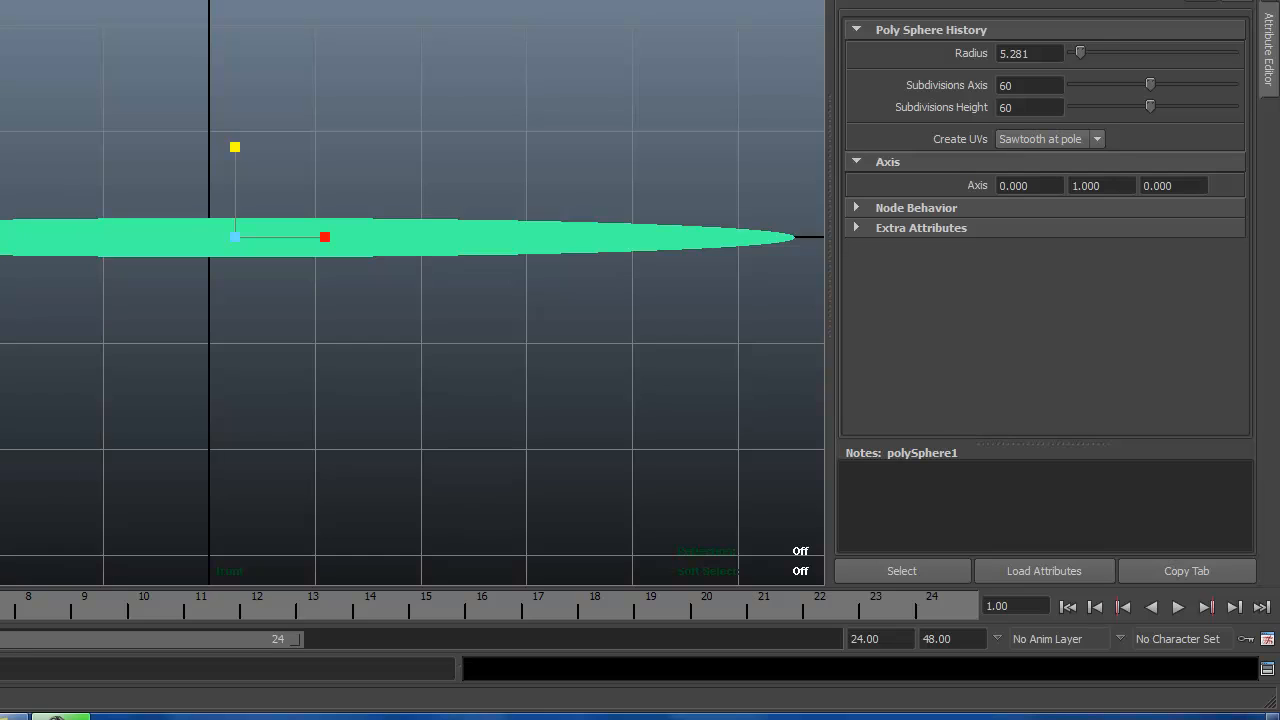
Create a polygon cylinder in front of the disc in the perspective view, about 3.99 in radius and 7.45 high.
{"action": "key", "text": "space"}
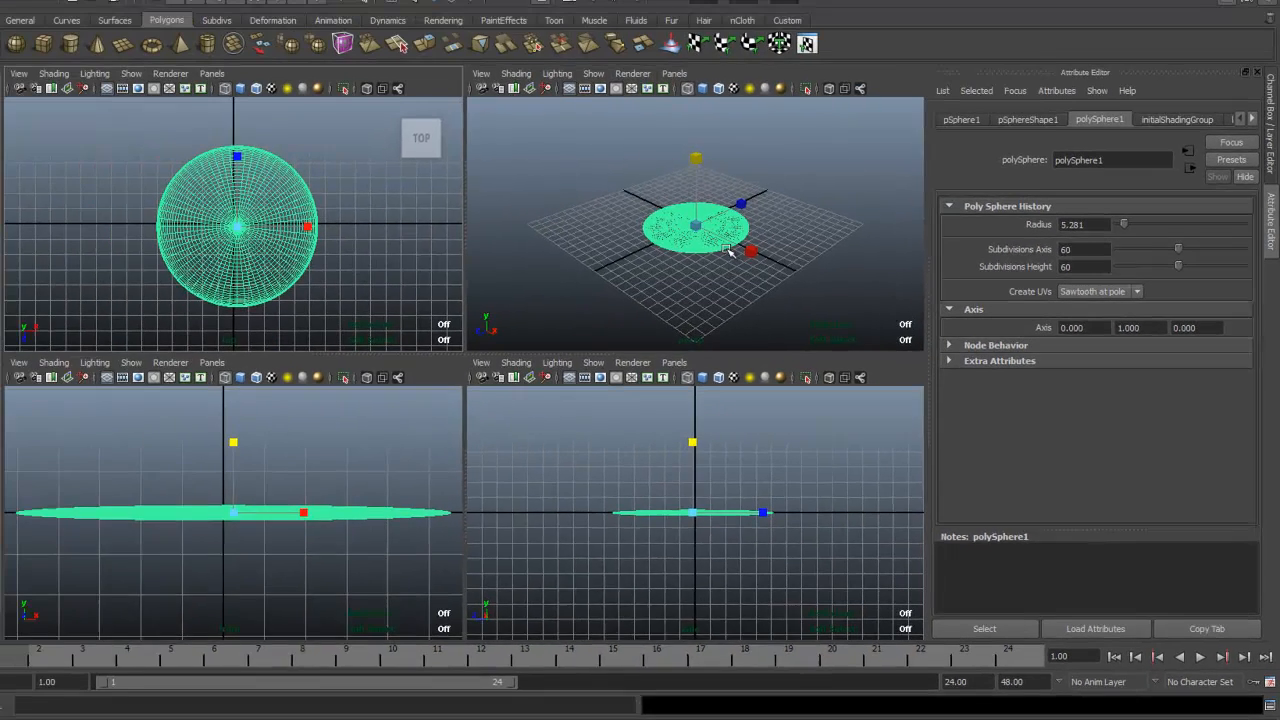
{"action": "key", "text": "space"}
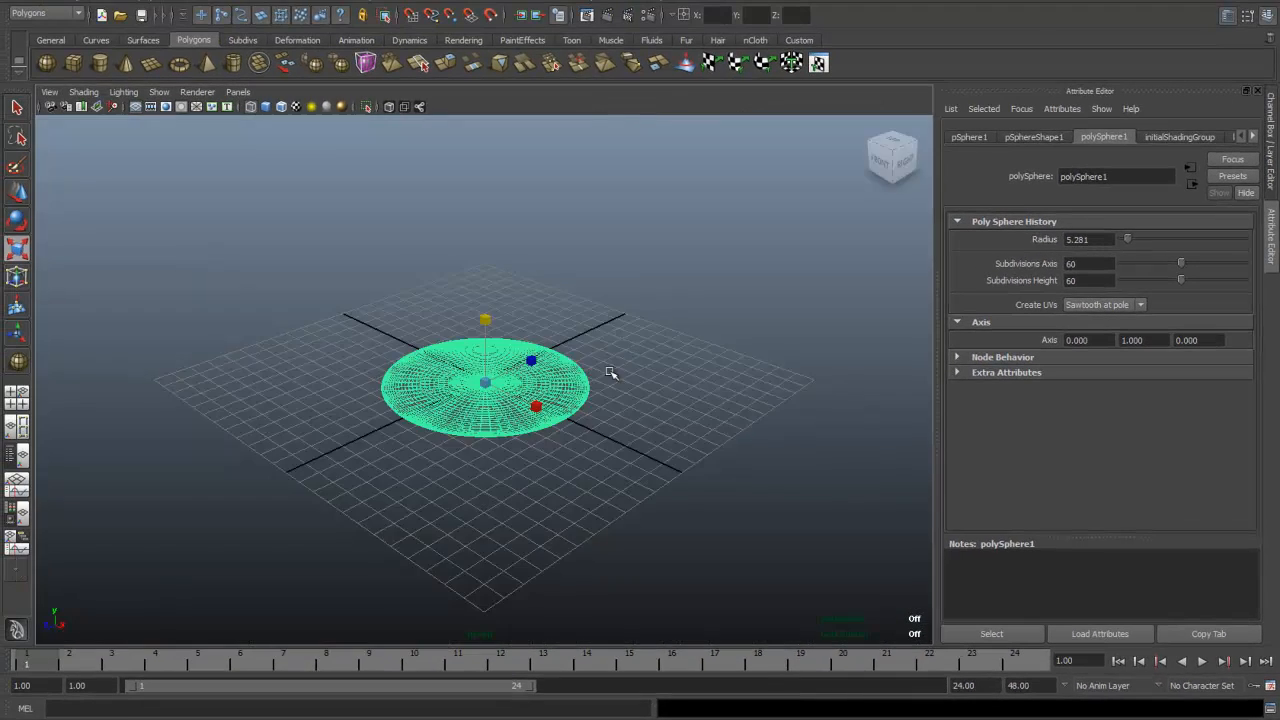
{"action": "left_click", "coordinate": [99, 63]}
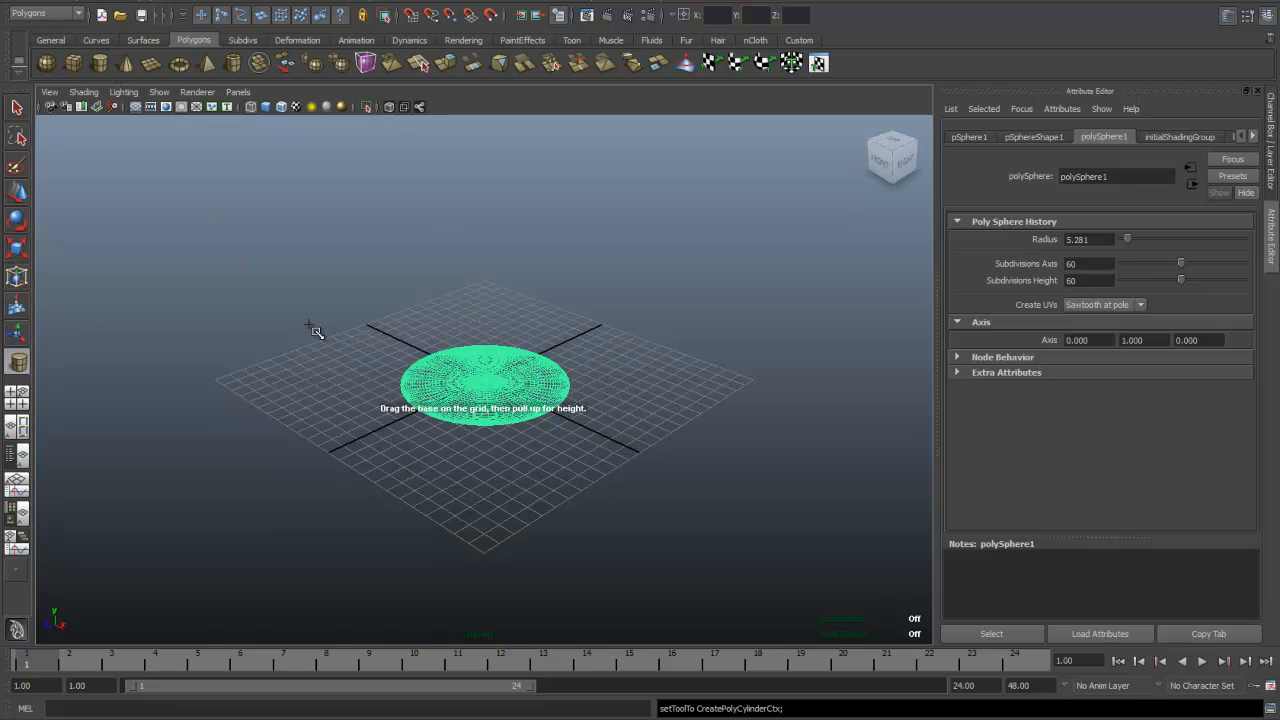
{"action": "left_click_drag", "start_coordinate": [476, 509], "coordinate": [463, 363]}
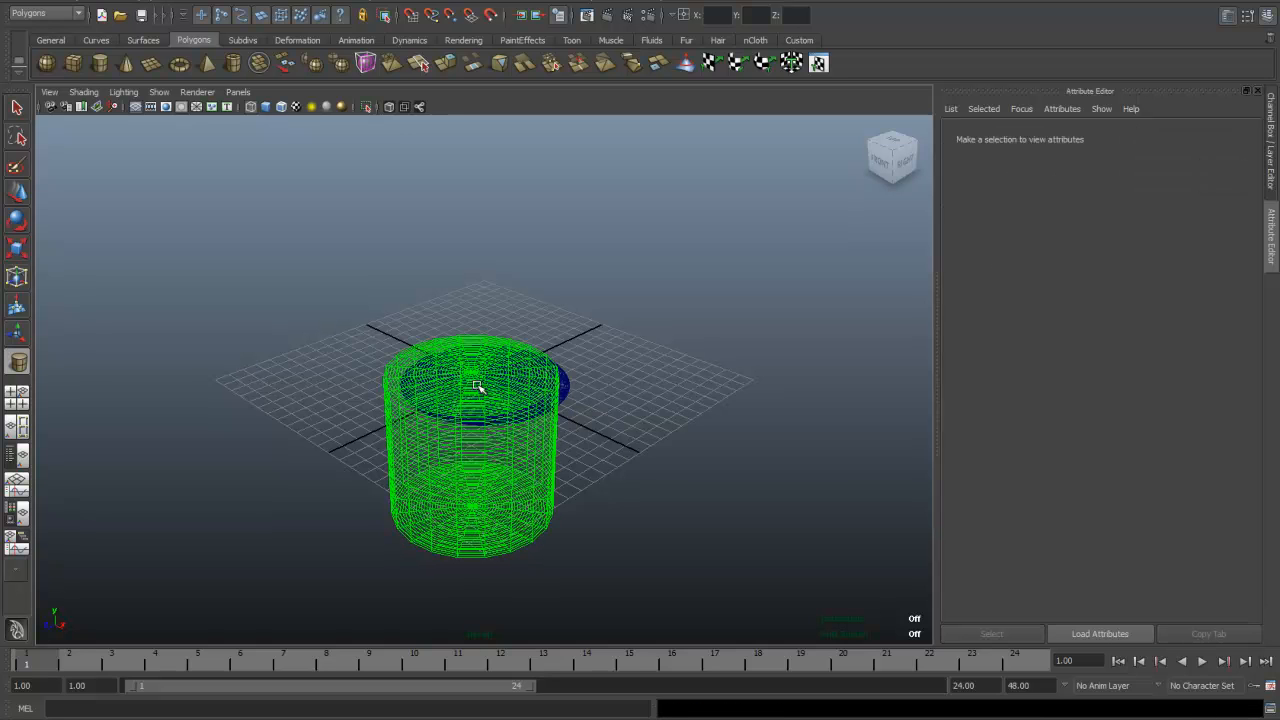
Set the cylinder's axis subdivisions to 60.
{"action": "left_click_drag", "start_coordinate": [690, 462], "coordinate": [680, 487], "text": "alt"}
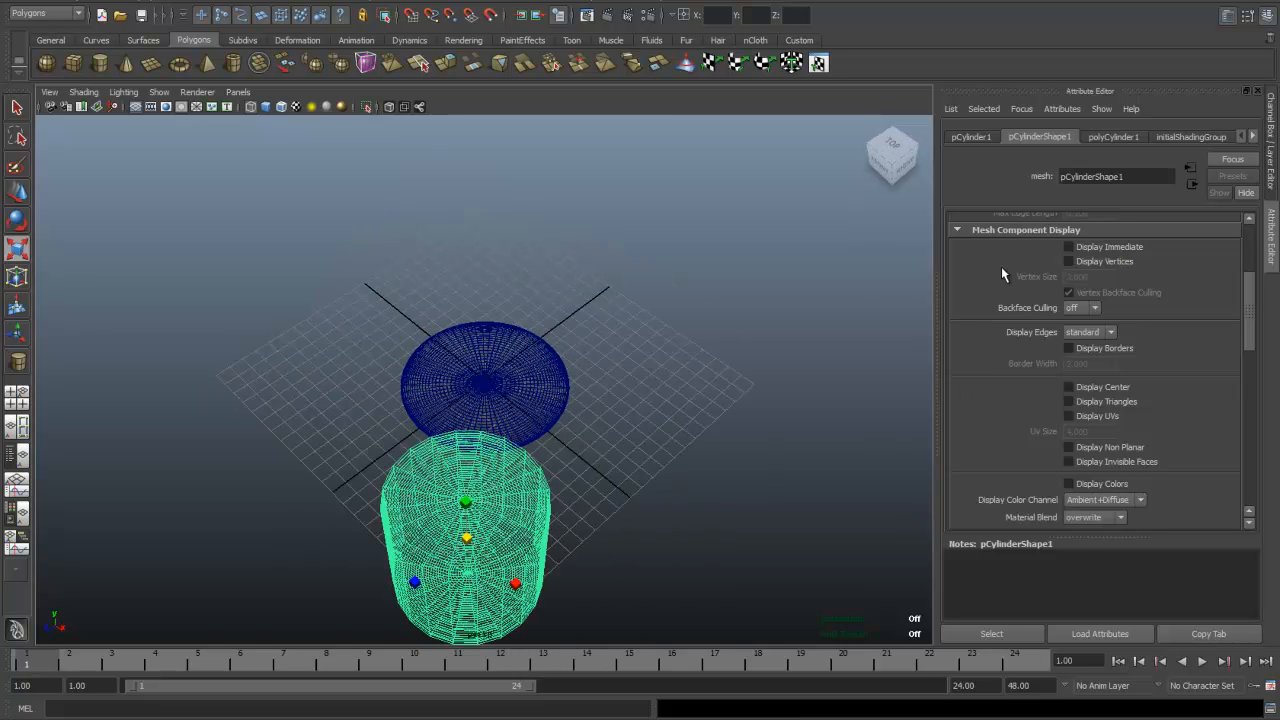
{"action": "left_click", "coordinate": [1117, 140]}
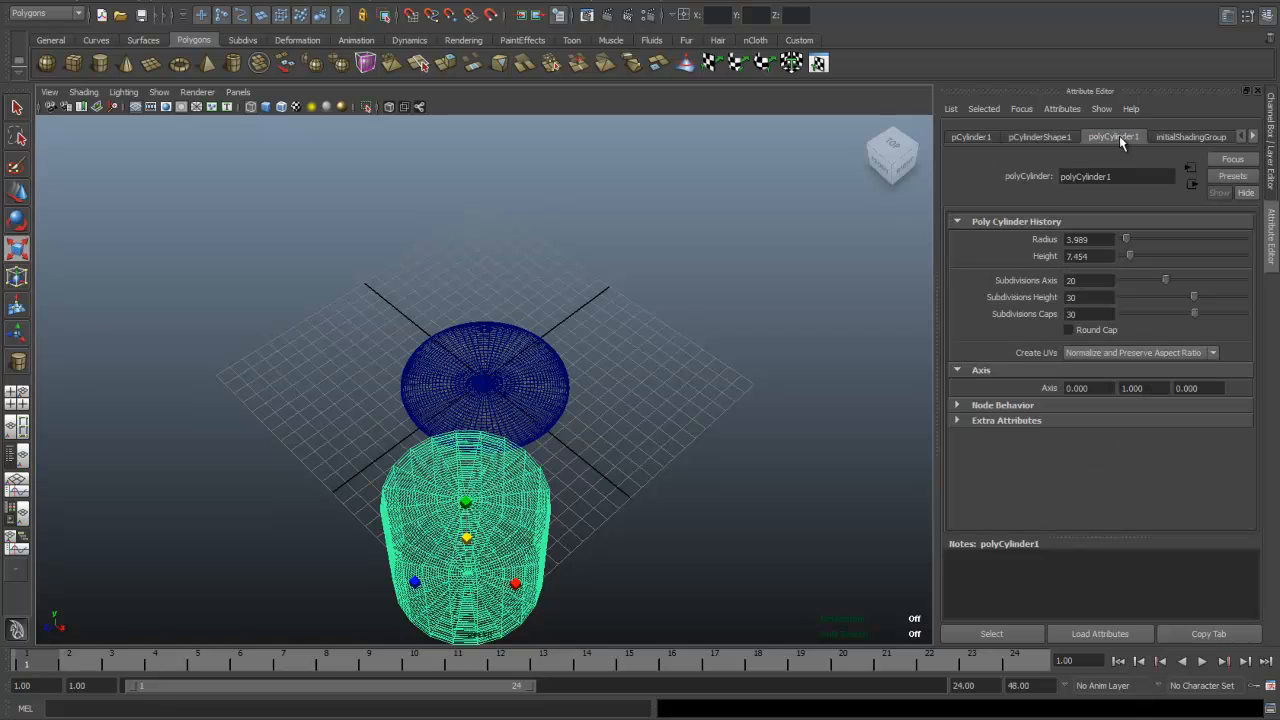
{"action": "left_click", "coordinate": [1112, 280]}
{"action": "type", "text": "60"}
{"action": "key", "text": "Return"}
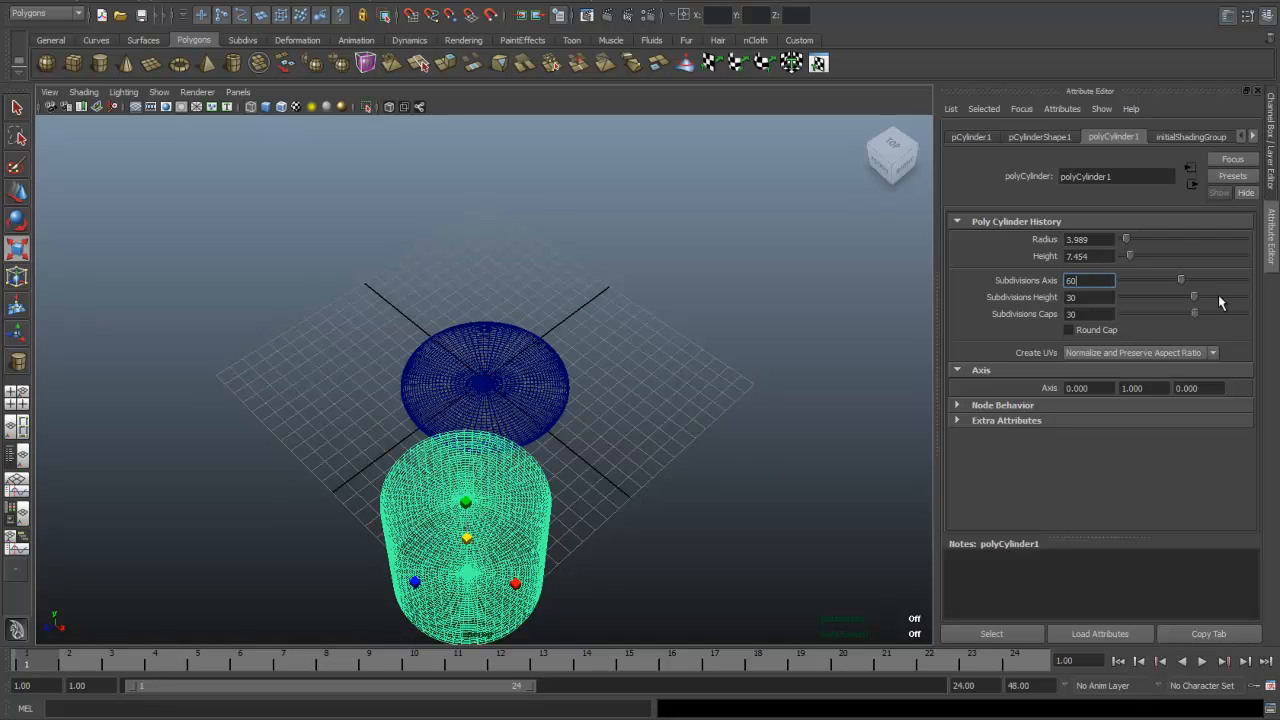
{"action": "left_click", "coordinate": [802, 531]}
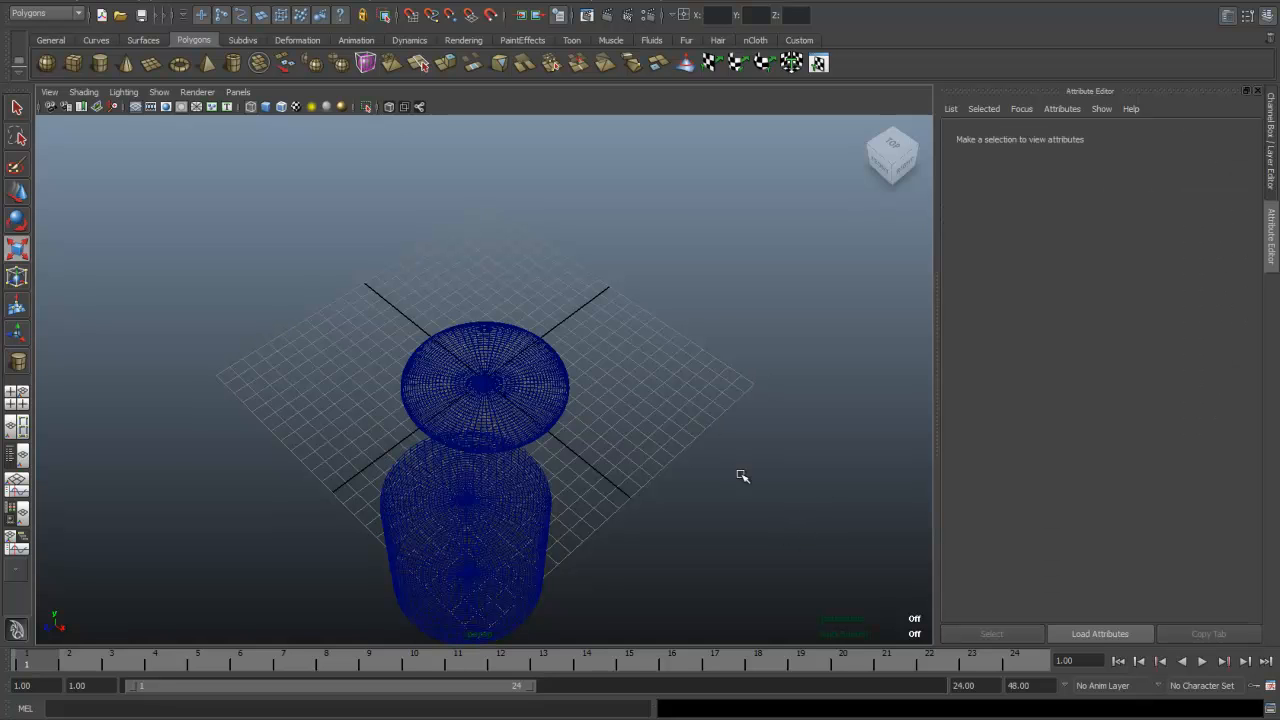
Duplicate the cylinder while working in the top view.
{"action": "mouse_move", "coordinate": [693, 503]}
{"action": "left_mouse_down", "text": "alt"}
{"action": "mouse_move", "coordinate": [766, 534]}
{"action": "mouse_move", "coordinate": [688, 511]}
{"action": "left_mouse_up", "text": "alt"}
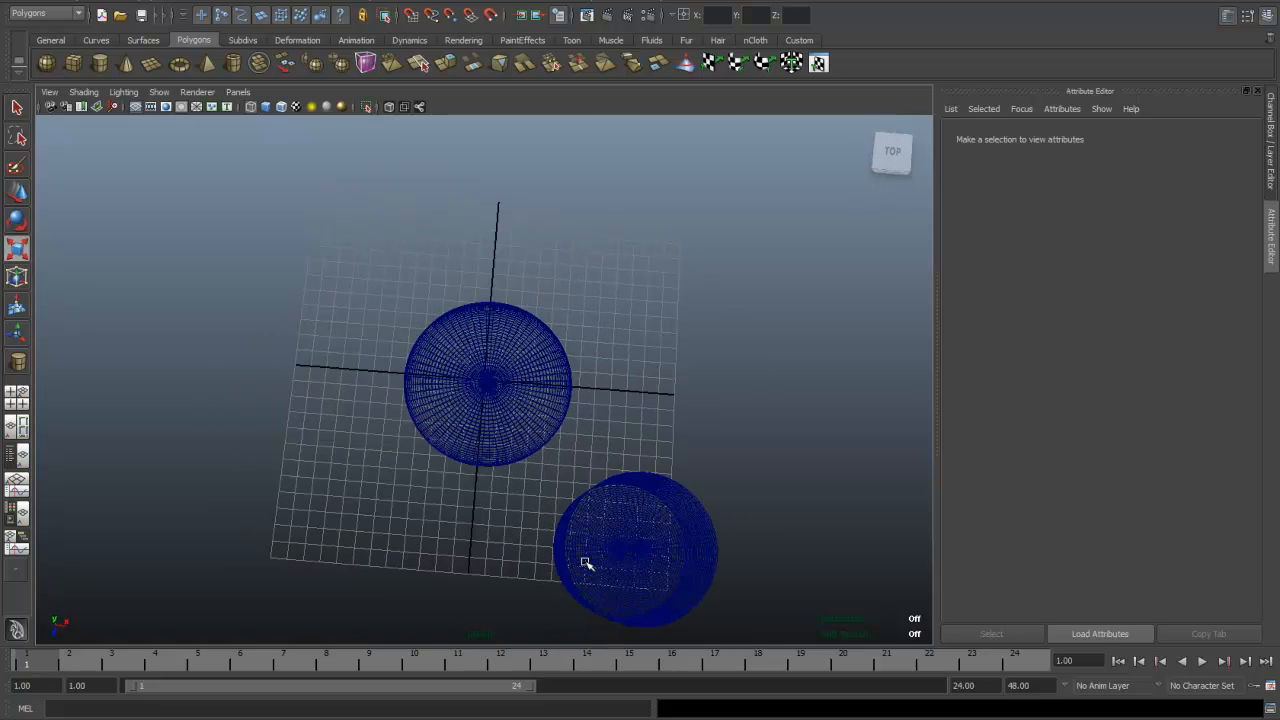
{"action": "left_click", "coordinate": [20, 402]}
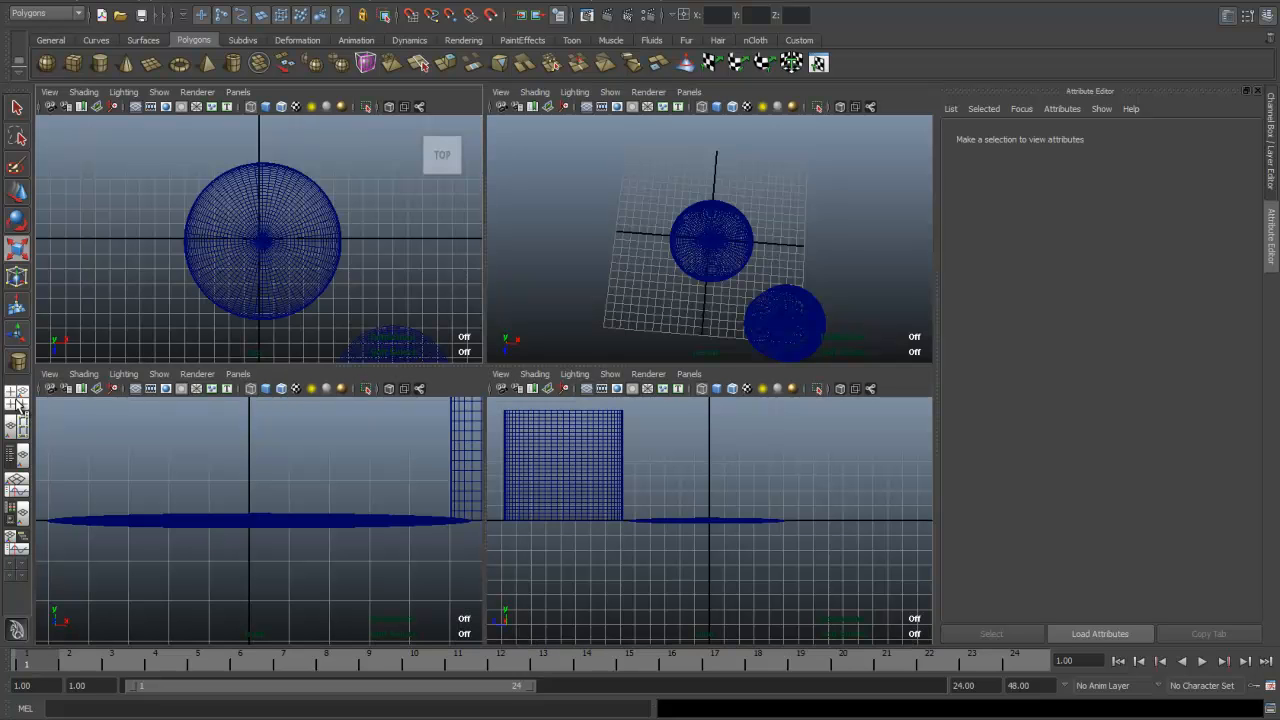
{"action": "key", "text": "space"}
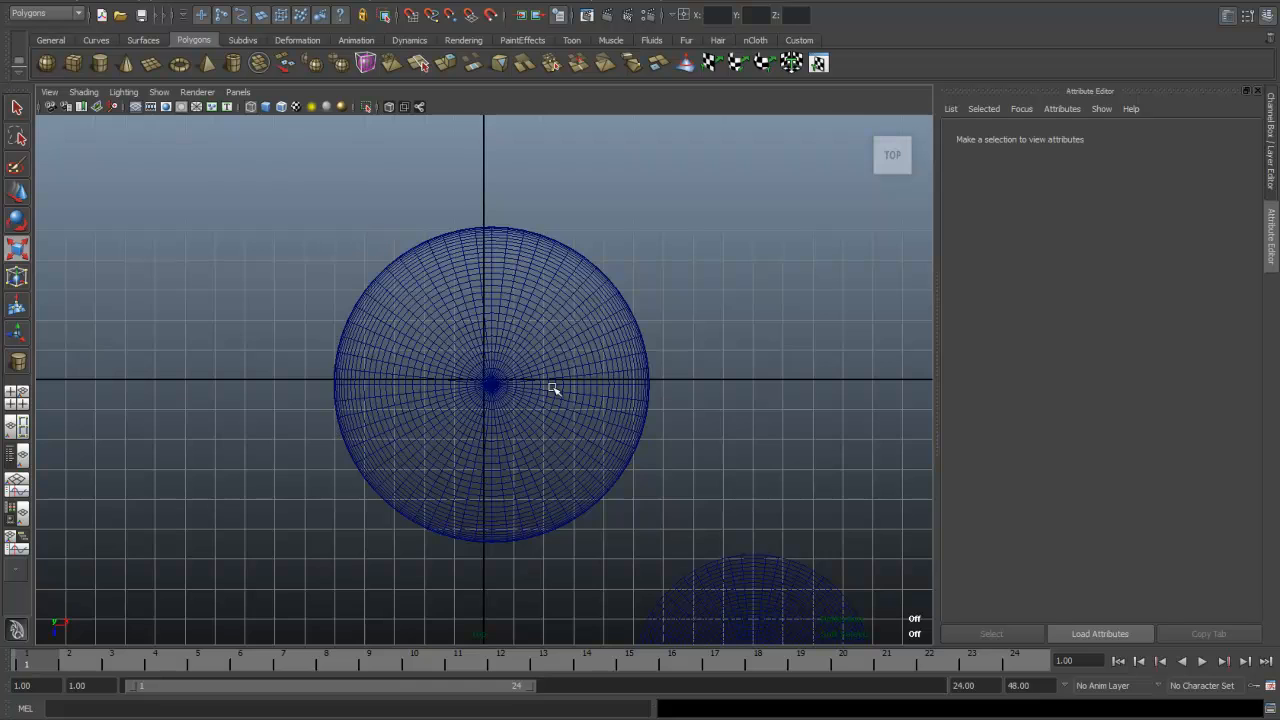
{"action": "scroll", "coordinate": [611, 377], "scroll_direction": "down", "scroll_amount": 4}
{"action": "scroll", "coordinate": [696, 405], "scroll_direction": "down", "scroll_amount": 2}
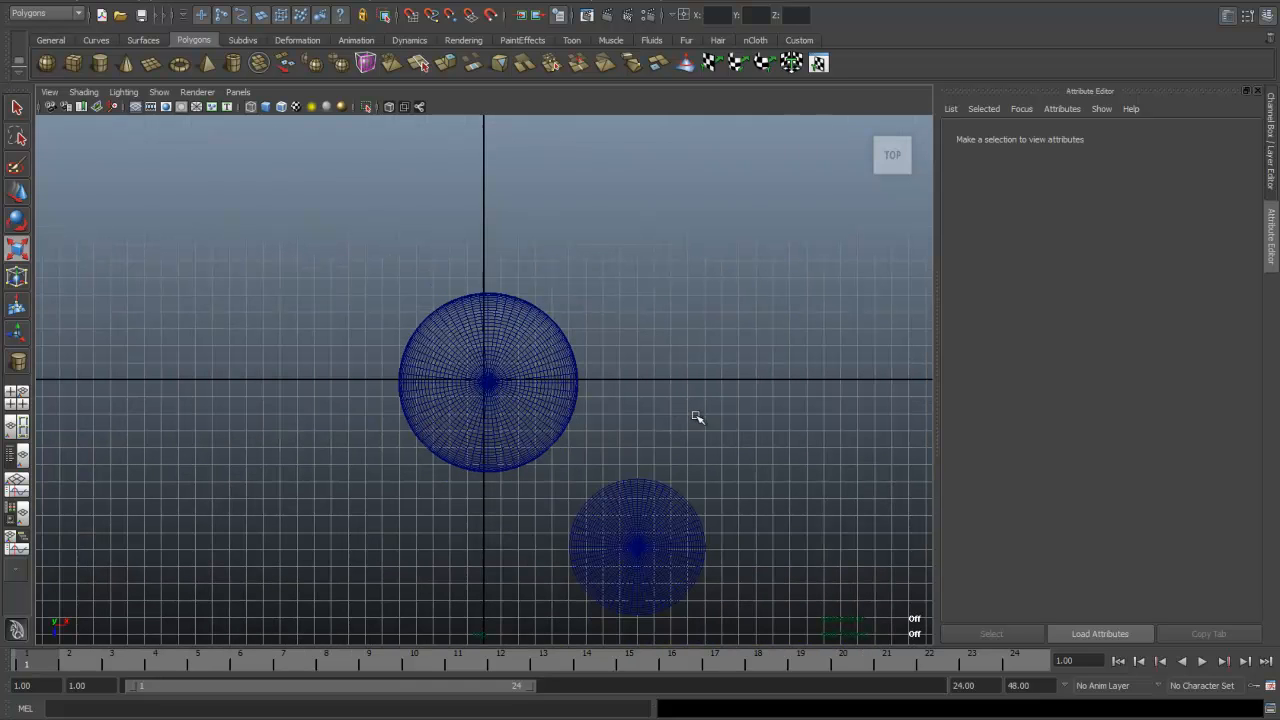
{"action": "left_click", "coordinate": [690, 528]}
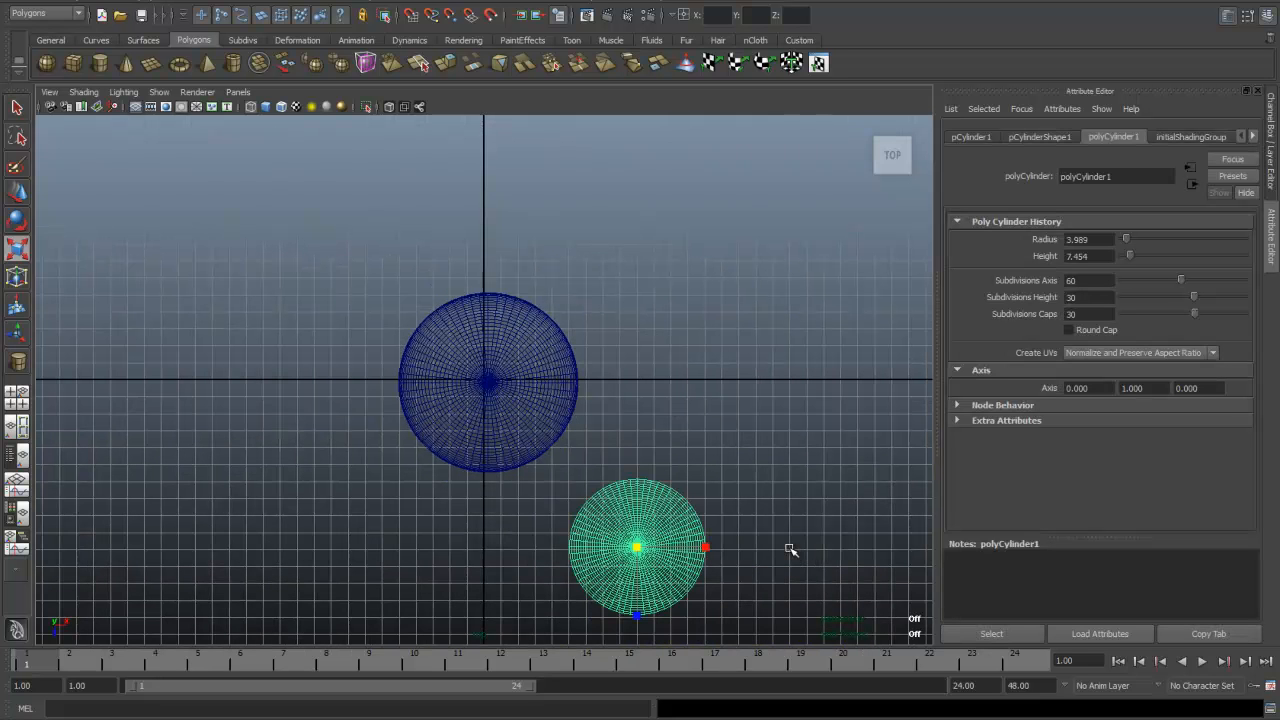
{"action": "key", "text": "ctrl+d"}
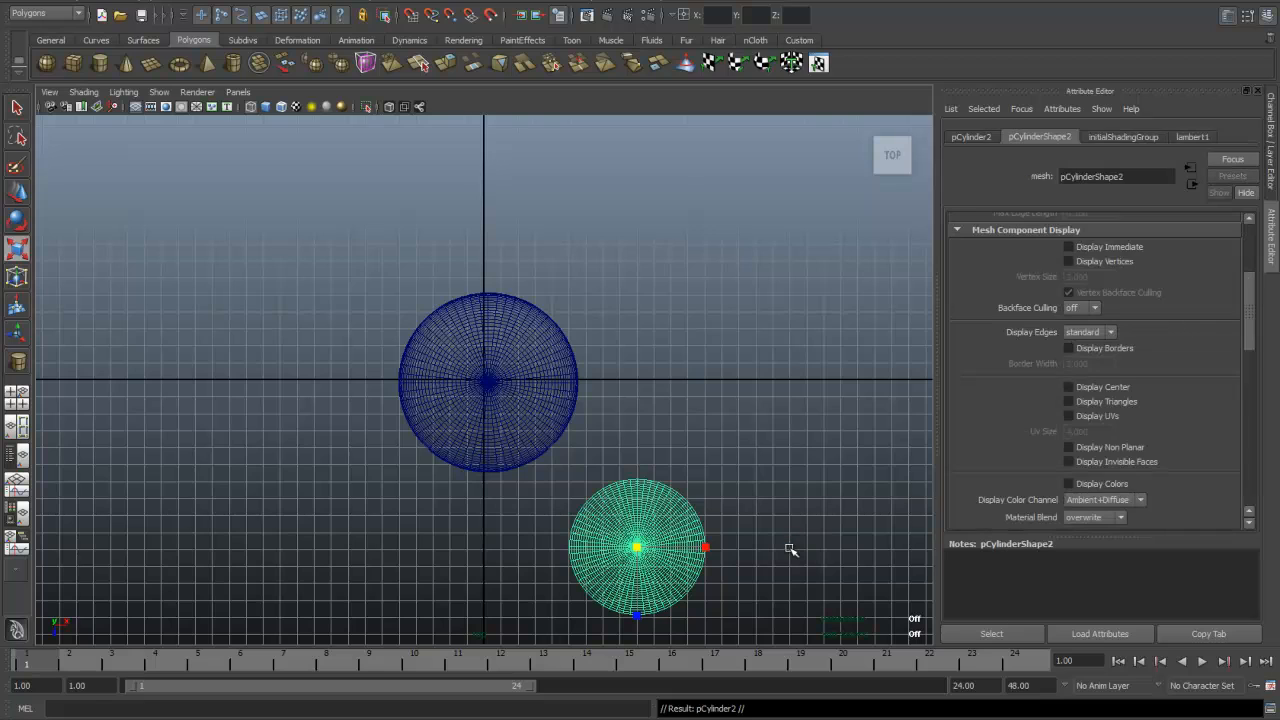
Move the copied cylinder behind the disc in line with its centre, to about X -0.09 and Z -9.54.
{"action": "key", "text": "w"}
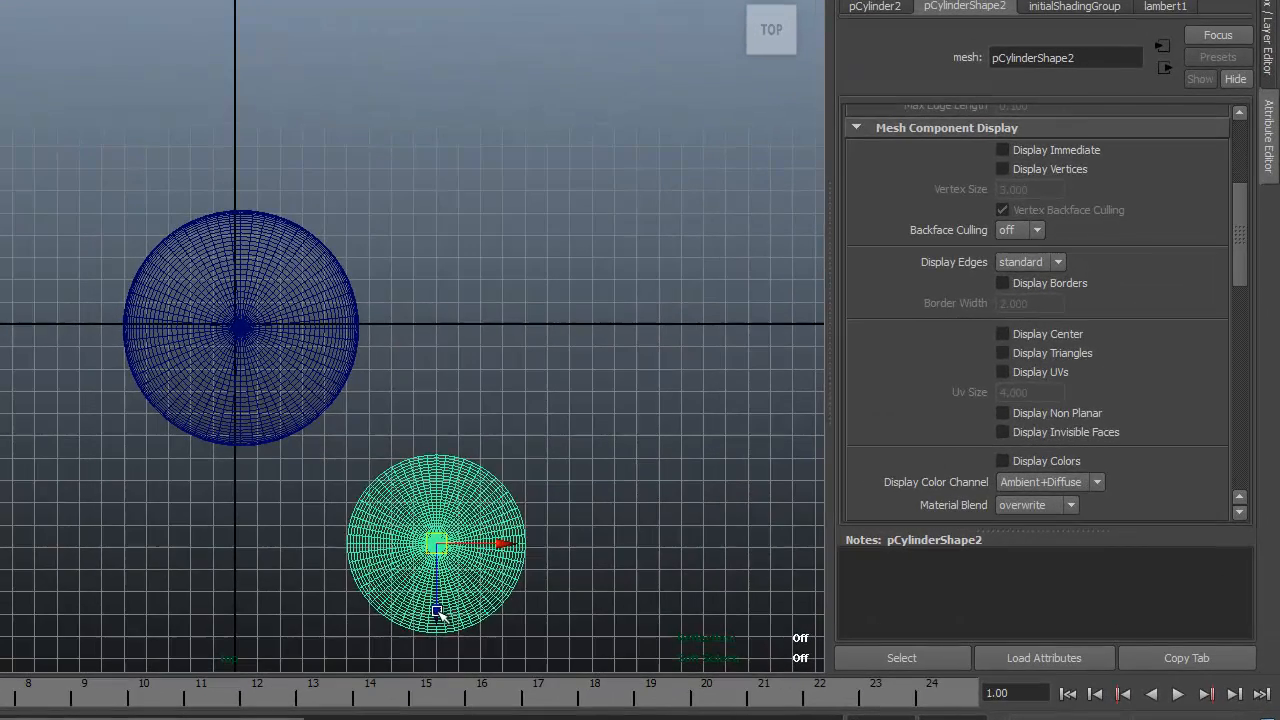
{"action": "left_click_drag", "start_coordinate": [638, 598], "coordinate": [642, 333]}
{"action": "left_click_drag", "start_coordinate": [441, 258], "coordinate": [443, 186]}
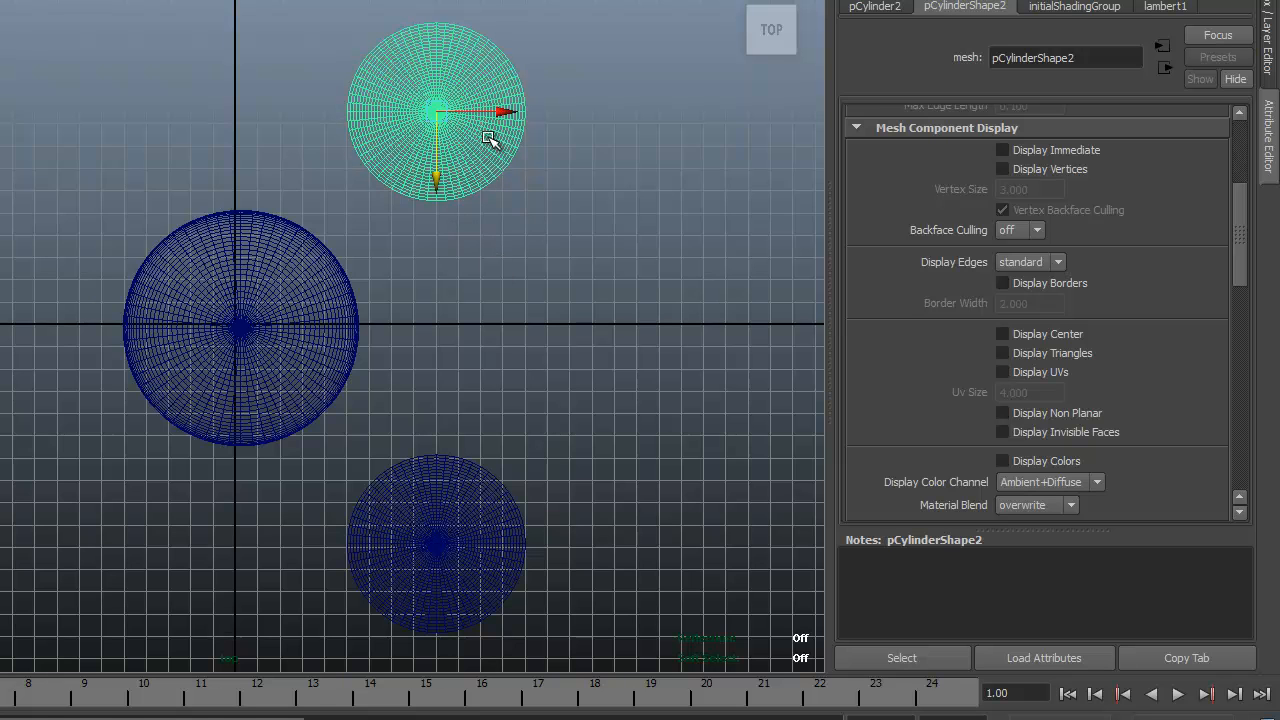
{"action": "left_click_drag", "start_coordinate": [507, 113], "coordinate": [300, 116]}
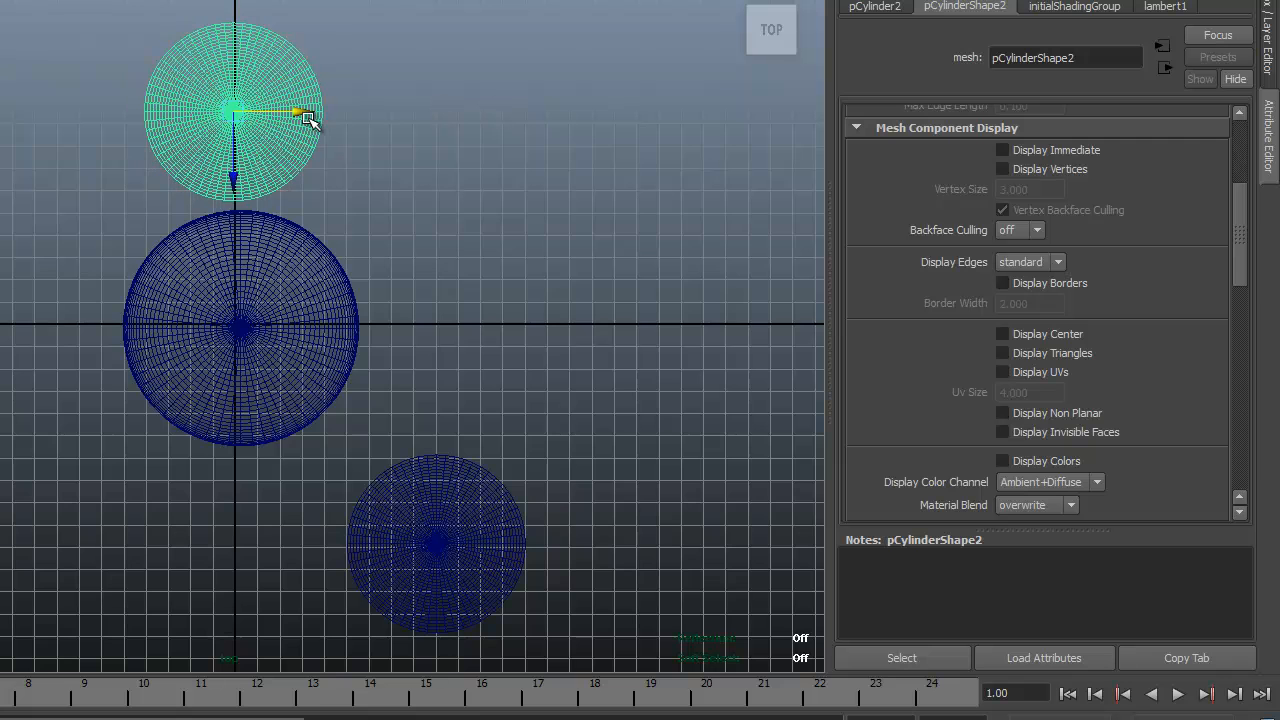
Centre the flattened sphere on the grid by setting its X and Z translation to 0.
{"action": "left_click", "coordinate": [340, 330]}
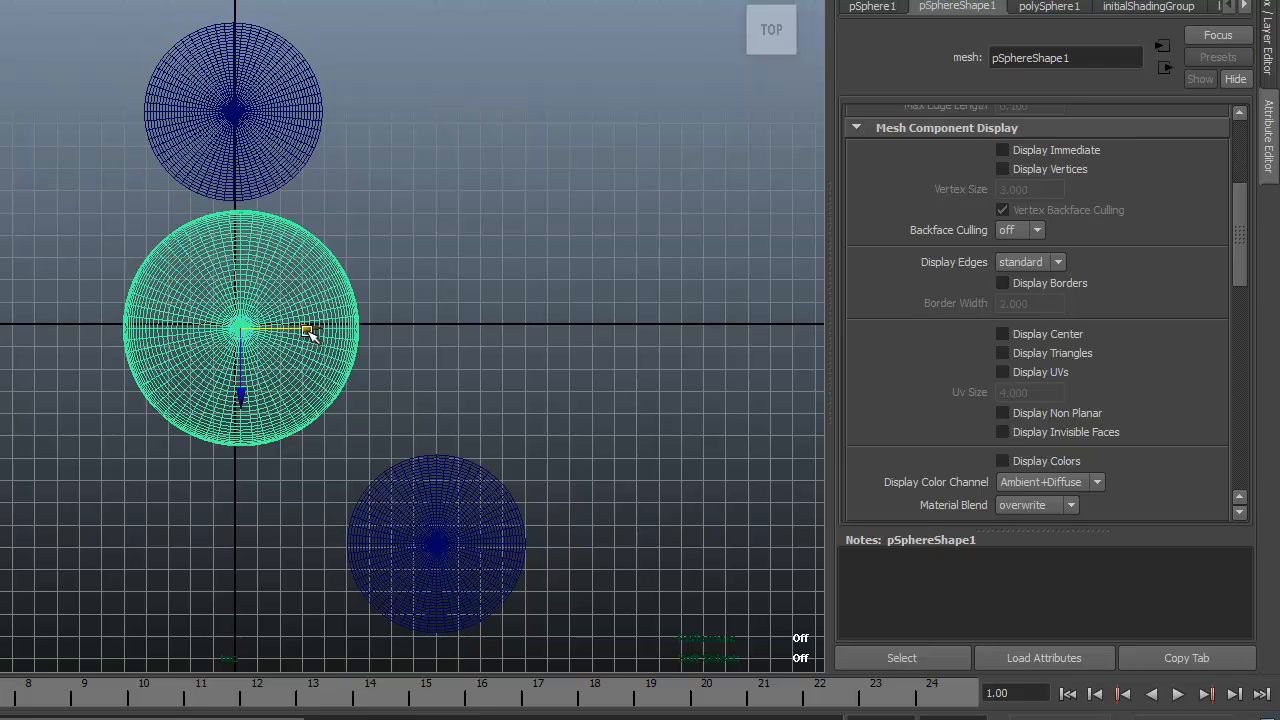
{"action": "left_click", "coordinate": [1063, 8]}
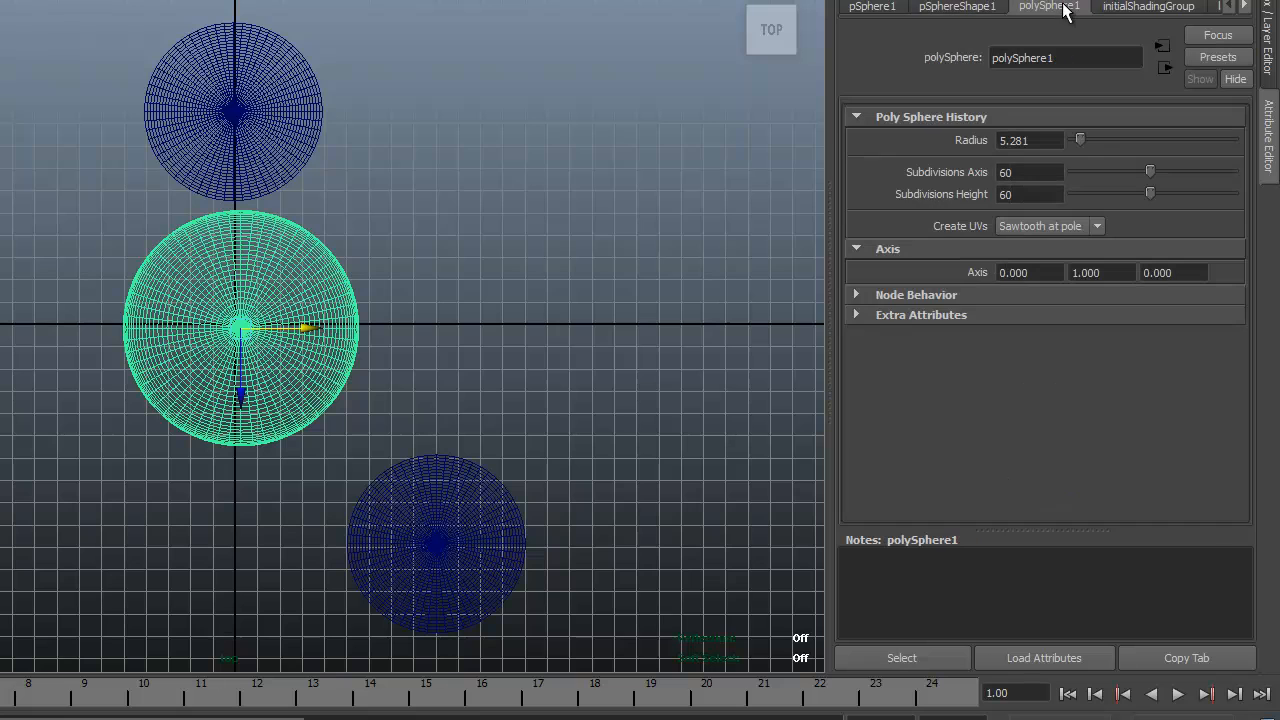
{"action": "left_click", "coordinate": [982, 8]}
{"action": "scroll", "coordinate": [1048, 316], "scroll_direction": "up", "scroll_amount": 3}
{"action": "left_click", "coordinate": [878, 9]}
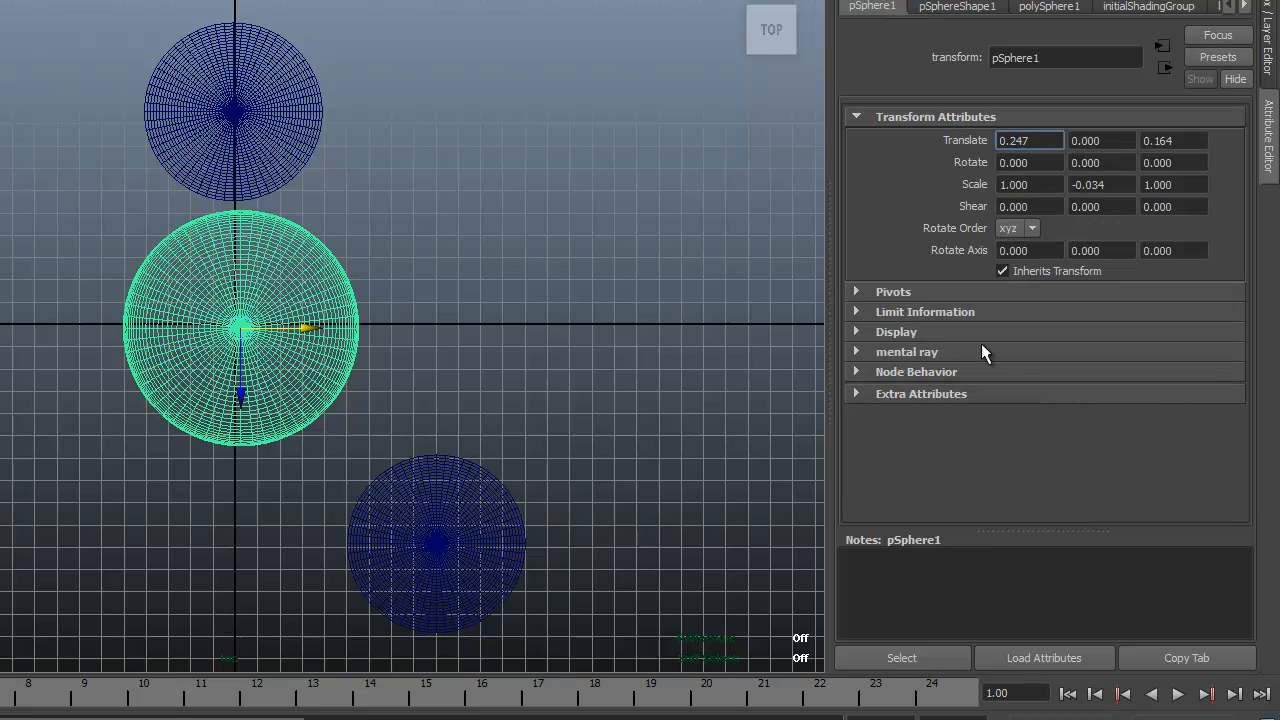
{"action": "double_click", "coordinate": [1055, 143]}
{"action": "type", "text": "0"}
{"action": "double_click", "coordinate": [1190, 141]}
{"action": "type", "text": "0"}
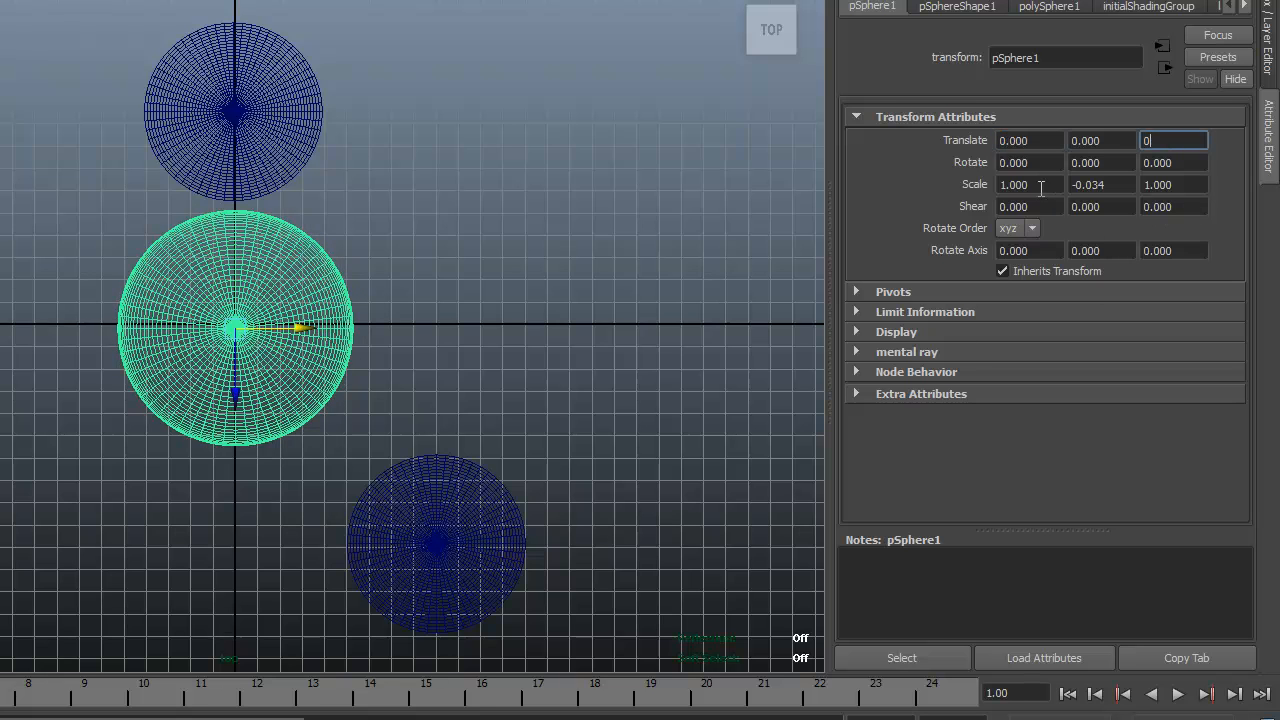
{"action": "key", "text": "Return"}
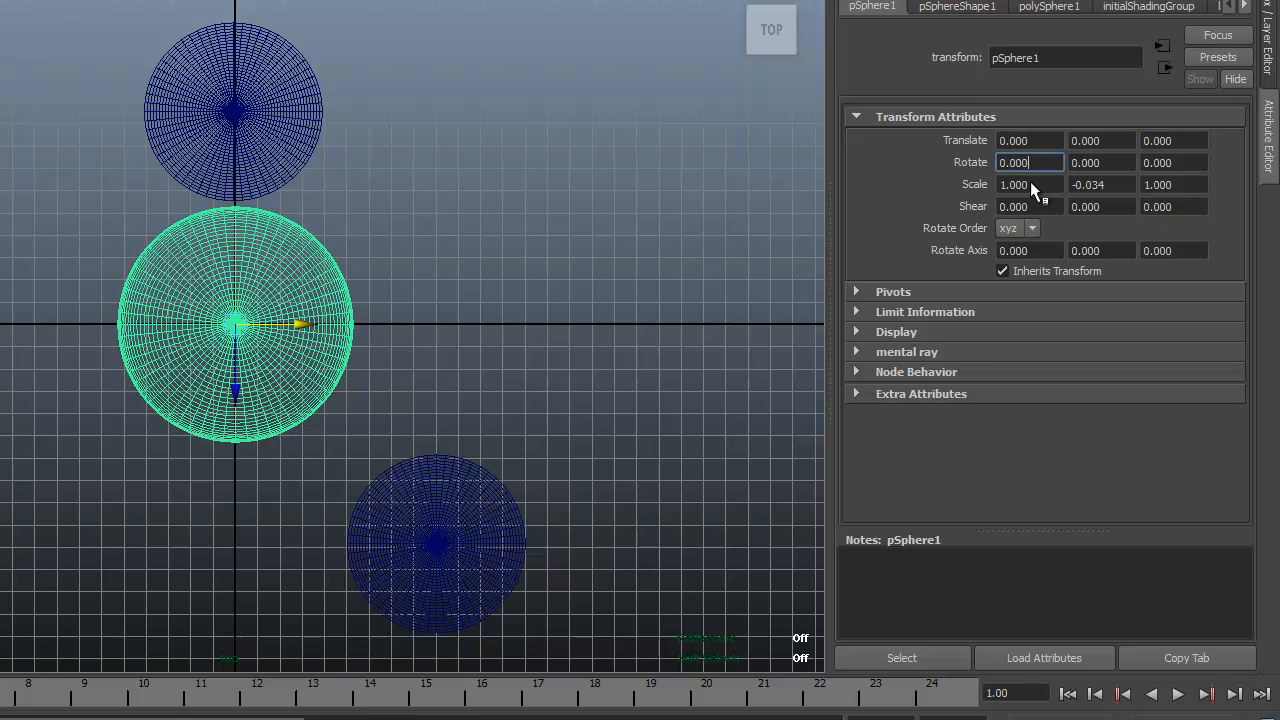
Centre the copied cylinder behind the disc on the origin by setting its X, Y and Z translation to 0.
{"action": "left_click", "coordinate": [310, 128]}
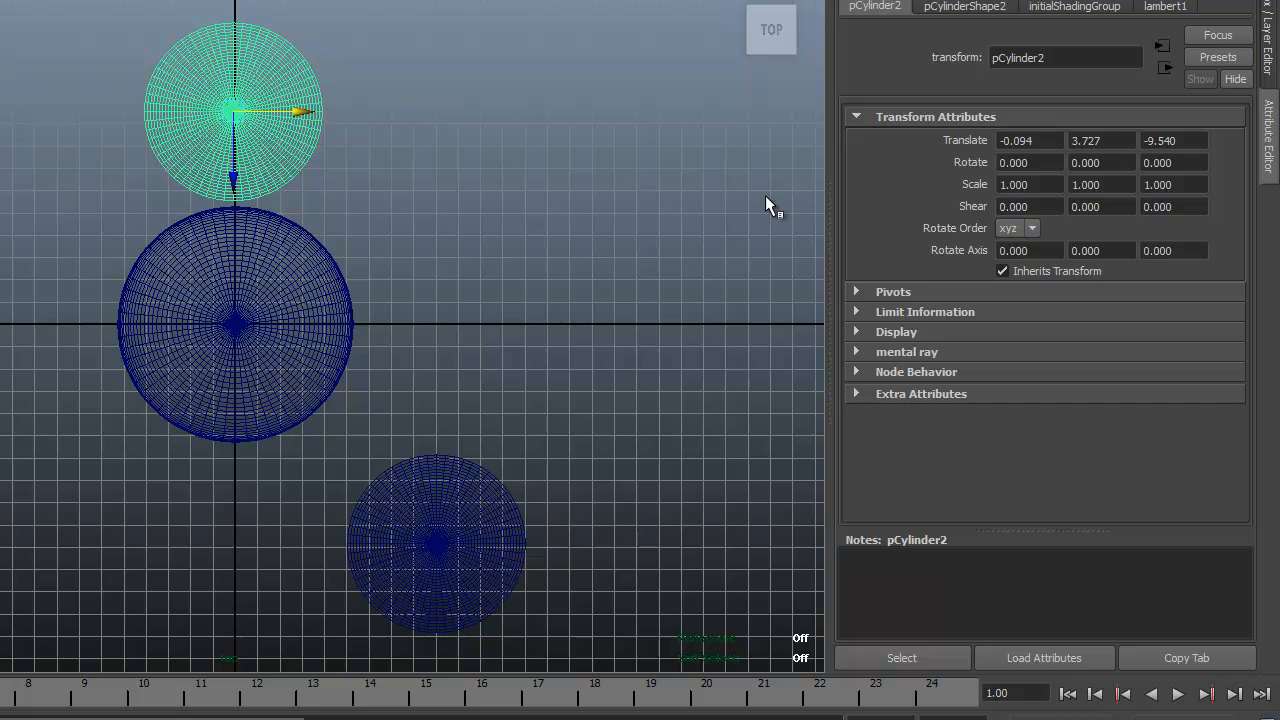
{"action": "double_click", "coordinate": [1052, 140]}
{"action": "type", "text": "0"}
{"action": "key", "text": "Tab"}
{"action": "type", "text": "0"}
{"action": "key", "text": "Tab"}
{"action": "type", "text": "0"}
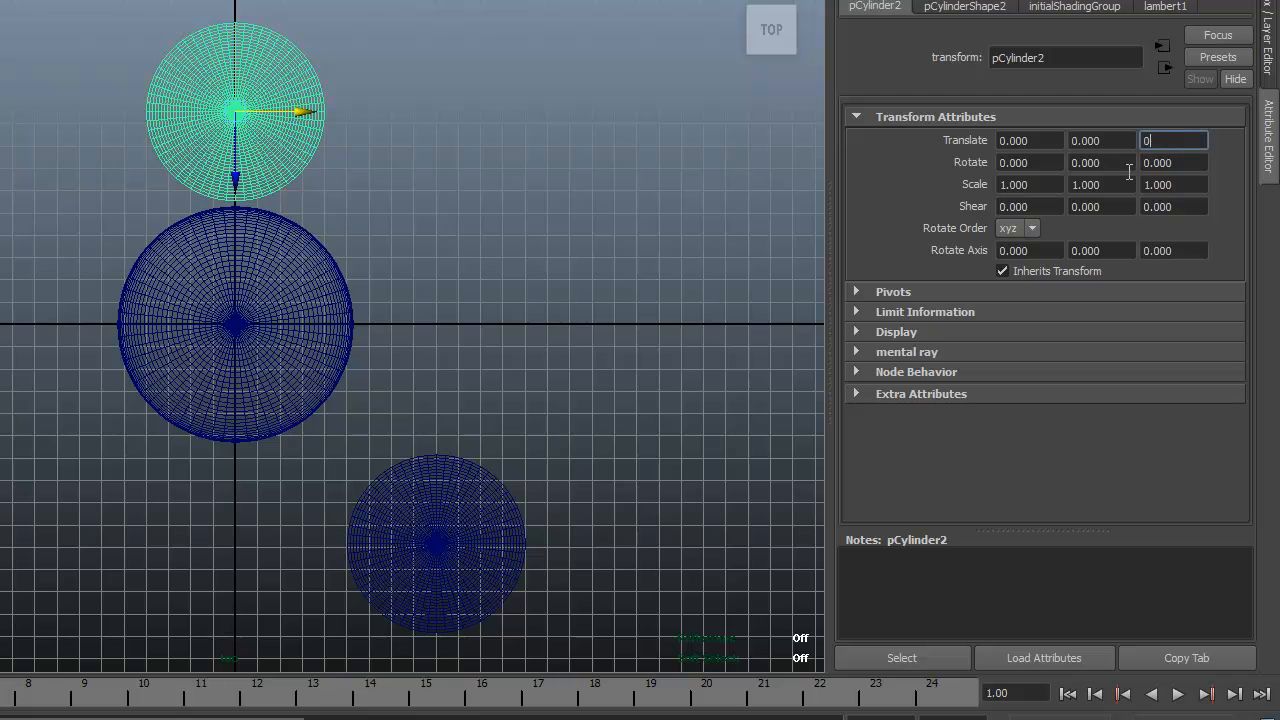
{"action": "left_click", "coordinate": [1117, 163]}
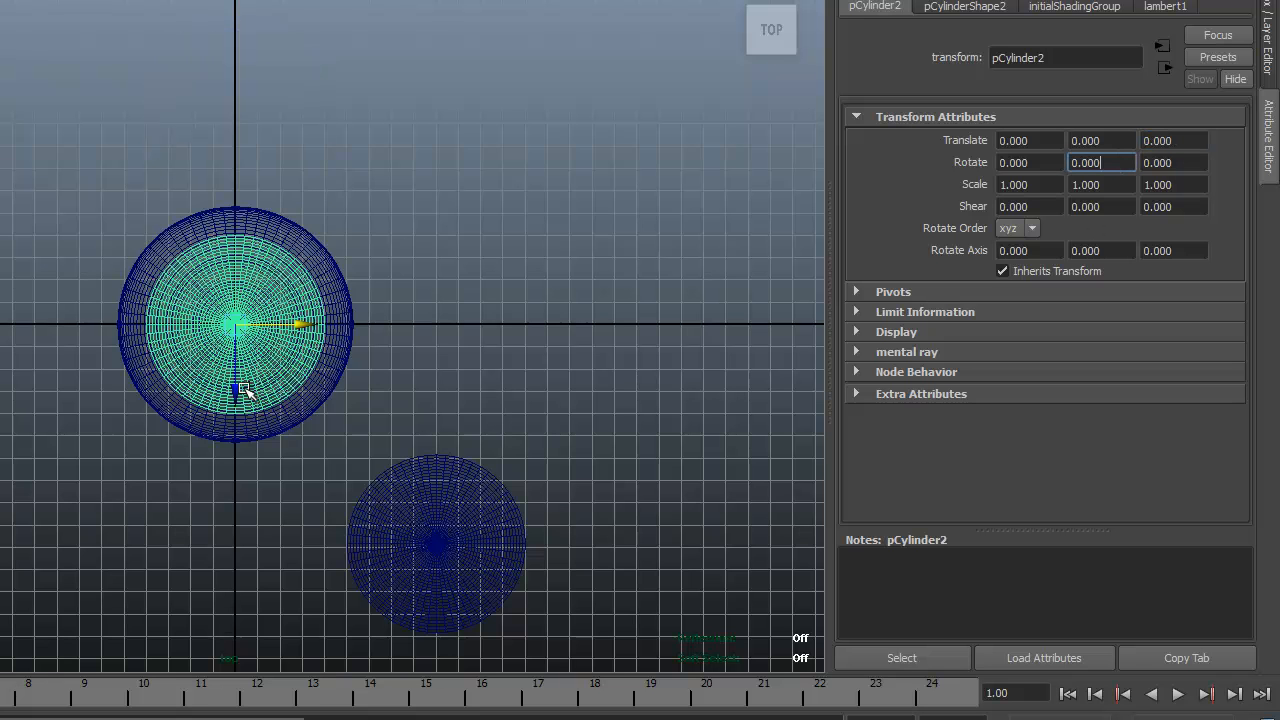
Move the centred cylinder back along Z to about -4.98 so it overlaps the disc, and delete the off-axis cylinder.
{"action": "left_click_drag", "start_coordinate": [236, 390], "coordinate": [242, 280]}
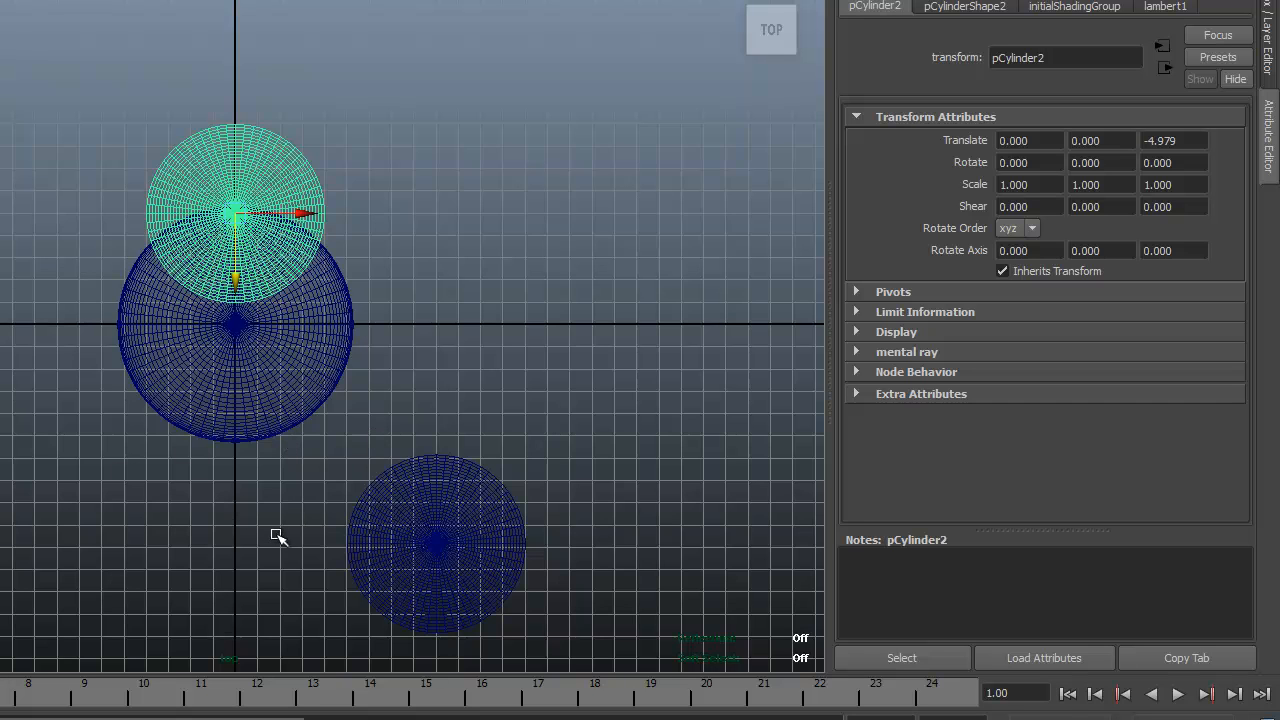
{"action": "left_click", "coordinate": [527, 543]}
{"action": "key", "text": "Delete"}
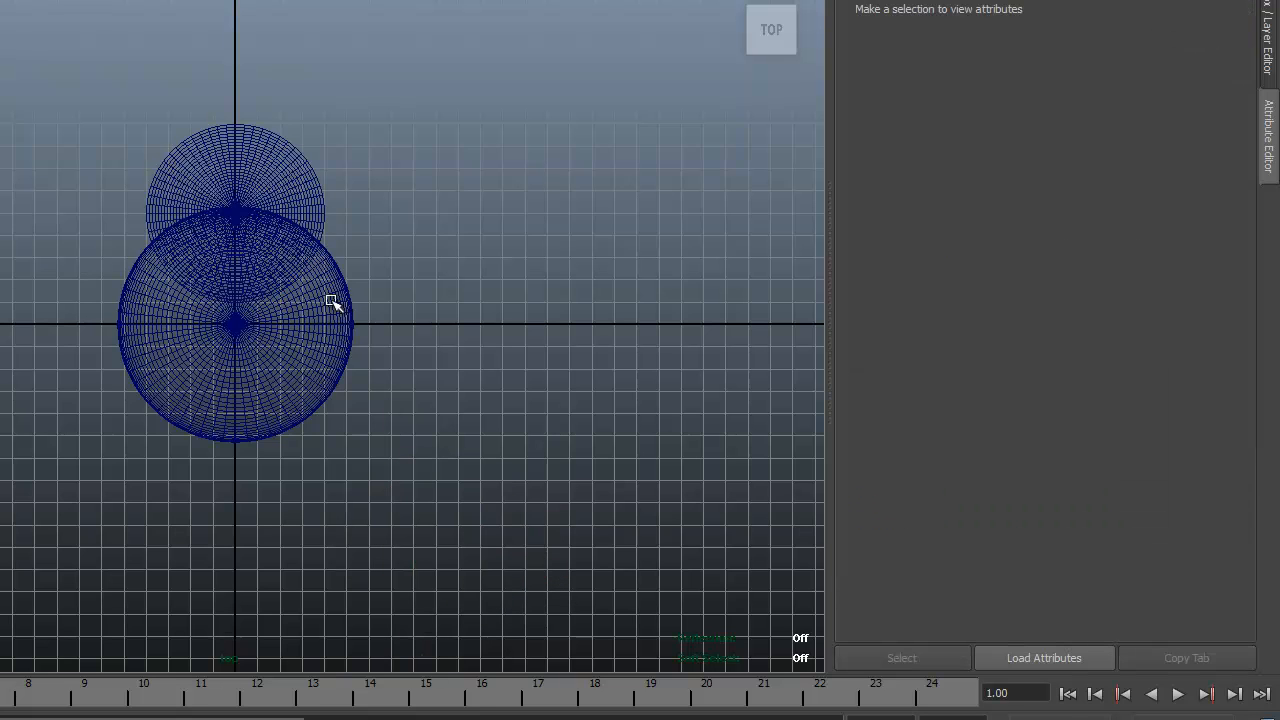
Duplicate the rear cylinder and move the copy along Z to about 5.07, overlapping the opposite side of the disc.
{"action": "left_click", "coordinate": [309, 186]}
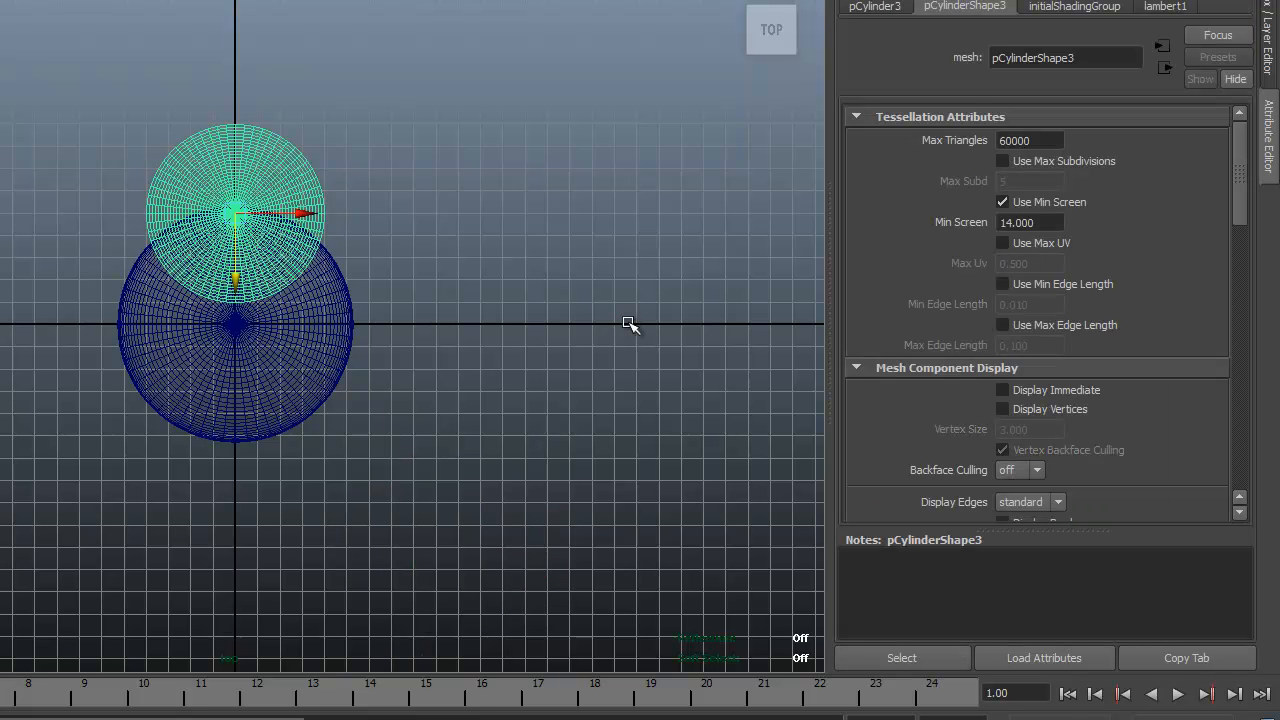
{"action": "left_click_drag", "start_coordinate": [236, 290], "coordinate": [257, 549]}
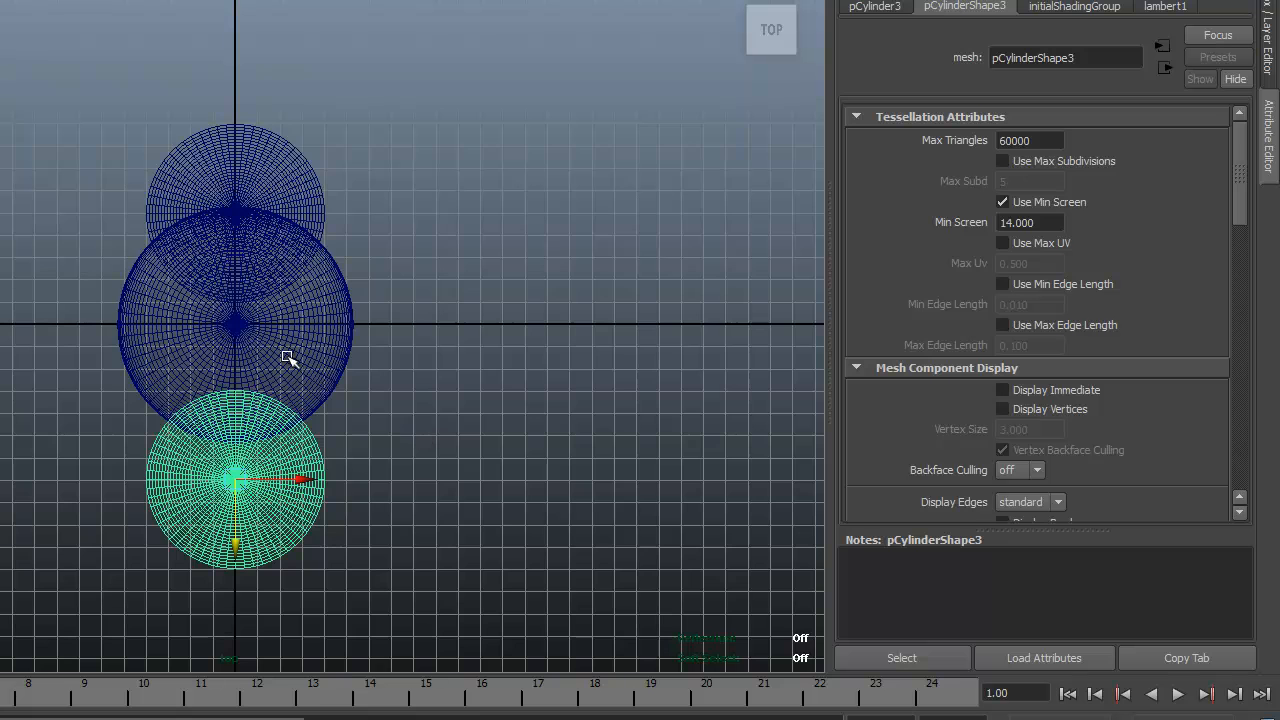
{"action": "left_click_drag", "start_coordinate": [236, 545], "coordinate": [237, 507]}
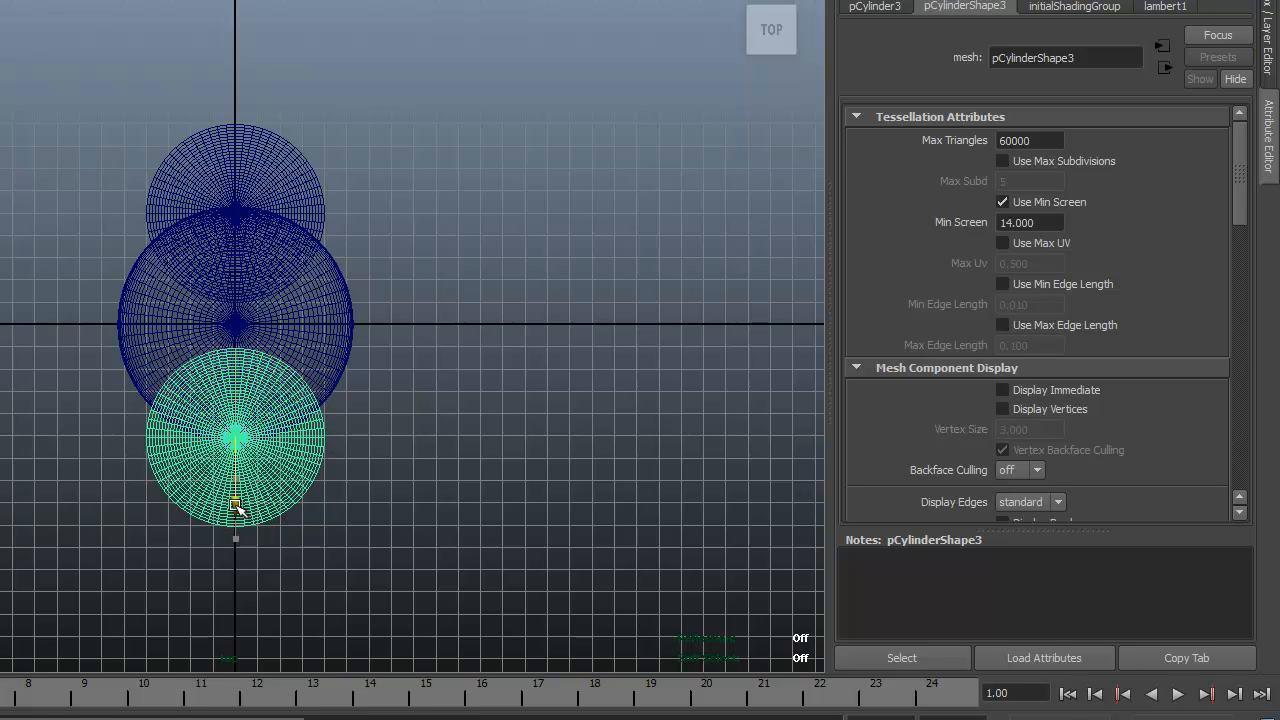
{"action": "left_click_drag", "start_coordinate": [237, 507], "coordinate": [237, 507]}
{"action": "left_click", "coordinate": [304, 165]}
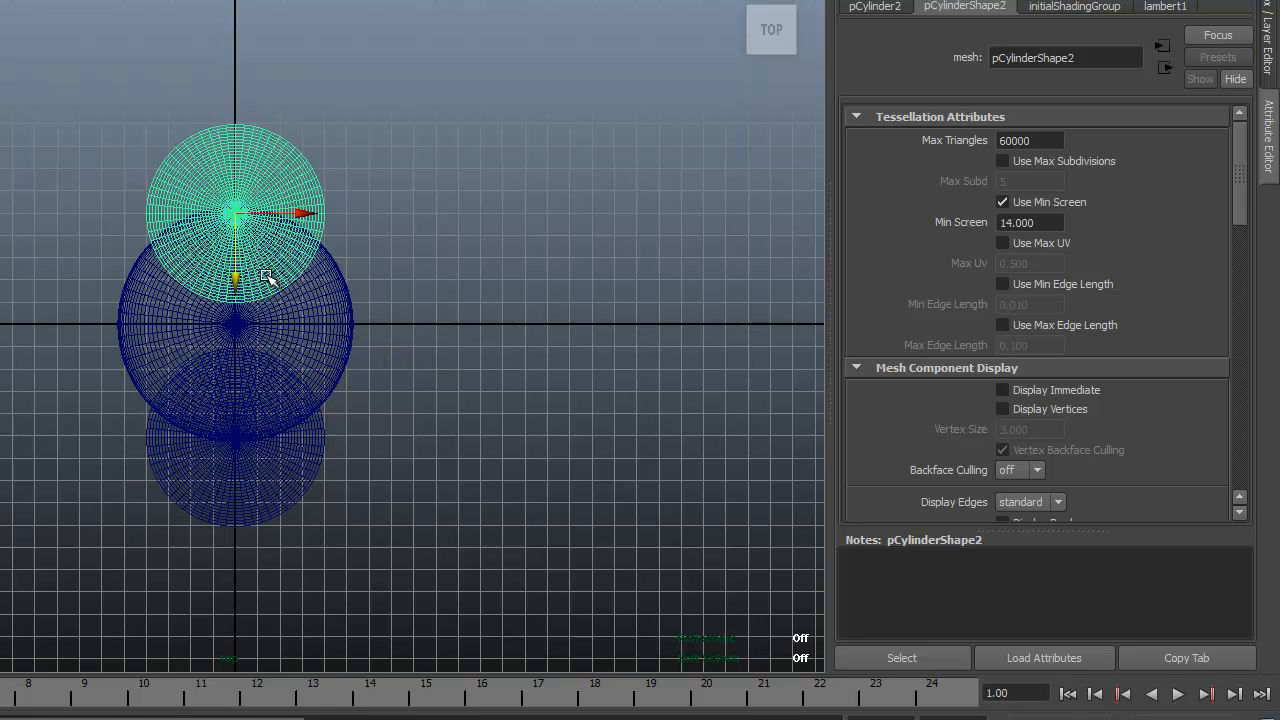
{"action": "left_click_drag", "start_coordinate": [237, 281], "coordinate": [246, 284]}
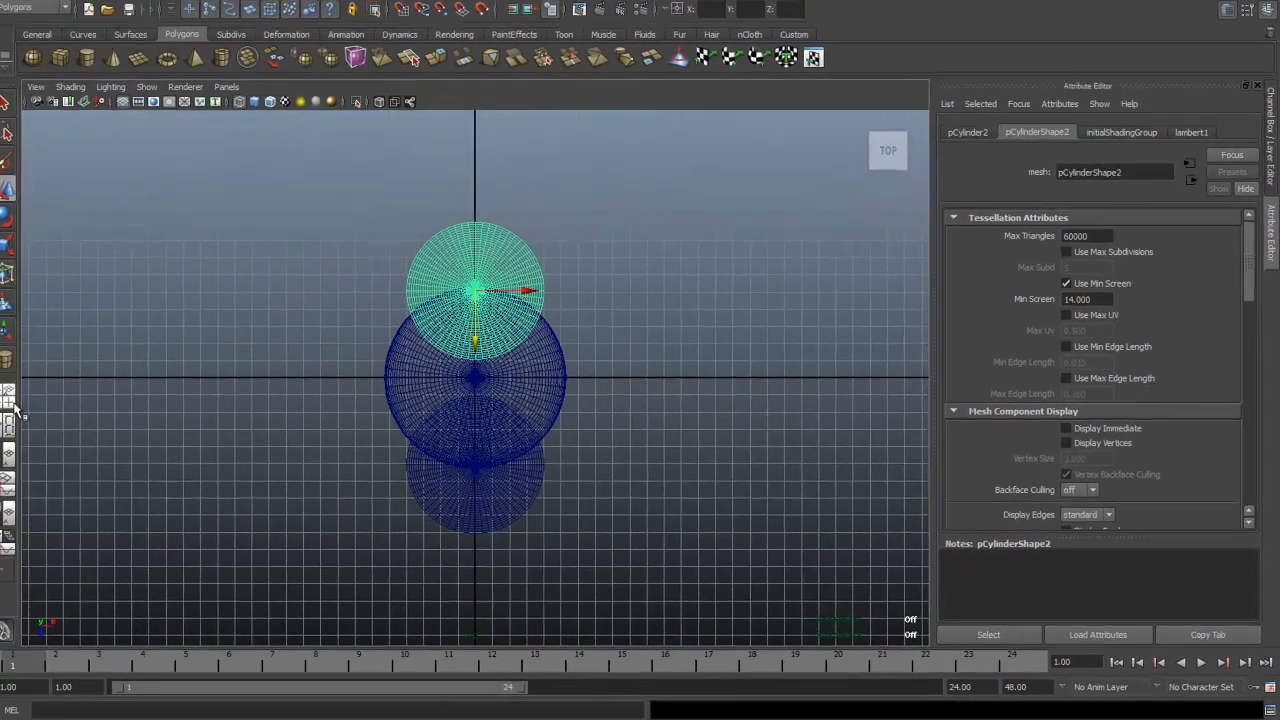
In the perspective view, subtract the rear cylinder from the flattened sphere with a Boolean Difference.
{"action": "left_click", "coordinate": [18, 400]}
{"action": "left_click", "coordinate": [777, 292]}
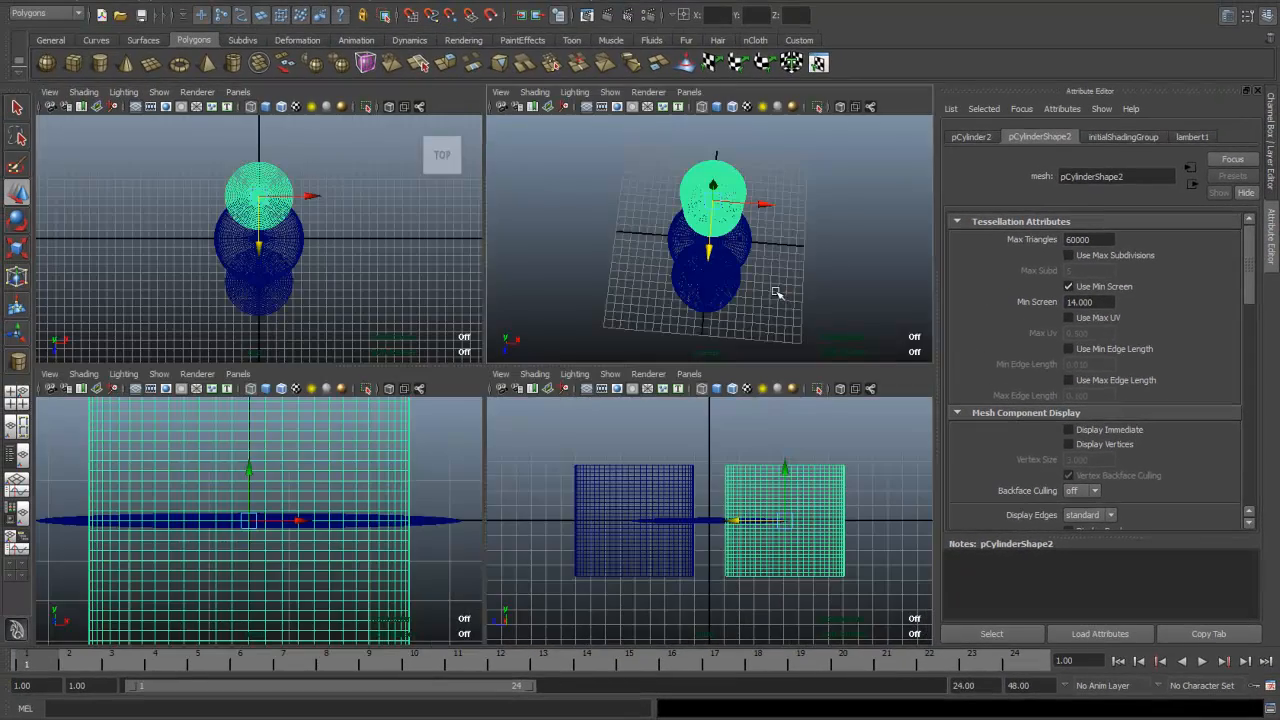
{"action": "key", "text": "space"}
{"action": "left_click_drag", "start_coordinate": [670, 448], "coordinate": [642, 464], "text": "alt"}
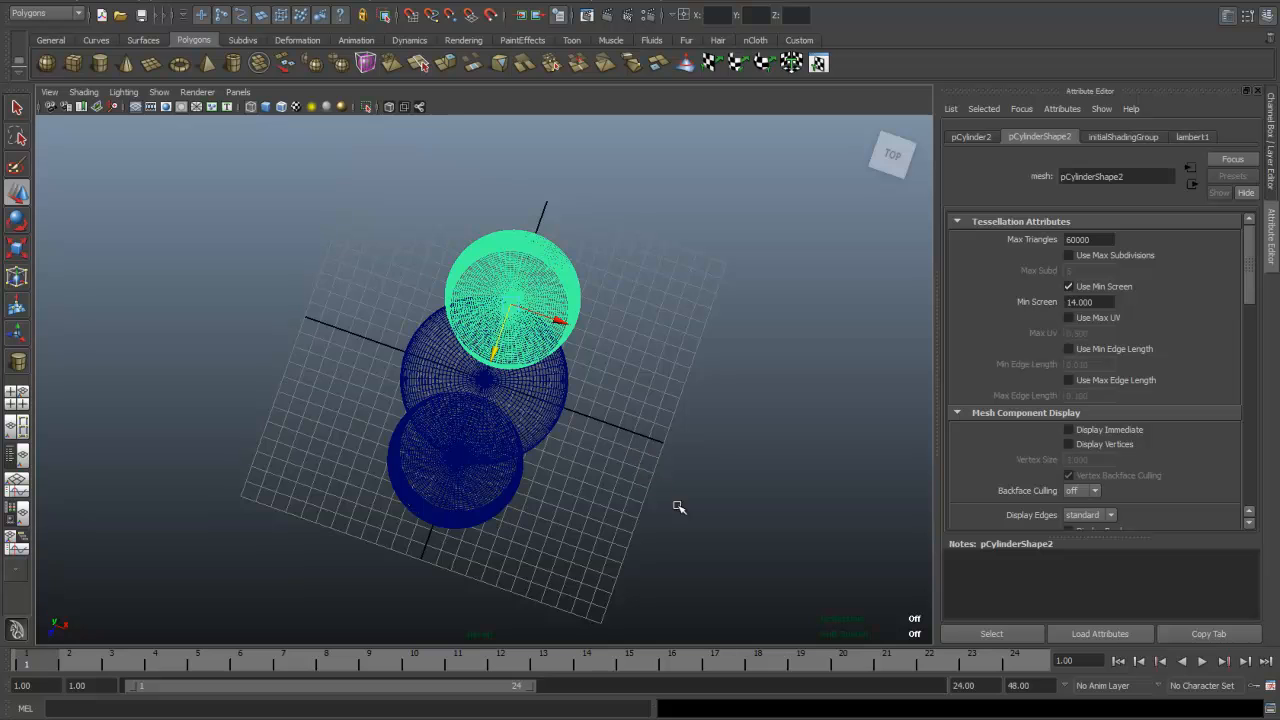
{"action": "left_click", "coordinate": [549, 404]}
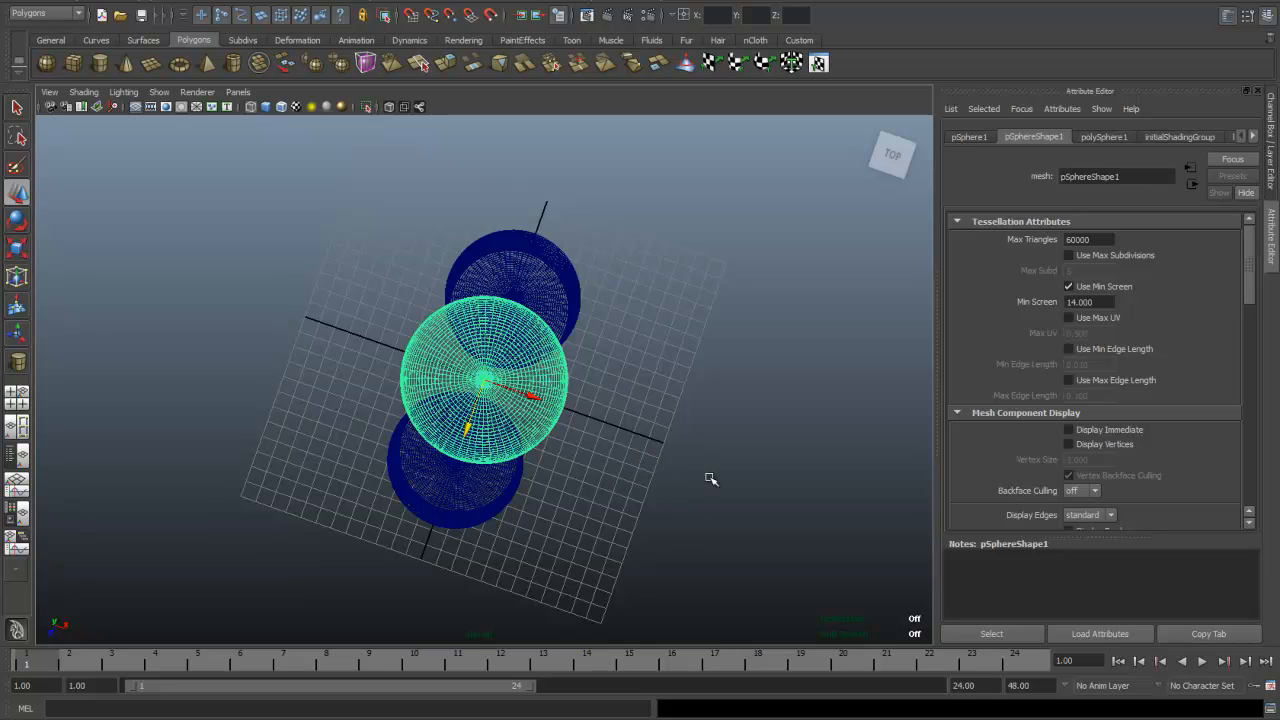
{"action": "left_click", "coordinate": [566, 291], "text": "shift"}
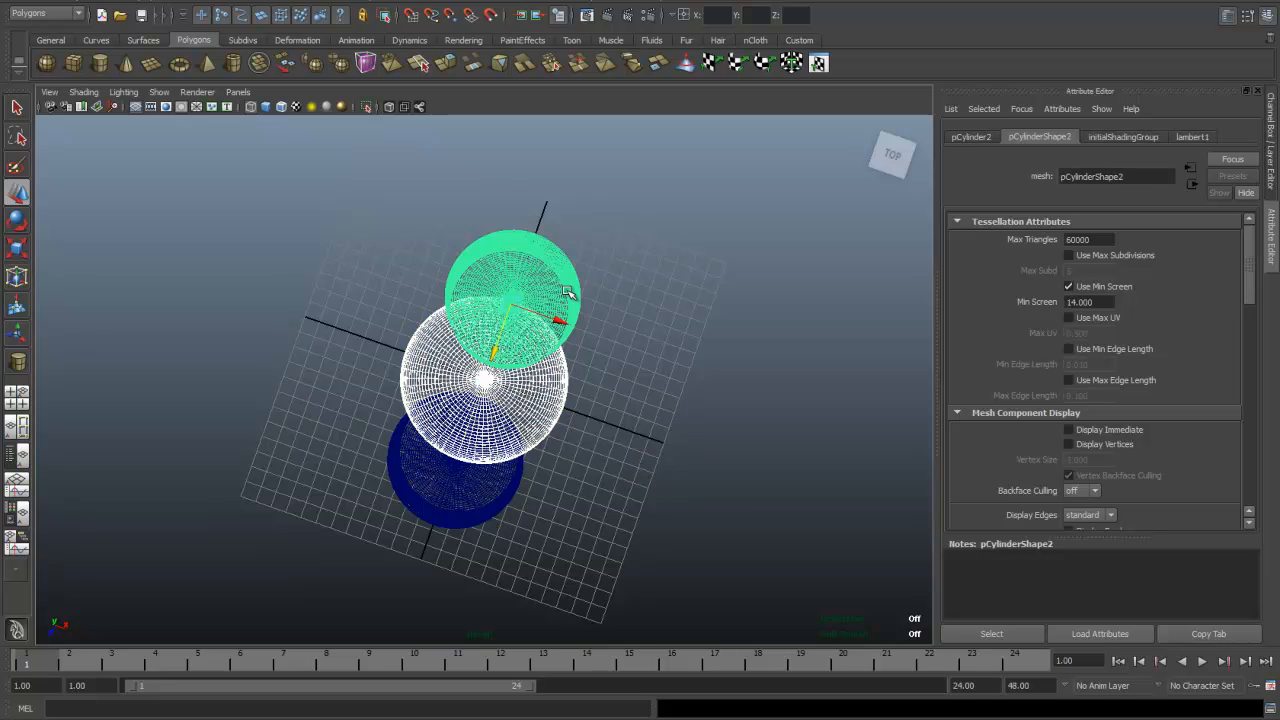
{"action": "left_click", "coordinate": [287, 4]}
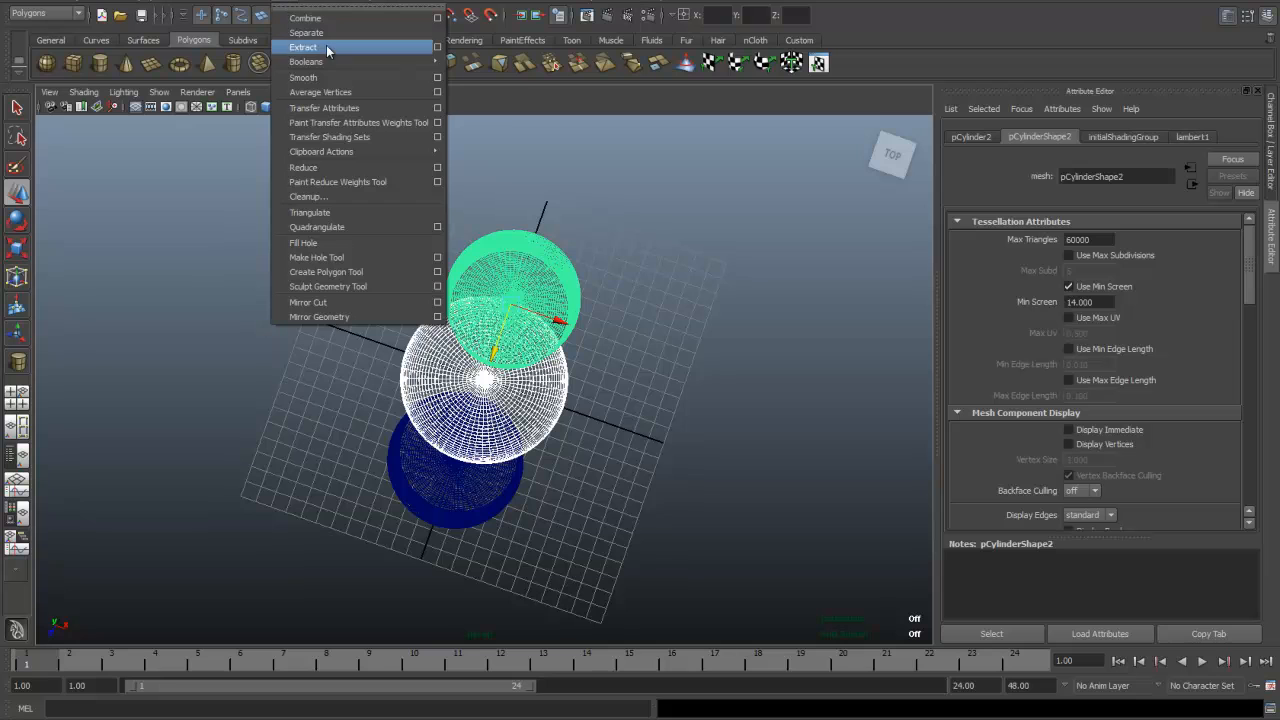
{"action": "mouse_move", "coordinate": [338, 62]}
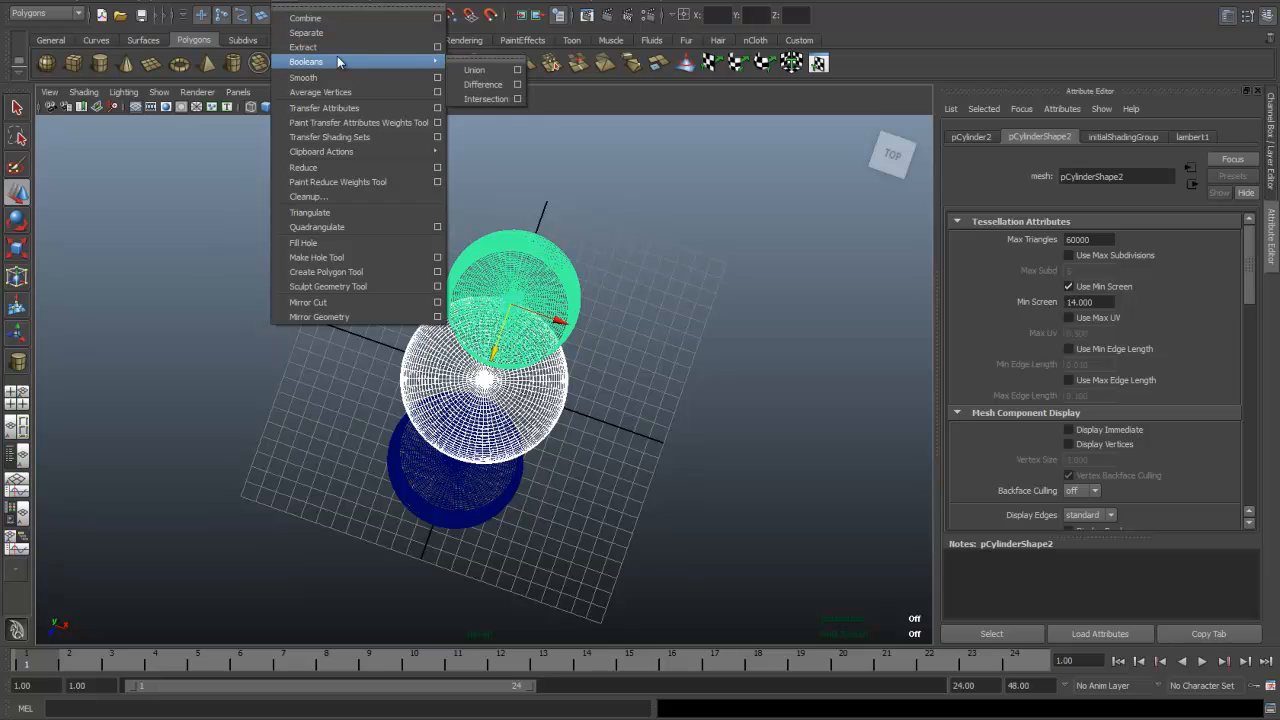
{"action": "left_click", "coordinate": [487, 85]}
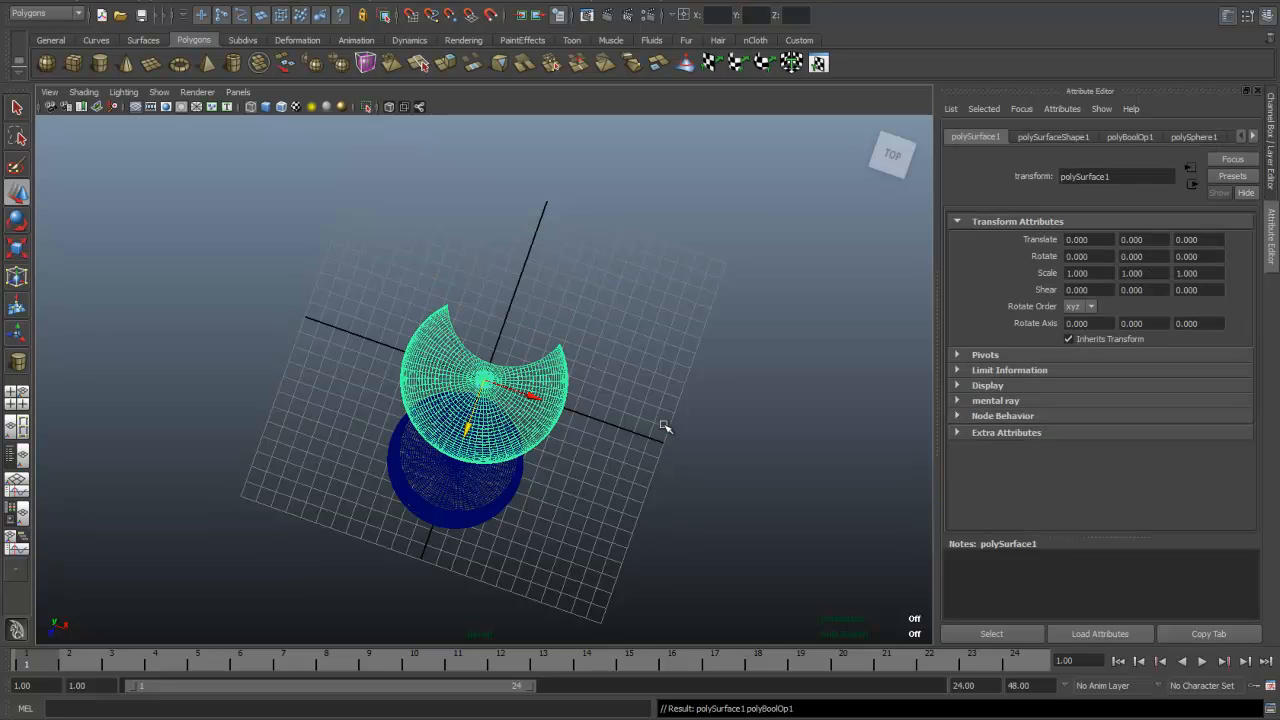
Subtract the remaining front cylinder from the cut disc with a second Boolean Difference.
{"action": "left_click", "coordinate": [706, 472]}
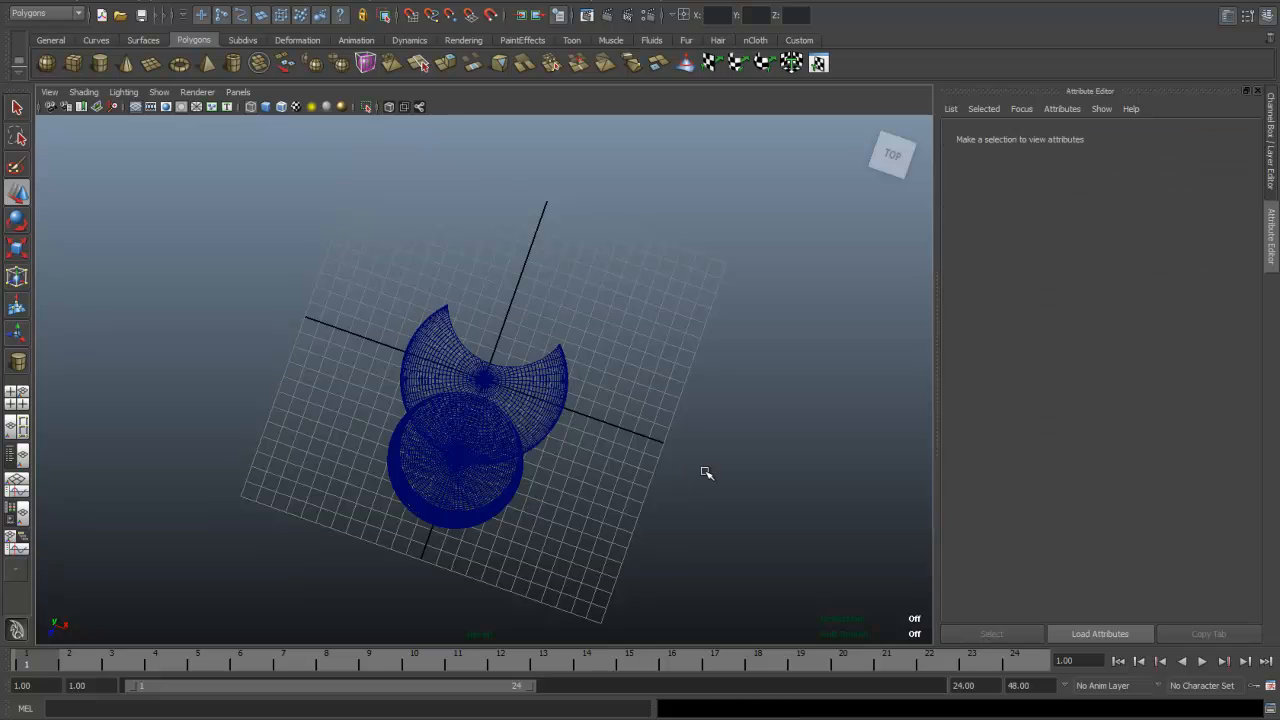
{"action": "left_click", "coordinate": [556, 396]}
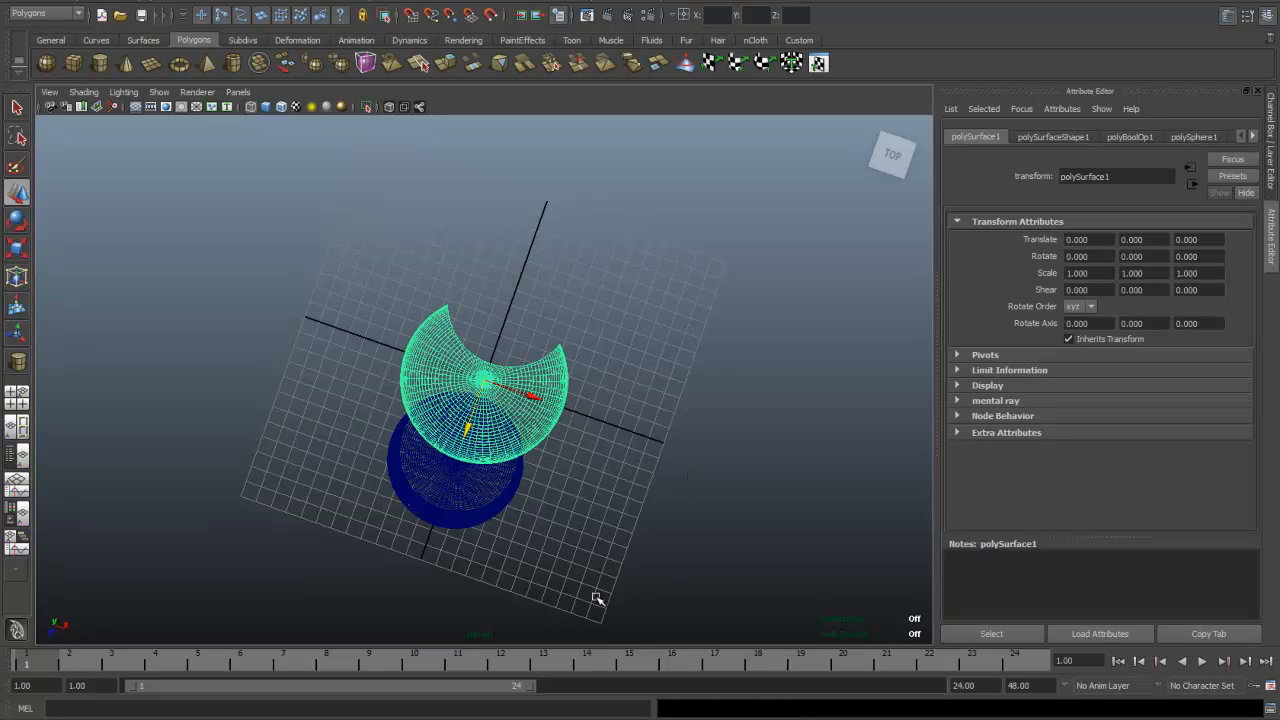
{"action": "left_click", "coordinate": [462, 522]}
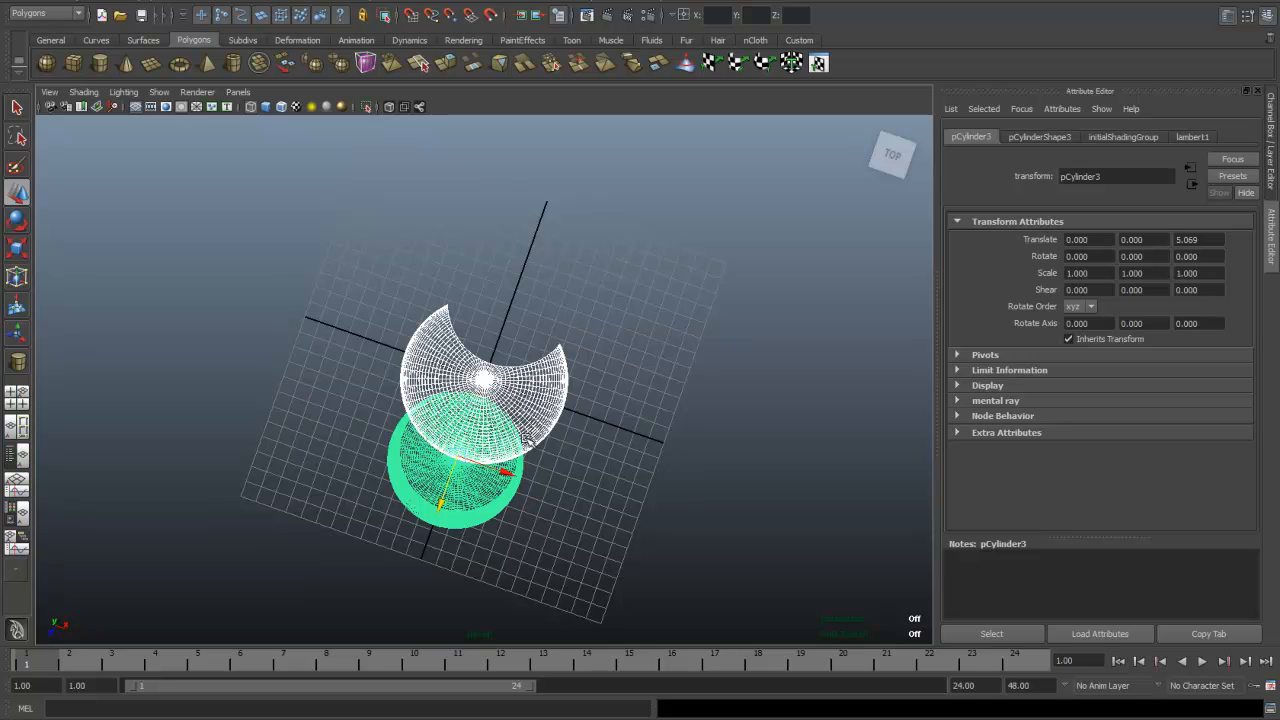
{"action": "left_click", "coordinate": [333, 5]}
{"action": "mouse_move", "coordinate": [302, 5]}
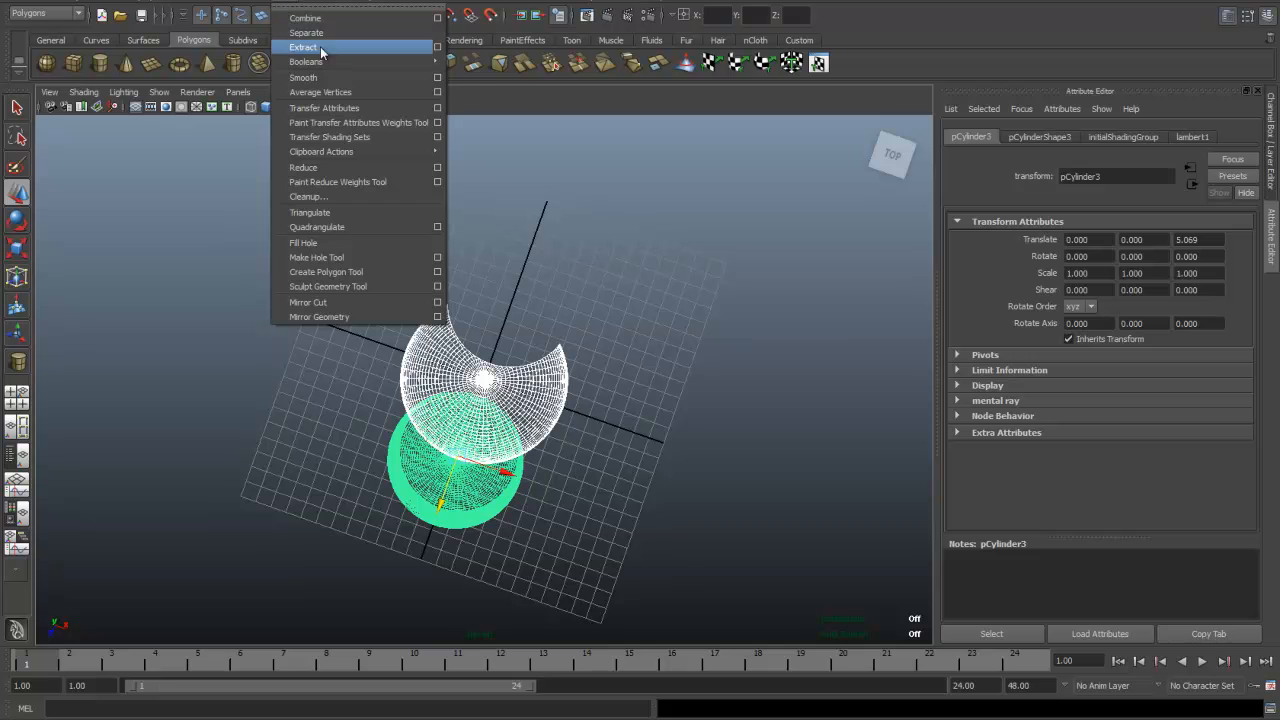
{"action": "mouse_move", "coordinate": [329, 63]}
{"action": "left_click", "coordinate": [478, 85]}
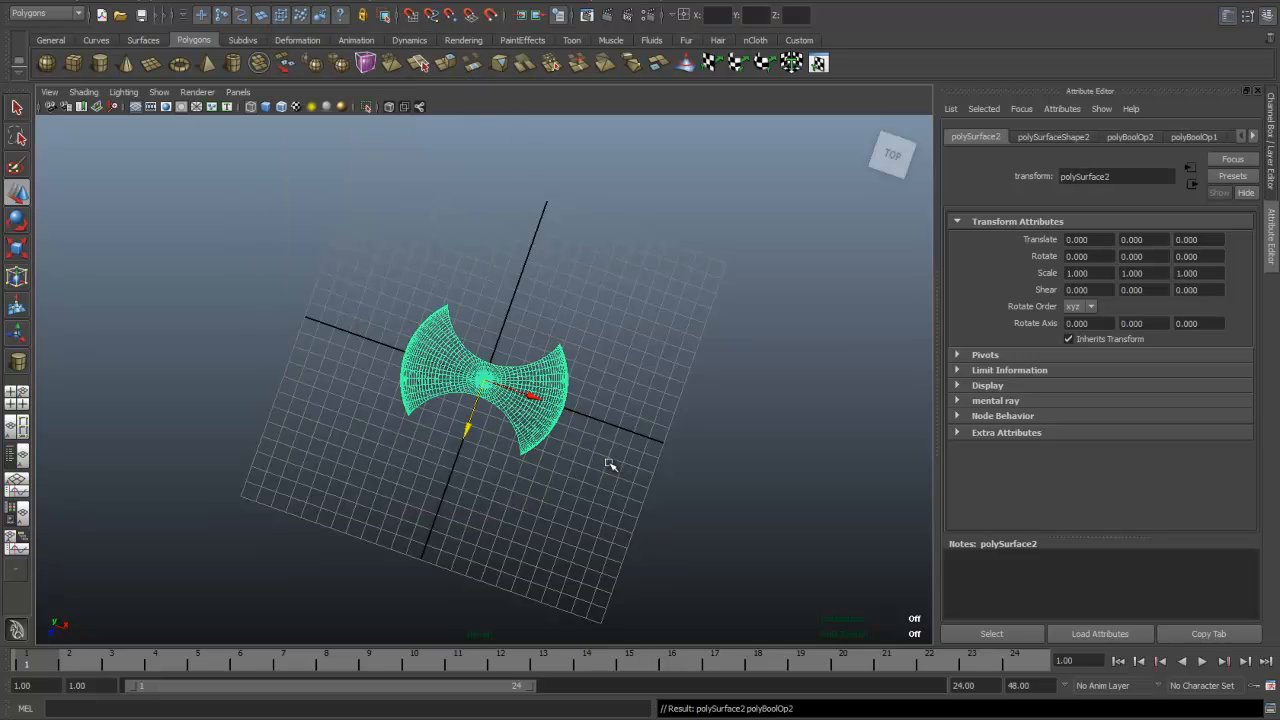
Display the double-bladed shape shaded and examine its profile, thickness and cut edges from several angles.
{"action": "scroll", "coordinate": [600, 488], "scroll_direction": "up", "scroll_amount": 4}
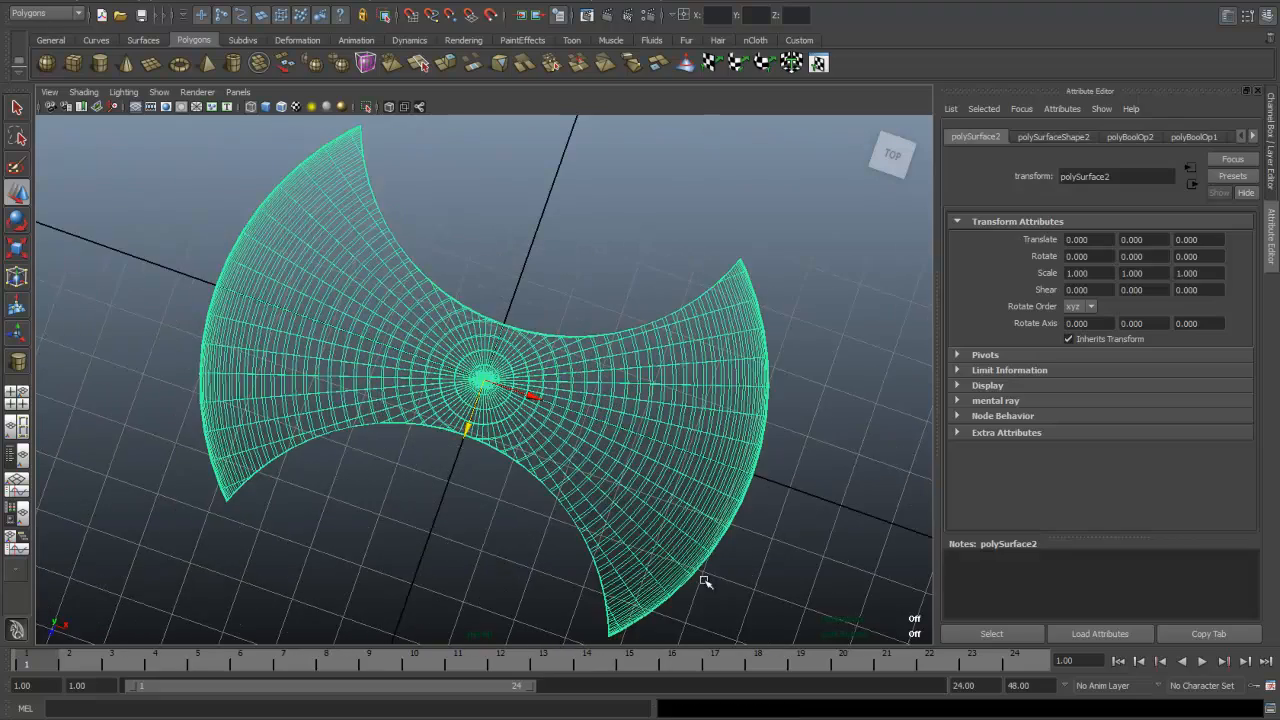
{"action": "left_click_drag", "start_coordinate": [751, 537], "coordinate": [760, 460], "text": "alt"}
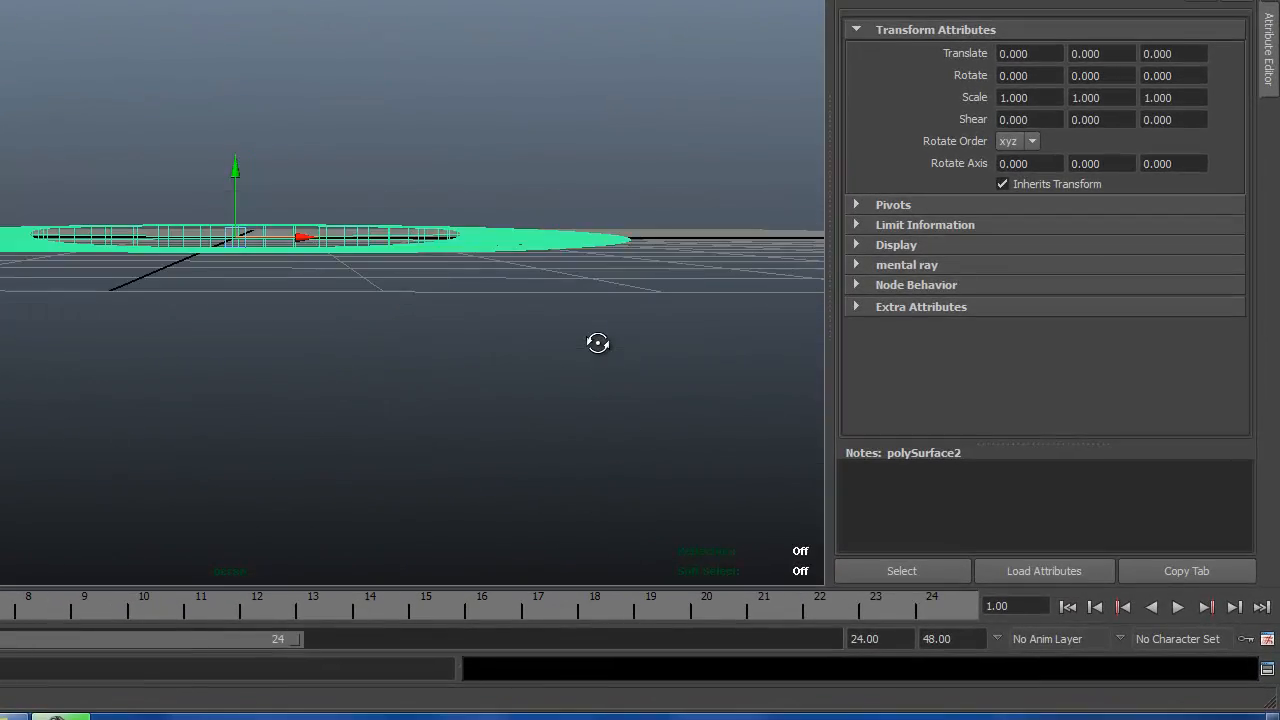
{"action": "left_click_drag", "start_coordinate": [598, 344], "coordinate": [583, 409], "text": "alt"}
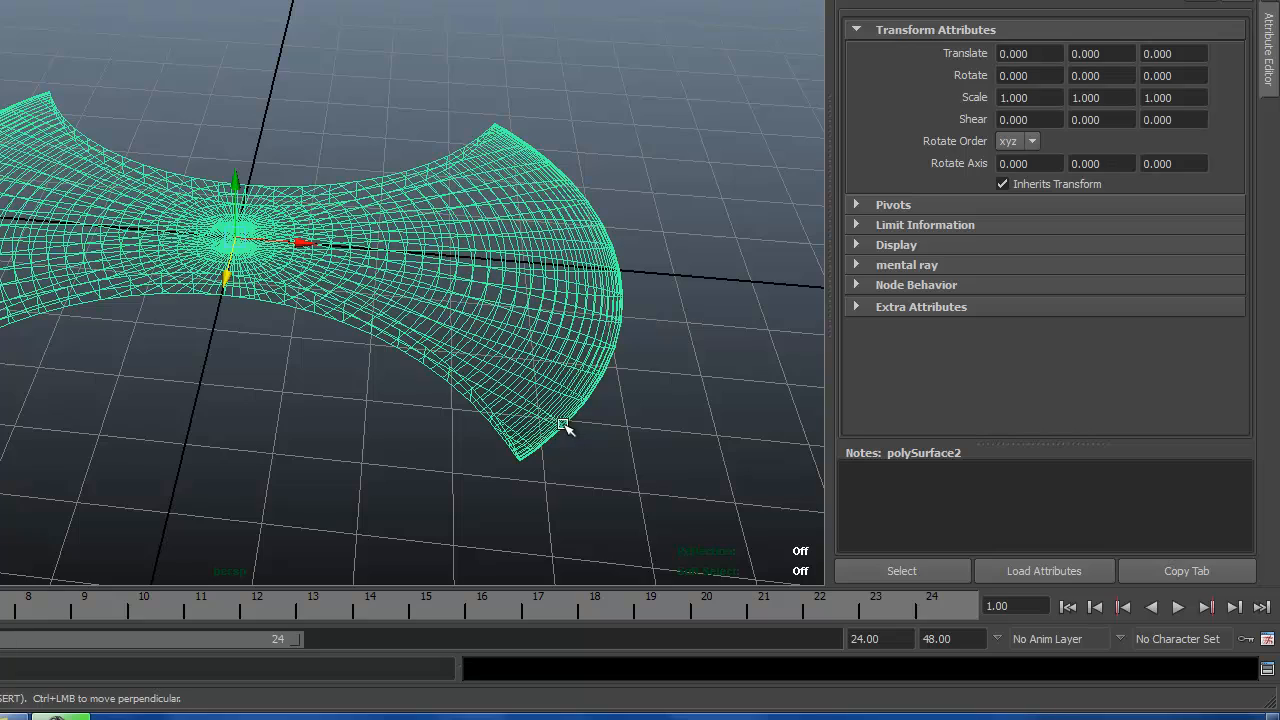
{"action": "key", "text": "5"}
{"action": "left_click_drag", "start_coordinate": [626, 455], "coordinate": [548, 454], "text": "alt"}
{"action": "scroll", "coordinate": [125, 373], "scroll_direction": "down", "scroll_amount": 1}
{"action": "scroll", "coordinate": [132, 371], "scroll_direction": "up", "scroll_amount": 2}
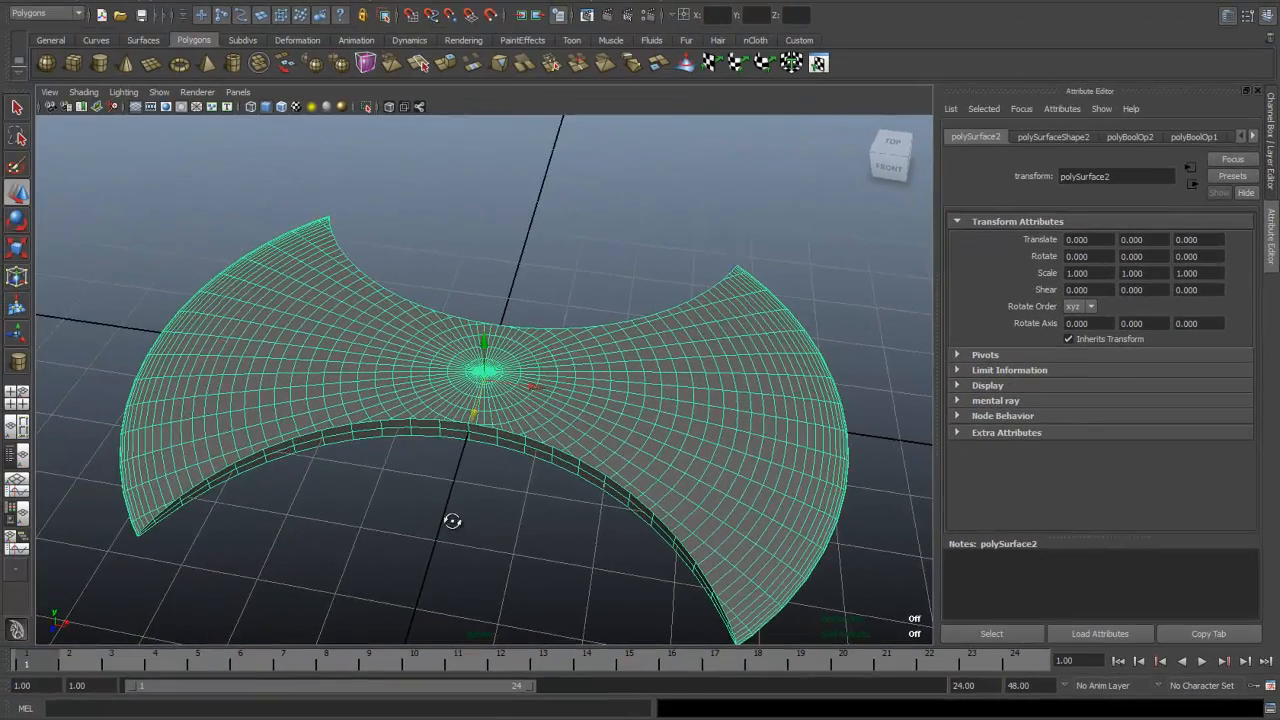
{"action": "left_click_drag", "start_coordinate": [196, 423], "coordinate": [148, 400], "text": "alt"}
{"action": "left_click_drag", "start_coordinate": [415, 503], "coordinate": [373, 493], "text": "alt"}
{"action": "scroll", "coordinate": [373, 493], "scroll_direction": "down", "scroll_amount": 4}
{"action": "left_click_drag", "start_coordinate": [669, 550], "coordinate": [656, 569], "text": "alt"}
{"action": "scroll", "coordinate": [666, 573], "scroll_direction": "up", "scroll_amount": 2}
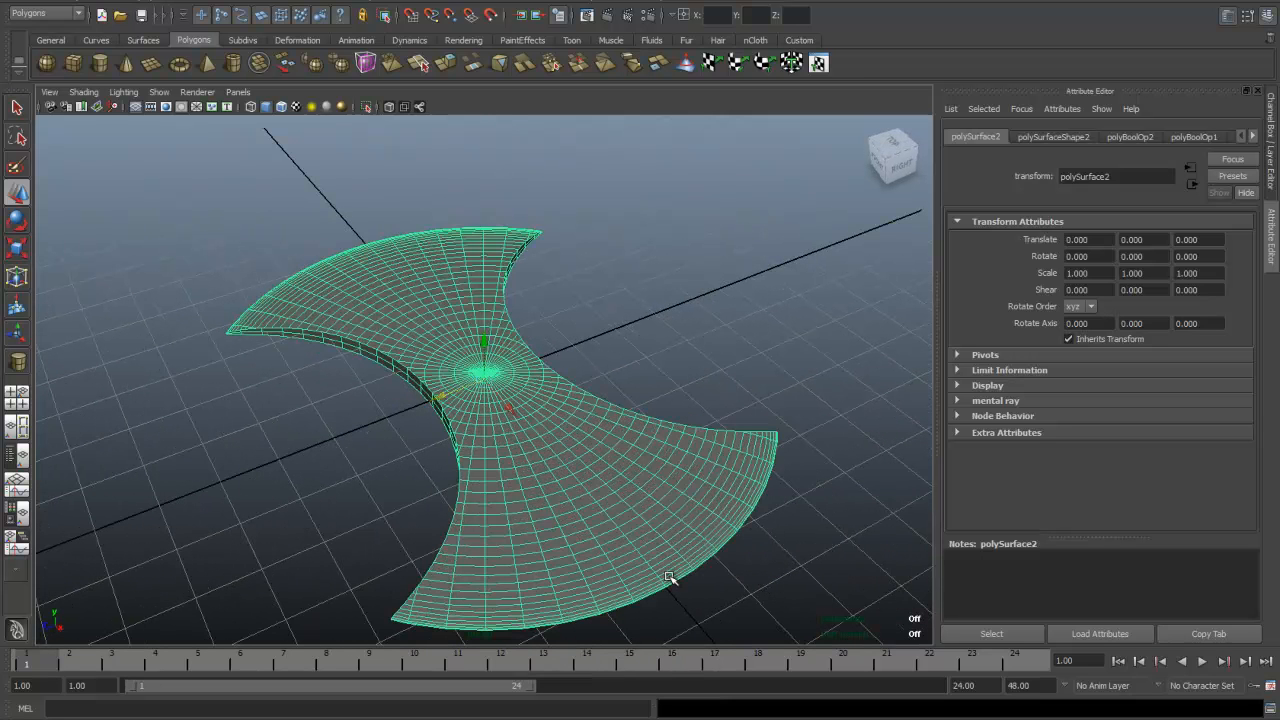
{"action": "scroll", "coordinate": [735, 606], "scroll_direction": "up", "scroll_amount": 3}
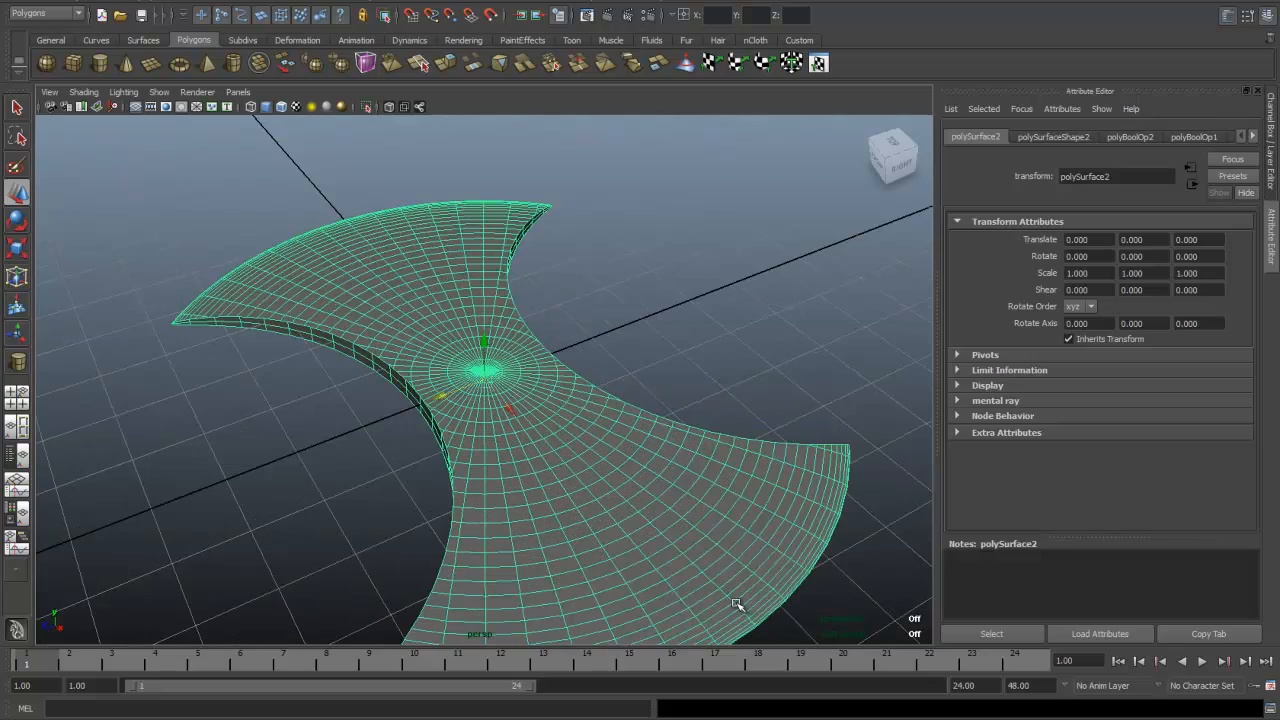
Switch the axe shape to face selection and select the outer face loops along the near blade's curved edge.
{"action": "middle_click_drag", "start_coordinate": [726, 571], "coordinate": [622, 383], "text": "alt"}
{"action": "scroll", "coordinate": [567, 440], "scroll_direction": "up", "scroll_amount": 4}
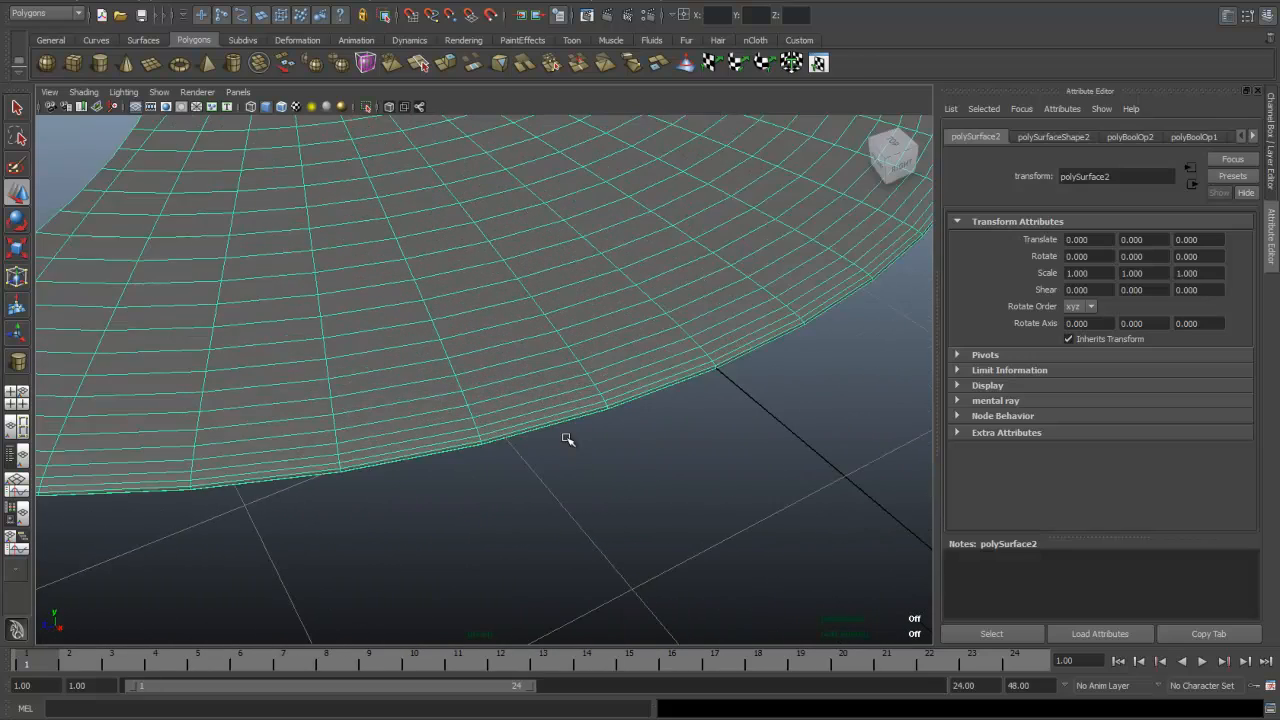
{"action": "scroll", "coordinate": [567, 440], "scroll_direction": "down", "scroll_amount": 2}
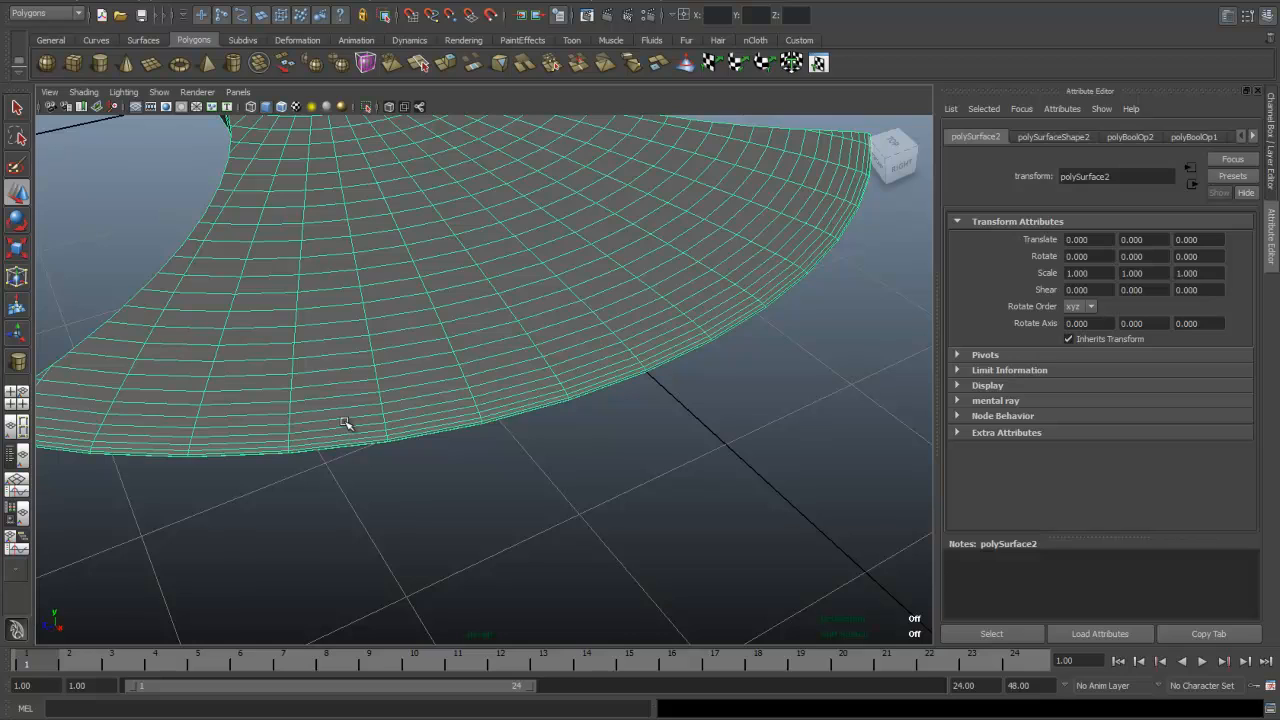
{"action": "right_click_drag", "start_coordinate": [345, 423], "coordinate": [348, 457]}
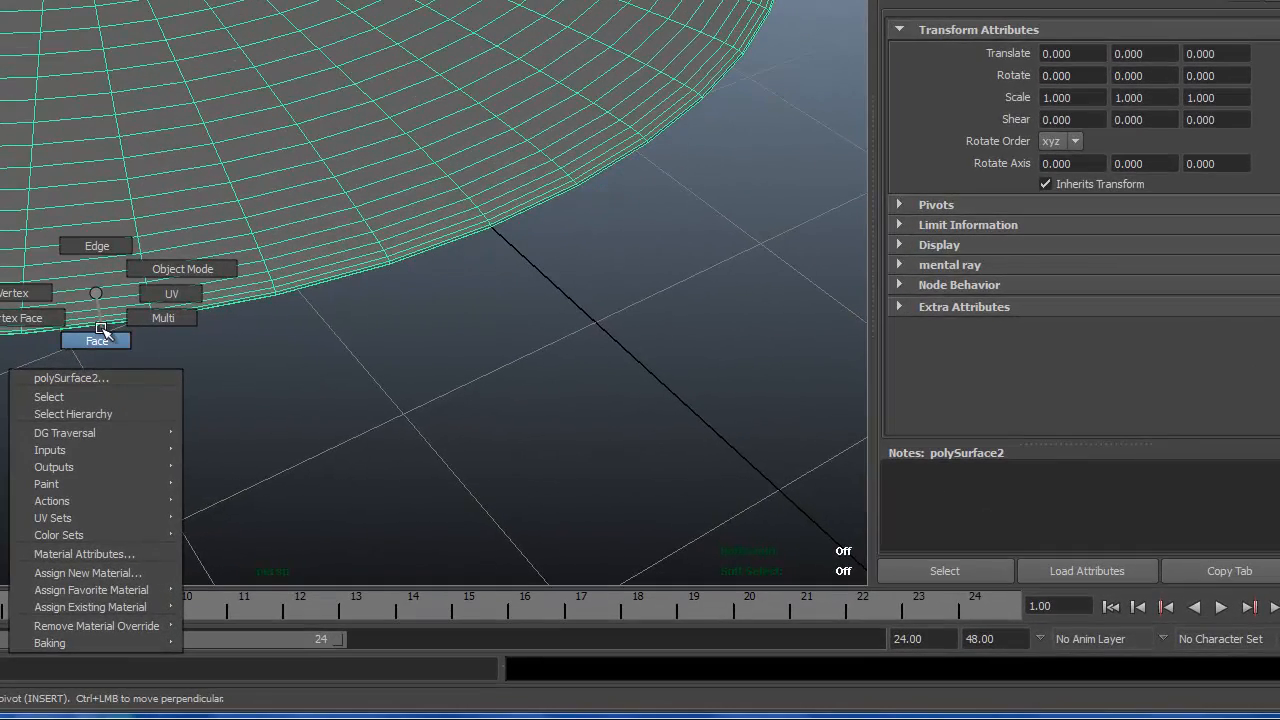
{"action": "right_click_drag", "start_coordinate": [105, 343], "coordinate": [105, 342]}
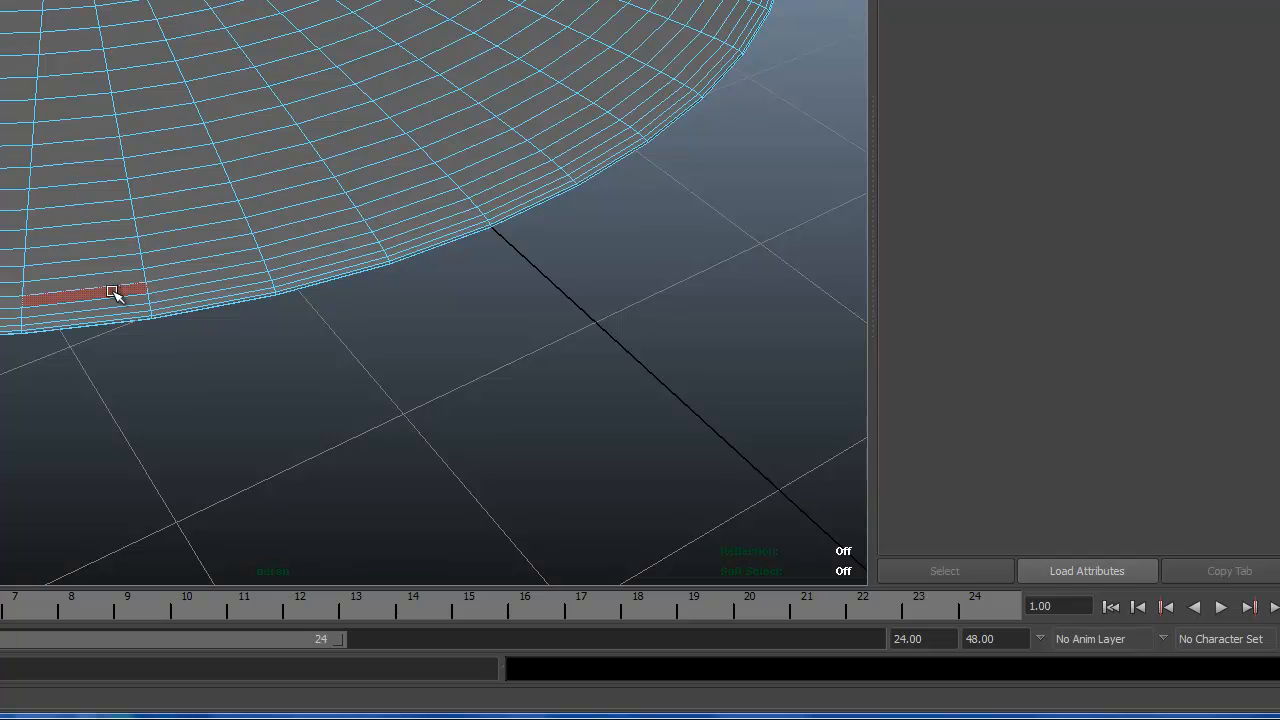
{"action": "left_click", "coordinate": [112, 292]}
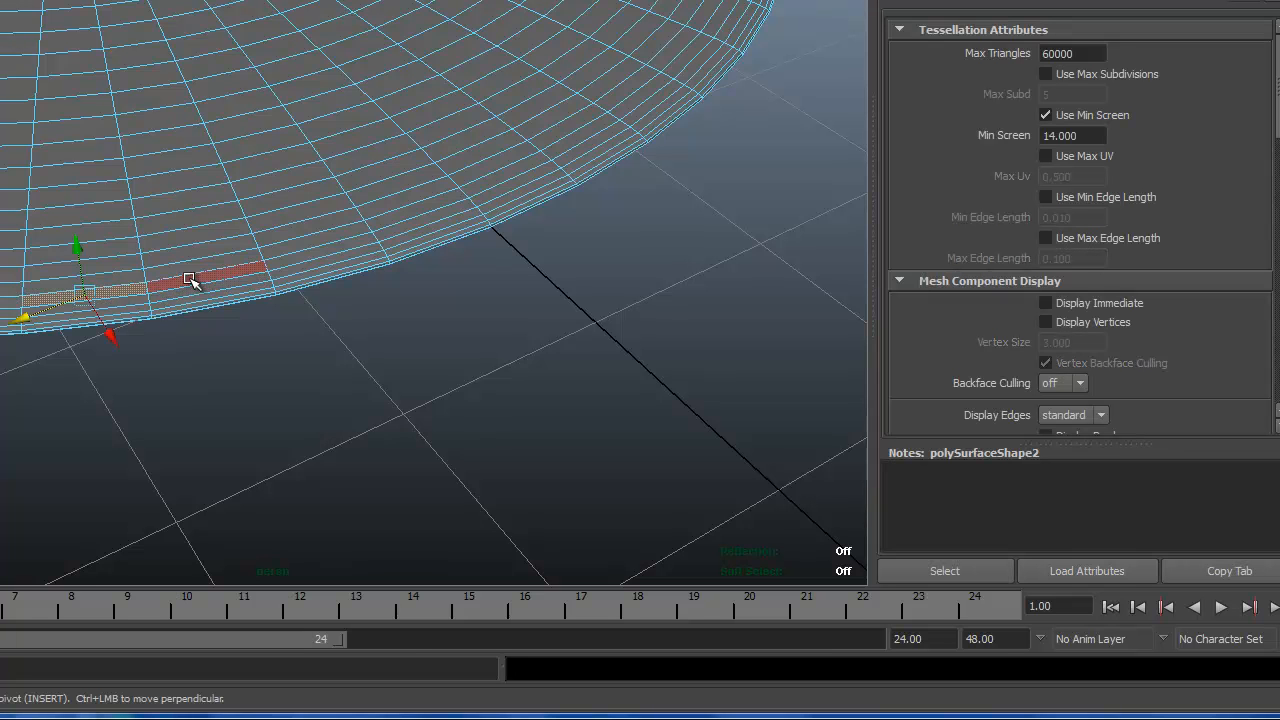
{"action": "double_click", "coordinate": [190, 280], "text": "shift"}
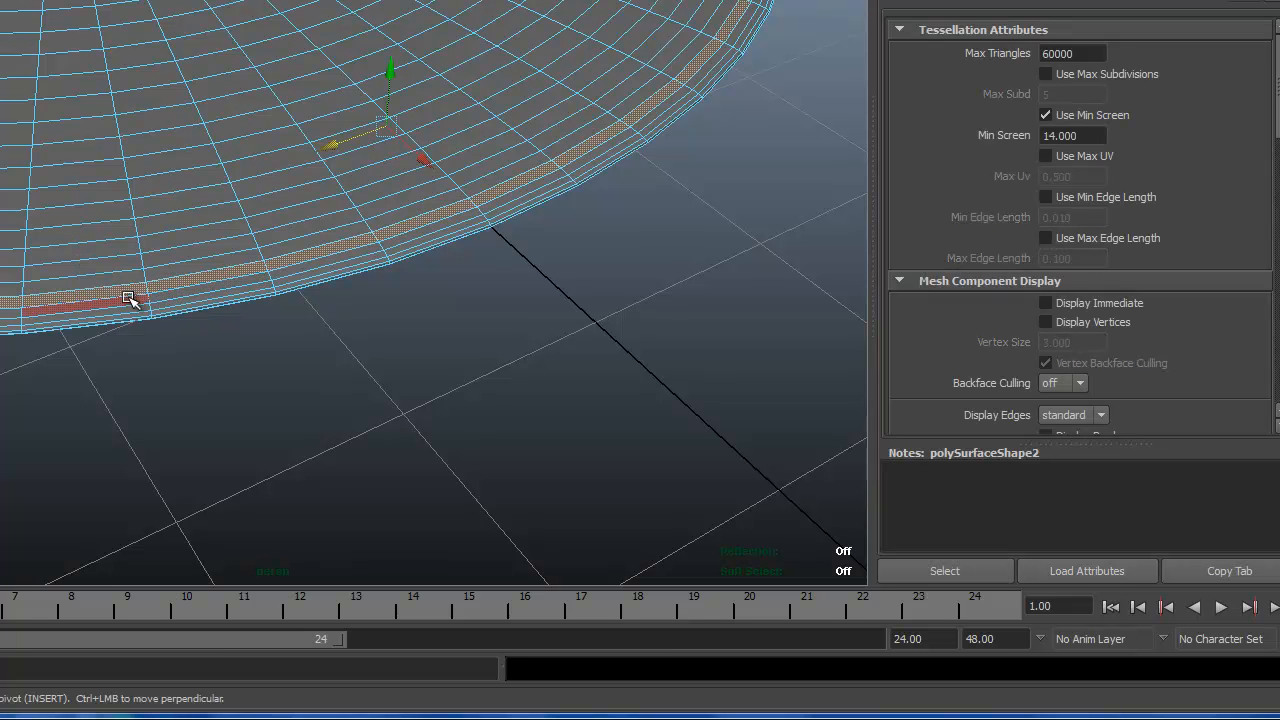
{"action": "double_click", "coordinate": [184, 290], "text": "shift"}
{"action": "left_click", "coordinate": [150, 307], "text": "shift"}
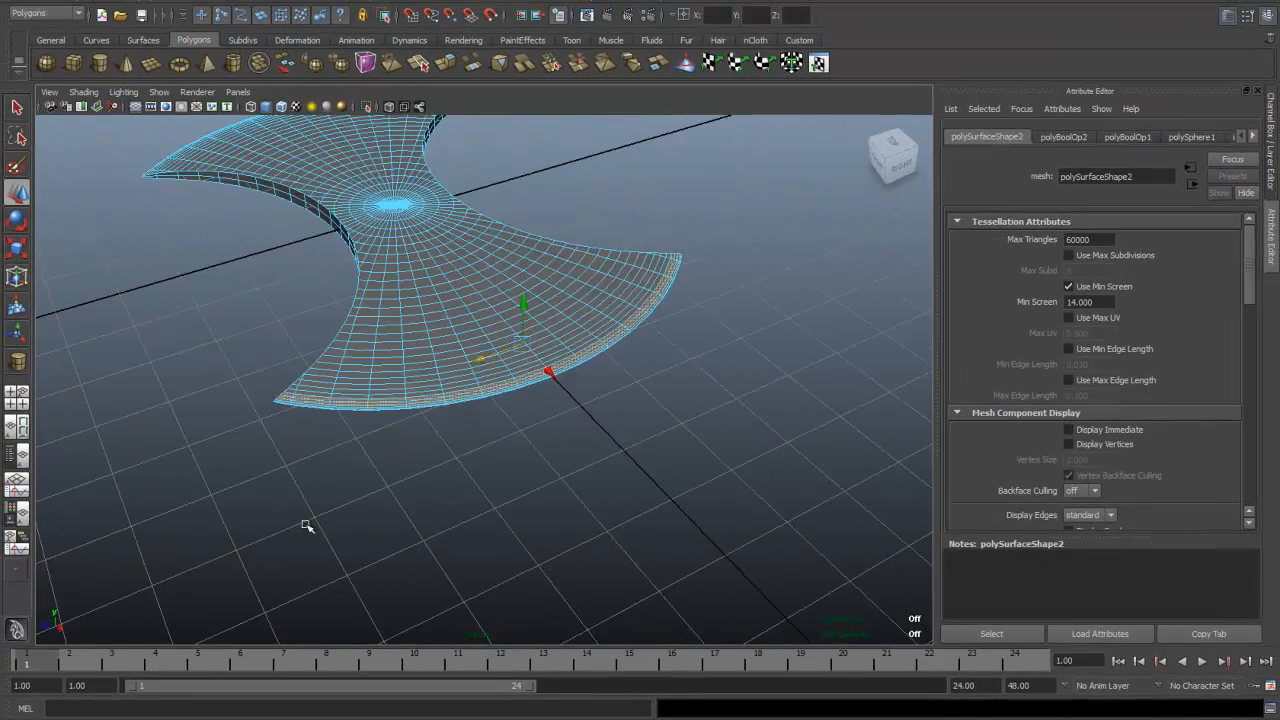
Add the matching outer face loops along the opposite blade's curved edge to the face selection.
{"action": "left_click_drag", "start_coordinate": [300, 523], "coordinate": [543, 518], "text": "alt"}
{"action": "scroll", "coordinate": [534, 491], "scroll_direction": "down", "scroll_amount": 3}
{"action": "scroll", "coordinate": [543, 496], "scroll_direction": "up", "scroll_amount": 5}
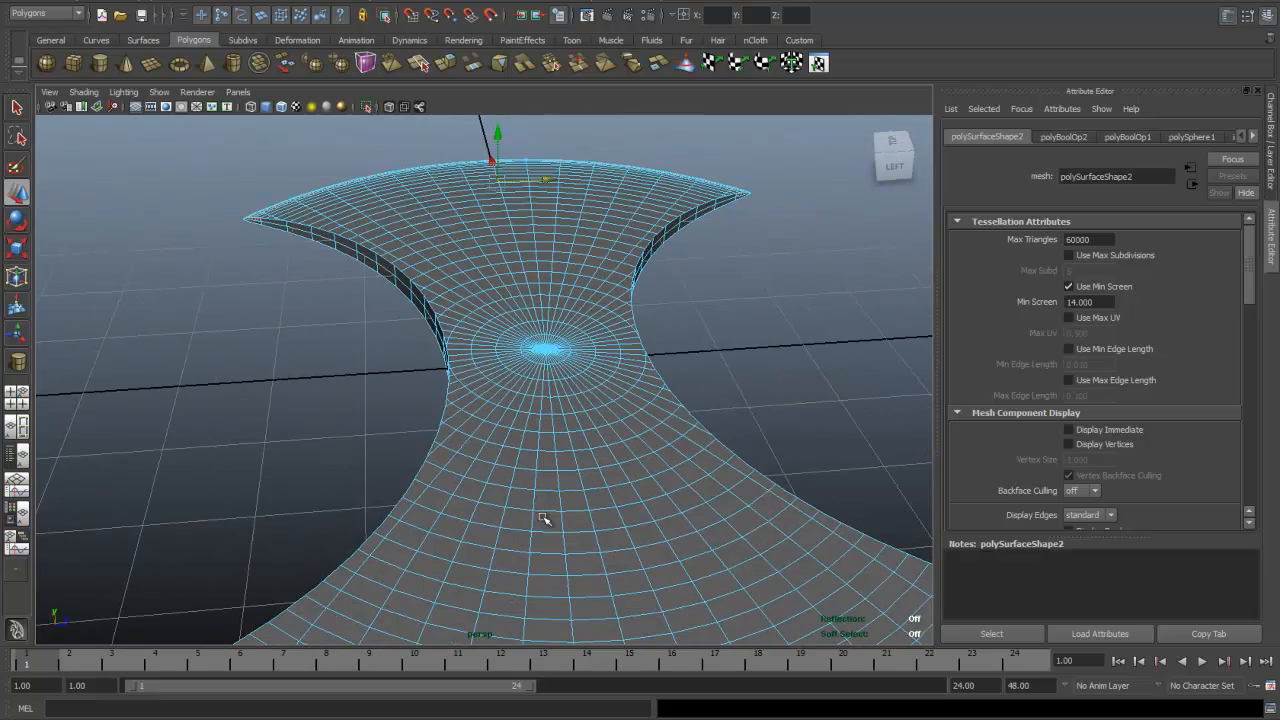
{"action": "middle_click_drag", "start_coordinate": [538, 508], "coordinate": [512, 359], "text": "alt"}
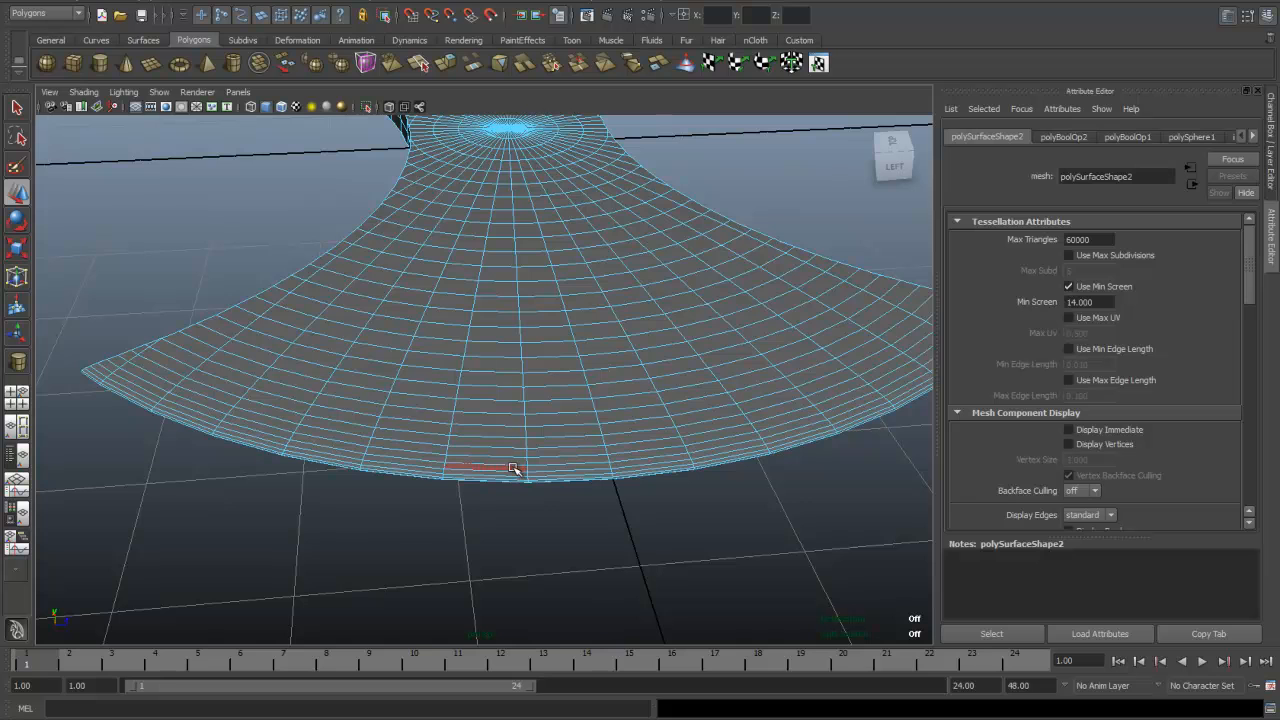
{"action": "left_click", "coordinate": [512, 460]}
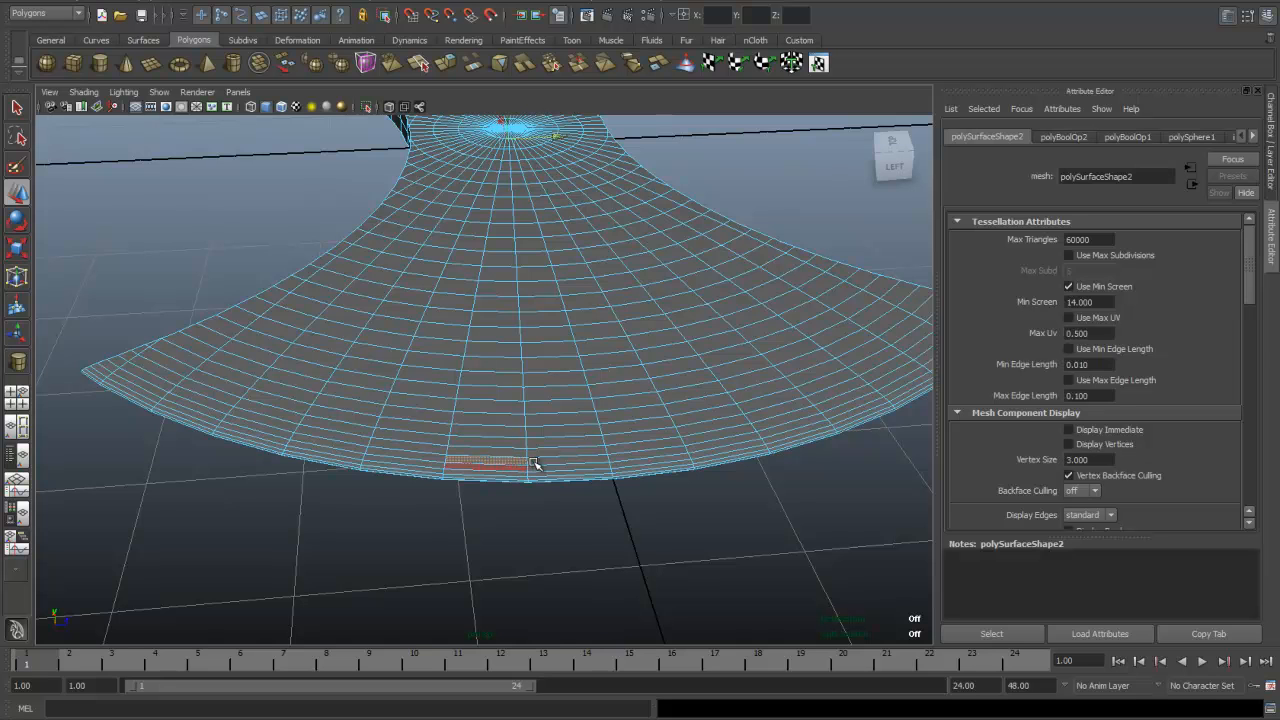
{"action": "double_click", "coordinate": [548, 460]}
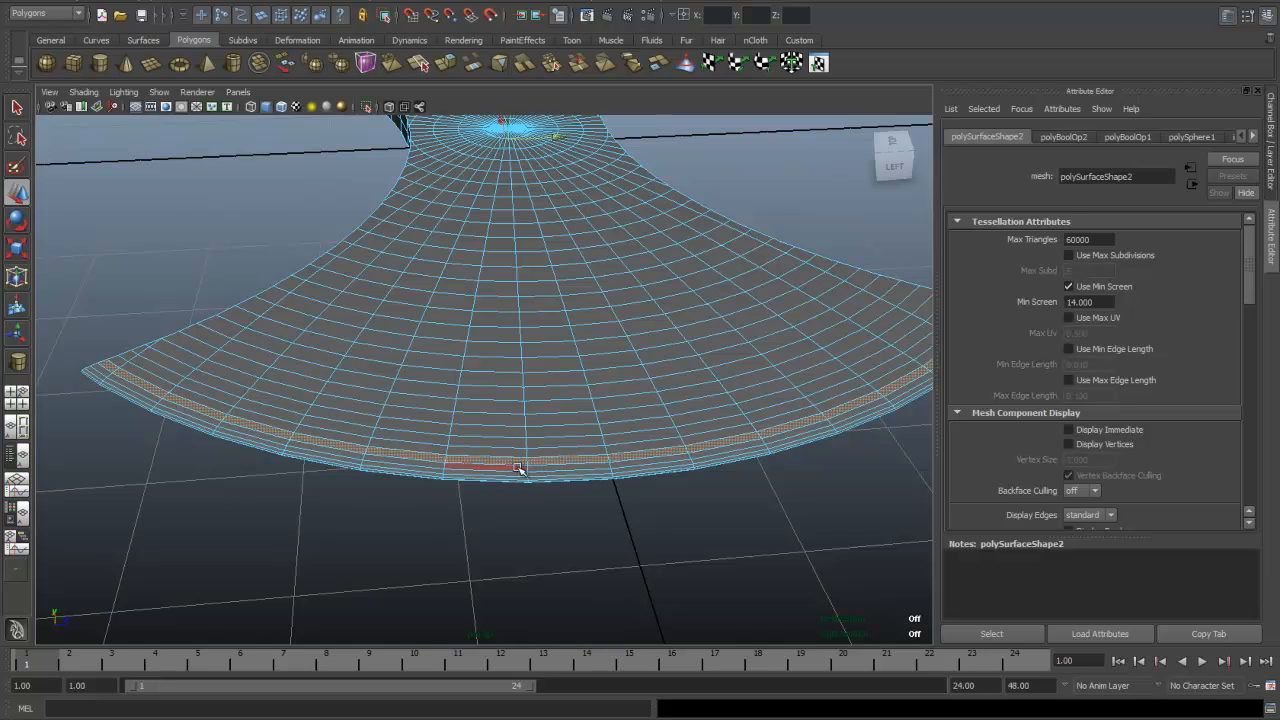
{"action": "double_click", "coordinate": [537, 467], "text": "shift"}
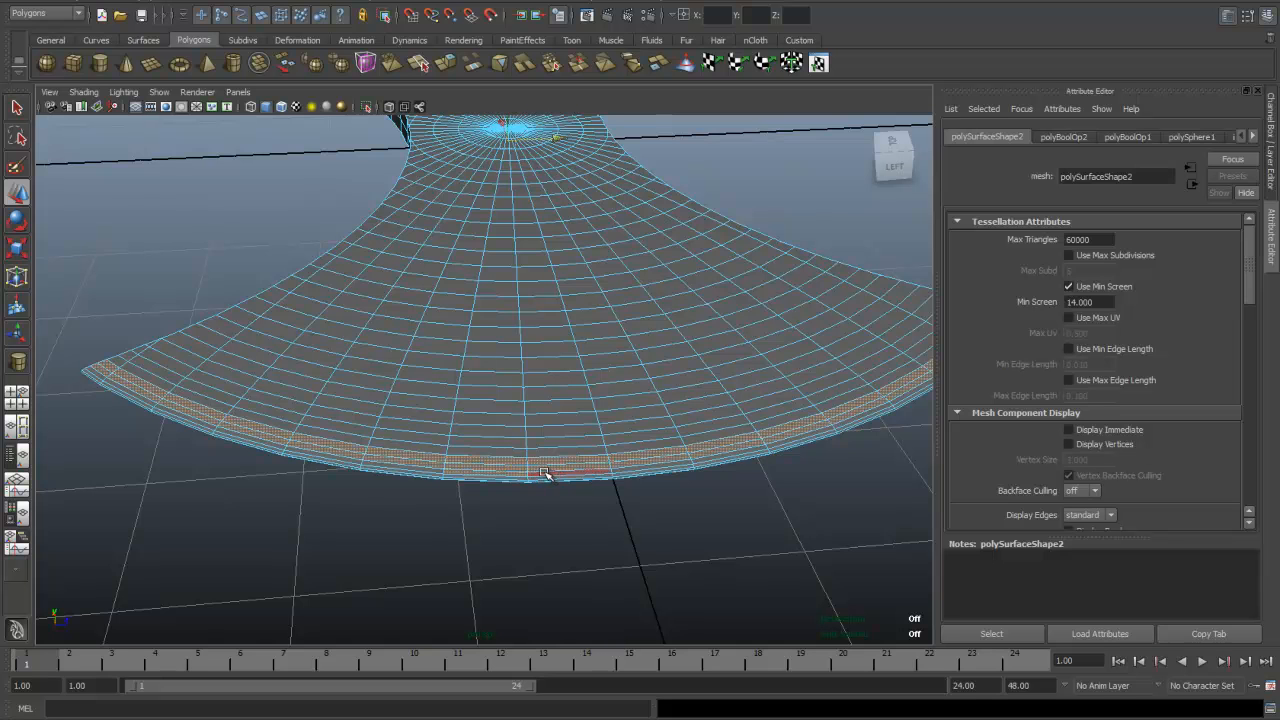
Extrude the selected faces on both blades and move them slightly down along Y to thin the cutting edges.
{"action": "scroll", "coordinate": [480, 476], "scroll_direction": "down", "scroll_amount": 5}
{"action": "left_click_drag", "start_coordinate": [575, 510], "coordinate": [489, 523], "text": "alt"}
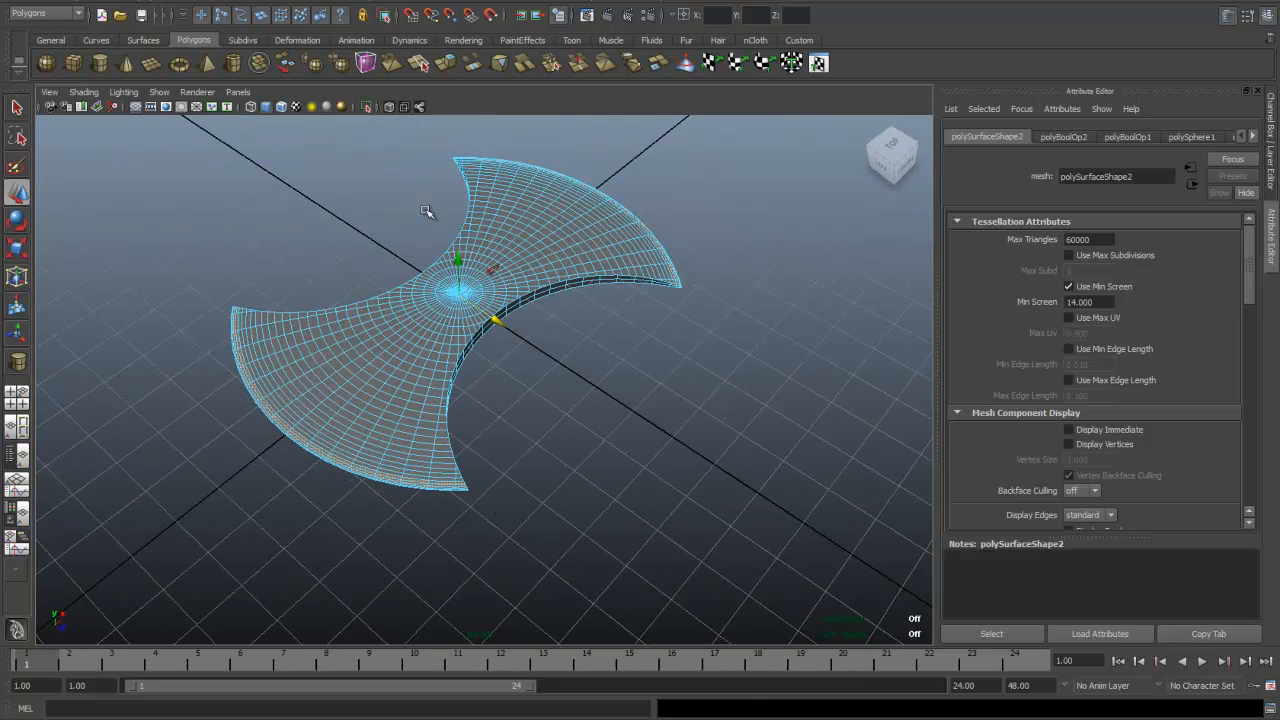
{"action": "left_click", "coordinate": [322, 3]}
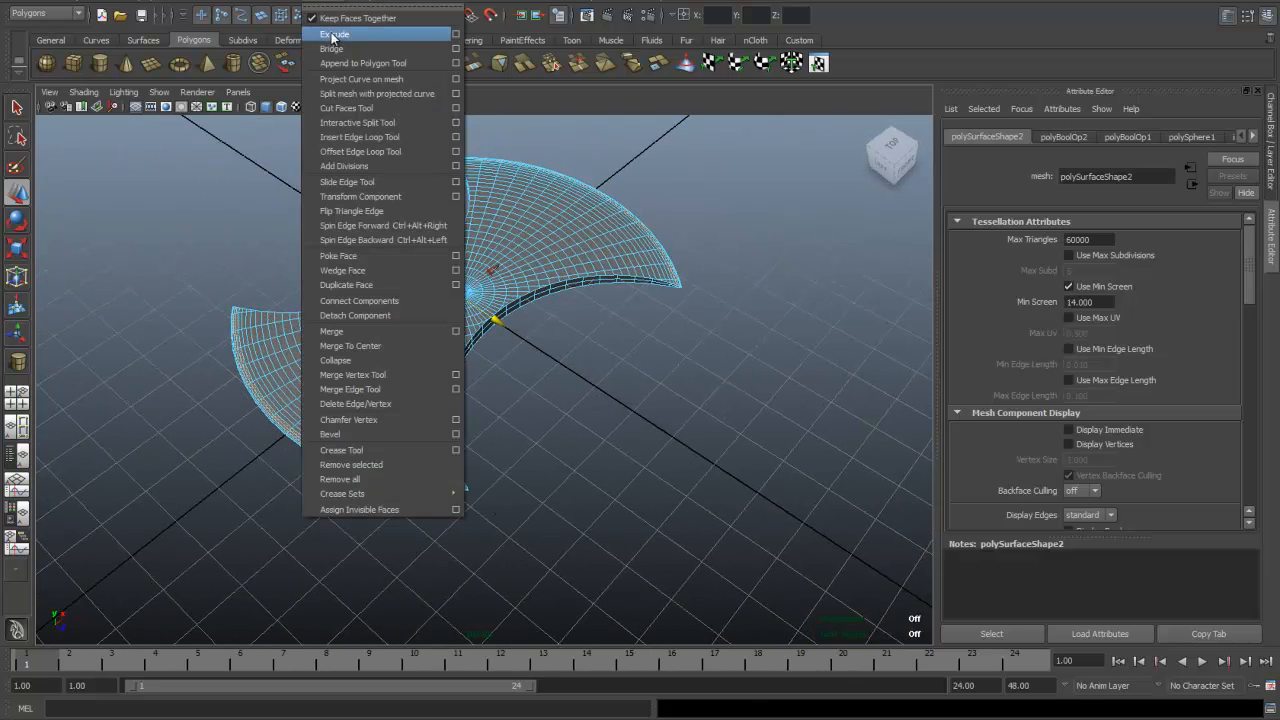
{"action": "left_click", "coordinate": [333, 34]}
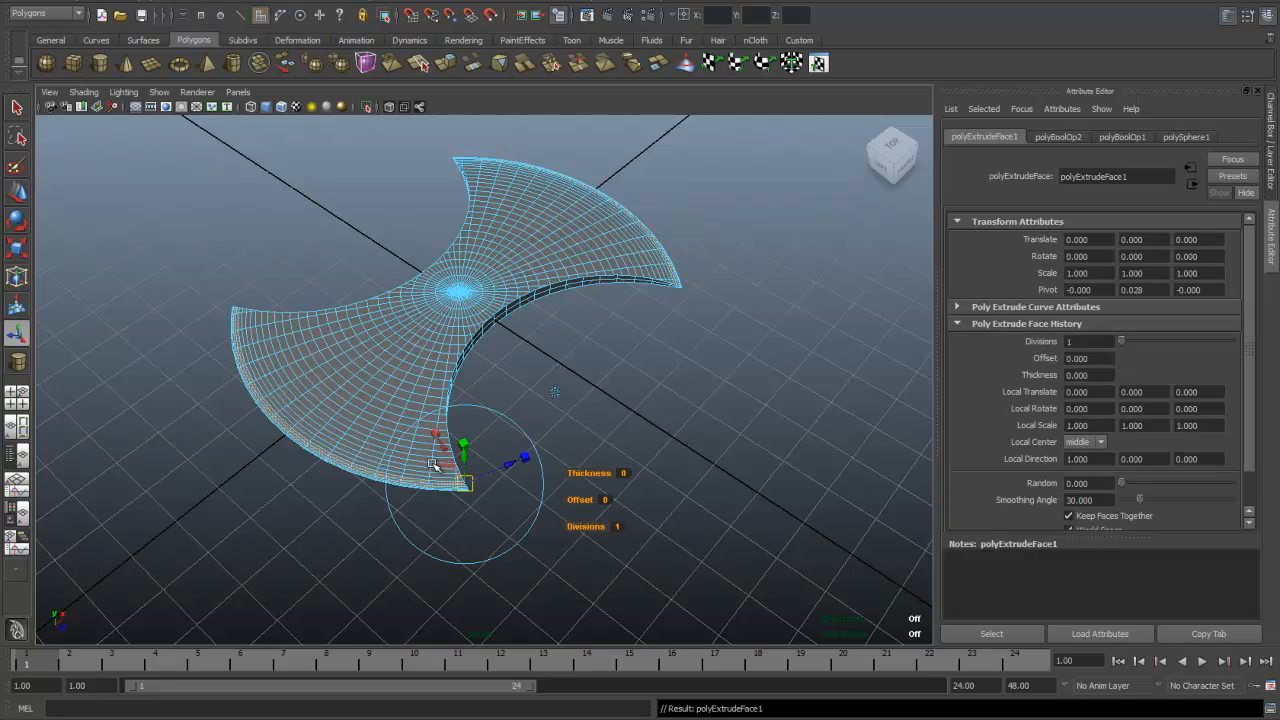
{"action": "scroll", "coordinate": [422, 461], "scroll_direction": "up", "scroll_amount": 3}
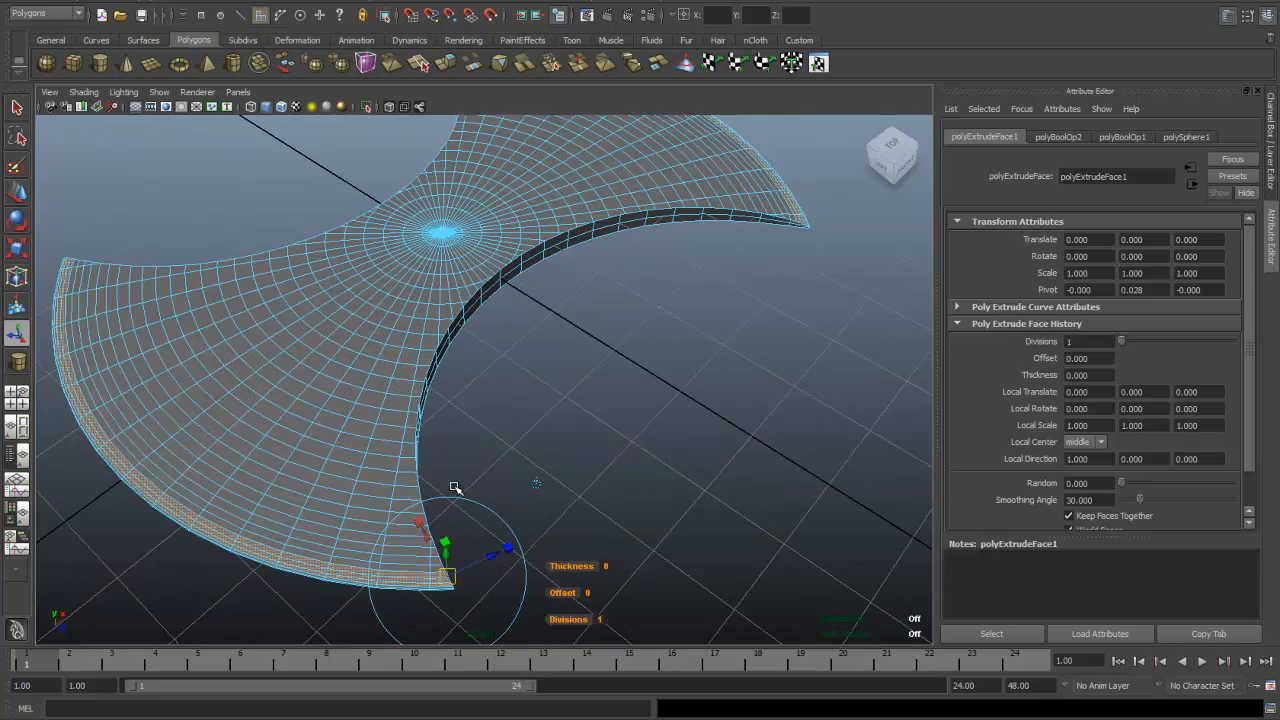
{"action": "key", "text": "w"}
{"action": "left_click_drag", "start_coordinate": [494, 465], "coordinate": [566, 466], "text": "alt"}
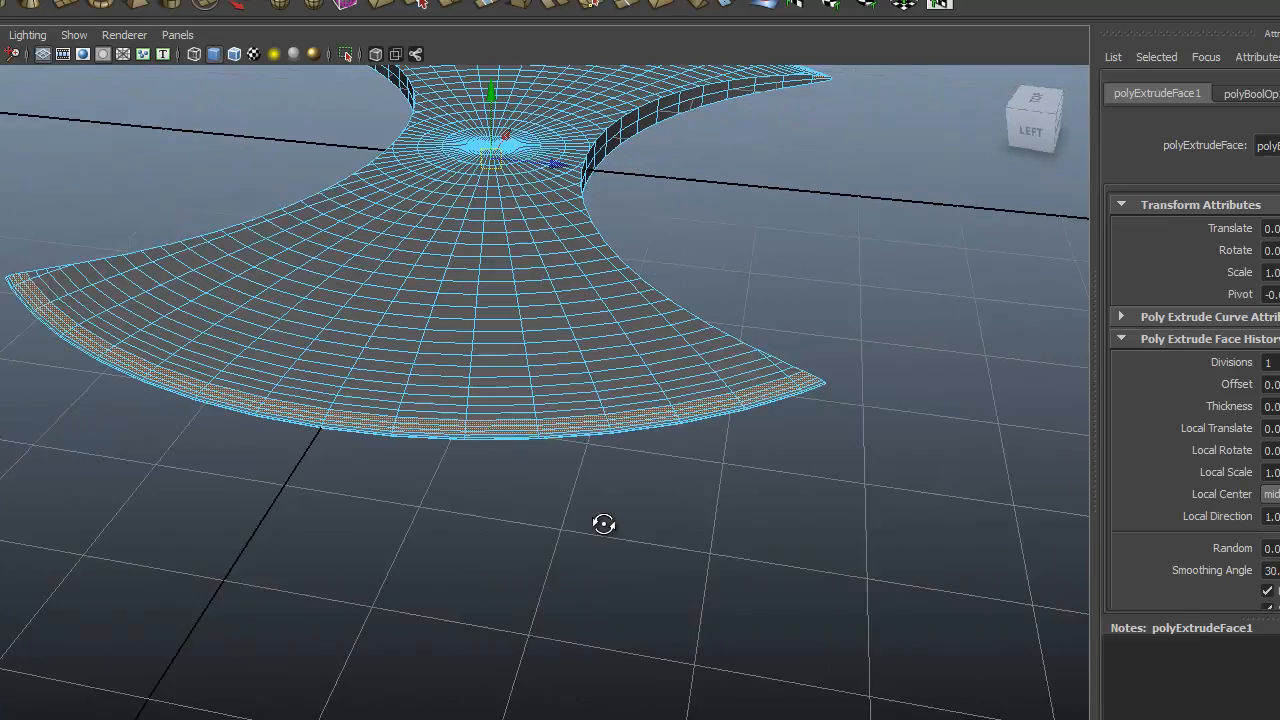
{"action": "left_click_drag", "start_coordinate": [603, 524], "coordinate": [591, 500], "text": "alt"}
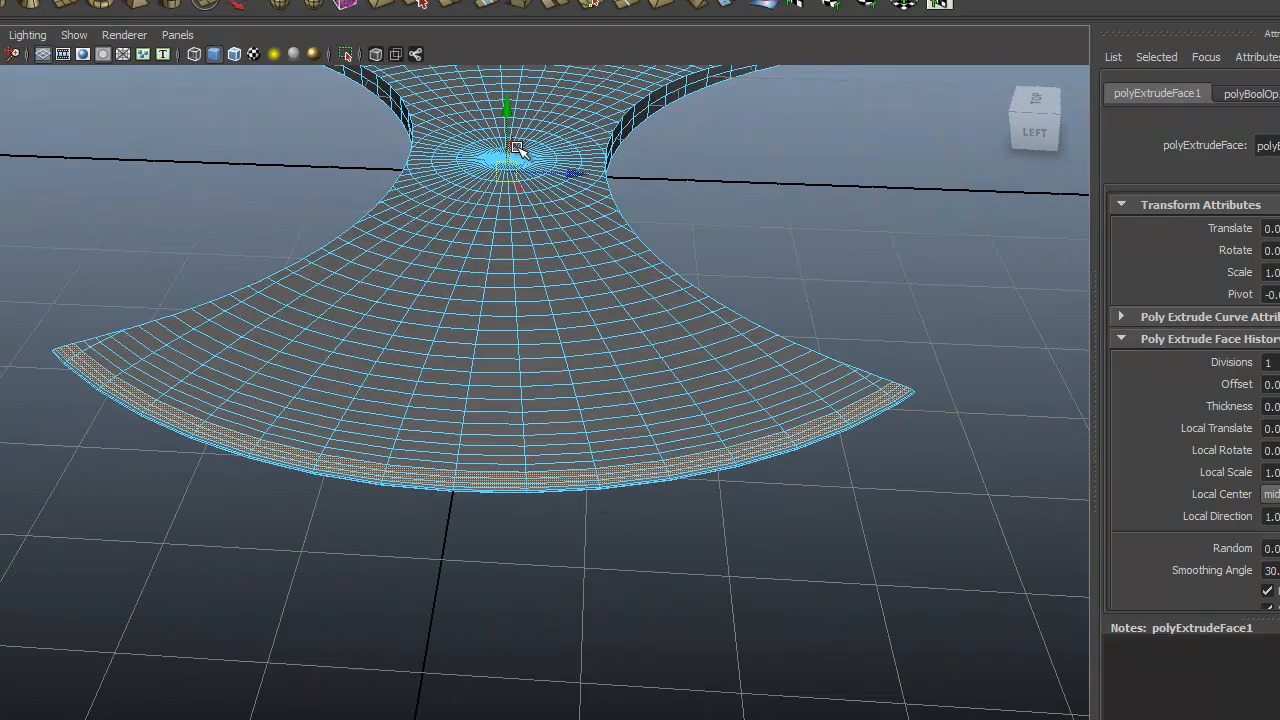
{"action": "left_click_drag", "start_coordinate": [507, 107], "coordinate": [509, 114]}
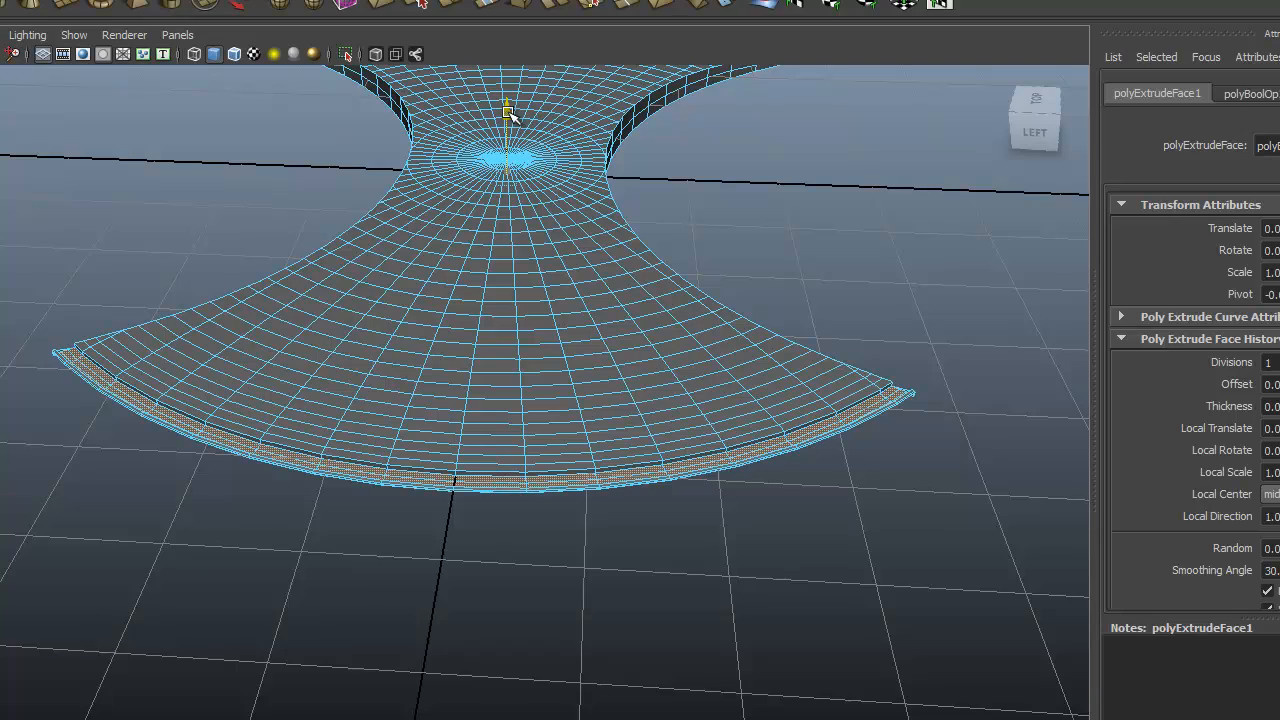
{"action": "left_click_drag", "start_coordinate": [757, 591], "coordinate": [637, 611], "text": "alt"}
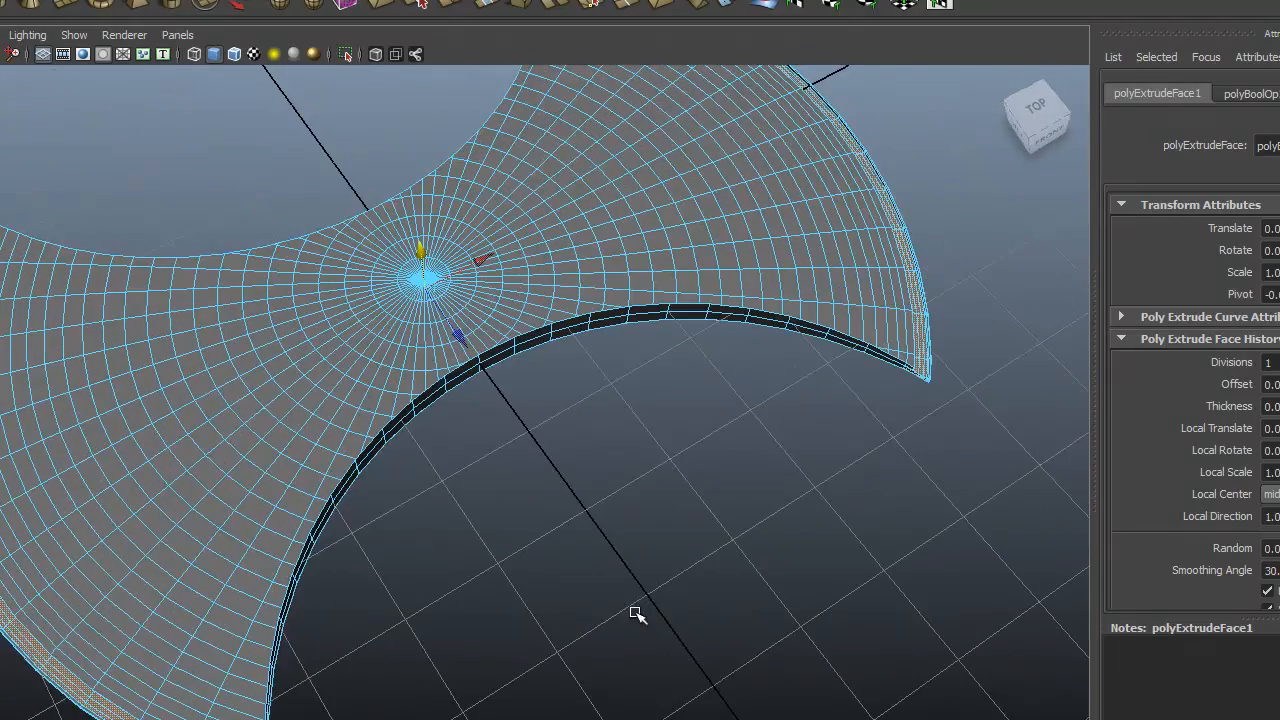
{"action": "scroll", "coordinate": [630, 585], "scroll_direction": "up", "scroll_amount": 3}
{"action": "scroll", "coordinate": [629, 585], "scroll_direction": "down", "scroll_amount": 8}
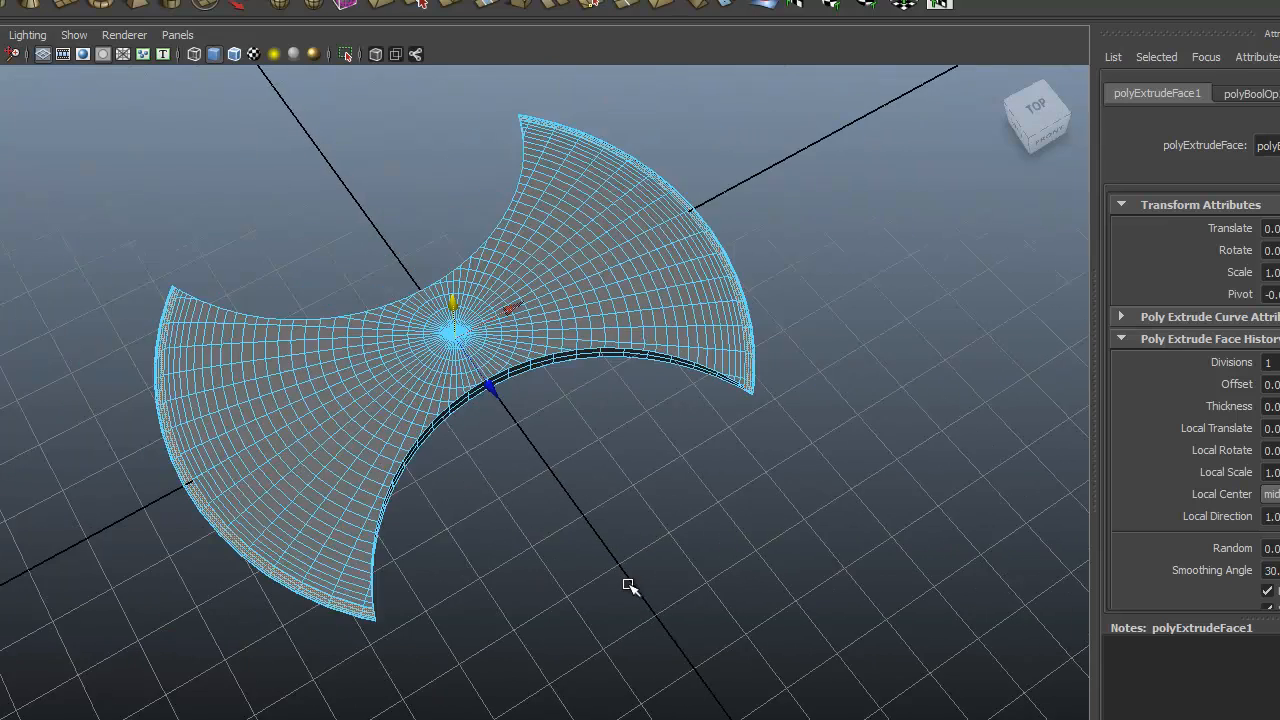
Create a long, narrow polygon cylinder for the handle beside the axe head and set its X rotation to -90.
{"action": "left_click", "coordinate": [5, 6]}
{"action": "mouse_move", "coordinate": [594, 588]}
{"action": "left_mouse_down"}
{"action": "mouse_move", "coordinate": [632, 596]}
{"action": "mouse_move", "coordinate": [621, 597]}
{"action": "mouse_move", "coordinate": [620, 516]}
{"action": "mouse_move", "coordinate": [636, 250]}
{"action": "left_mouse_up"}
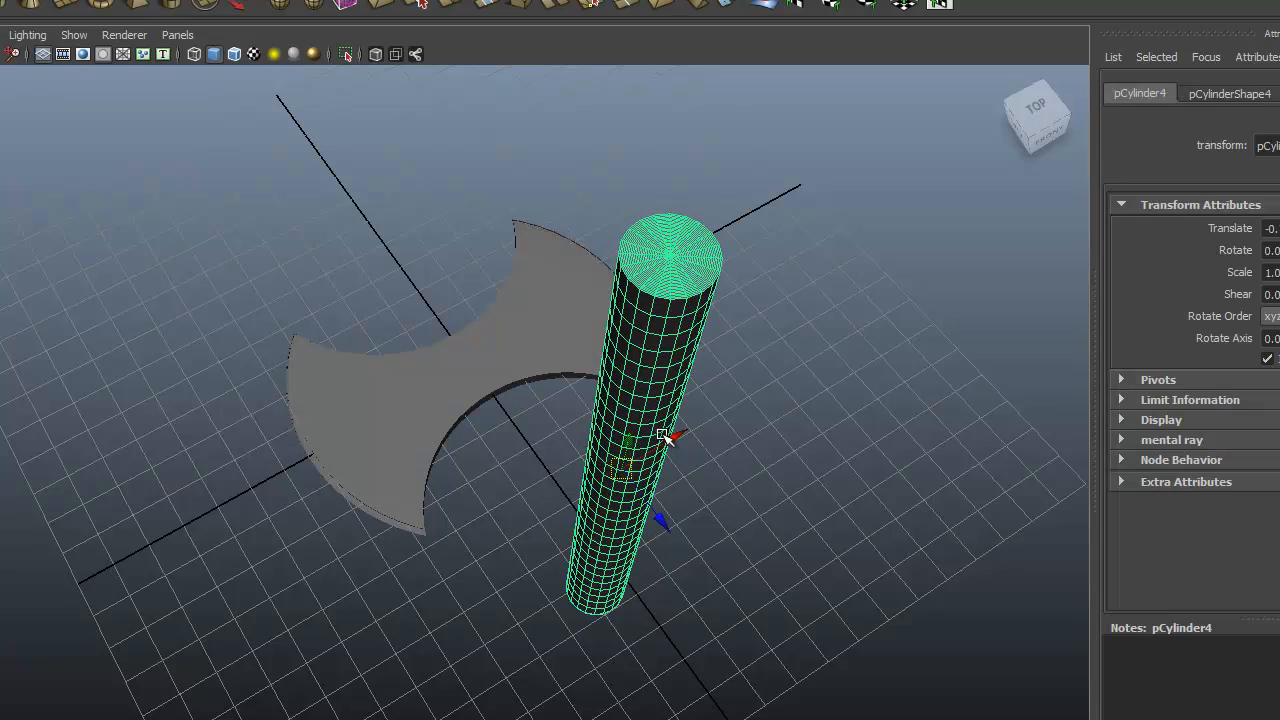
{"action": "key", "text": "e"}
{"action": "left_click_drag", "start_coordinate": [671, 522], "coordinate": [607, 399]}
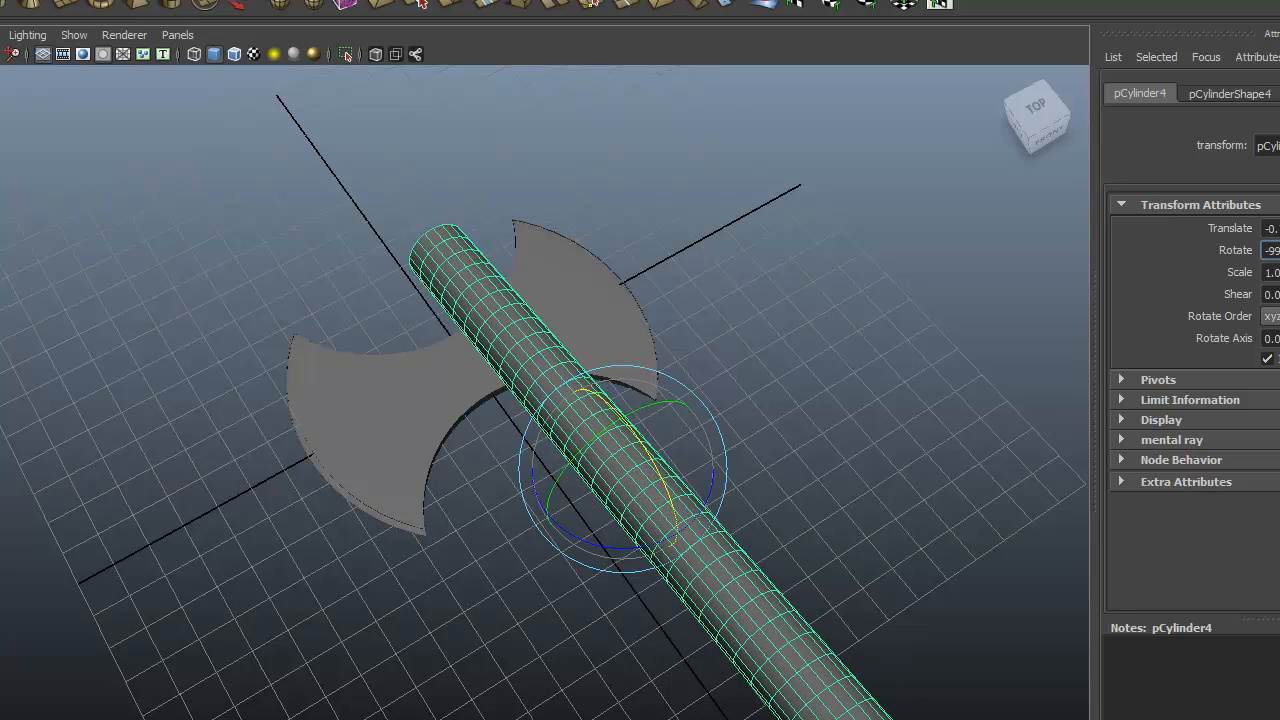
{"action": "type", "text": "-90"}
{"action": "key", "text": "Return"}
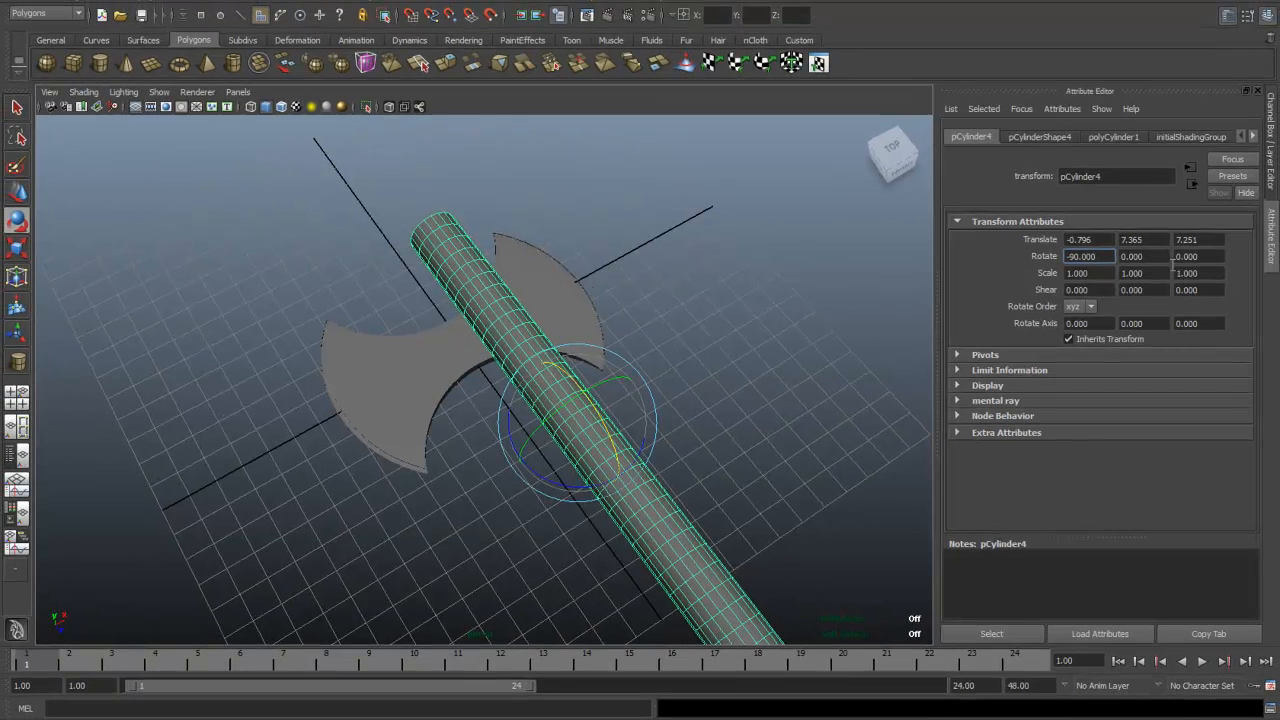
Centre the handle cylinder on the axe head by setting its X, Y and Z translation to 0.
{"action": "left_click_drag", "start_coordinate": [1110, 239], "coordinate": [1030, 244]}
{"action": "type", "text": "0"}
{"action": "left_click_drag", "start_coordinate": [1158, 242], "coordinate": [1119, 241]}
{"action": "type", "text": "0"}
{"action": "left_click_drag", "start_coordinate": [1208, 242], "coordinate": [1190, 243]}
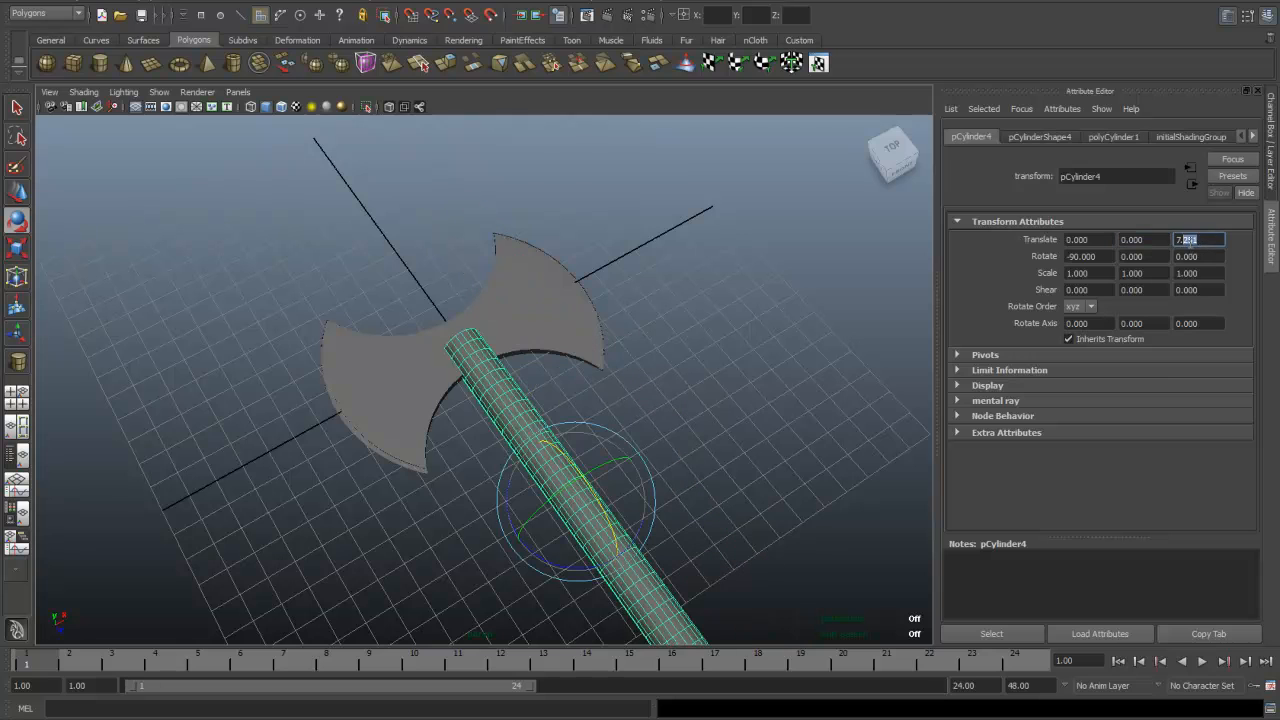
{"action": "type", "text": "0"}
{"action": "left_click", "coordinate": [880, 458]}
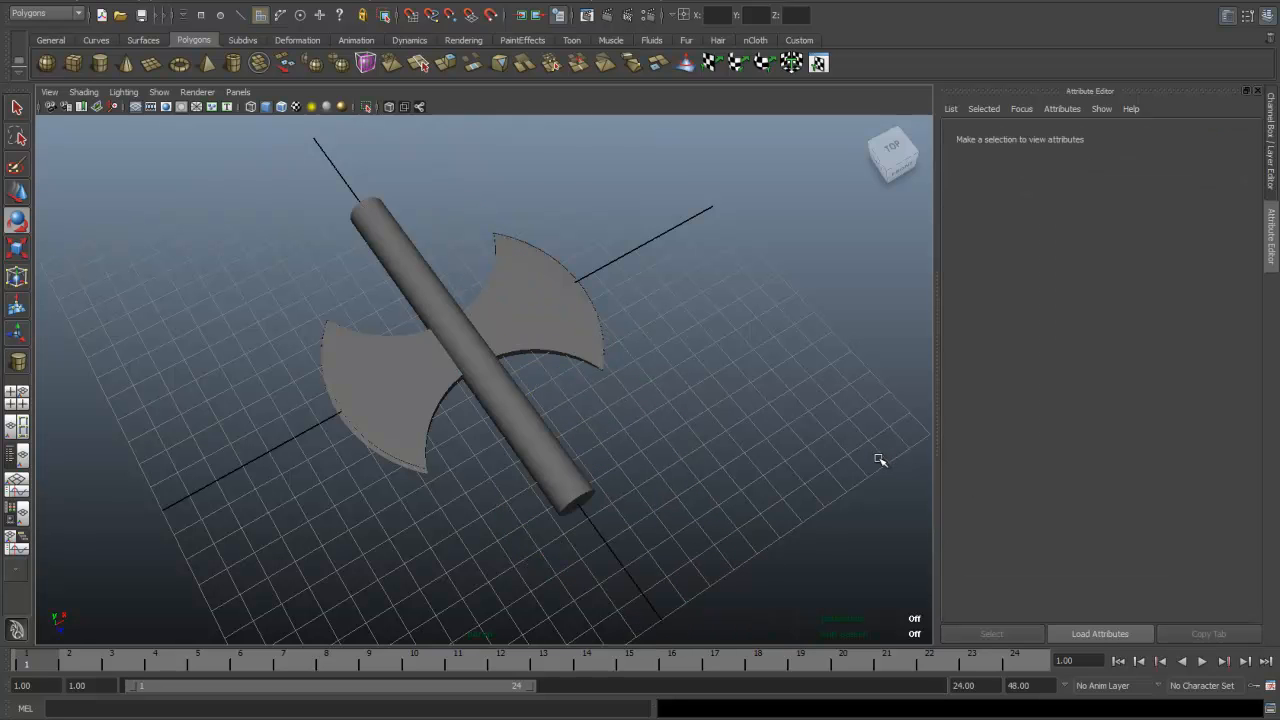
Return the handle cylinder to object mode and move it along Z to about 5.46.
{"action": "left_click", "coordinate": [532, 447]}
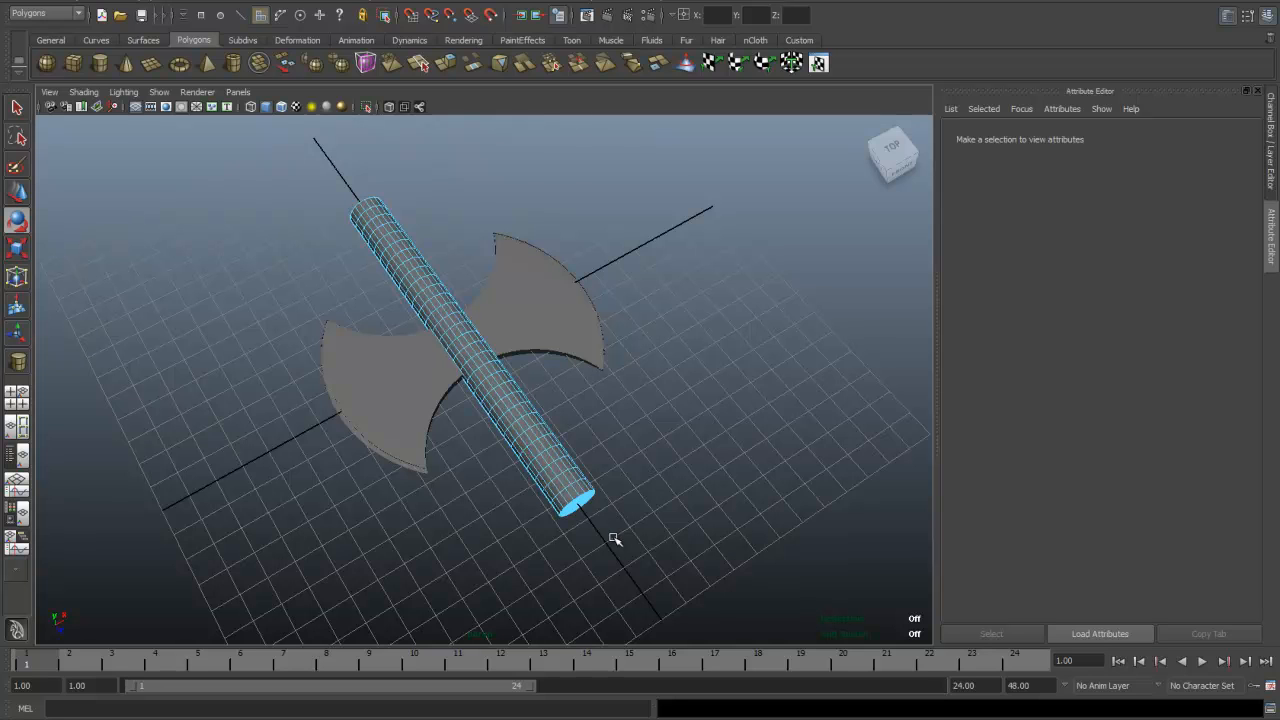
{"action": "key", "text": "w"}
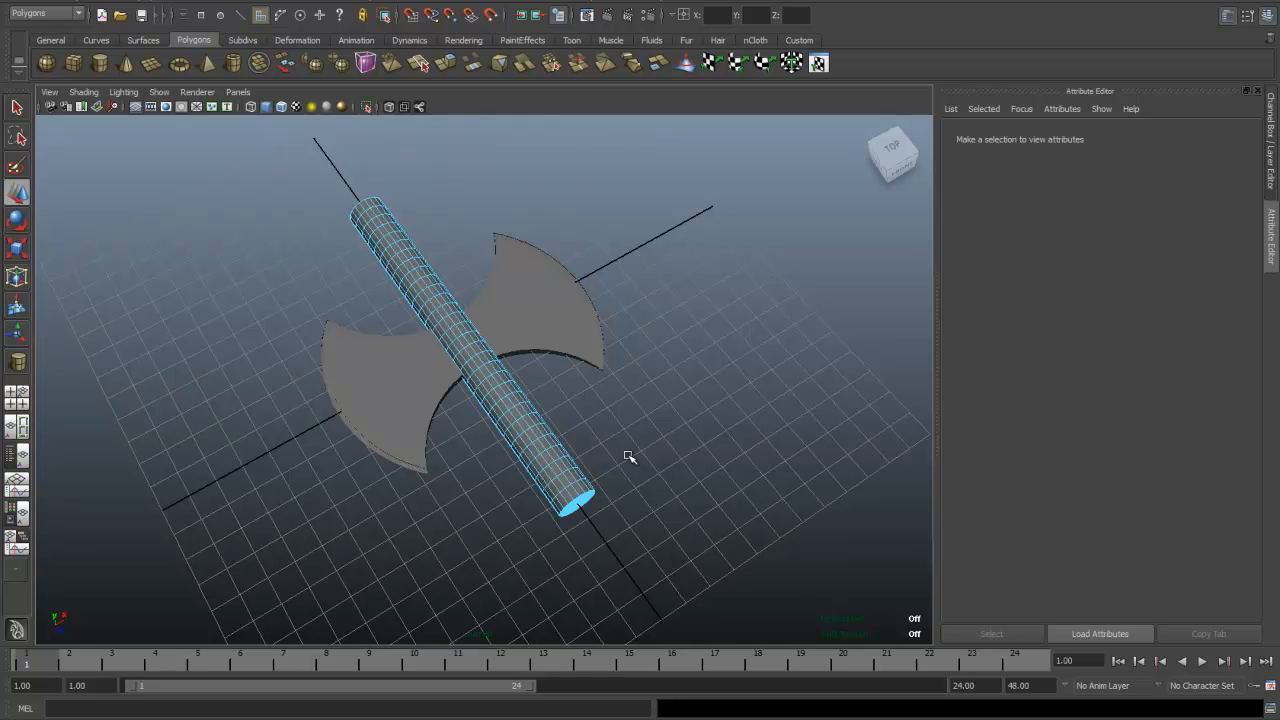
{"action": "right_click_drag", "start_coordinate": [548, 452], "coordinate": [601, 432]}
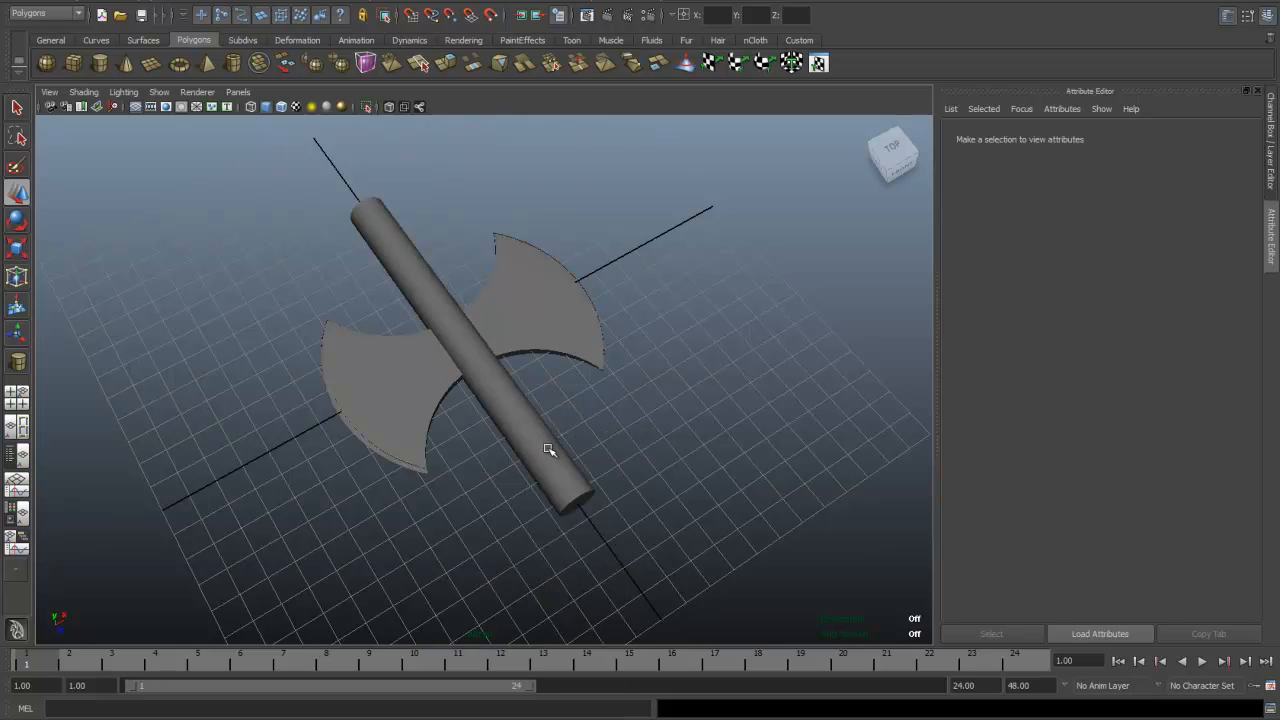
{"action": "left_click", "coordinate": [585, 507]}
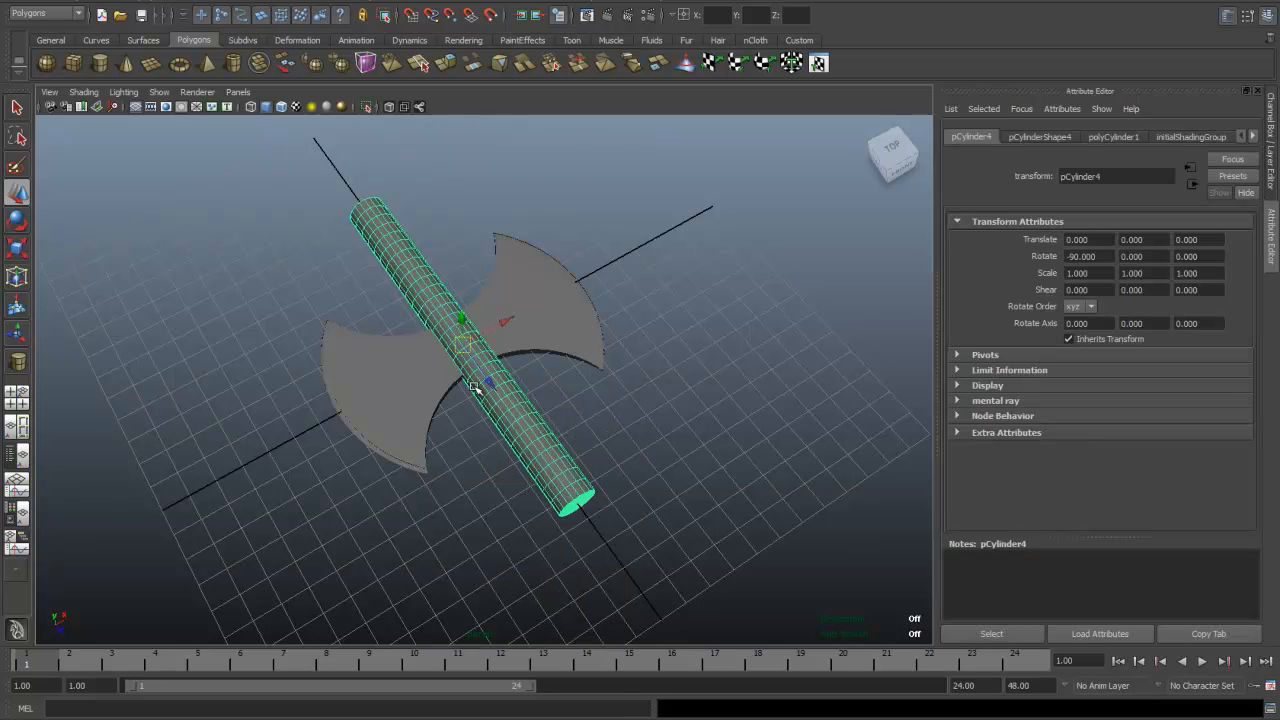
{"action": "left_click_drag", "start_coordinate": [490, 382], "coordinate": [612, 528]}
{"action": "scroll", "coordinate": [615, 526], "scroll_direction": "down", "scroll_amount": 4}
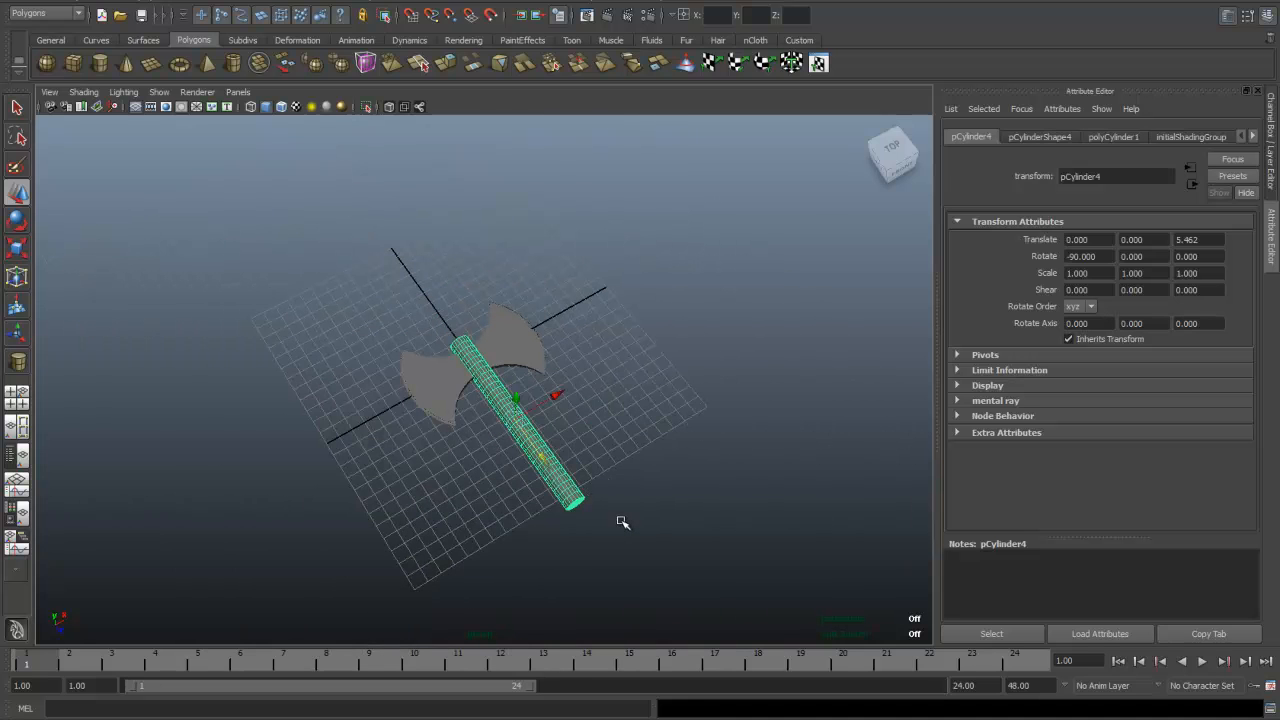
Lengthen the handle to a Y scale of about 1.71 and move it along Z to about 10.37.
{"action": "key", "text": "r"}
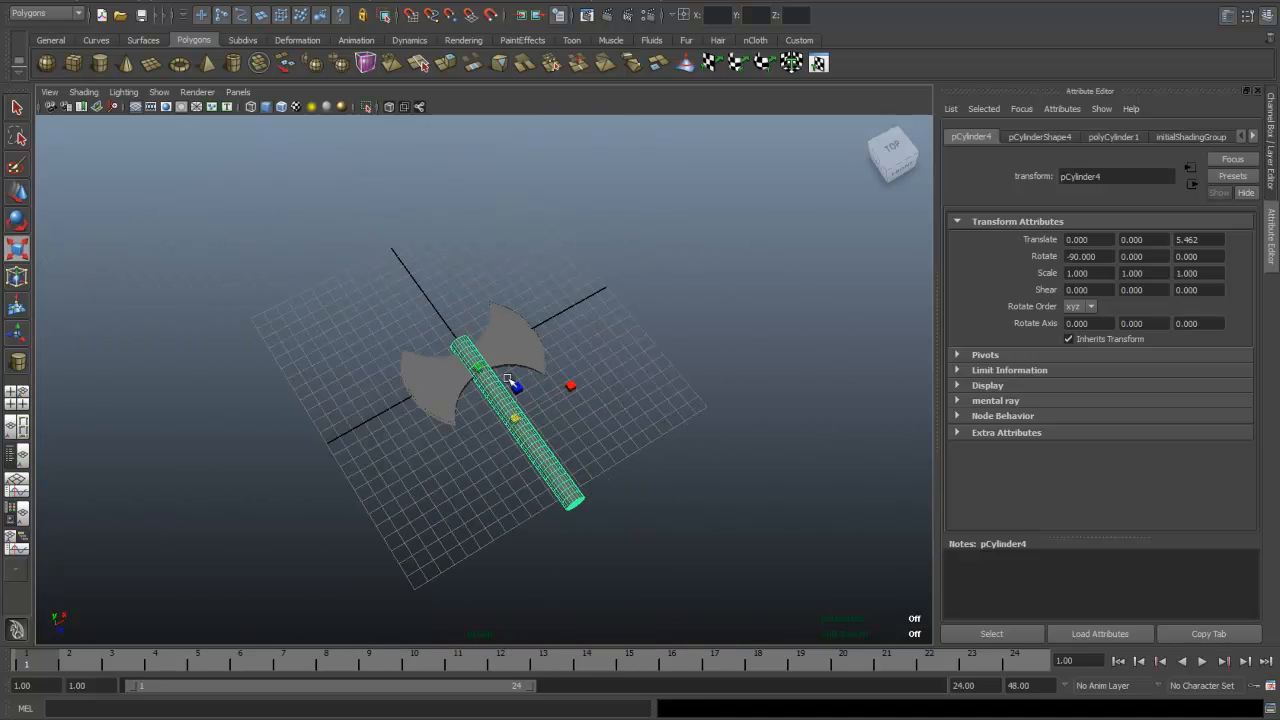
{"action": "left_click_drag", "start_coordinate": [478, 368], "coordinate": [445, 338]}
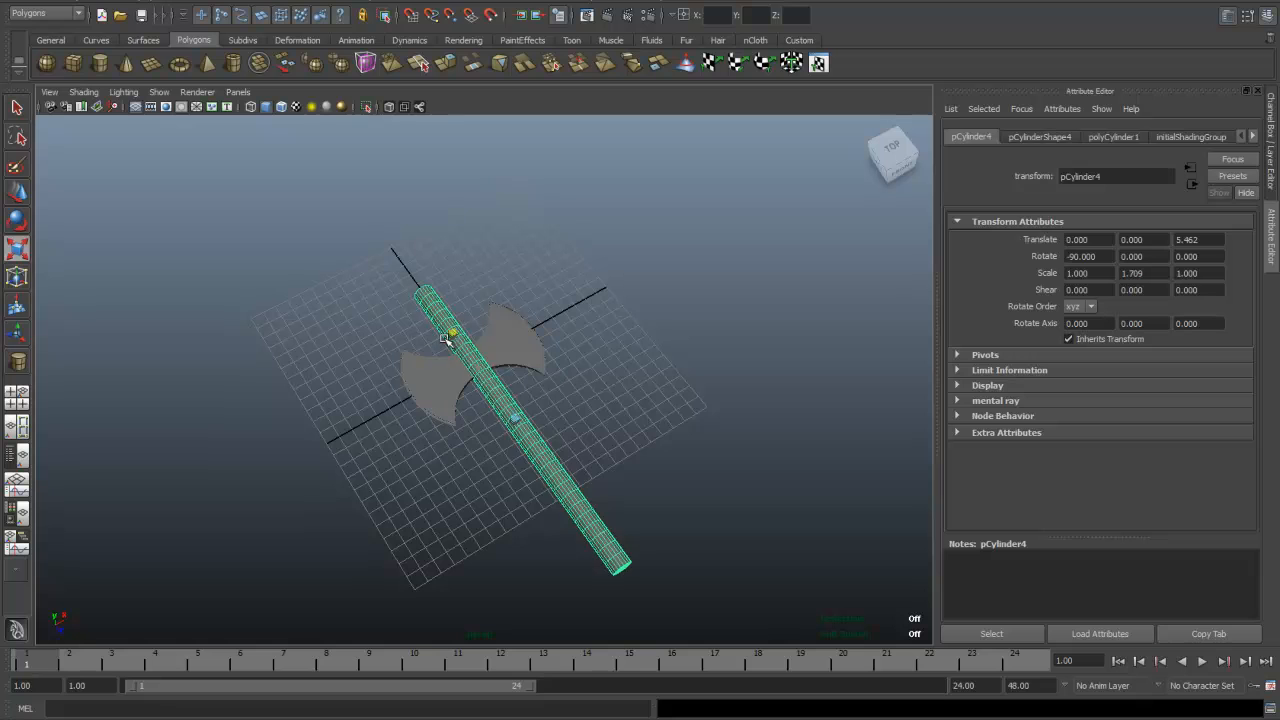
{"action": "key", "text": "w"}
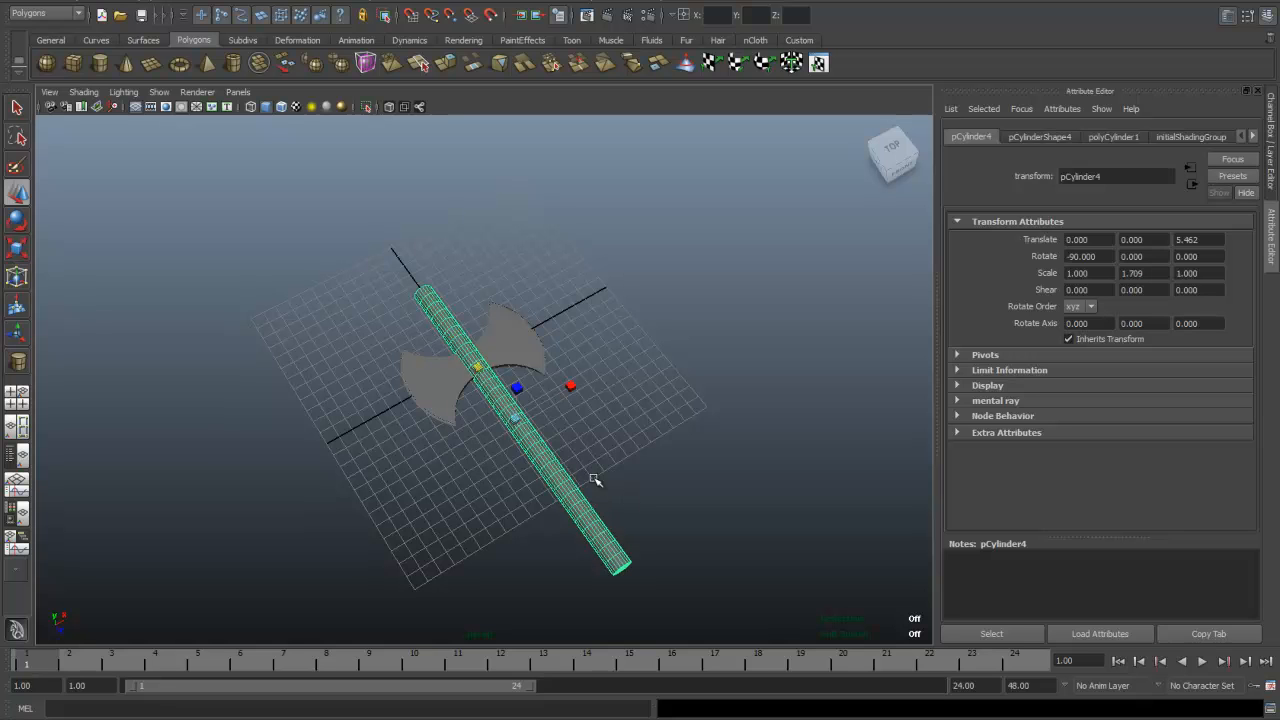
{"action": "left_click_drag", "start_coordinate": [544, 461], "coordinate": [585, 518]}
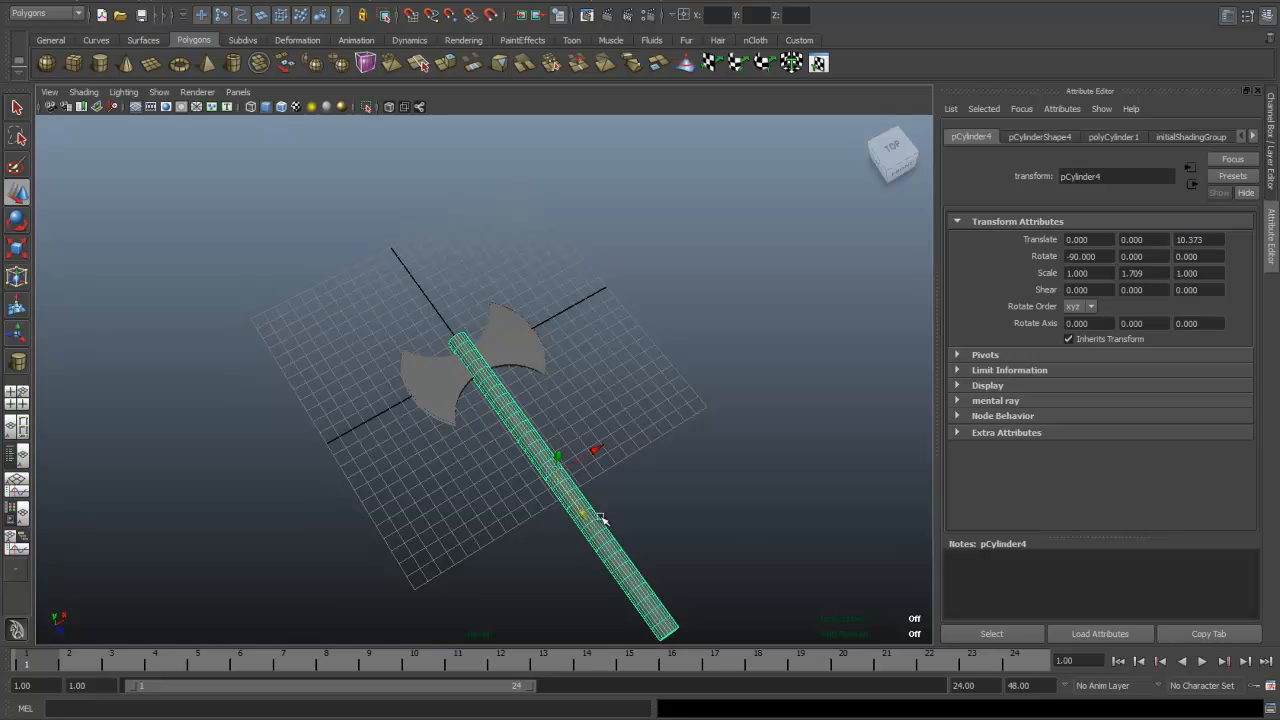
Scale the handle down uniformly to about 0.8, 1.37, 0.8 and move it along Z to about 7.69.
{"action": "key", "text": "r"}
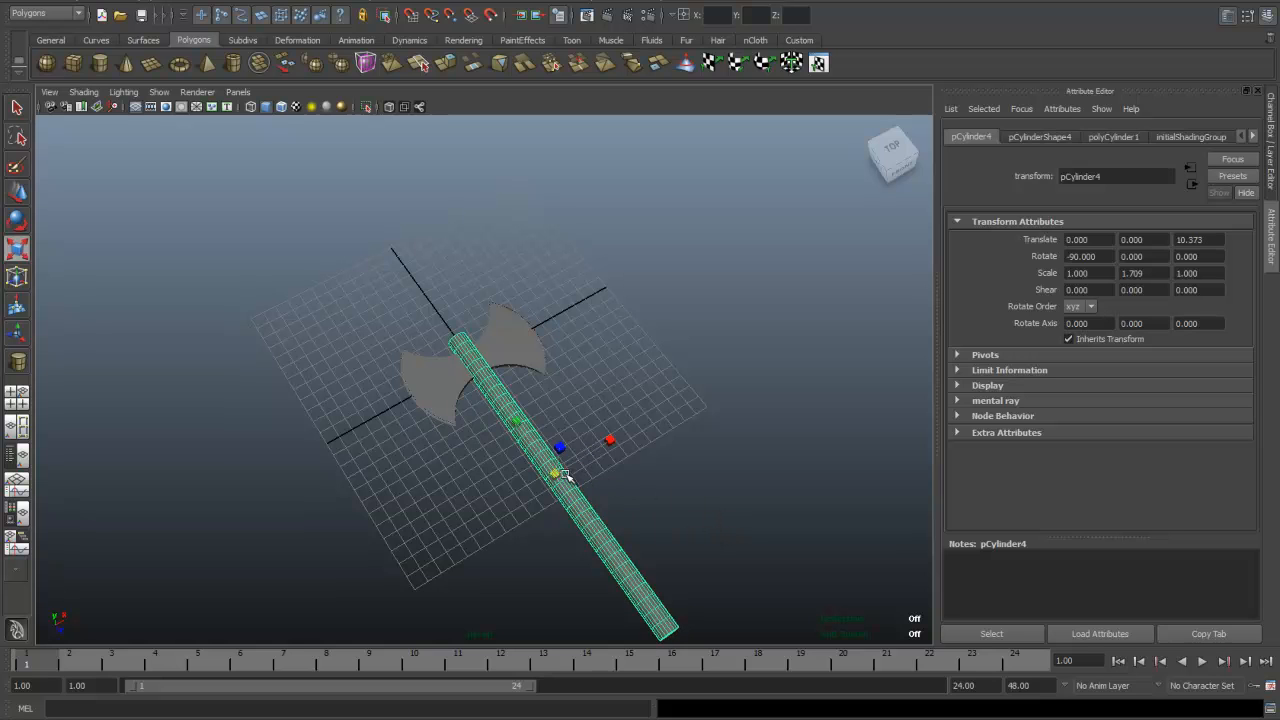
{"action": "left_click_drag", "start_coordinate": [557, 476], "coordinate": [518, 477]}
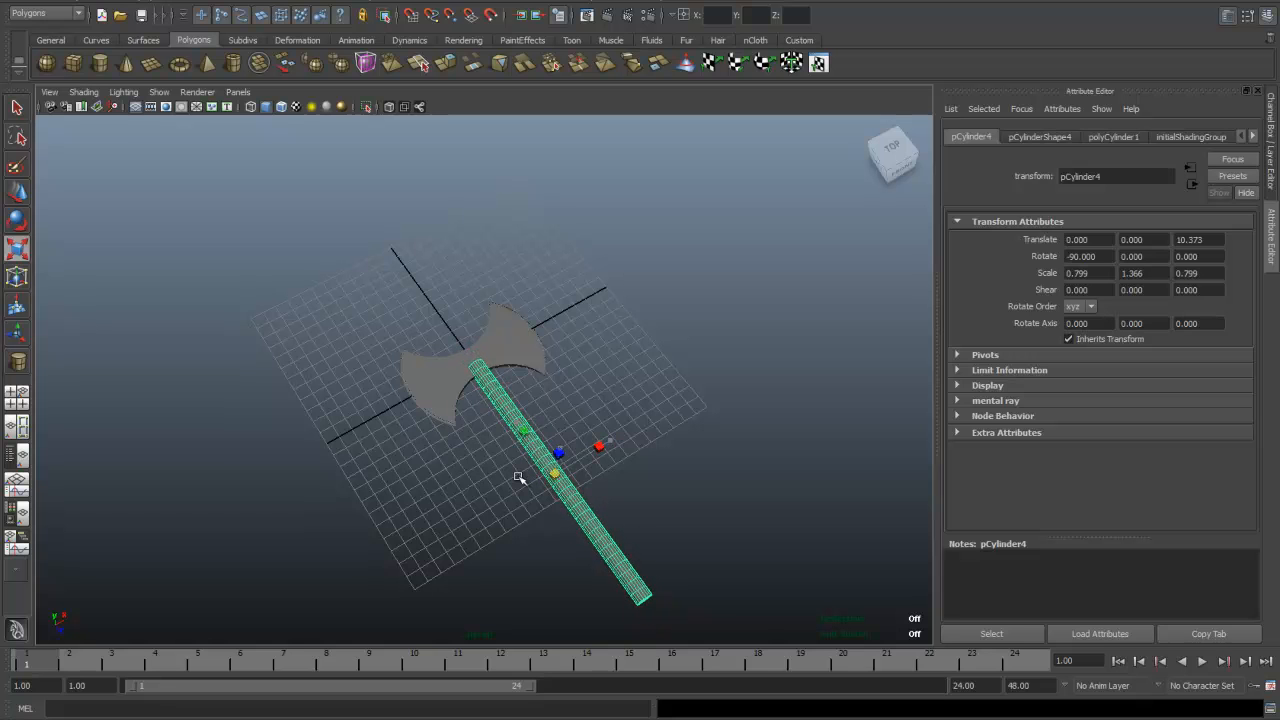
{"action": "key", "text": "w"}
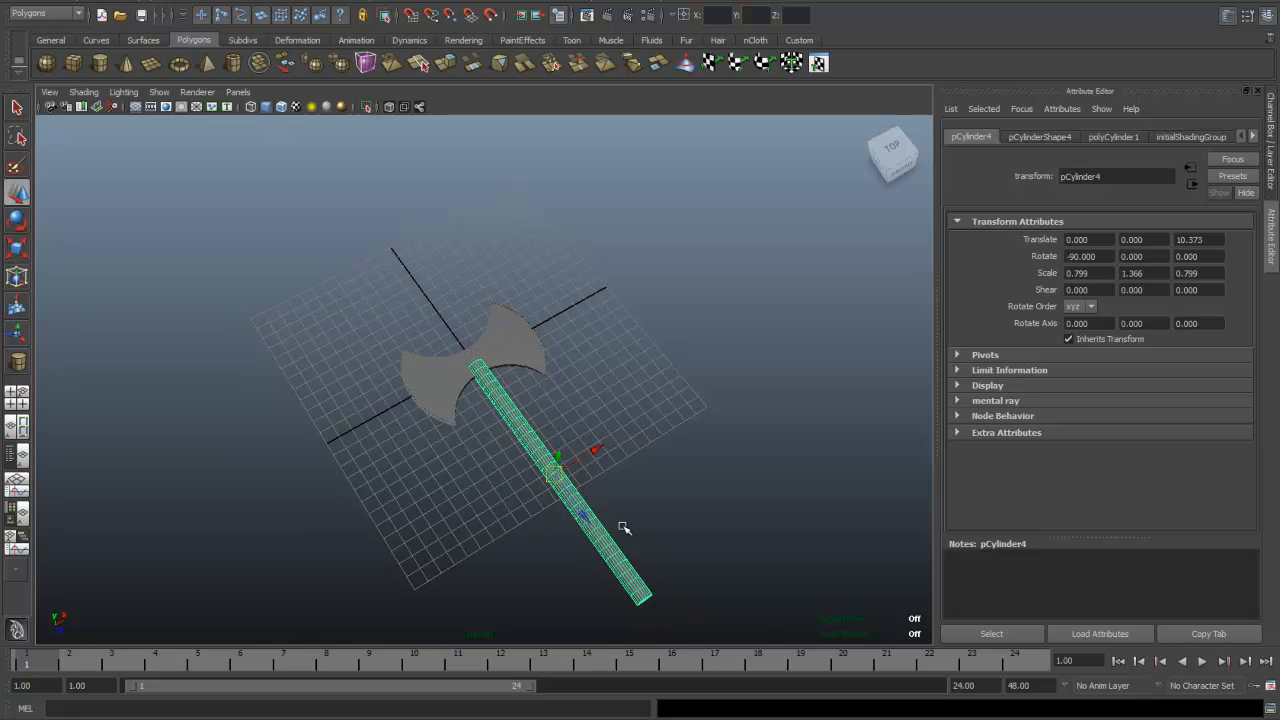
{"action": "left_click_drag", "start_coordinate": [584, 516], "coordinate": [550, 490]}
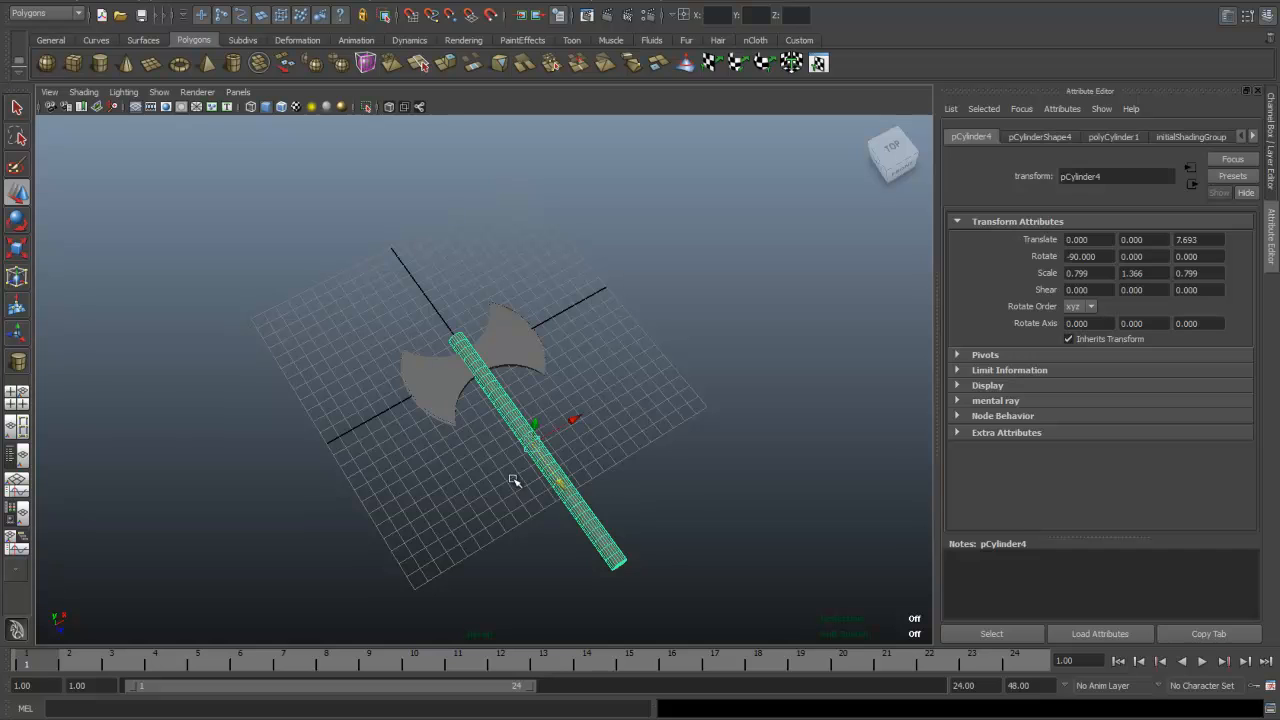
{"action": "left_click", "coordinate": [692, 497]}
Insert three edge loops around the handle close to its end at the axe head.
{"action": "scroll", "coordinate": [511, 417], "scroll_direction": "up", "scroll_amount": 5}
{"action": "left_click_drag", "start_coordinate": [637, 449], "coordinate": [577, 526], "text": "alt"}
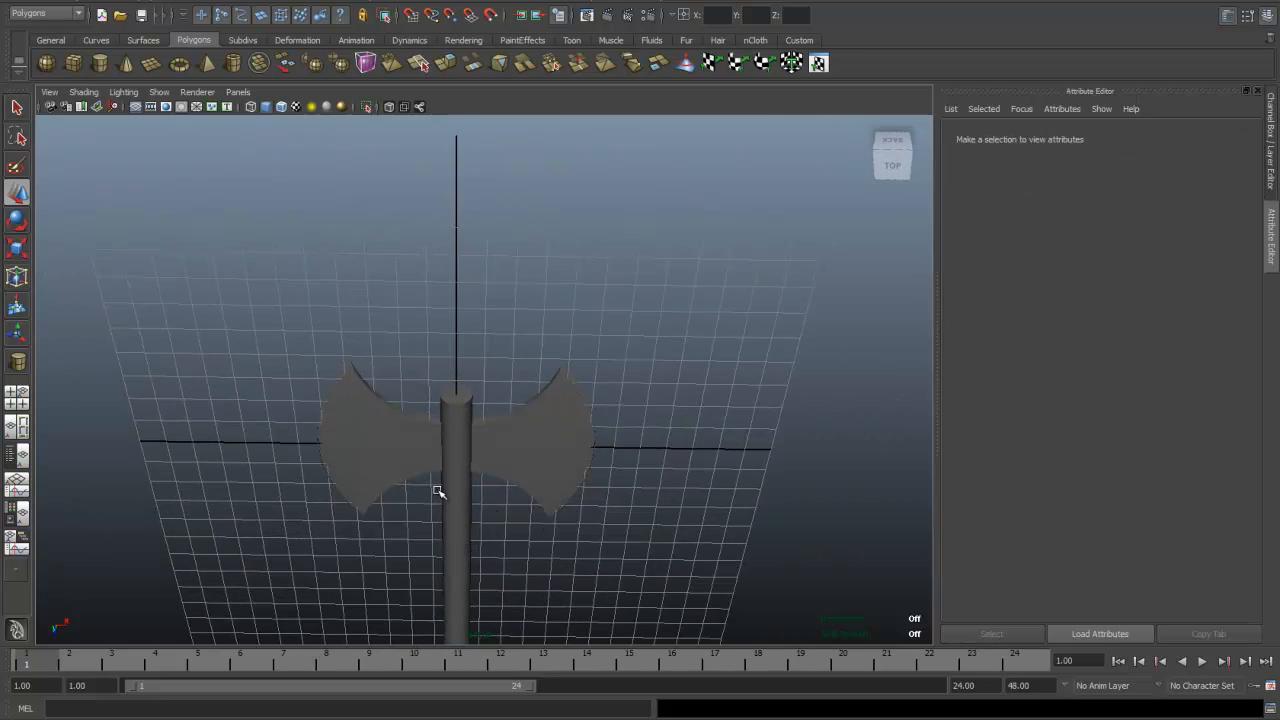
{"action": "scroll", "coordinate": [450, 484], "scroll_direction": "up", "scroll_amount": 5}
{"action": "middle_click_drag", "start_coordinate": [500, 466], "coordinate": [660, 362], "text": "alt"}
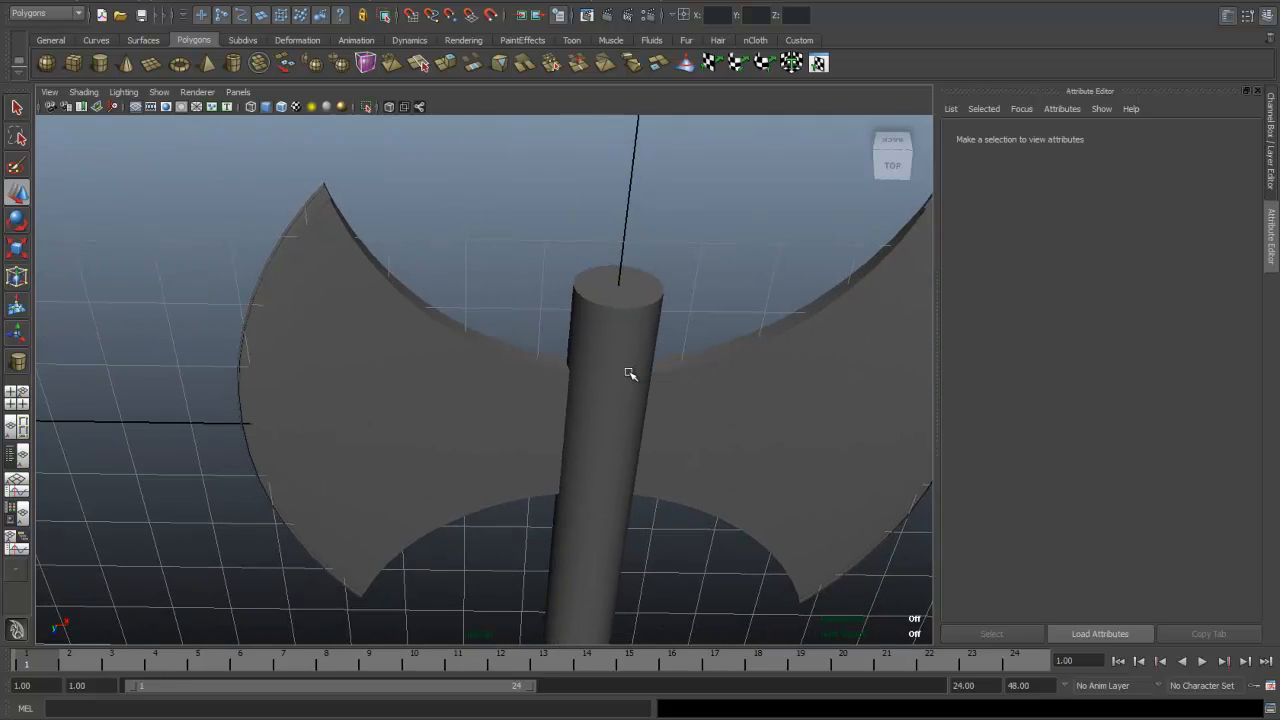
{"action": "scroll", "coordinate": [627, 373], "scroll_direction": "up", "scroll_amount": 5}
{"action": "left_click", "coordinate": [735, 280]}
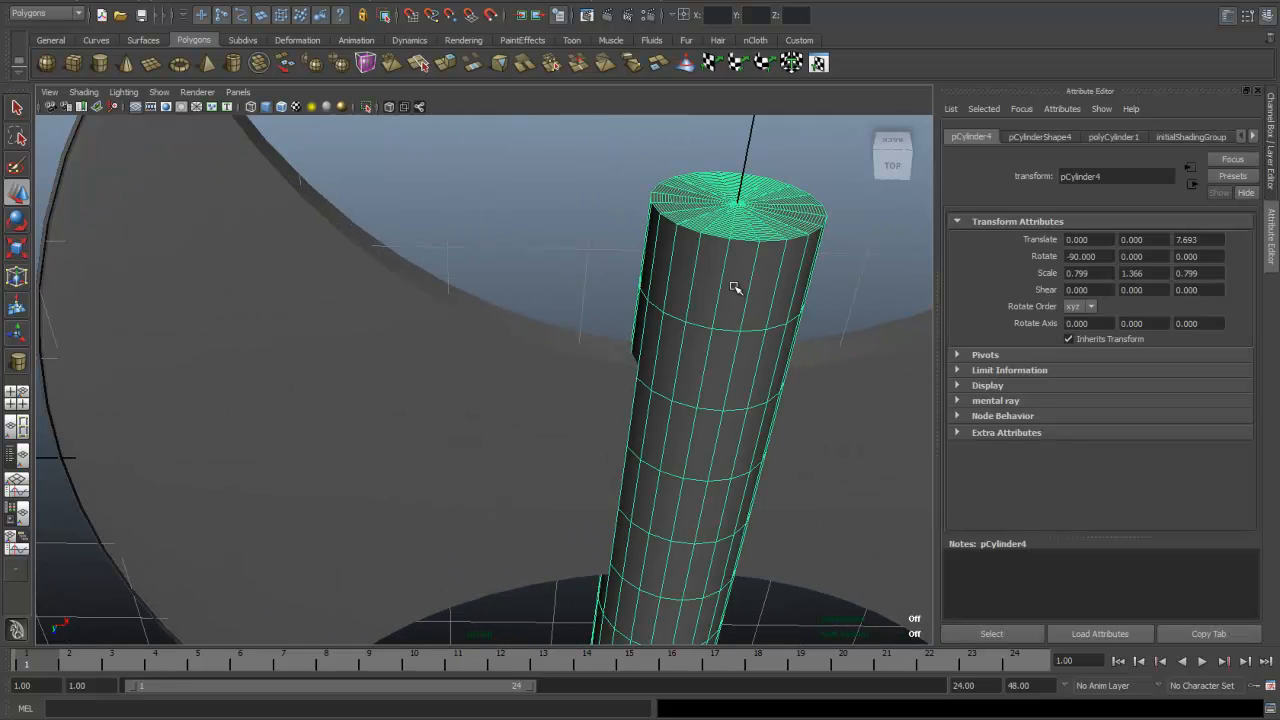
{"action": "left_click_drag", "start_coordinate": [720, 371], "coordinate": [711, 359], "text": "alt"}
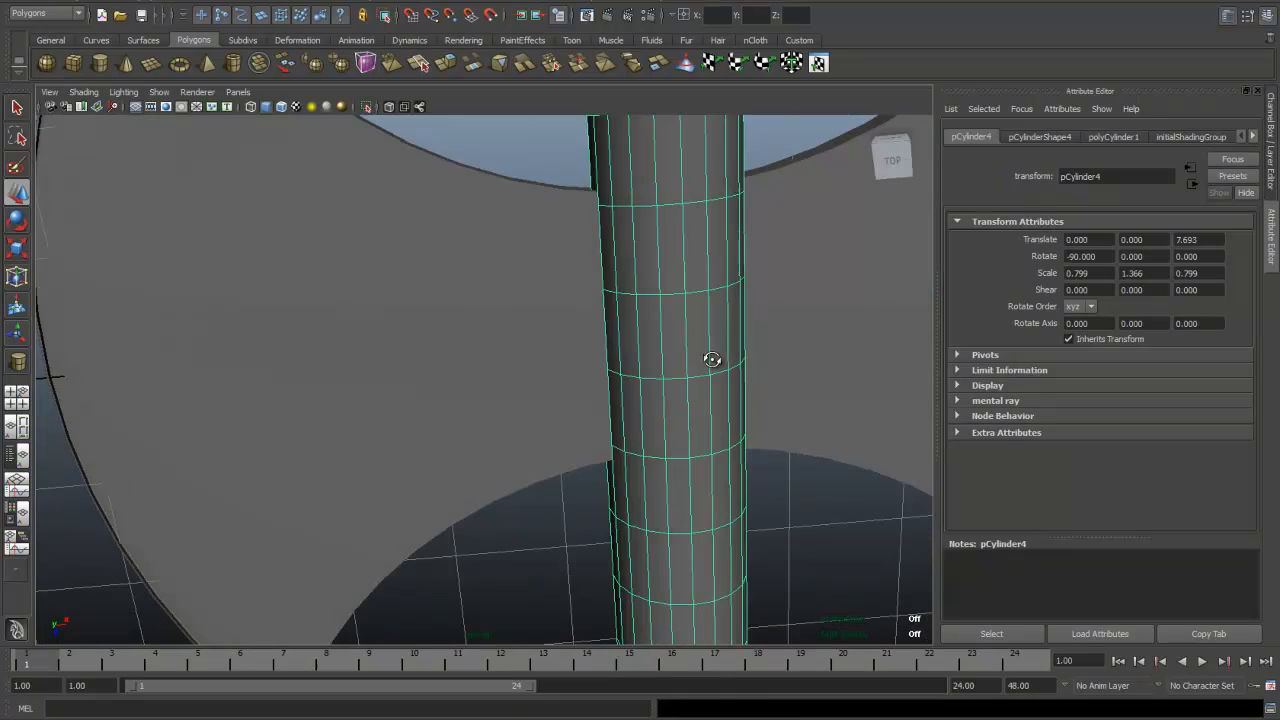
{"action": "scroll", "coordinate": [720, 345], "scroll_direction": "down", "scroll_amount": 3}
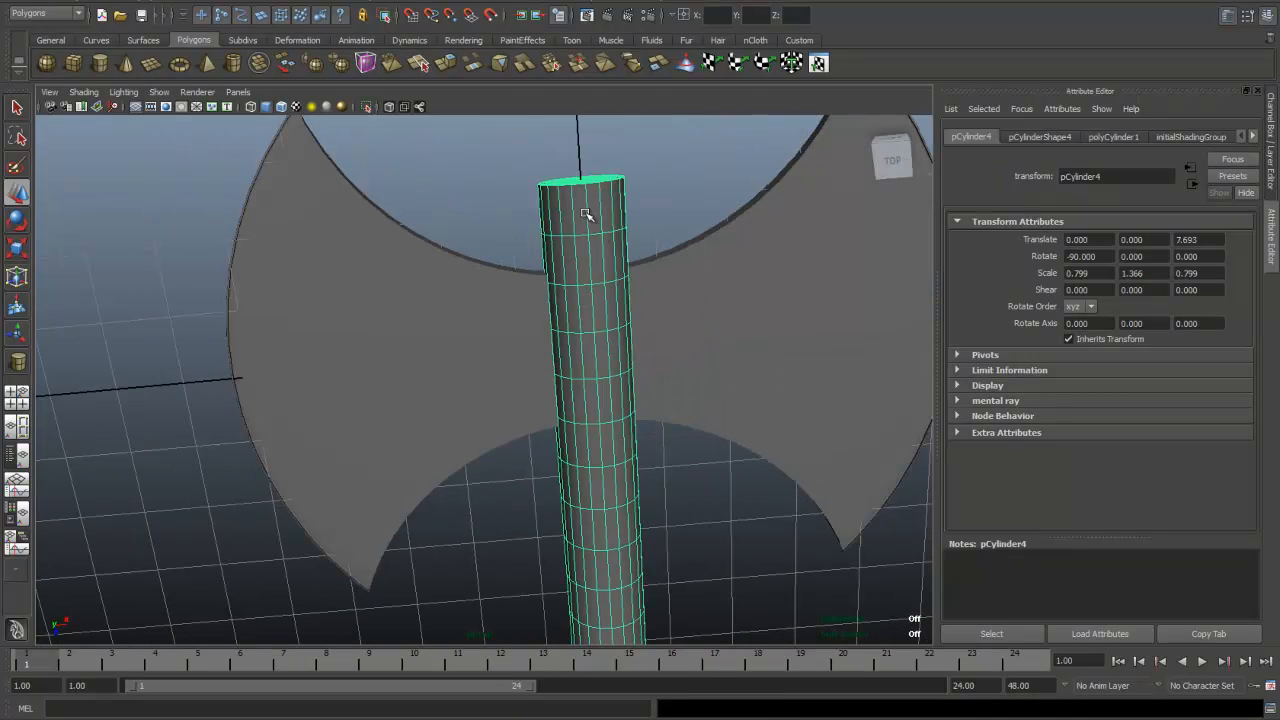
{"action": "left_click", "coordinate": [331, 4]}
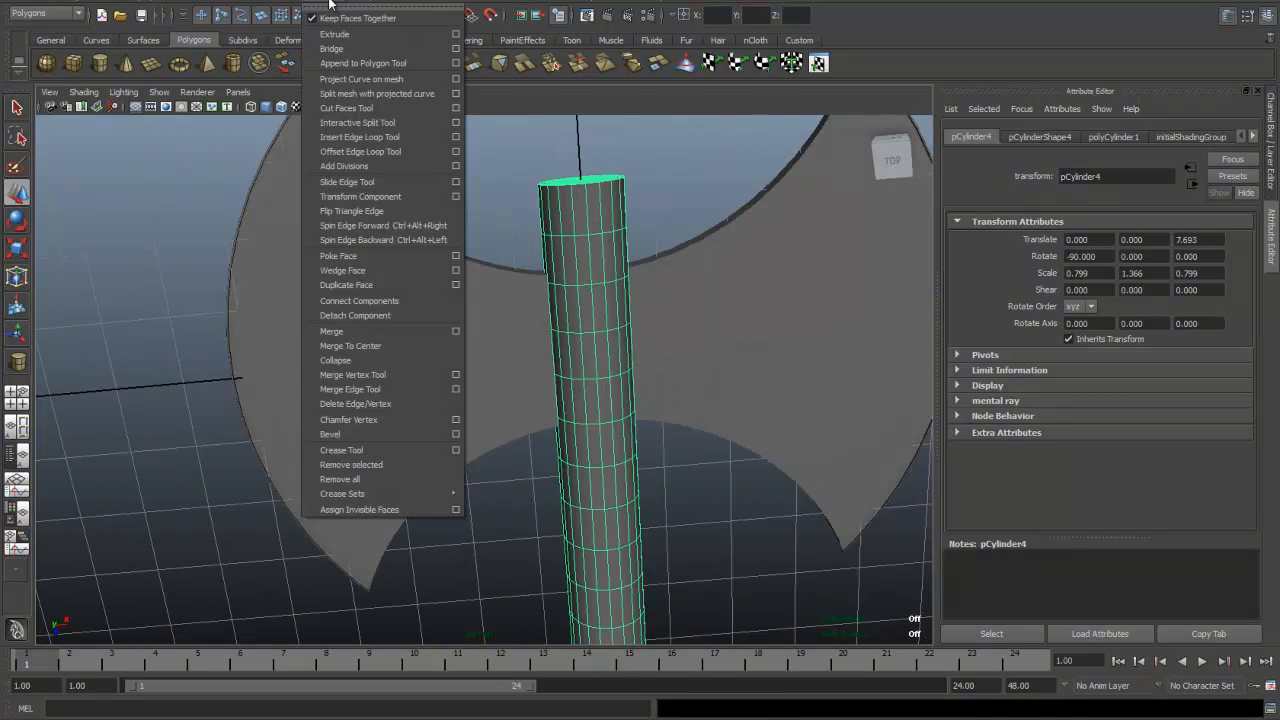
{"action": "left_click", "coordinate": [407, 136]}
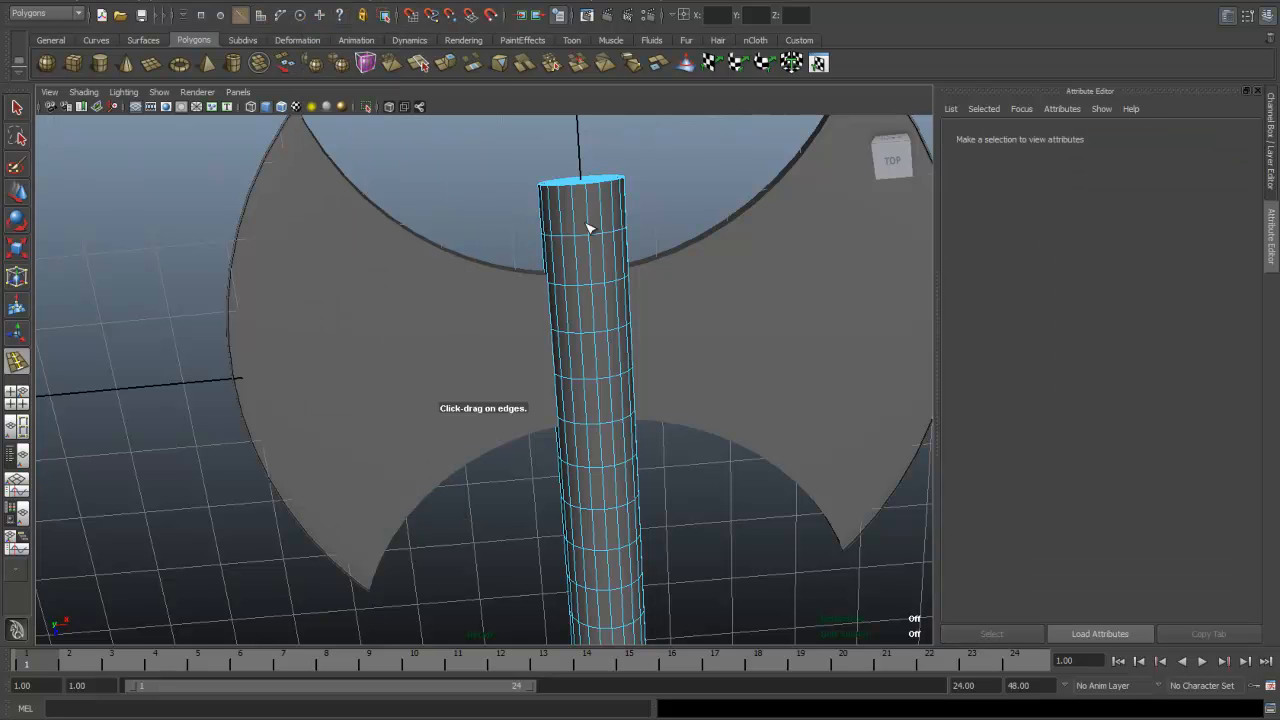
{"action": "left_click", "coordinate": [577, 222]}
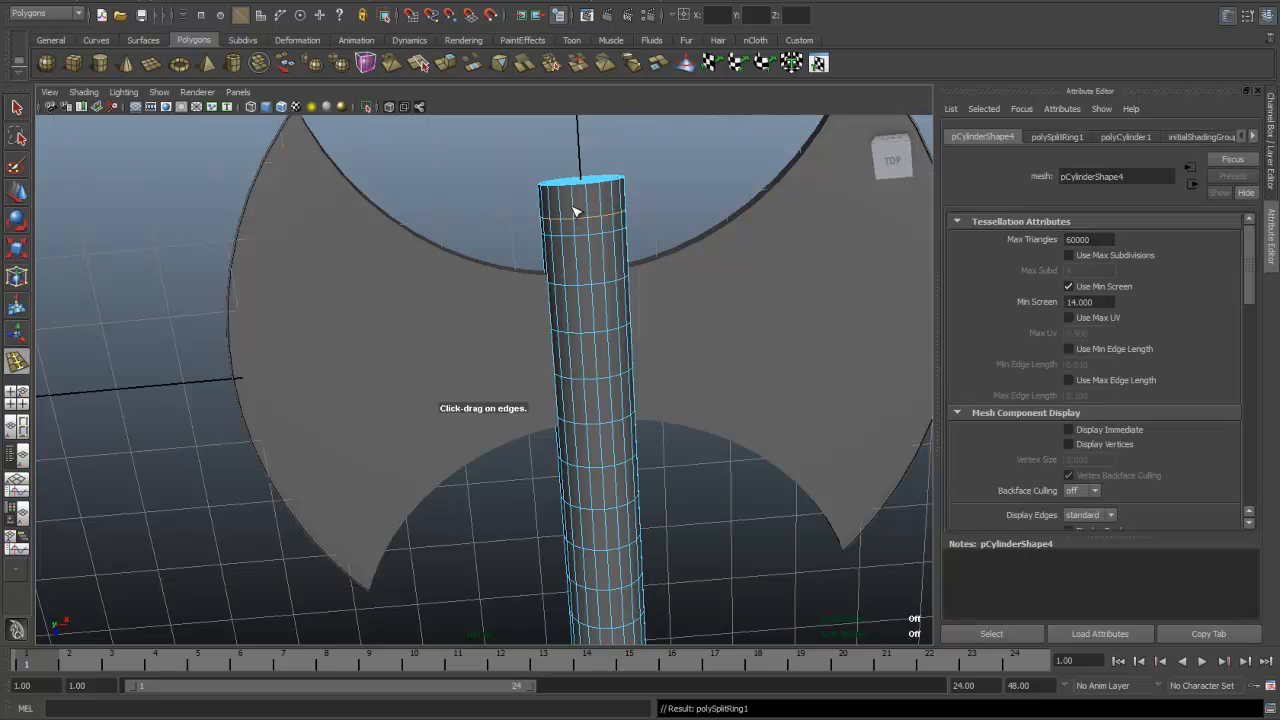
{"action": "left_click", "coordinate": [577, 197]}
{"action": "key", "text": "q"}
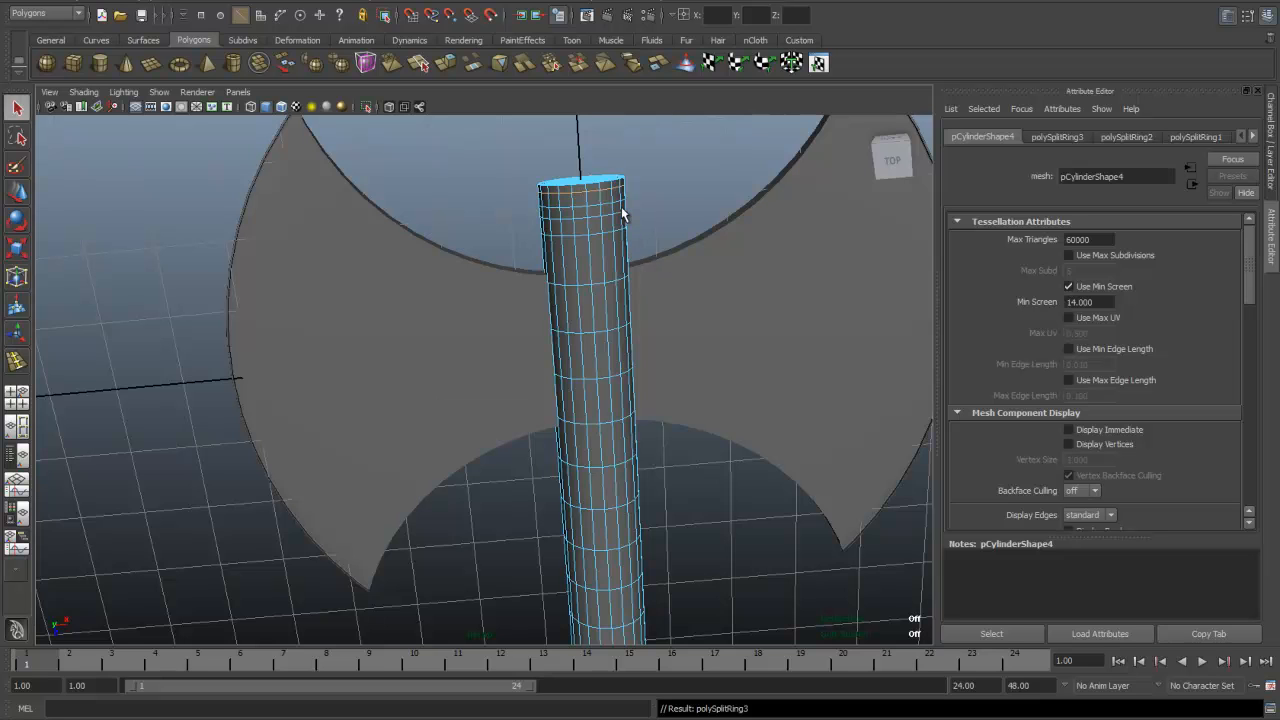
Select two full face rings at the handle's head end, leaving one narrow ring unselected between them.
{"action": "right_click", "coordinate": [581, 202]}
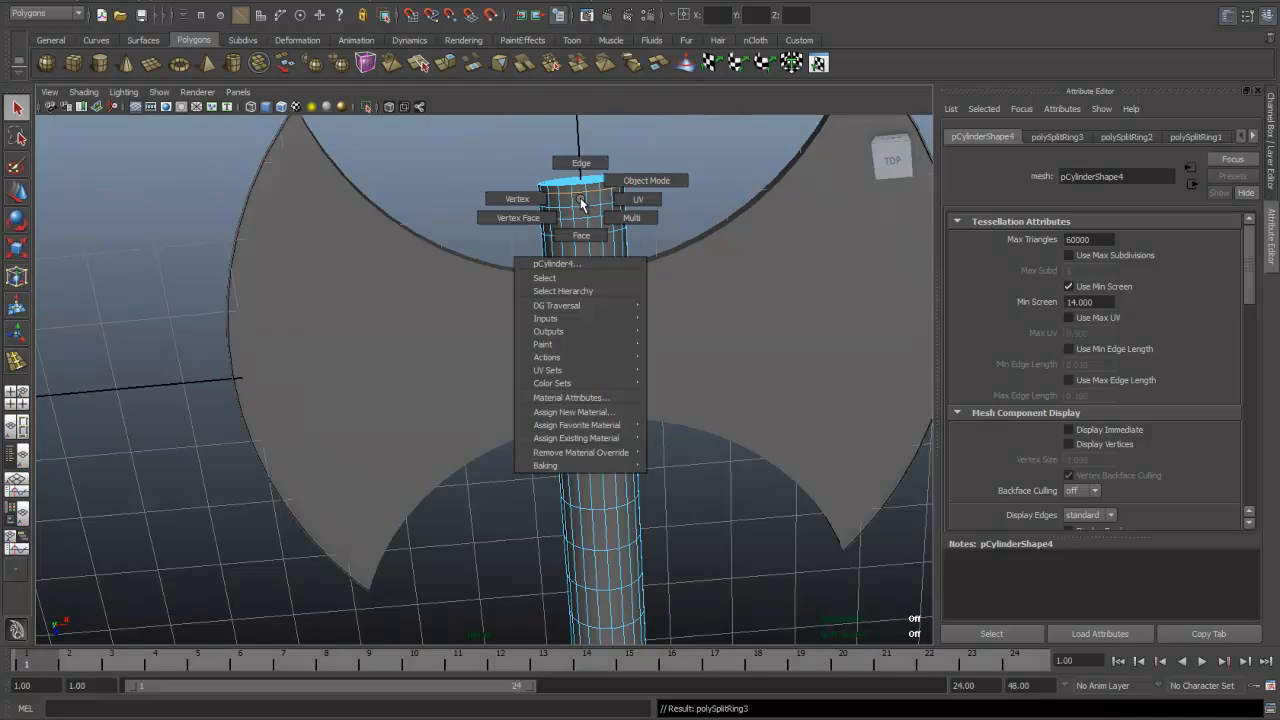
{"action": "left_click", "coordinate": [589, 229]}
{"action": "left_click", "coordinate": [581, 201]}
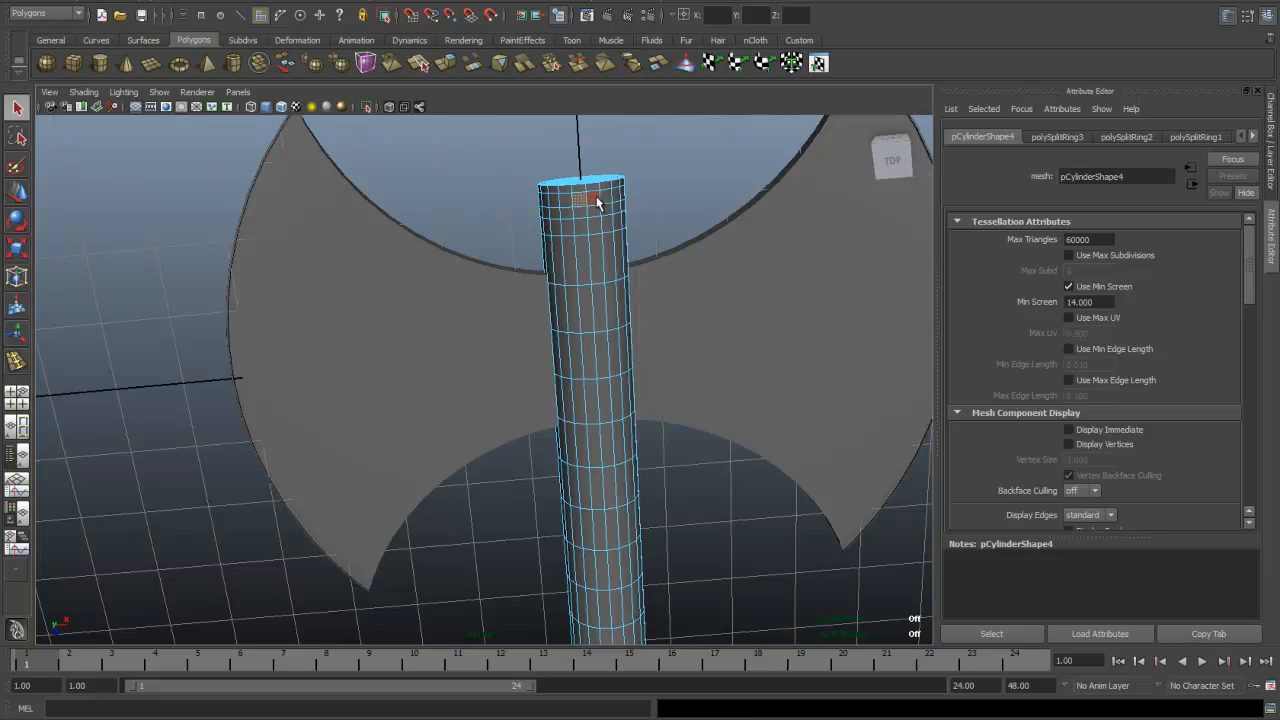
{"action": "double_click", "coordinate": [596, 203], "text": "shift"}
{"action": "left_click", "coordinate": [582, 233], "text": "shift"}
{"action": "double_click", "coordinate": [596, 228], "text": "shift"}
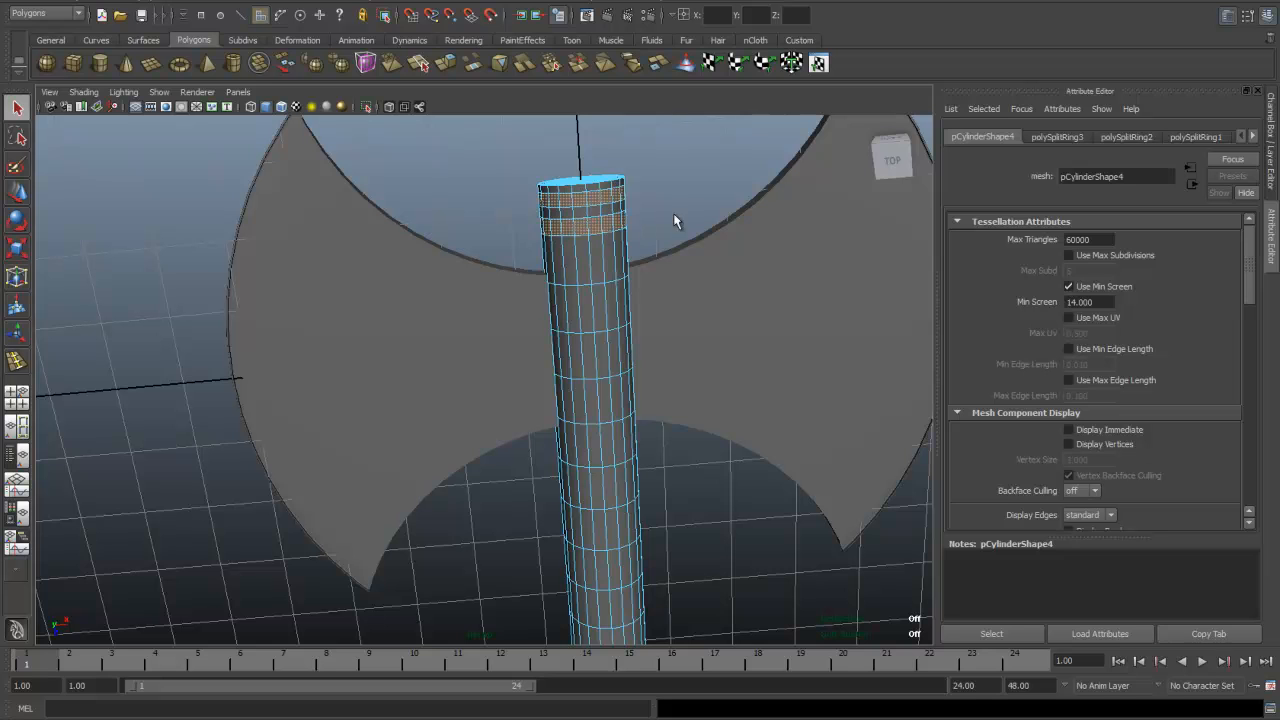
Extrude the two selected face rings and scale them slightly outward into raised collars.
{"action": "left_click", "coordinate": [333, 5]}
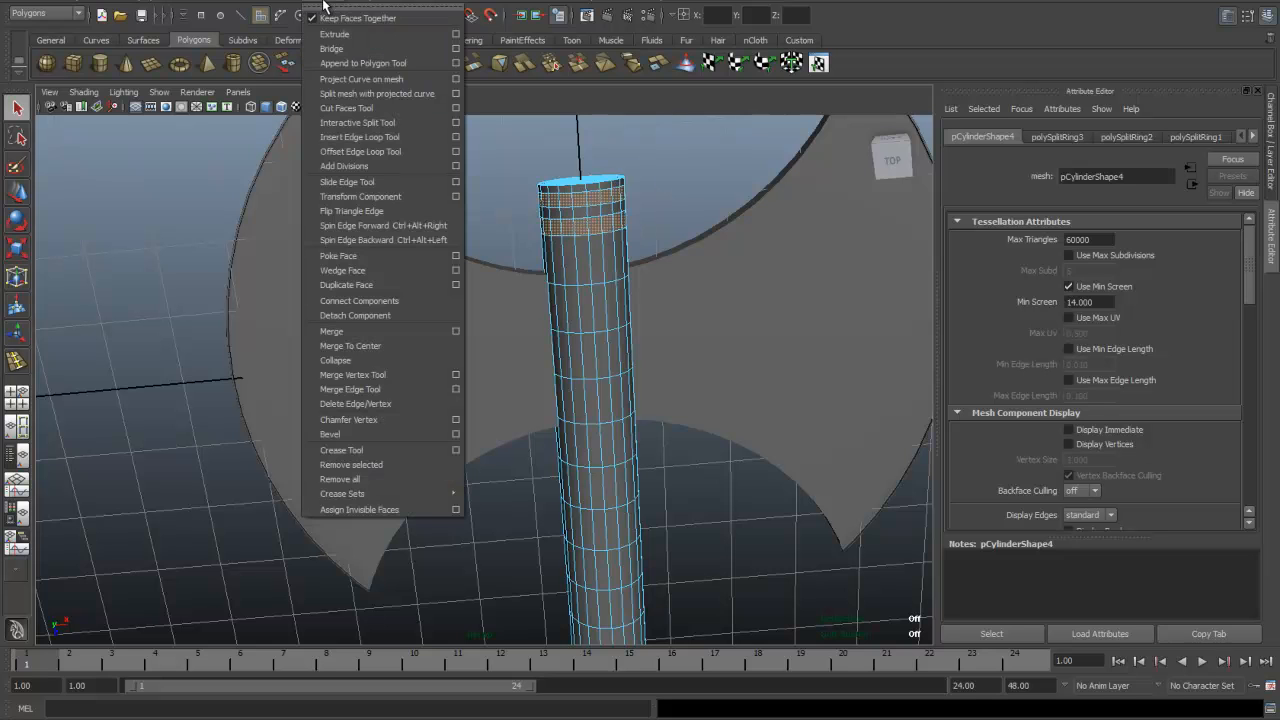
{"action": "left_click", "coordinate": [338, 30]}
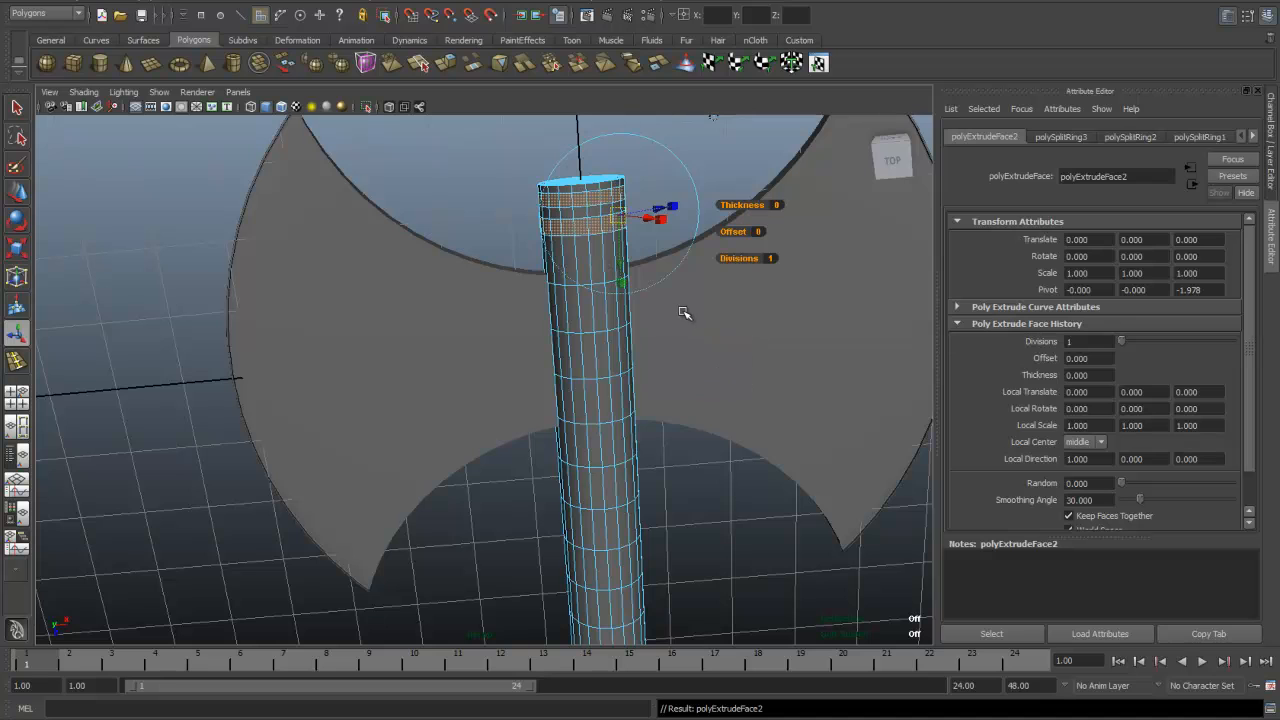
{"action": "key", "text": "r"}
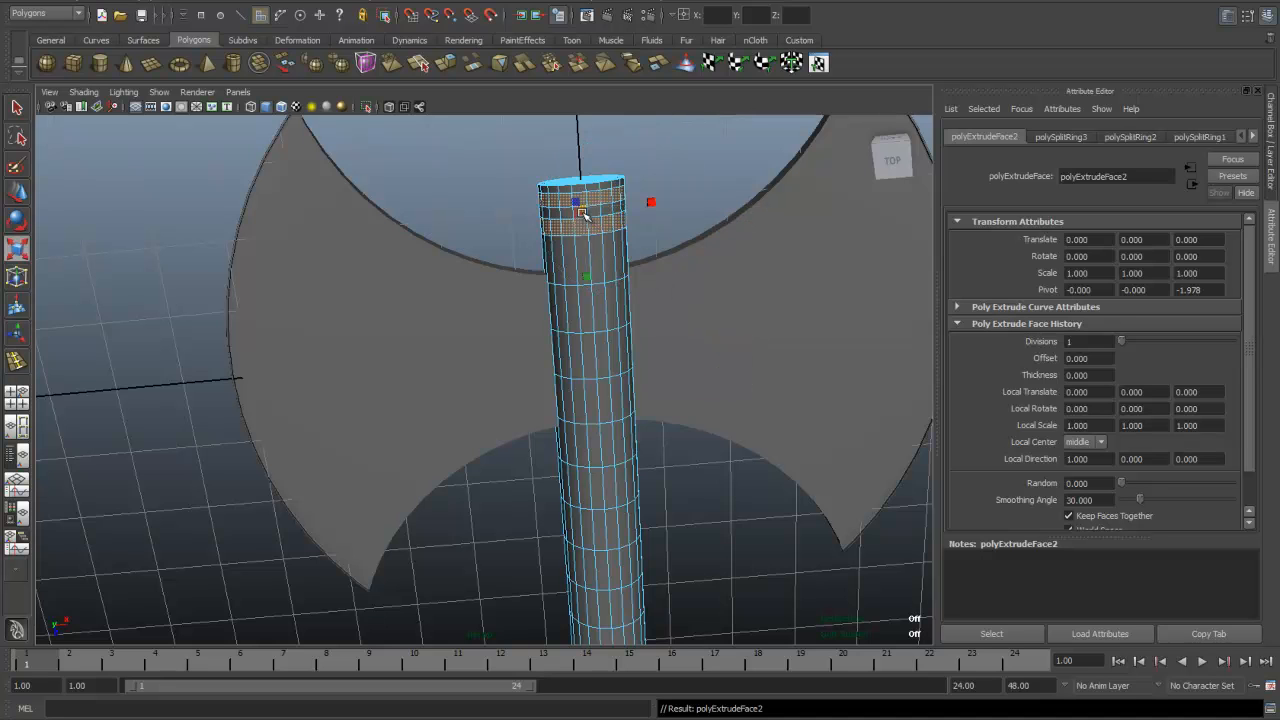
{"action": "left_click_drag", "start_coordinate": [585, 211], "coordinate": [598, 213]}
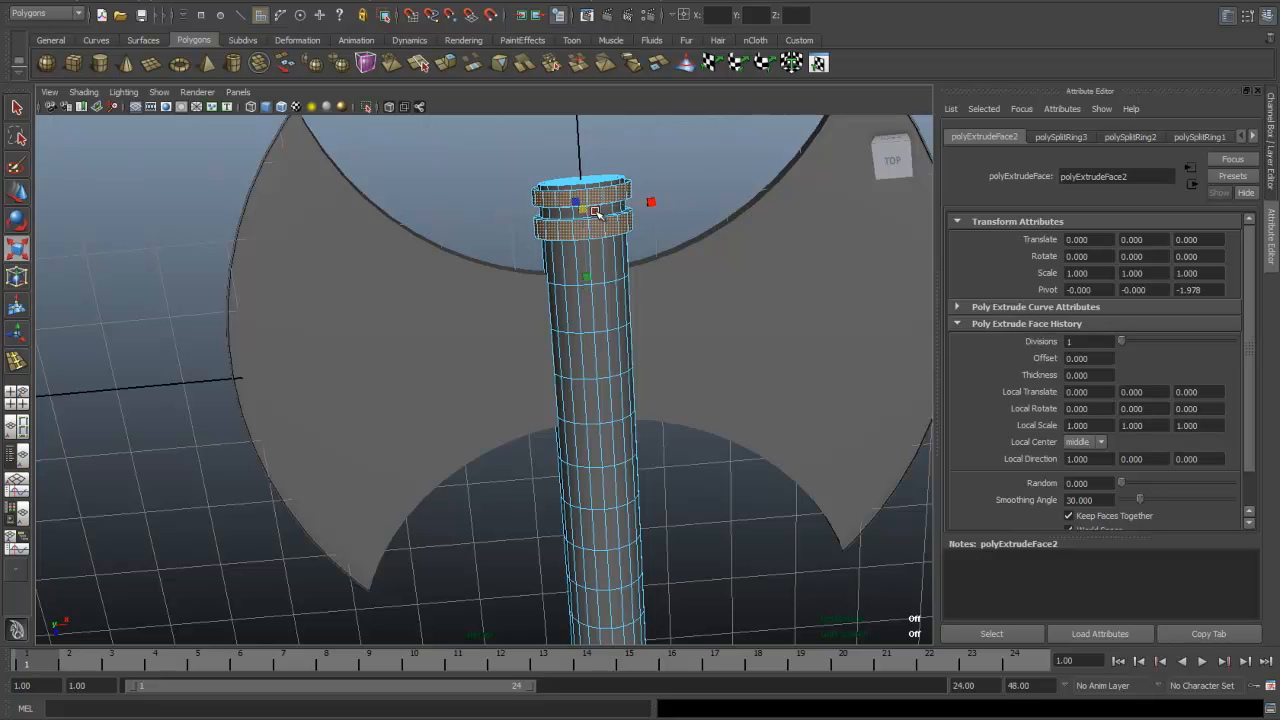
Select three alternating face rings around the handle's middle section below the axe head.
{"action": "scroll", "coordinate": [645, 315], "scroll_direction": "down", "scroll_amount": 4}
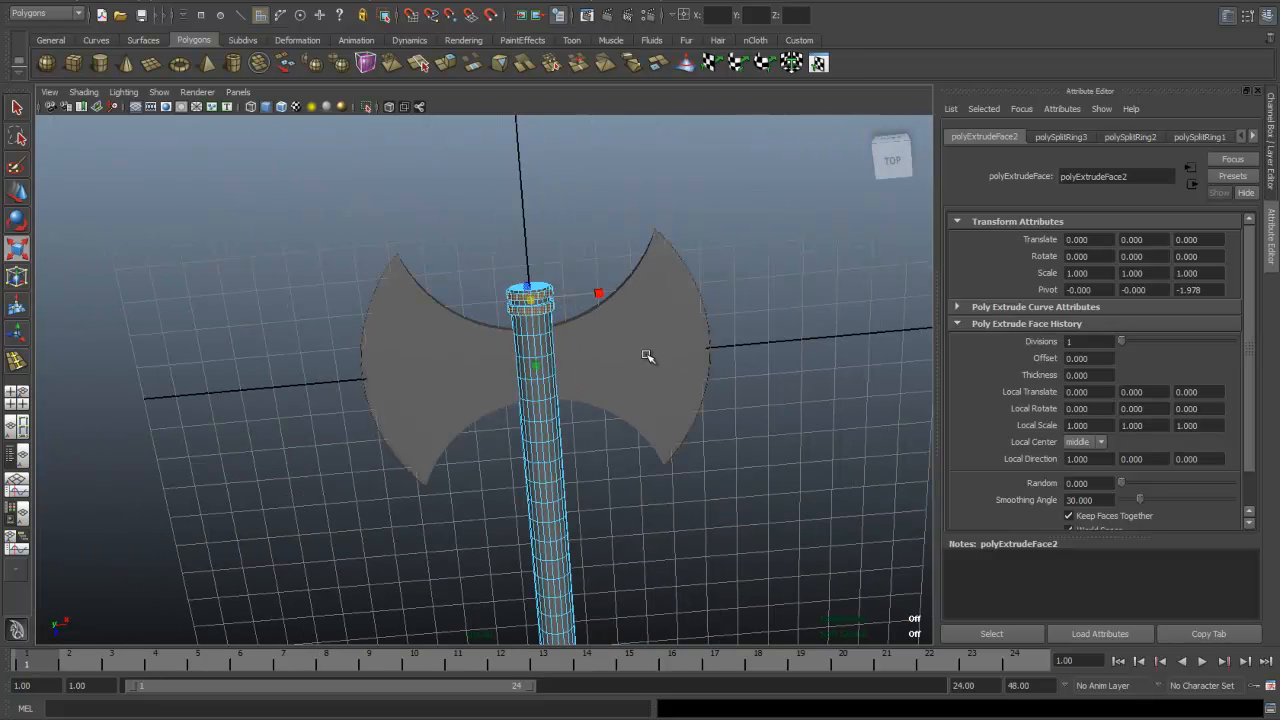
{"action": "scroll", "coordinate": [651, 359], "scroll_direction": "down", "scroll_amount": 2}
{"action": "left_click_drag", "start_coordinate": [628, 503], "coordinate": [603, 477], "text": "alt"}
{"action": "scroll", "coordinate": [601, 481], "scroll_direction": "up", "scroll_amount": 3}
{"action": "scroll", "coordinate": [601, 481], "scroll_direction": "up", "scroll_amount": 2}
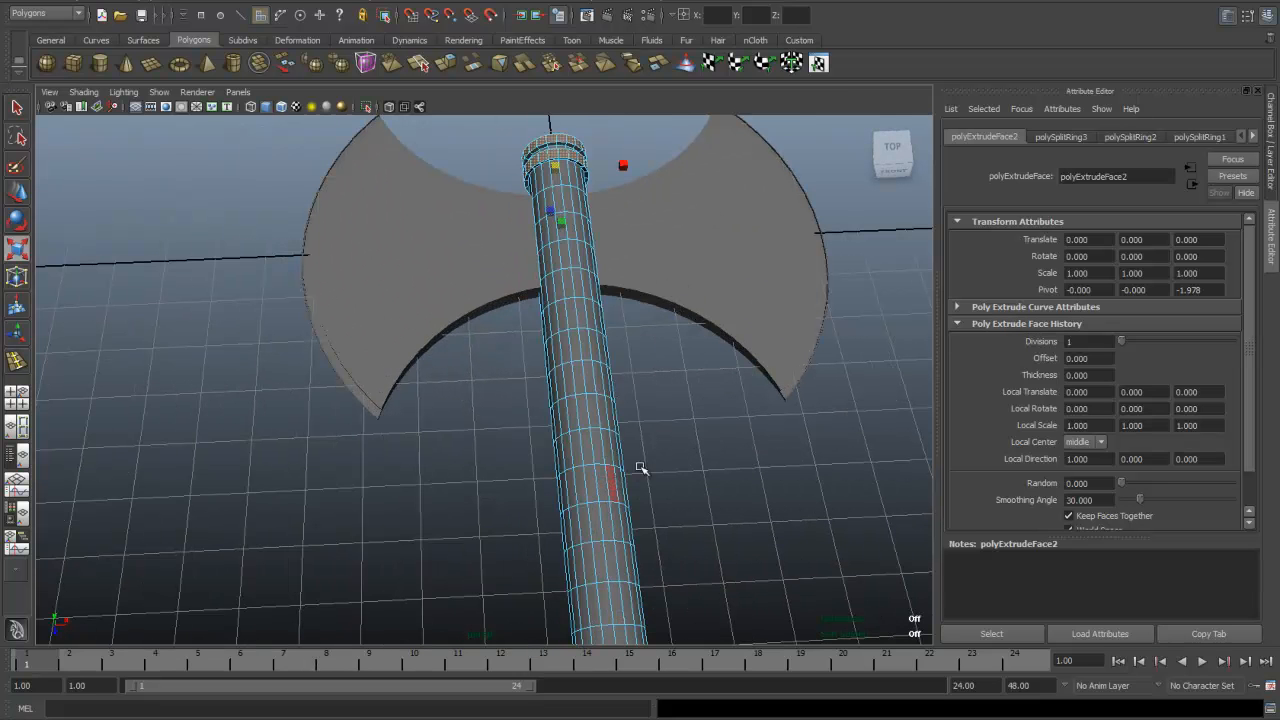
{"action": "left_click_drag", "start_coordinate": [677, 475], "coordinate": [633, 375], "text": "alt"}
{"action": "scroll", "coordinate": [639, 375], "scroll_direction": "down", "scroll_amount": 5}
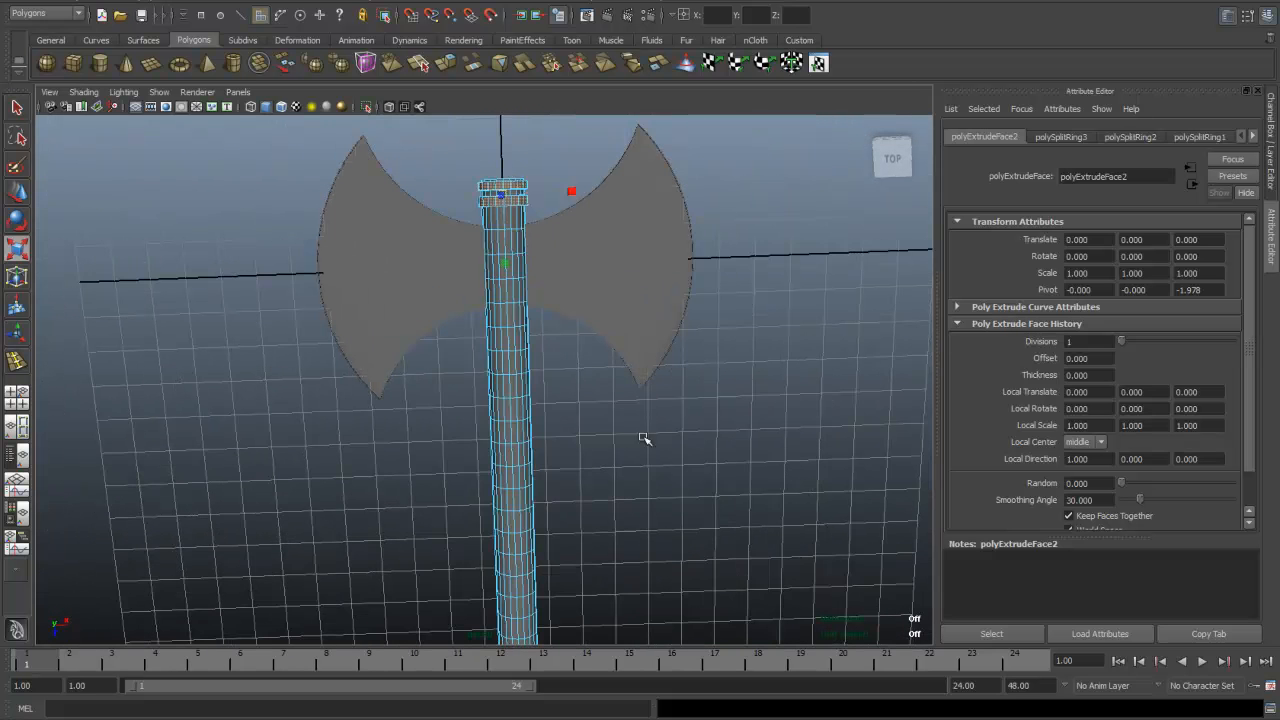
{"action": "left_click_drag", "start_coordinate": [639, 497], "coordinate": [647, 369], "text": "alt"}
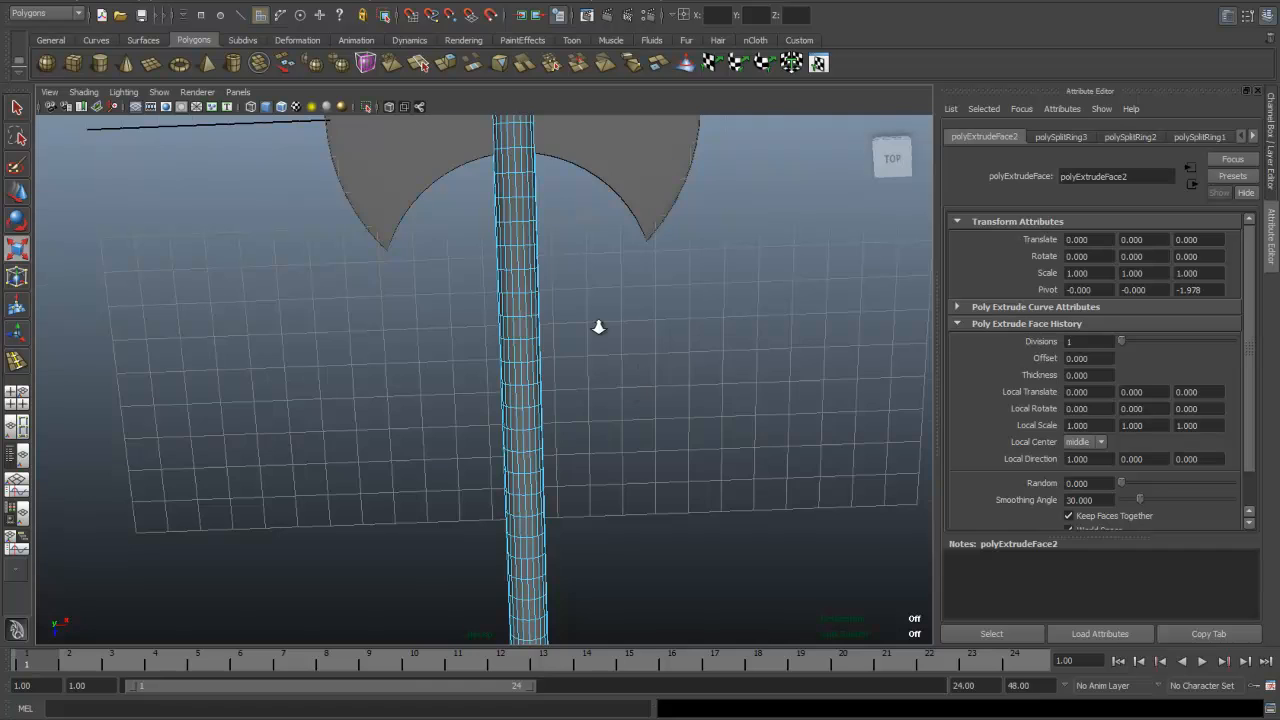
{"action": "scroll", "coordinate": [599, 328], "scroll_direction": "up", "scroll_amount": 4}
{"action": "left_click", "coordinate": [555, 266]}
{"action": "double_click", "coordinate": [568, 270], "text": "shift"}
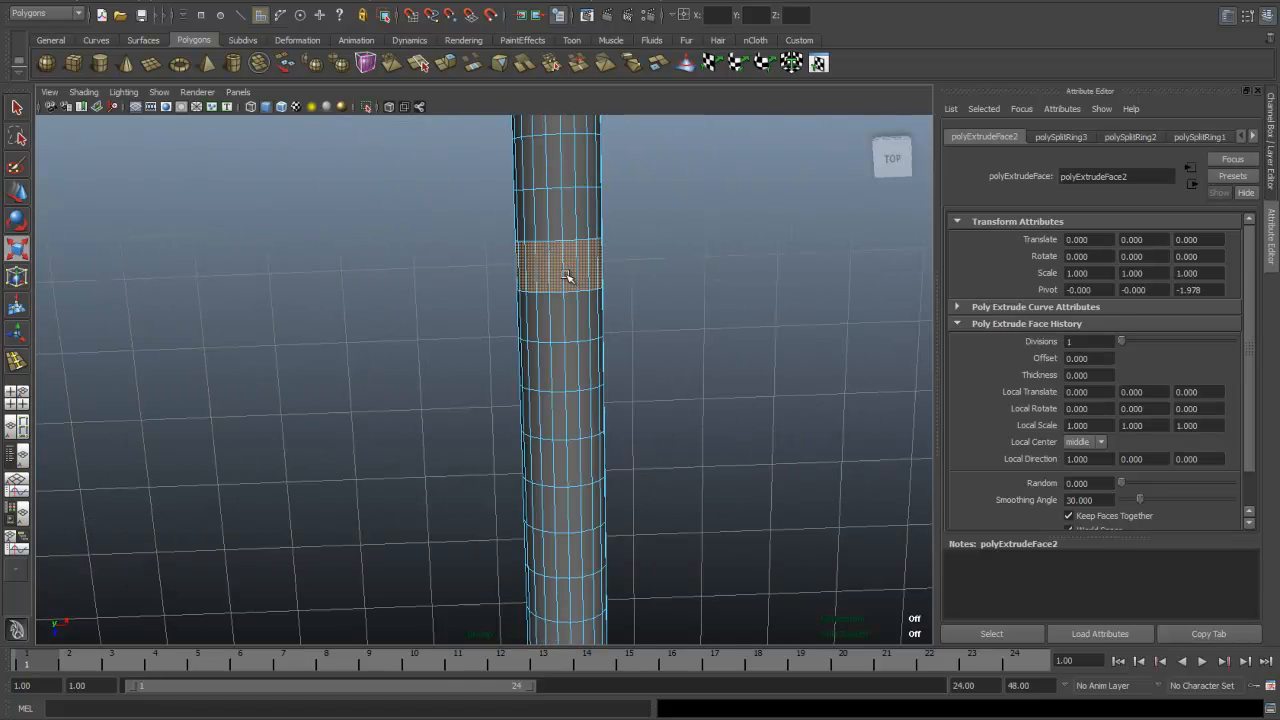
{"action": "double_click", "coordinate": [570, 372], "text": "shift"}
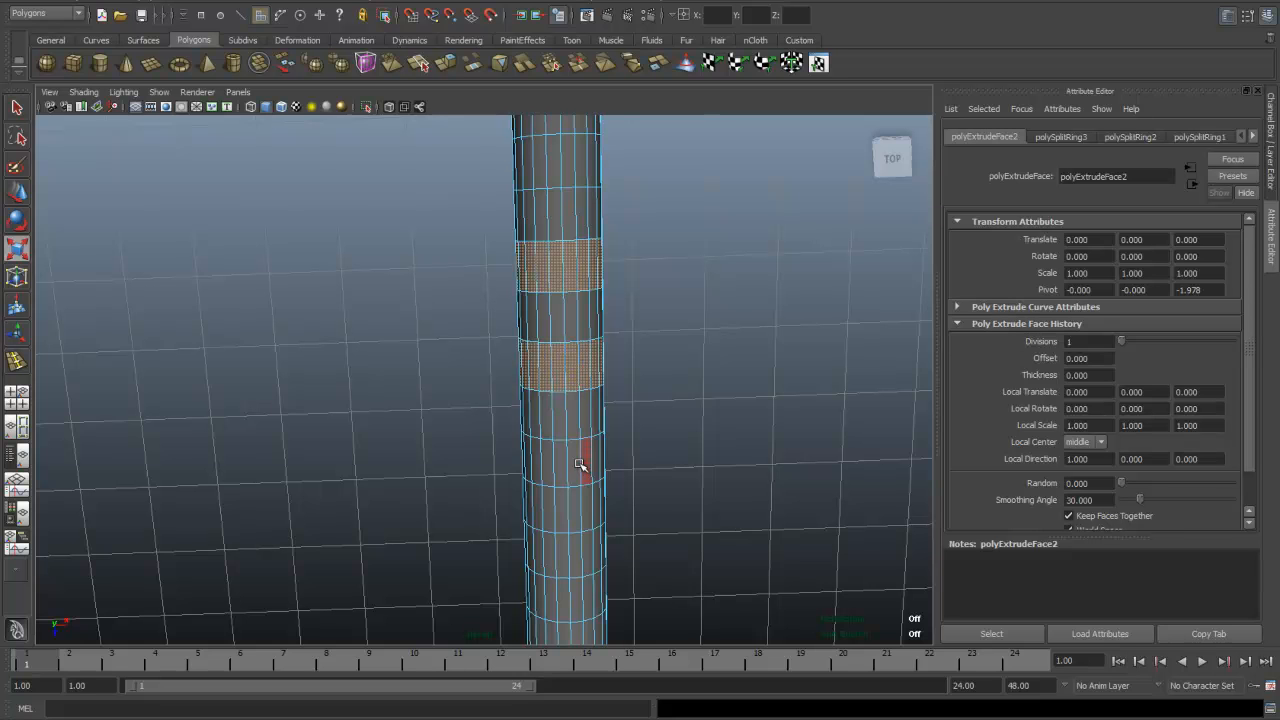
{"action": "double_click", "coordinate": [574, 460], "text": "shift"}
Add three more alternating face rings between the current selection and the axe head to the selection.
{"action": "scroll", "coordinate": [677, 455], "scroll_direction": "down", "scroll_amount": 3}
{"action": "scroll", "coordinate": [677, 455], "scroll_direction": "down", "scroll_amount": 3}
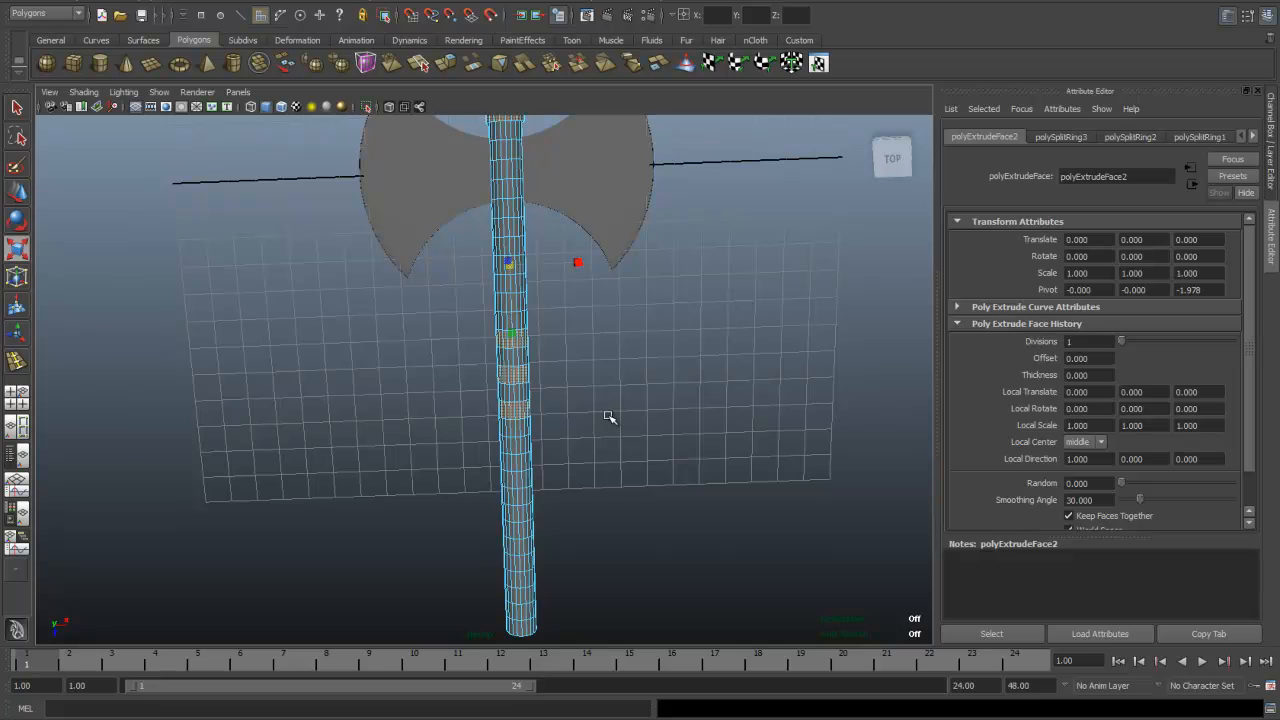
{"action": "scroll", "coordinate": [608, 414], "scroll_direction": "up", "scroll_amount": 5}
{"action": "left_click_drag", "start_coordinate": [537, 230], "coordinate": [546, 153]}
{"action": "scroll", "coordinate": [648, 245], "scroll_direction": "down", "scroll_amount": 3}
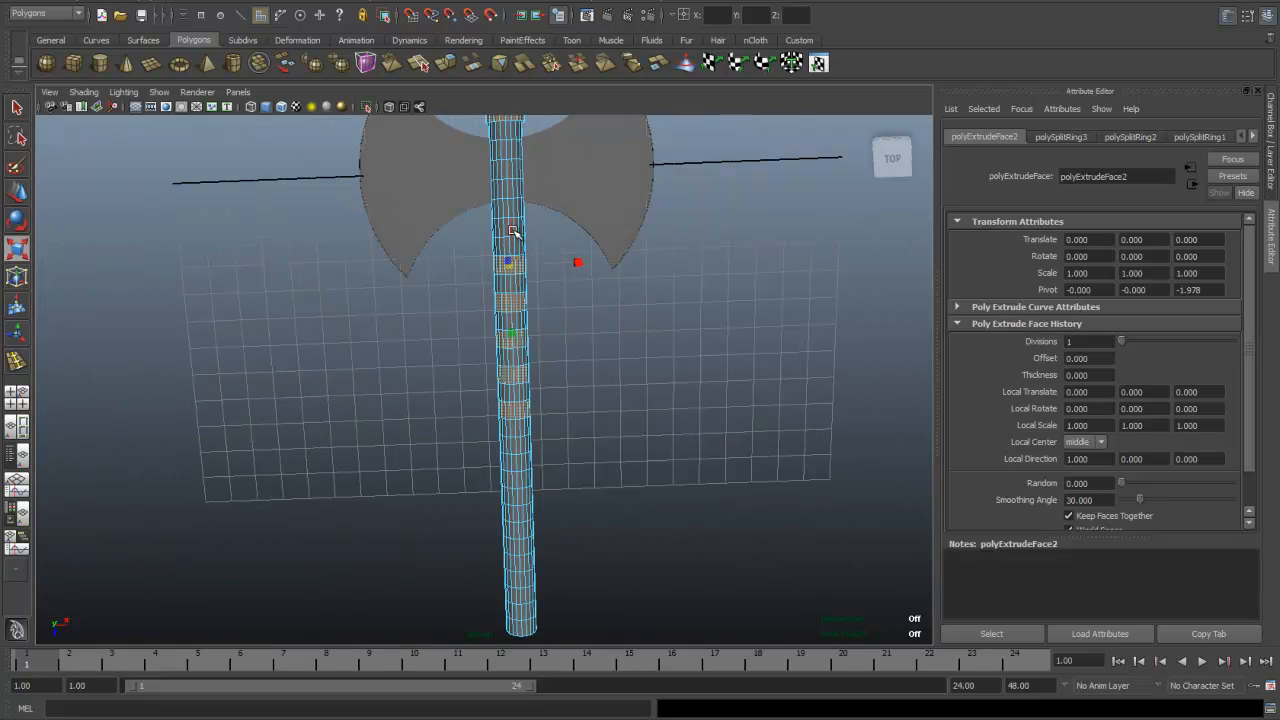
{"action": "left_click", "coordinate": [507, 229], "text": "shift"}
{"action": "scroll", "coordinate": [635, 350], "scroll_direction": "up", "scroll_amount": 5}
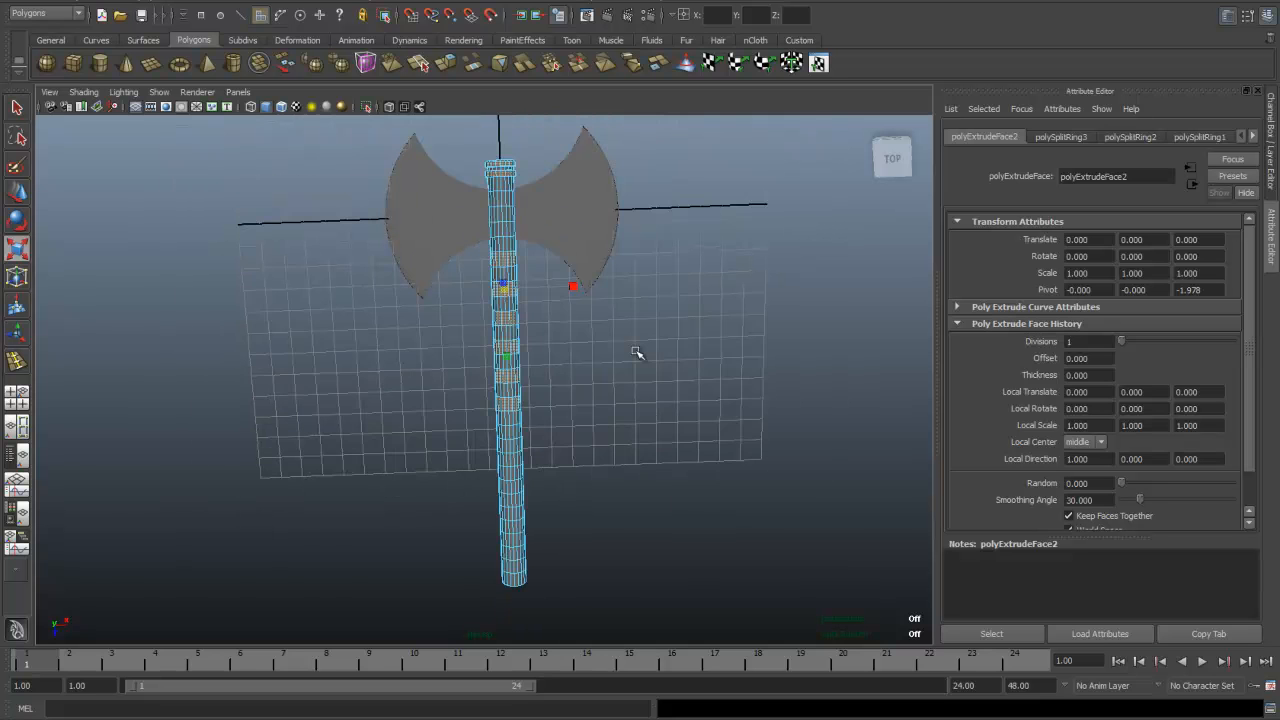
Extrude the six selected handle rings and scale them slightly outward into raised grip bands.
{"action": "left_click", "coordinate": [330, 2]}
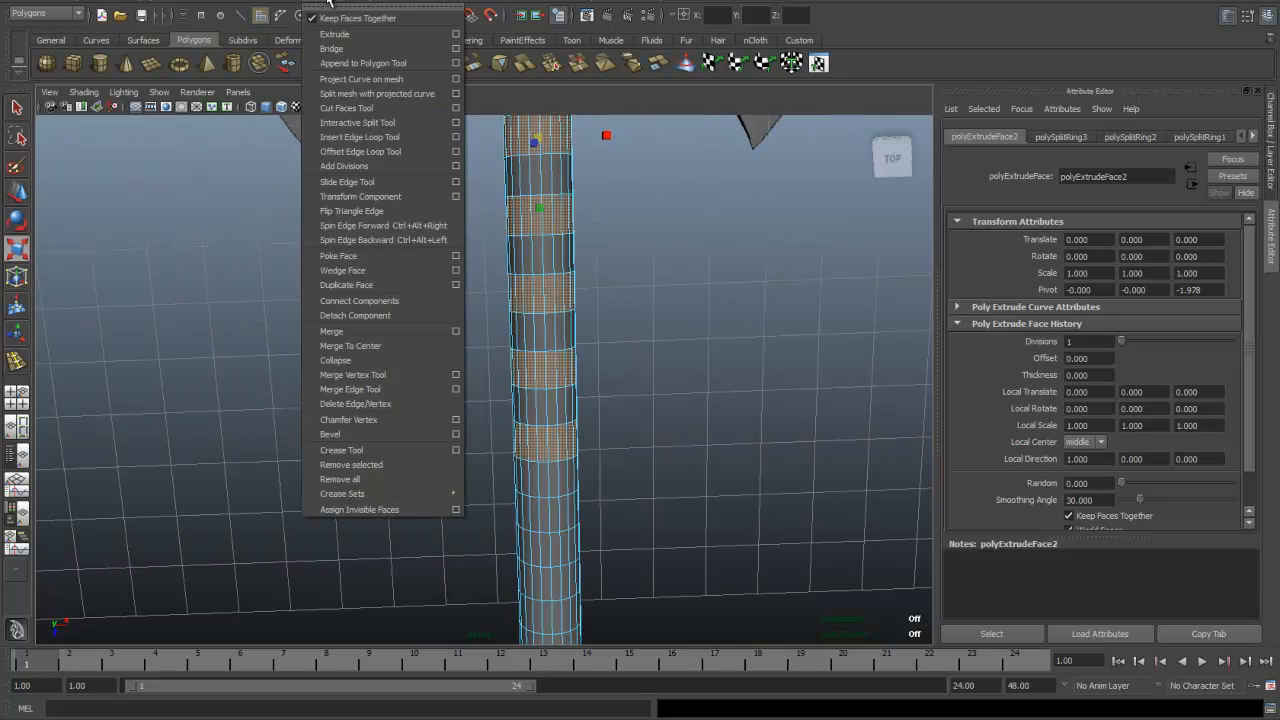
{"action": "left_click", "coordinate": [340, 36]}
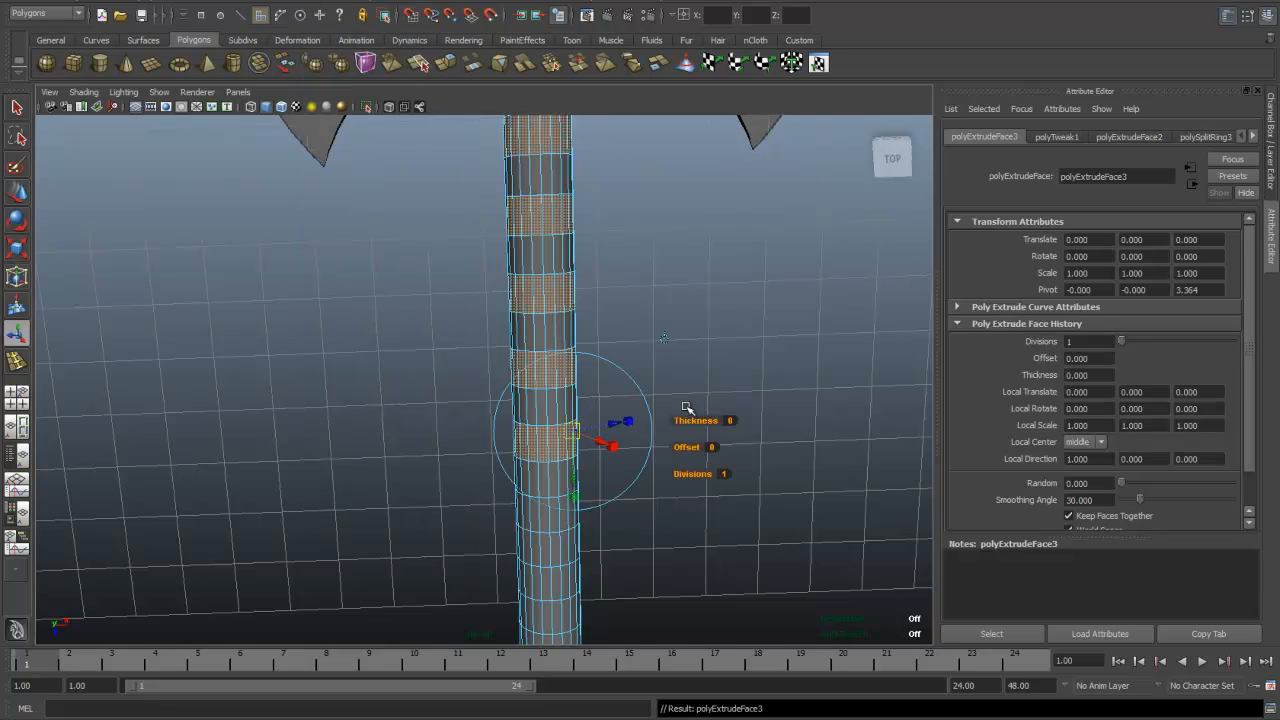
{"action": "key", "text": "r"}
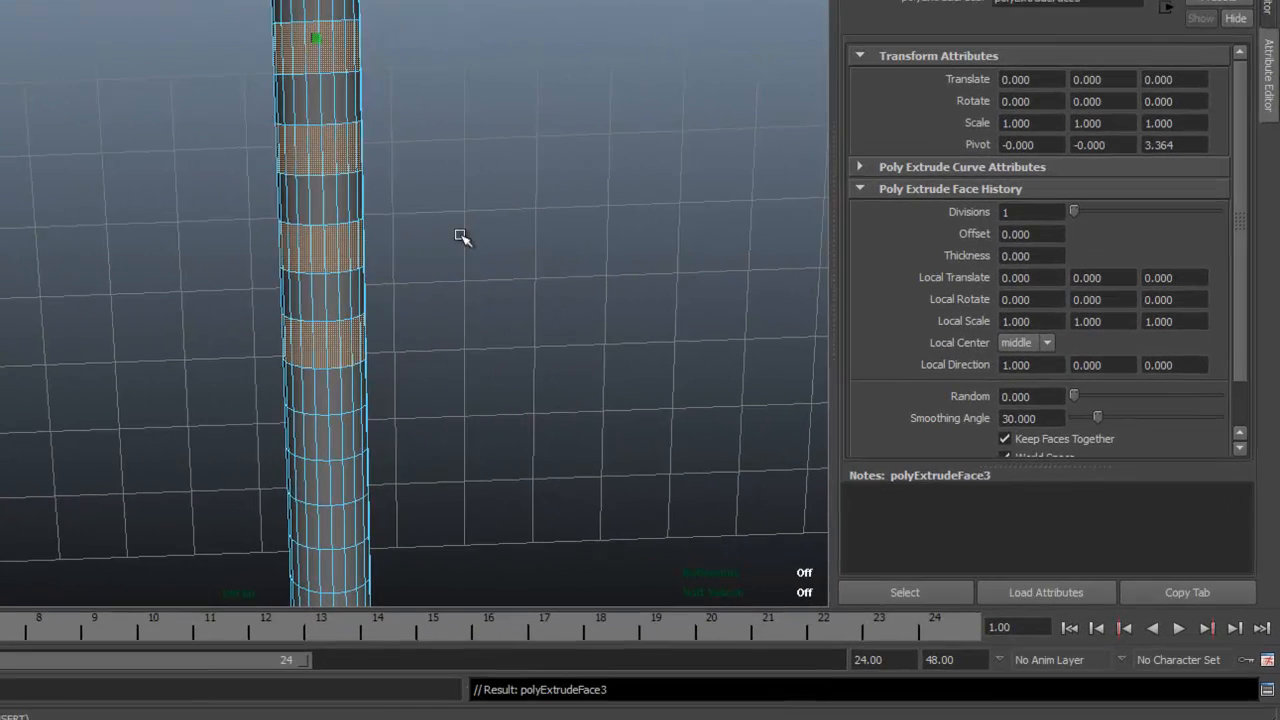
{"action": "left_click_drag", "start_coordinate": [461, 237], "coordinate": [429, 266], "text": "alt"}
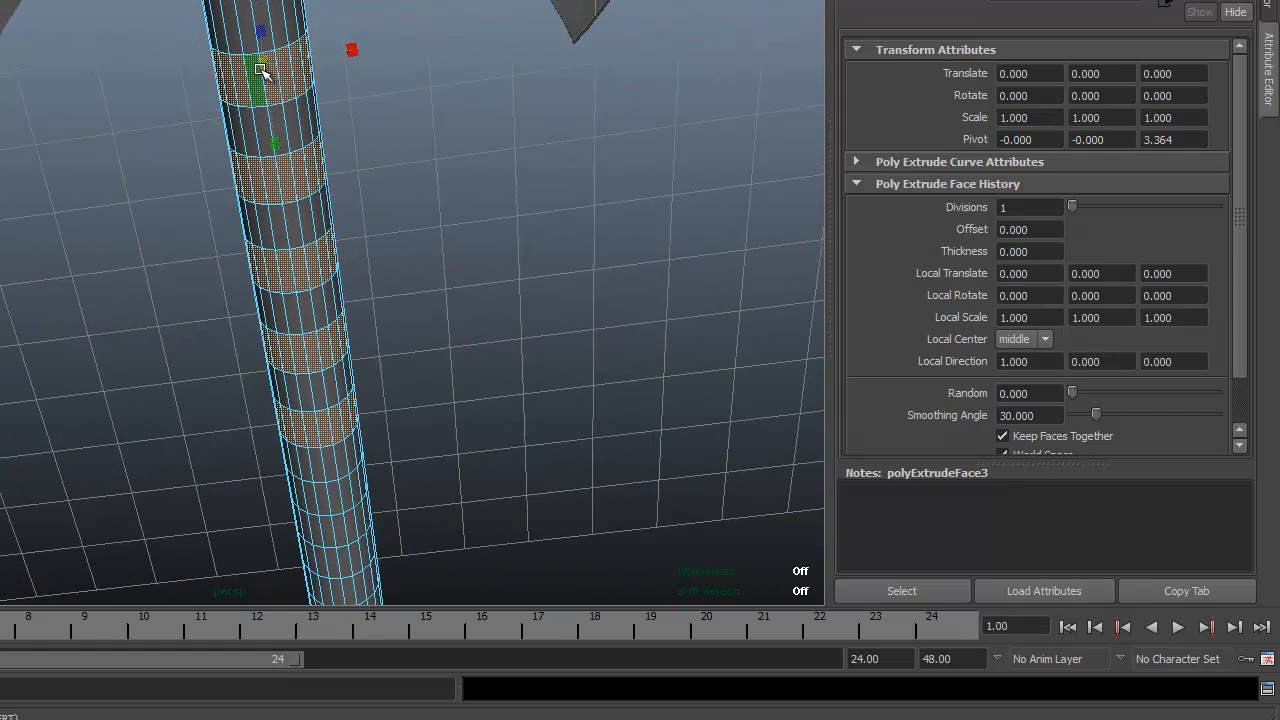
{"action": "left_click_drag", "start_coordinate": [261, 66], "coordinate": [314, 80]}
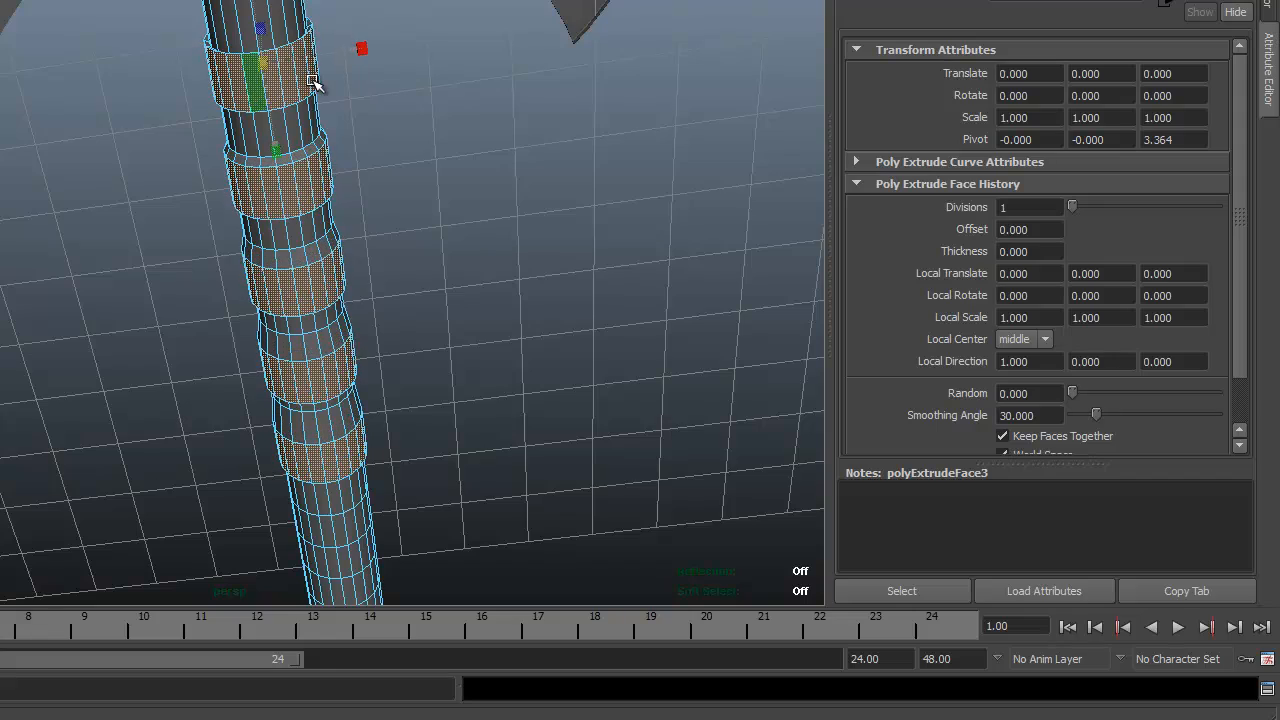
{"action": "left_click_drag", "start_coordinate": [491, 263], "coordinate": [272, 180], "text": "alt"}
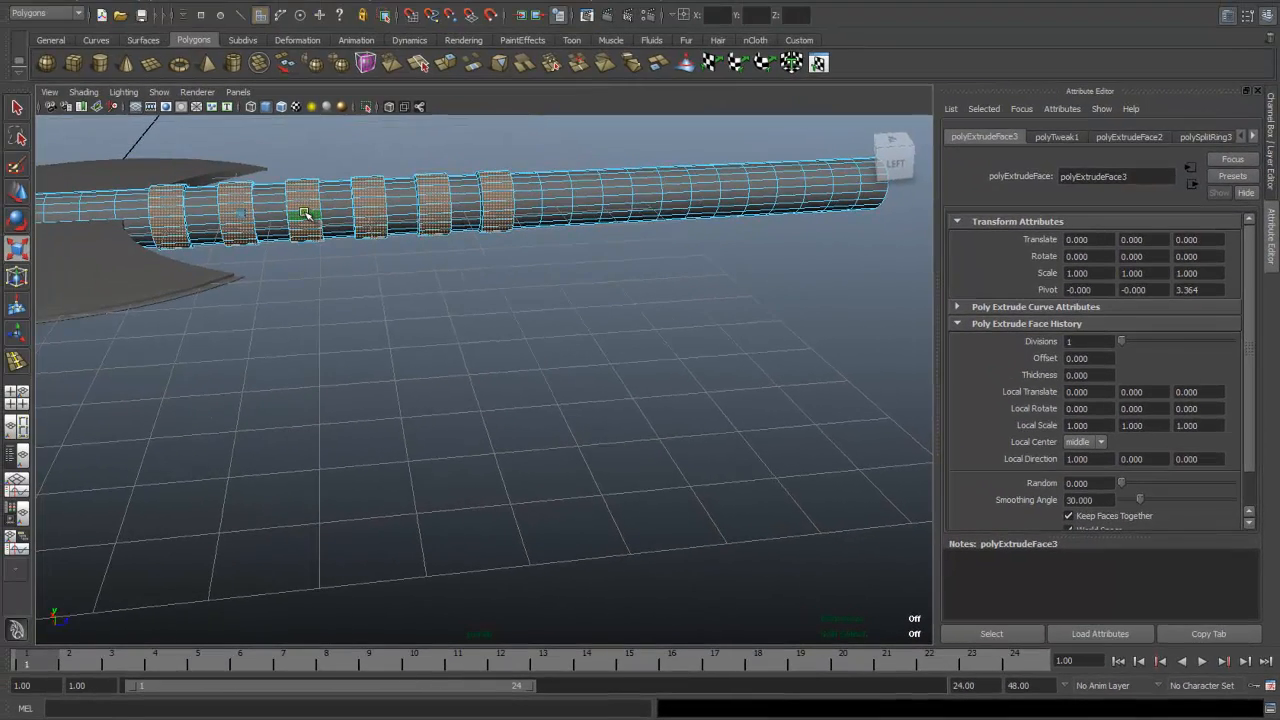
Select the edge loop around the handle's end cap, opposite the axe head, and bevel it.
{"action": "scroll", "coordinate": [214, 190], "scroll_direction": "down", "scroll_amount": 4}
{"action": "left_click_drag", "start_coordinate": [388, 303], "coordinate": [596, 482], "text": "alt"}
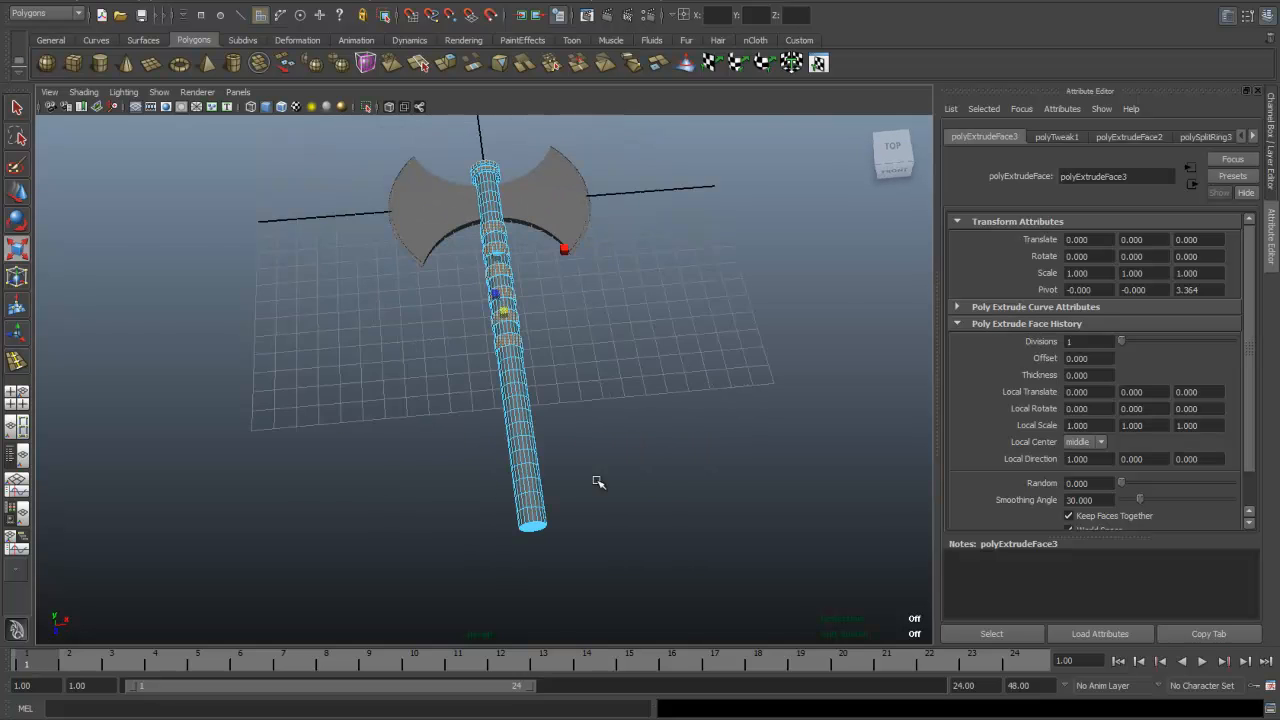
{"action": "scroll", "coordinate": [598, 480], "scroll_direction": "up", "scroll_amount": 4}
{"action": "middle_click_drag", "start_coordinate": [620, 494], "coordinate": [612, 331], "text": "alt"}
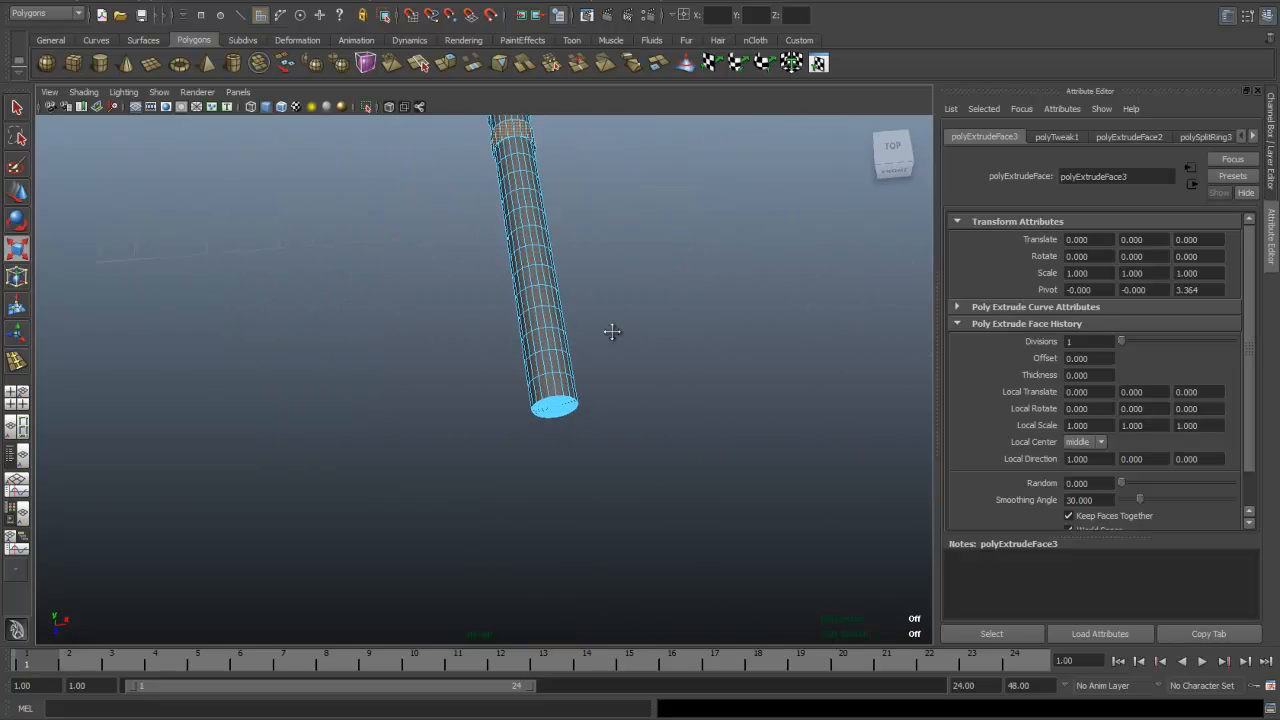
{"action": "scroll", "coordinate": [608, 385], "scroll_direction": "up", "scroll_amount": 4}
{"action": "left_click_drag", "start_coordinate": [671, 436], "coordinate": [667, 447], "text": "alt"}
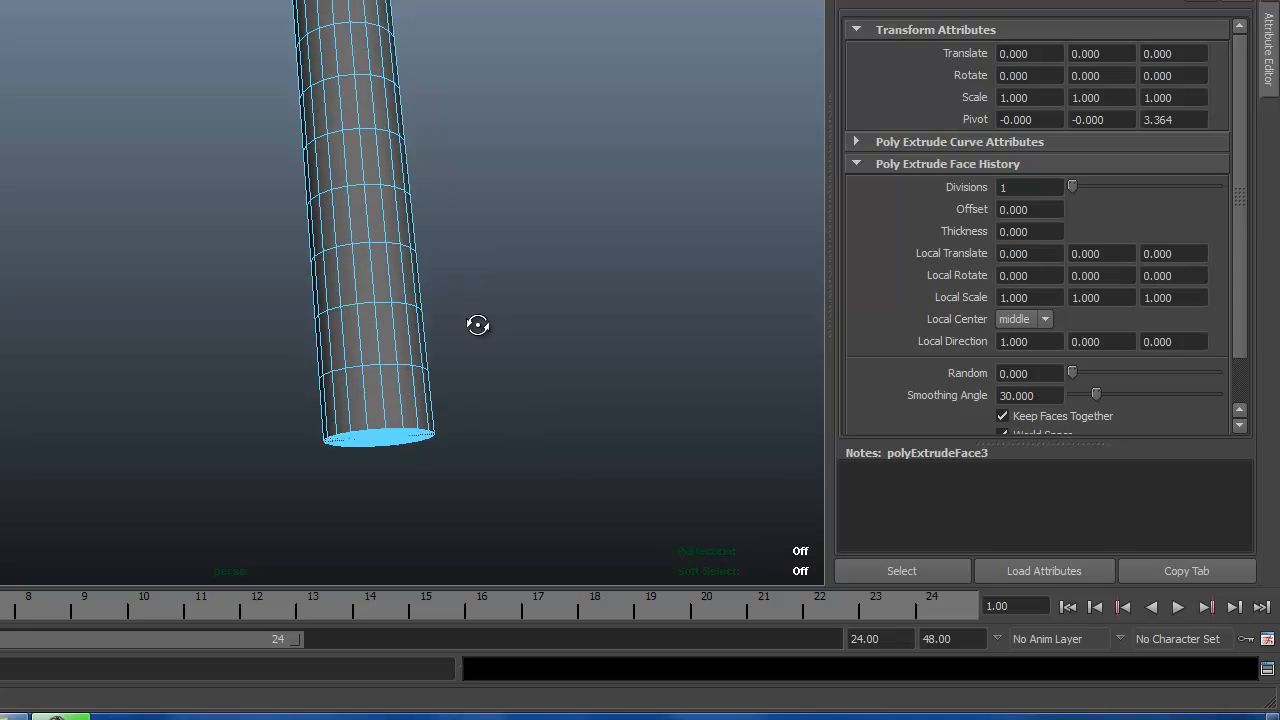
{"action": "left_click_drag", "start_coordinate": [477, 325], "coordinate": [446, 309], "text": "alt"}
{"action": "scroll", "coordinate": [431, 323], "scroll_direction": "up", "scroll_amount": 3}
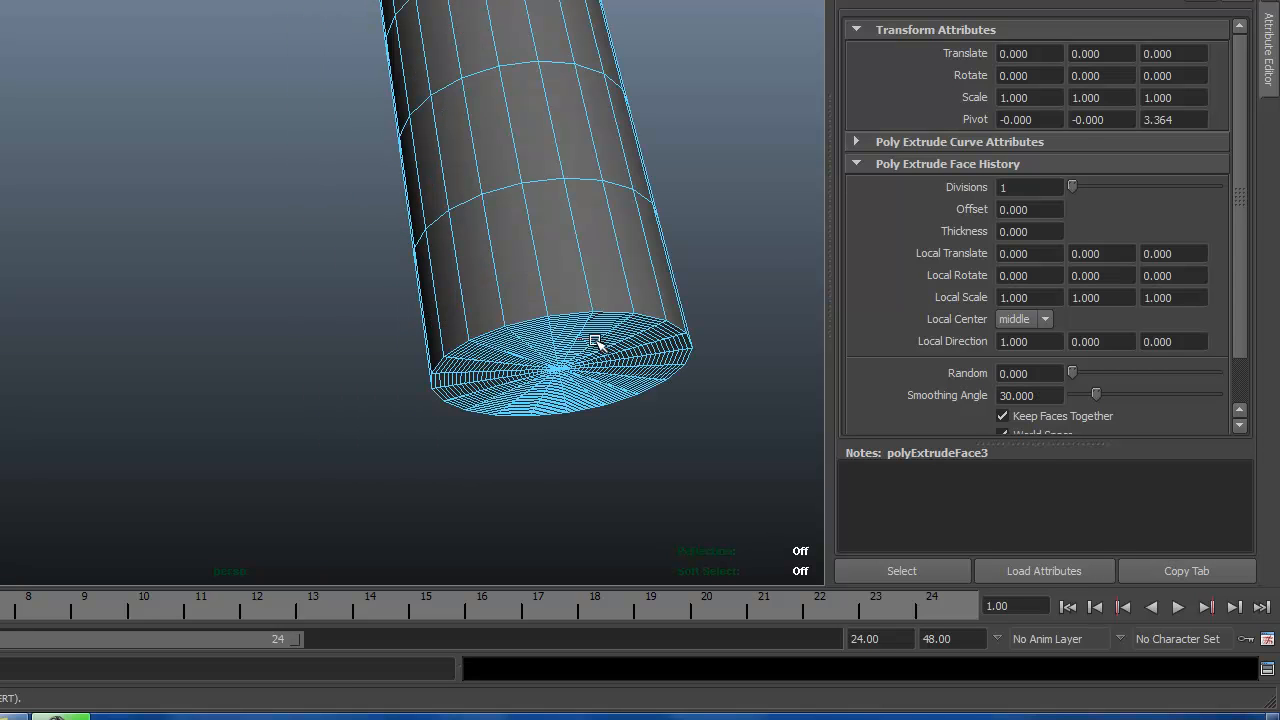
{"action": "mouse_move", "coordinate": [574, 313]}
{"action": "right_mouse_down"}
{"action": "mouse_move", "coordinate": [583, 270]}
{"action": "mouse_move", "coordinate": [574, 311]}
{"action": "right_mouse_up"}
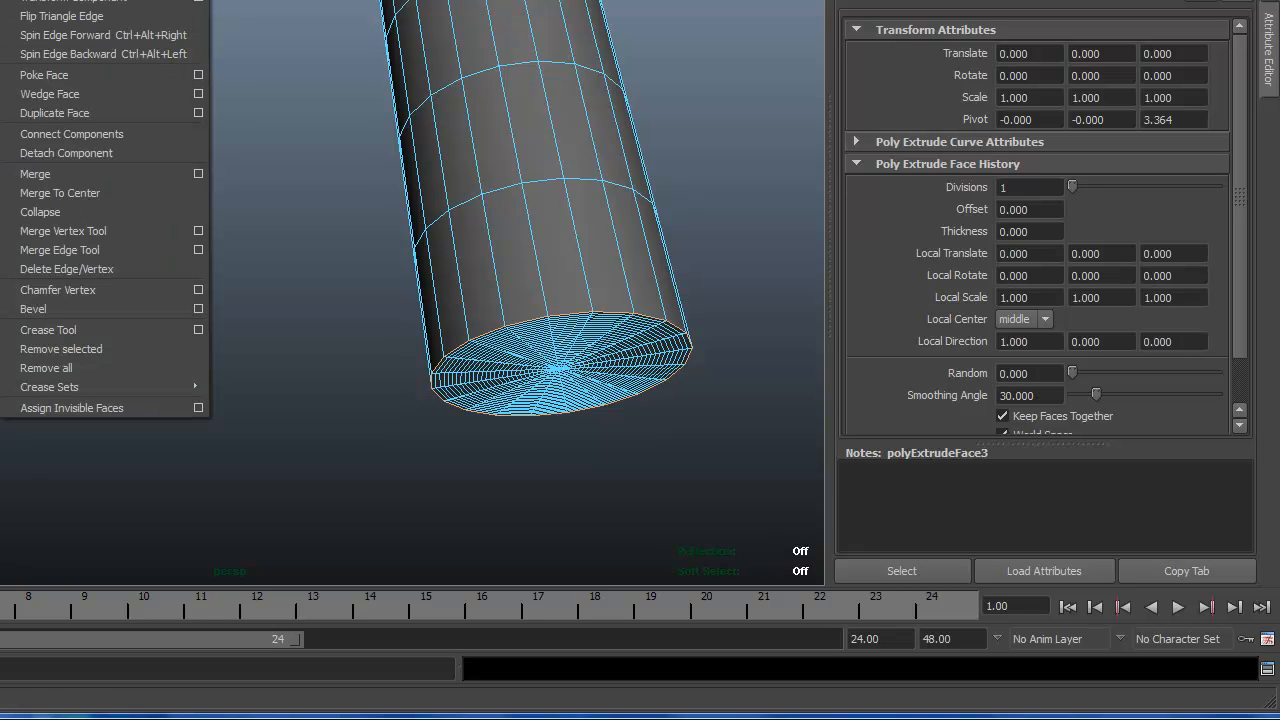
{"action": "left_click", "coordinate": [118, 310]}
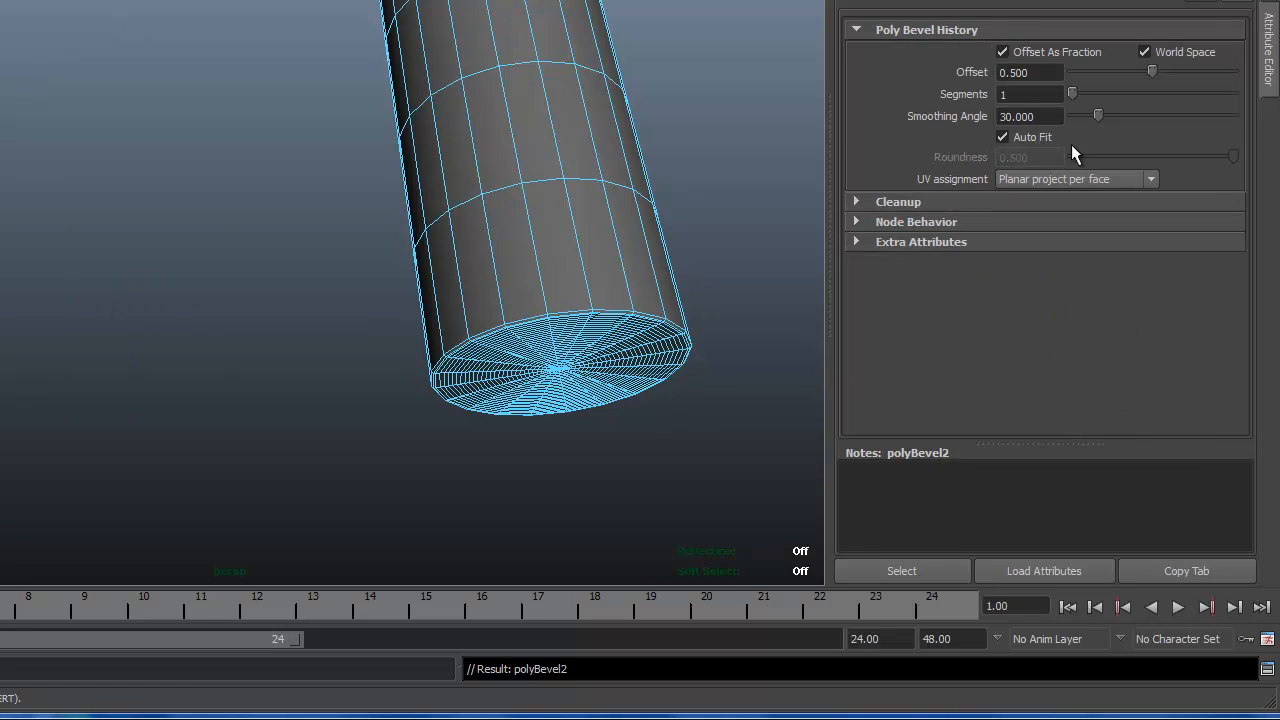
Set the end-cap bevel's offset to 4, segments to 6 and smoothing angle to 0.
{"action": "left_click_drag", "start_coordinate": [1074, 93], "coordinate": [1110, 98]}
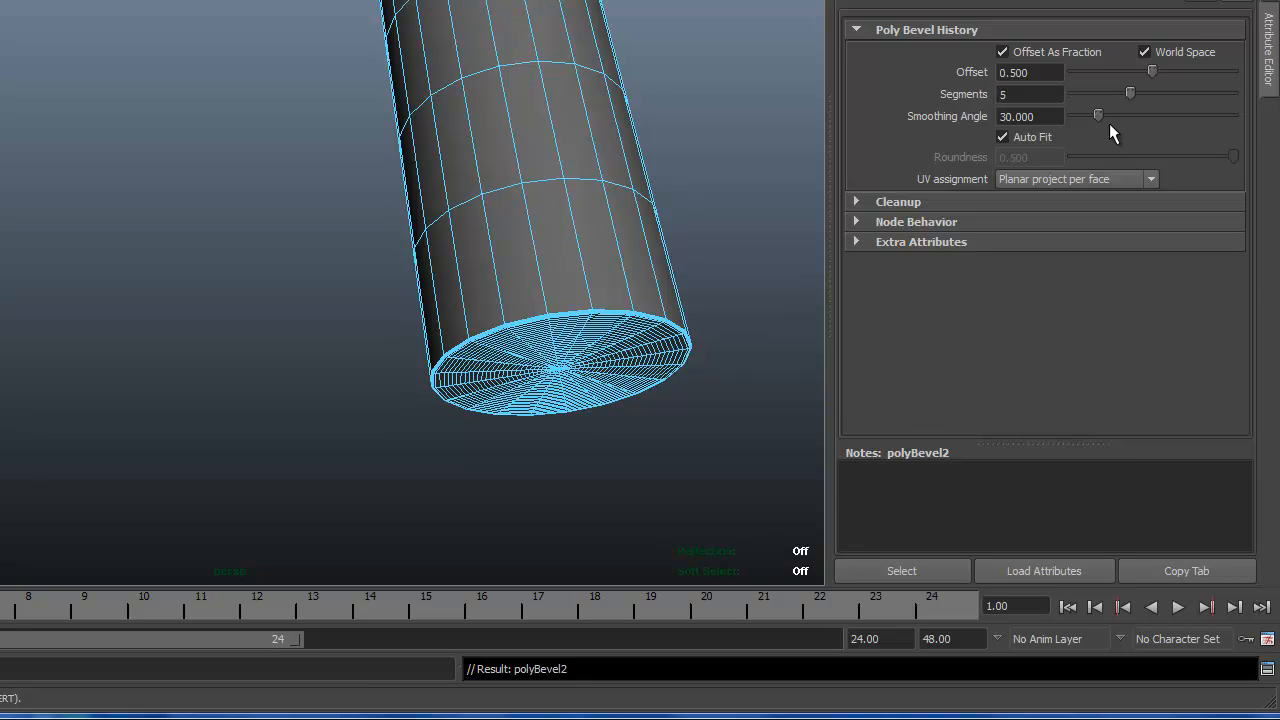
{"action": "left_click_drag", "start_coordinate": [1155, 78], "coordinate": [1277, 85]}
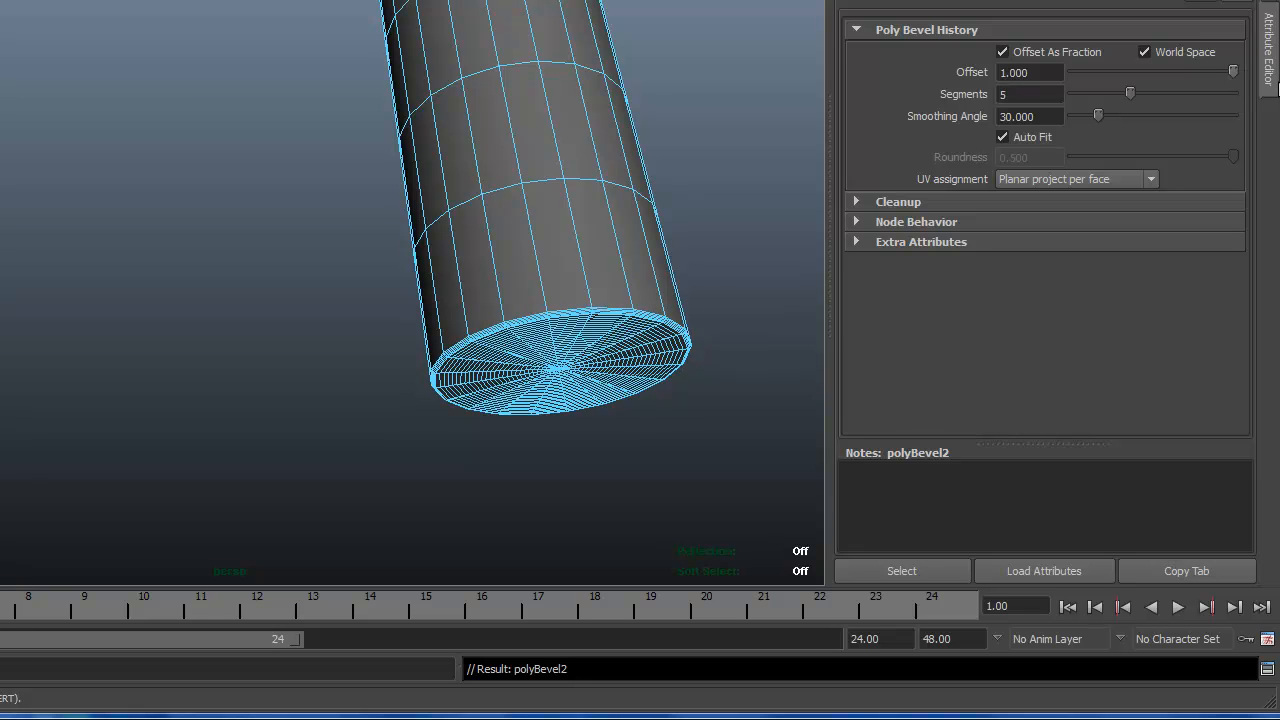
{"action": "left_click_drag", "start_coordinate": [1127, 92], "coordinate": [1069, 110]}
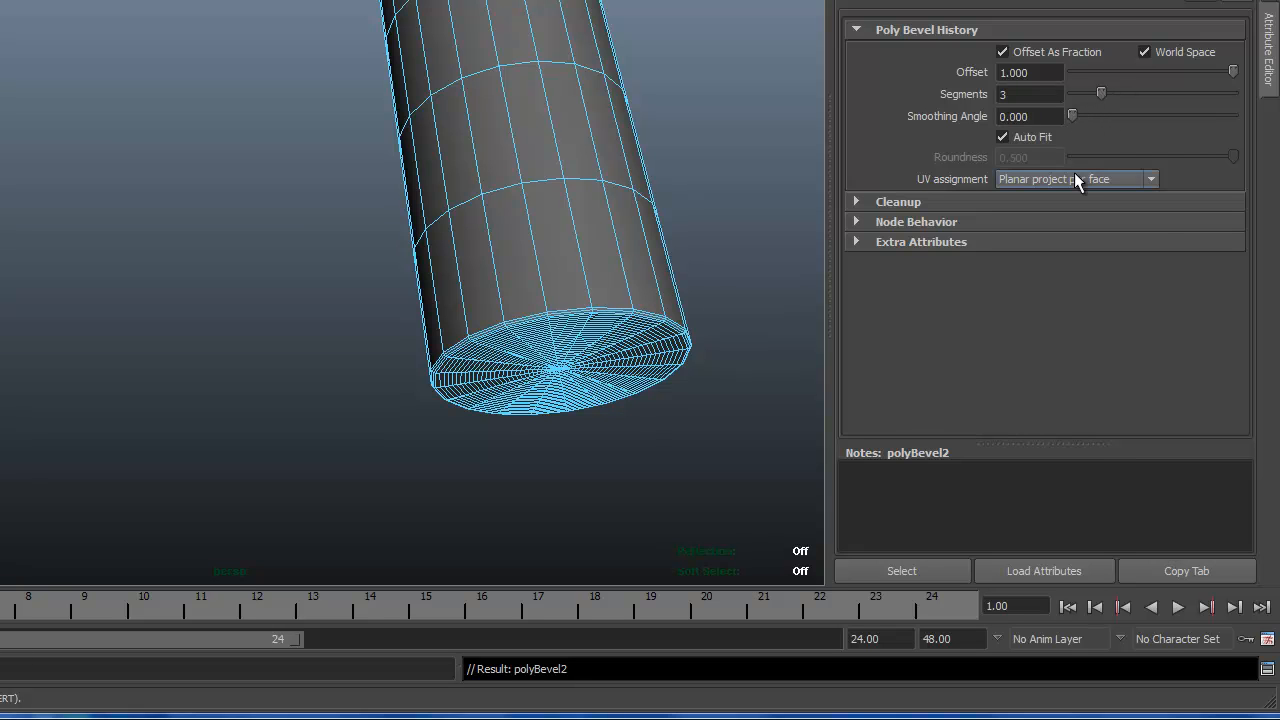
{"action": "left_click", "coordinate": [1059, 74]}
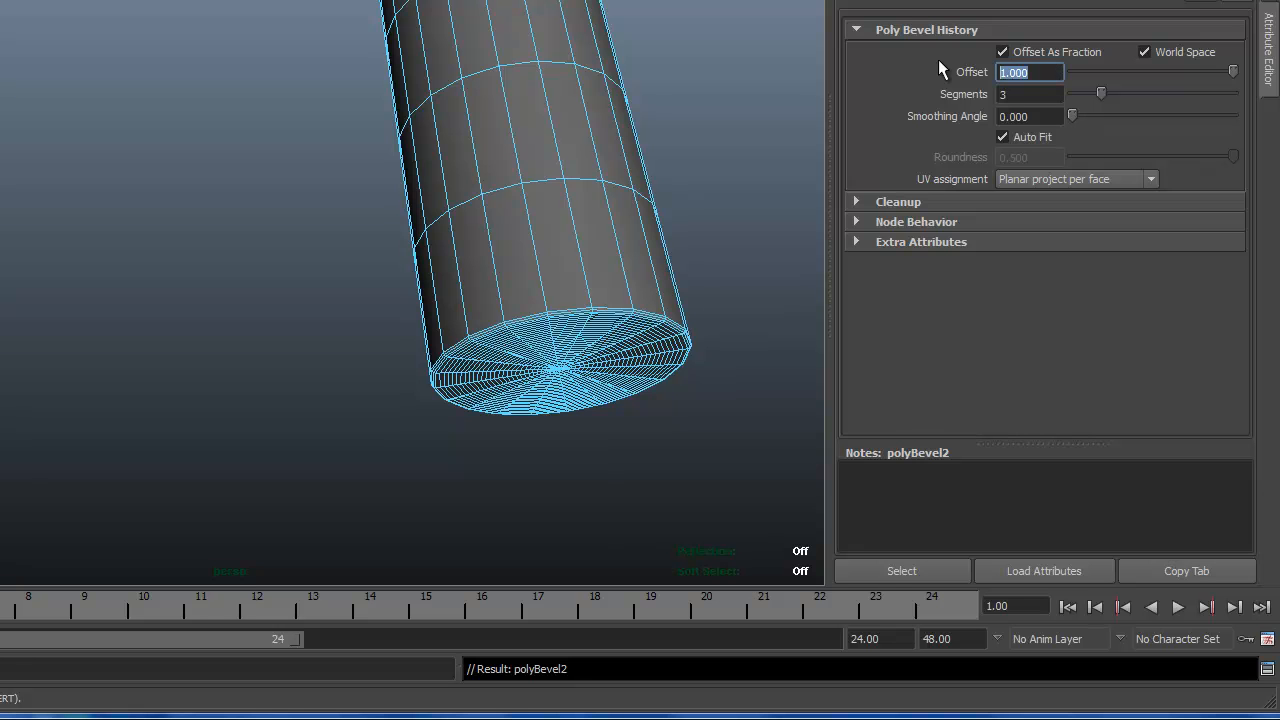
{"action": "type", "text": "2"}
{"action": "key", "text": "Return"}
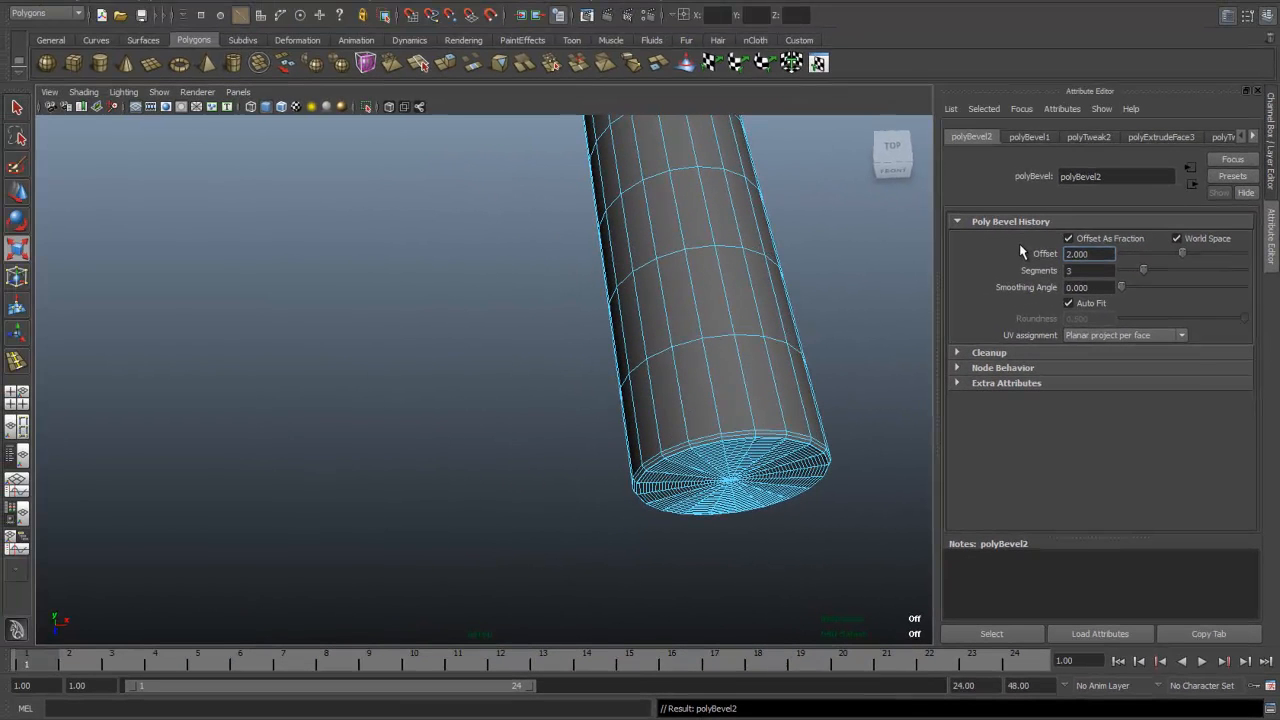
{"action": "left_click", "coordinate": [1097, 254]}
{"action": "key", "text": "Return"}
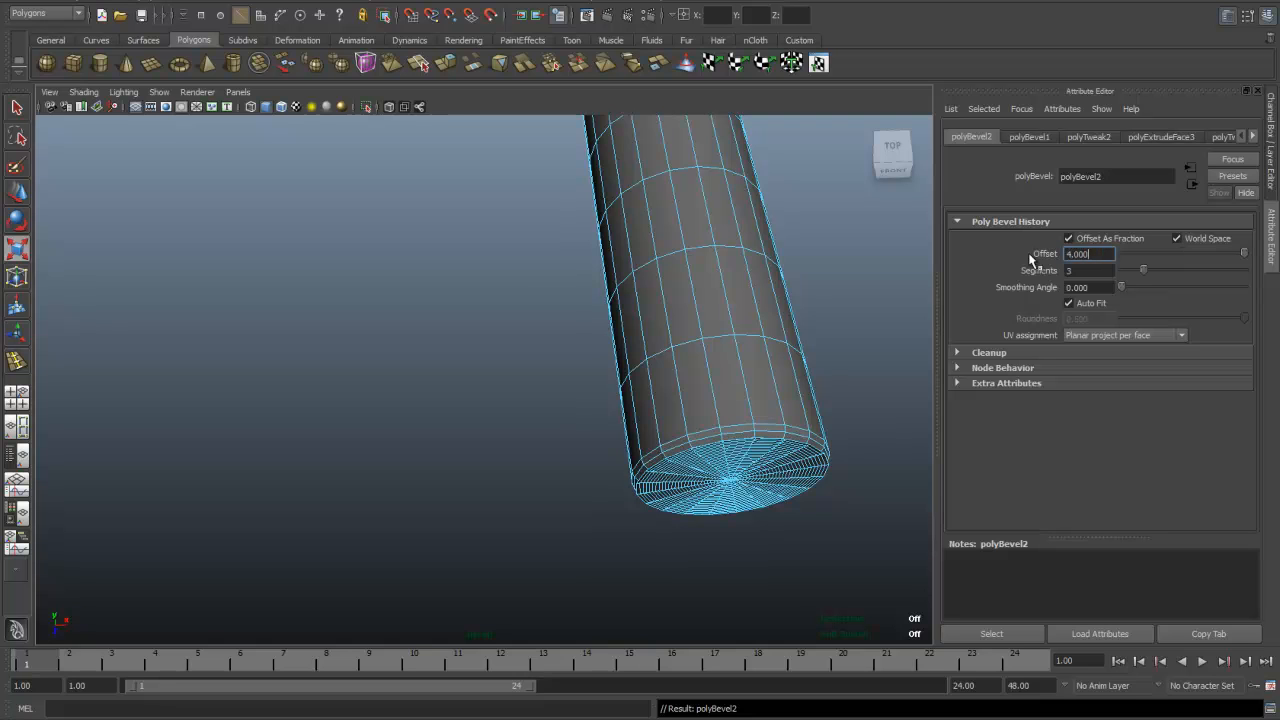
{"action": "left_click_drag", "start_coordinate": [1143, 272], "coordinate": [1177, 274]}
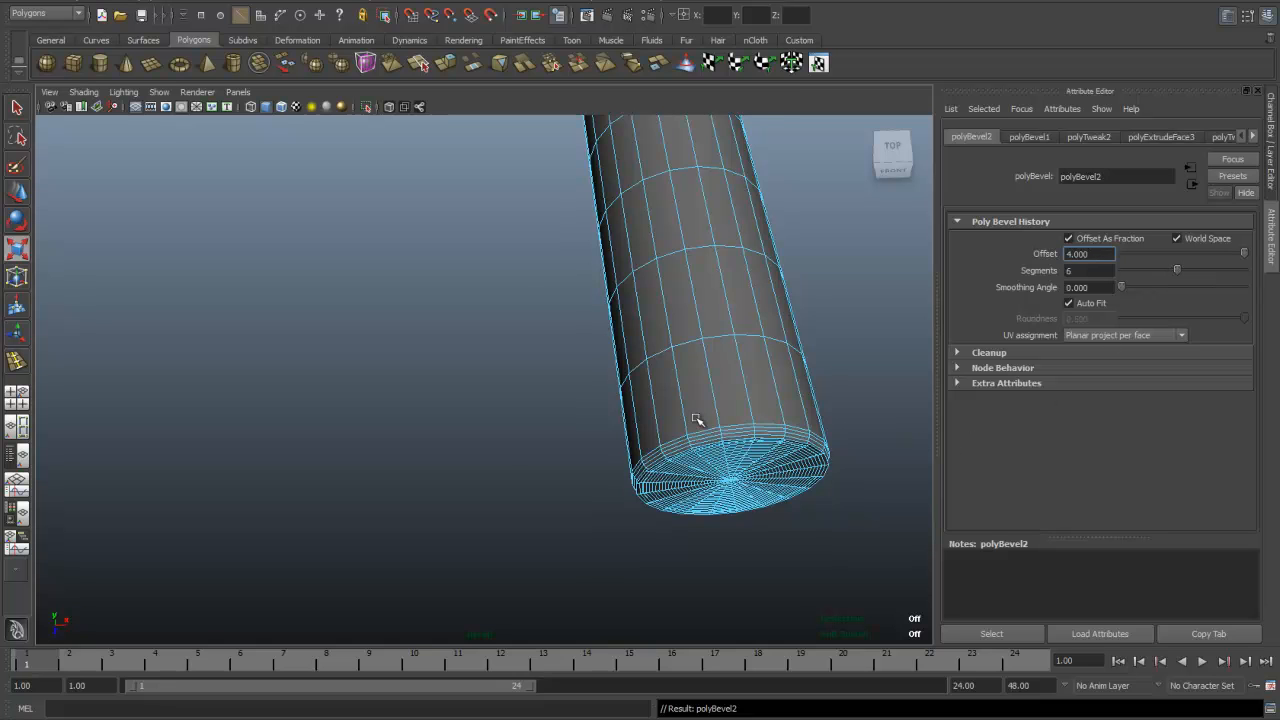
Select the last section of the handle including its beveled end and scale it up uniformly into a flared pommel.
{"action": "scroll", "coordinate": [508, 483], "scroll_direction": "down", "scroll_amount": 3}
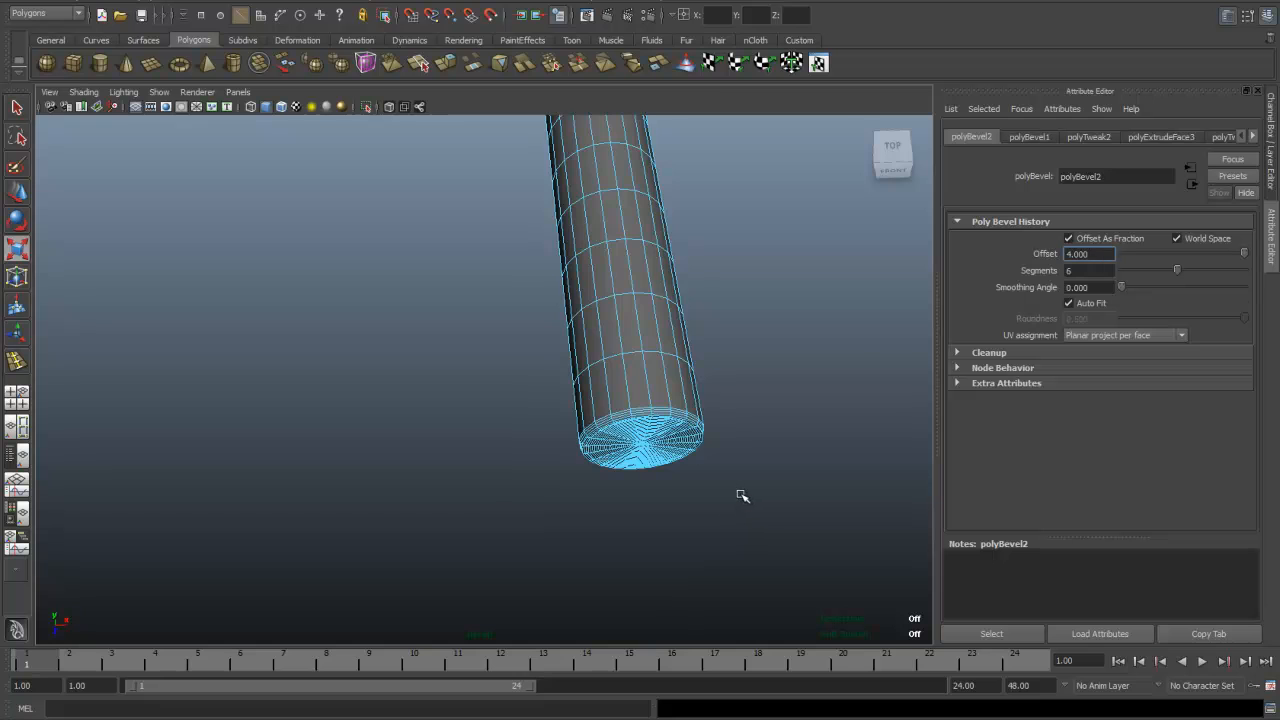
{"action": "left_click_drag", "start_coordinate": [741, 495], "coordinate": [747, 422], "text": "alt"}
{"action": "scroll", "coordinate": [744, 516], "scroll_direction": "down", "scroll_amount": 4}
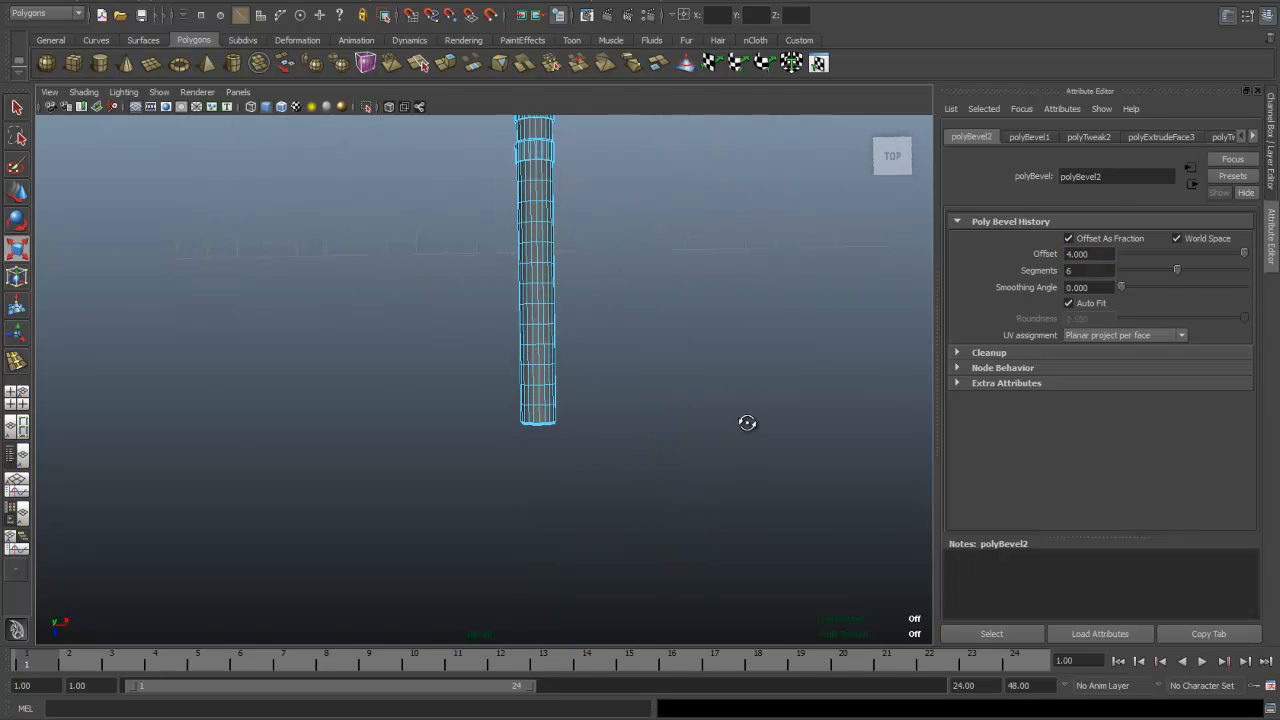
{"action": "scroll", "coordinate": [737, 500], "scroll_direction": "up", "scroll_amount": 4}
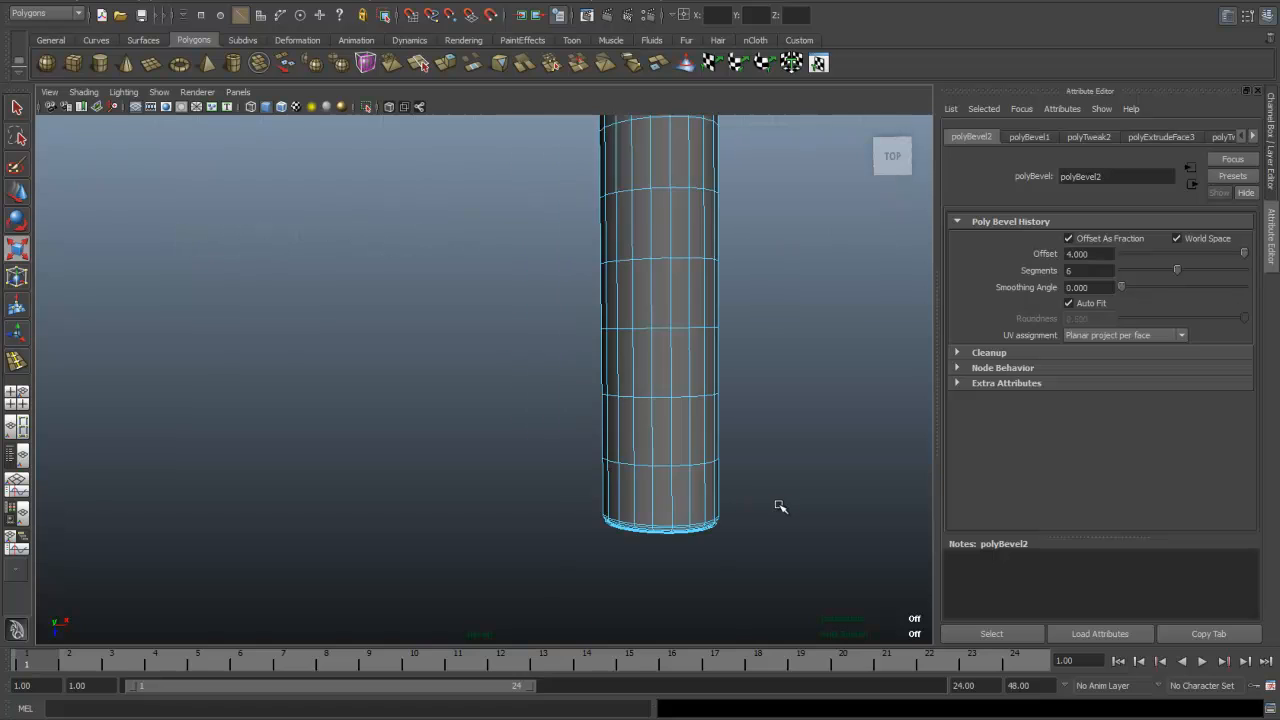
{"action": "middle_click_drag", "start_coordinate": [781, 507], "coordinate": [686, 397], "text": "alt"}
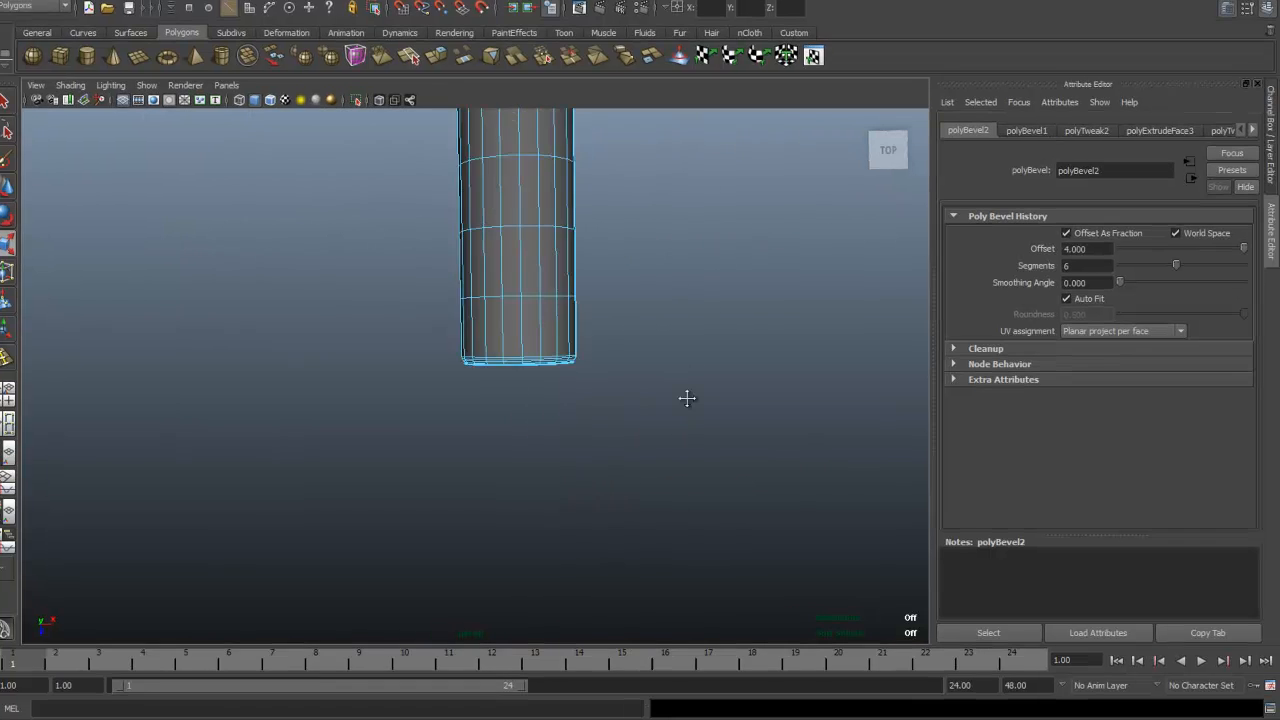
{"action": "left_click_drag", "start_coordinate": [197, 177], "coordinate": [408, 304]}
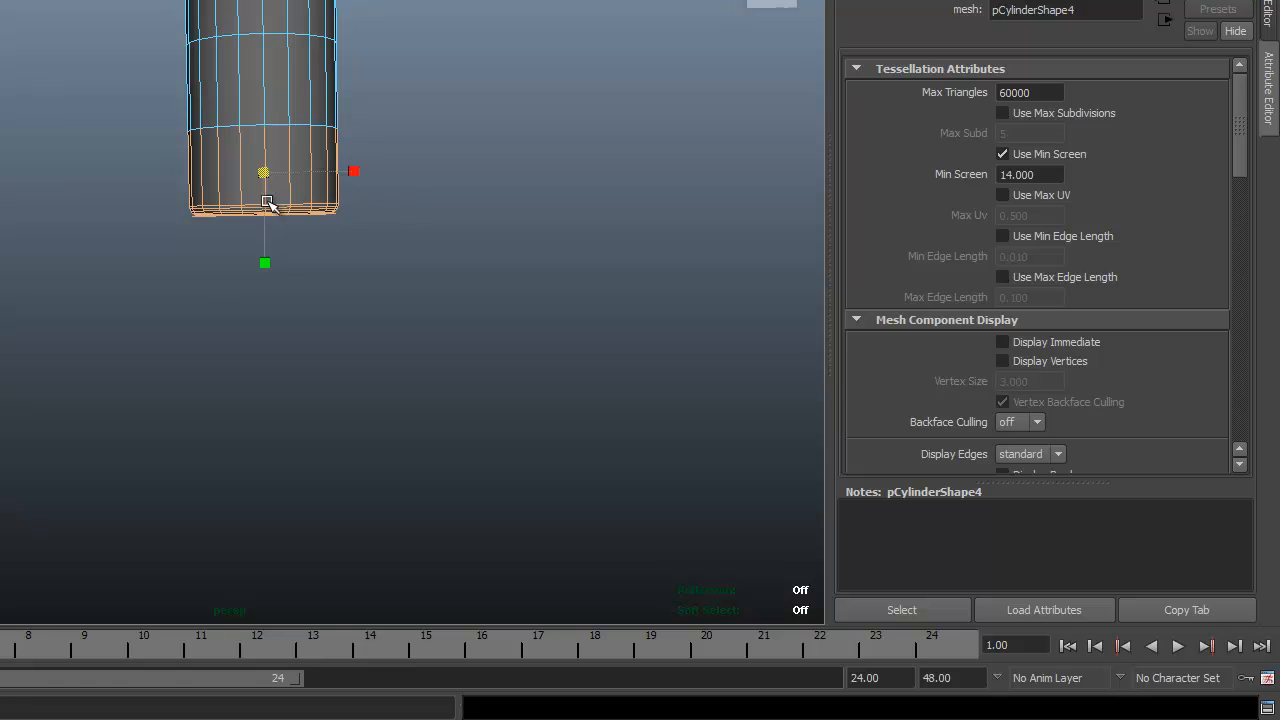
{"action": "left_click_drag", "start_coordinate": [263, 174], "coordinate": [298, 185]}
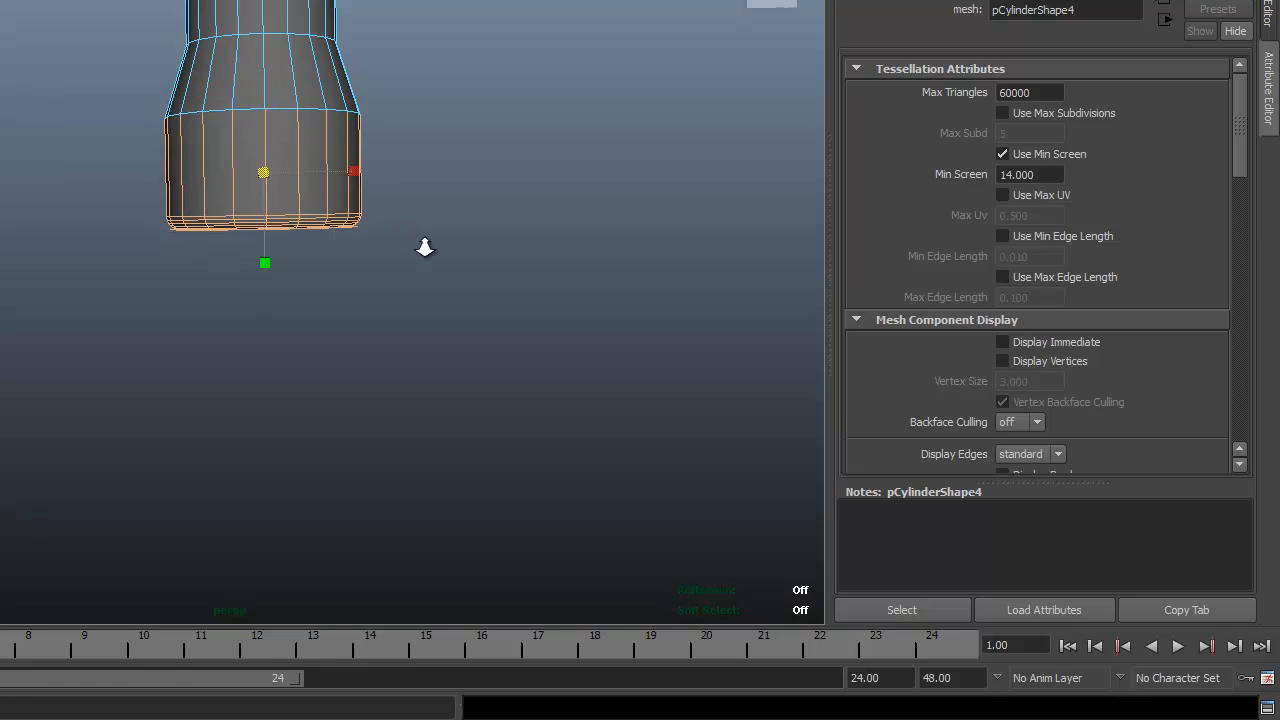
Select three alternating faces in one lengthwise row of the handle, starting next to the flared pommel.
{"action": "scroll", "coordinate": [432, 258], "scroll_direction": "down", "scroll_amount": 5}
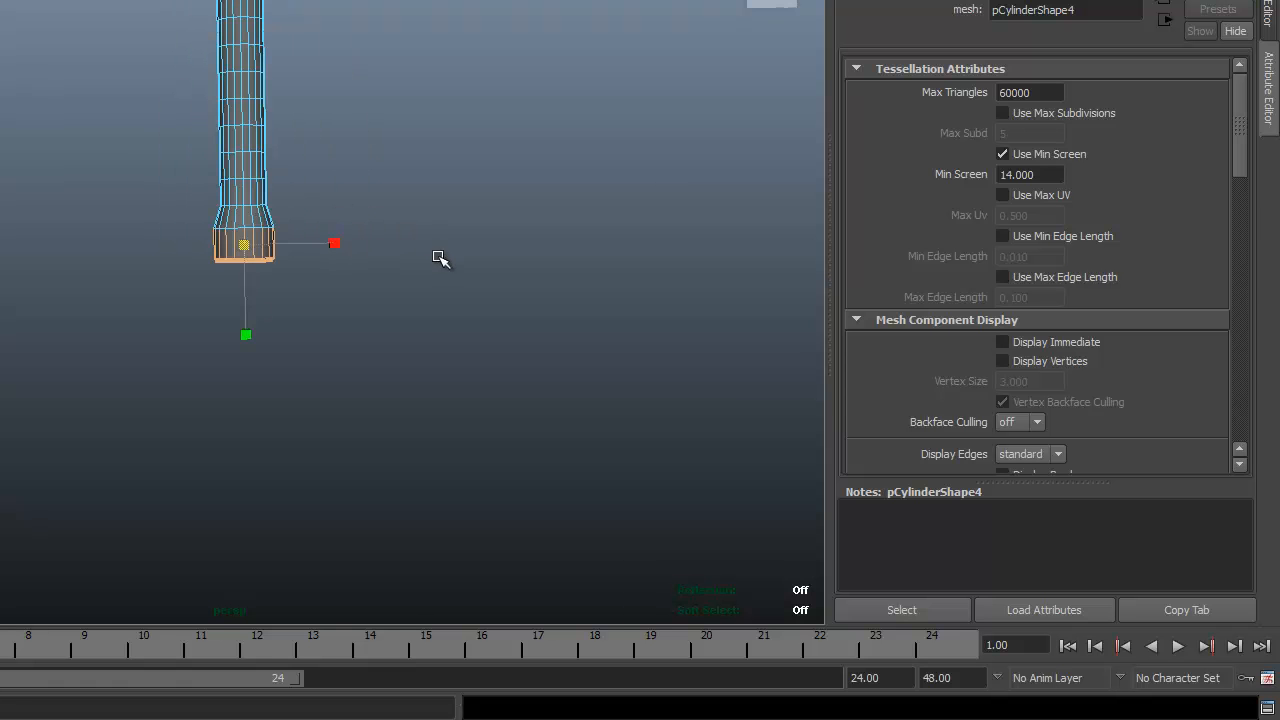
{"action": "scroll", "coordinate": [437, 255], "scroll_direction": "up", "scroll_amount": 5}
{"action": "middle_click_drag", "start_coordinate": [432, 186], "coordinate": [457, 341], "text": "alt"}
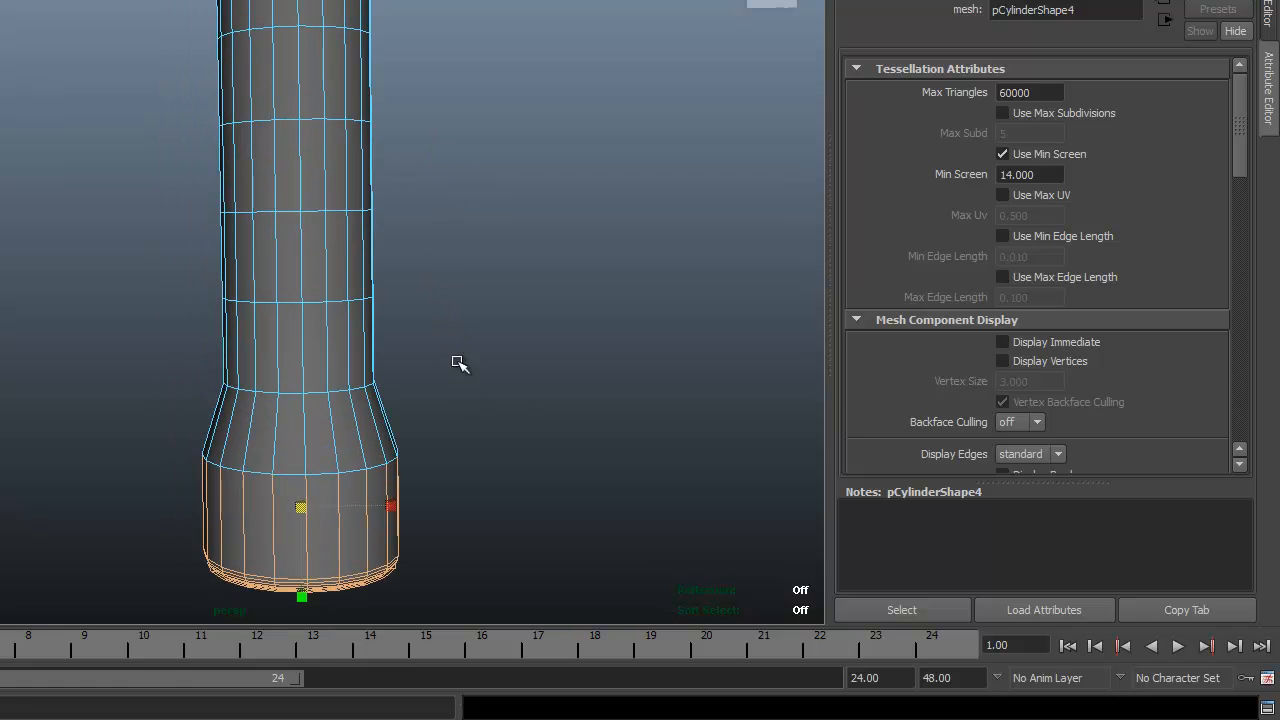
{"action": "right_click", "coordinate": [290, 357]}
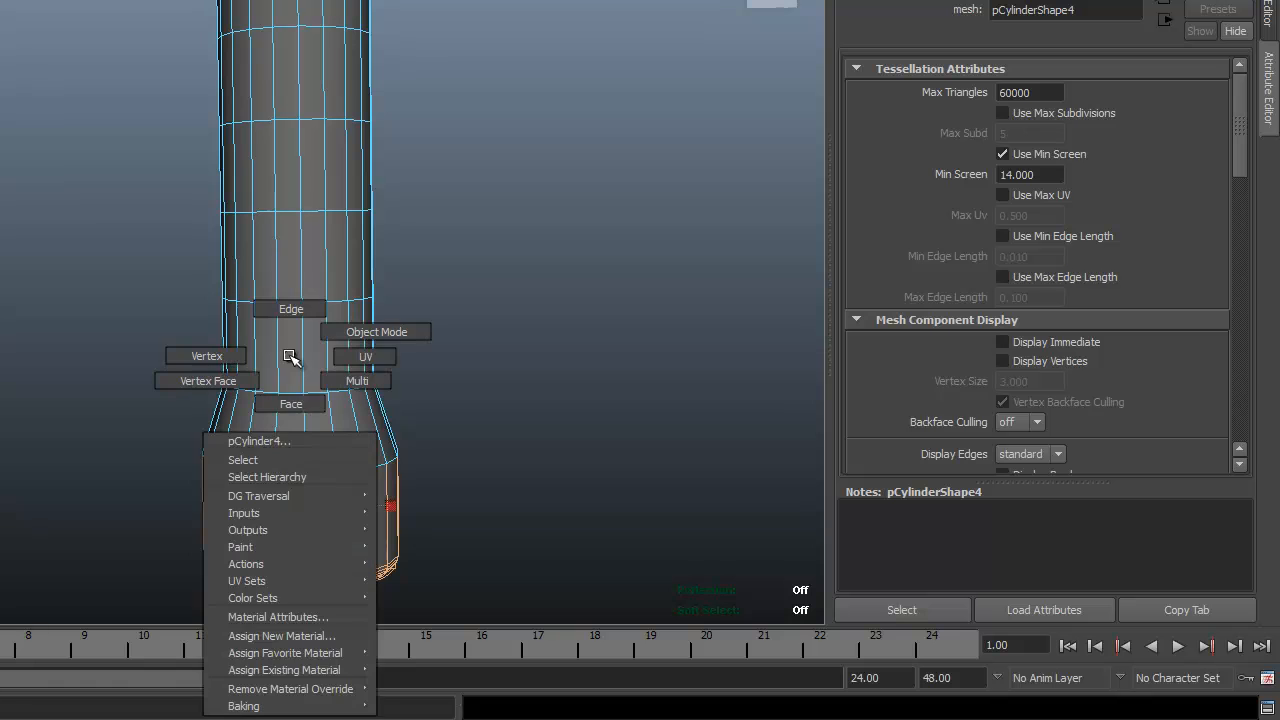
{"action": "left_click", "coordinate": [296, 403]}
{"action": "left_click", "coordinate": [291, 358]}
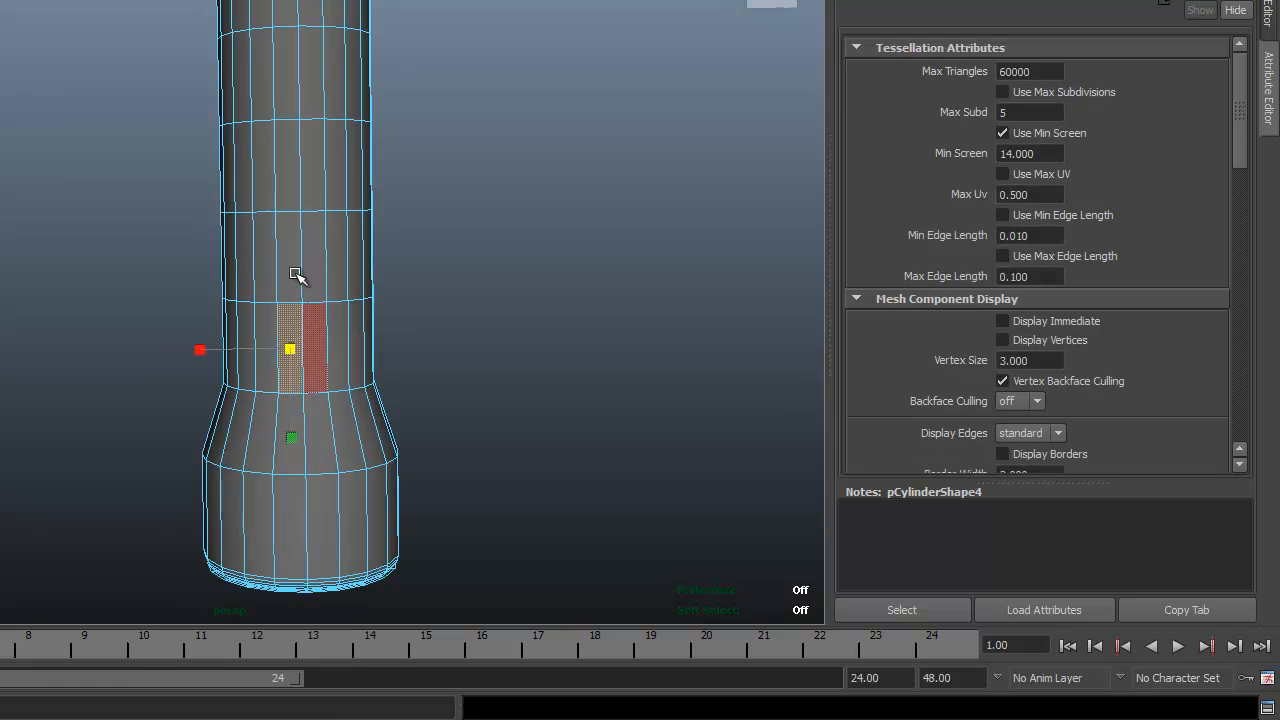
{"action": "left_click", "coordinate": [294, 165], "text": "shift"}
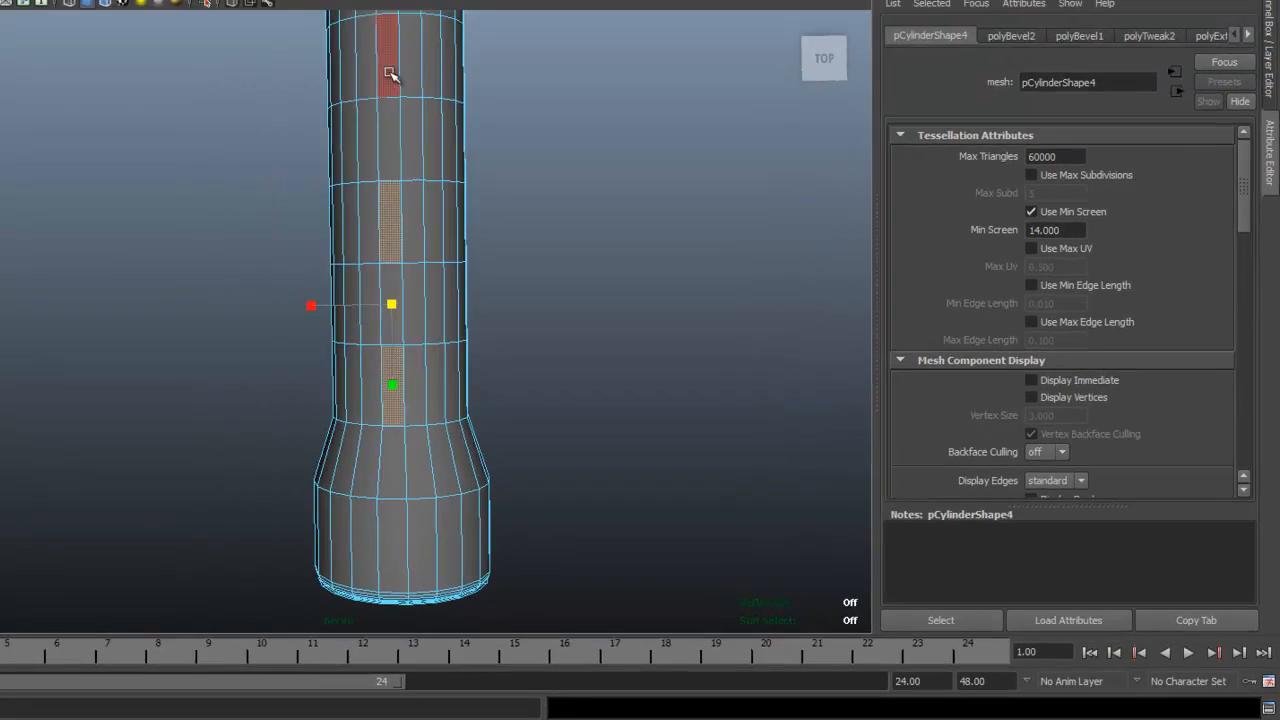
{"action": "left_click", "coordinate": [288, 8], "text": "shift"}
Extend the selection along the same lengthwise row with two more alternating faces toward the grip bands.
{"action": "scroll", "coordinate": [434, 143], "scroll_direction": "down", "scroll_amount": 5}
{"action": "scroll", "coordinate": [634, 278], "scroll_direction": "down", "scroll_amount": 2}
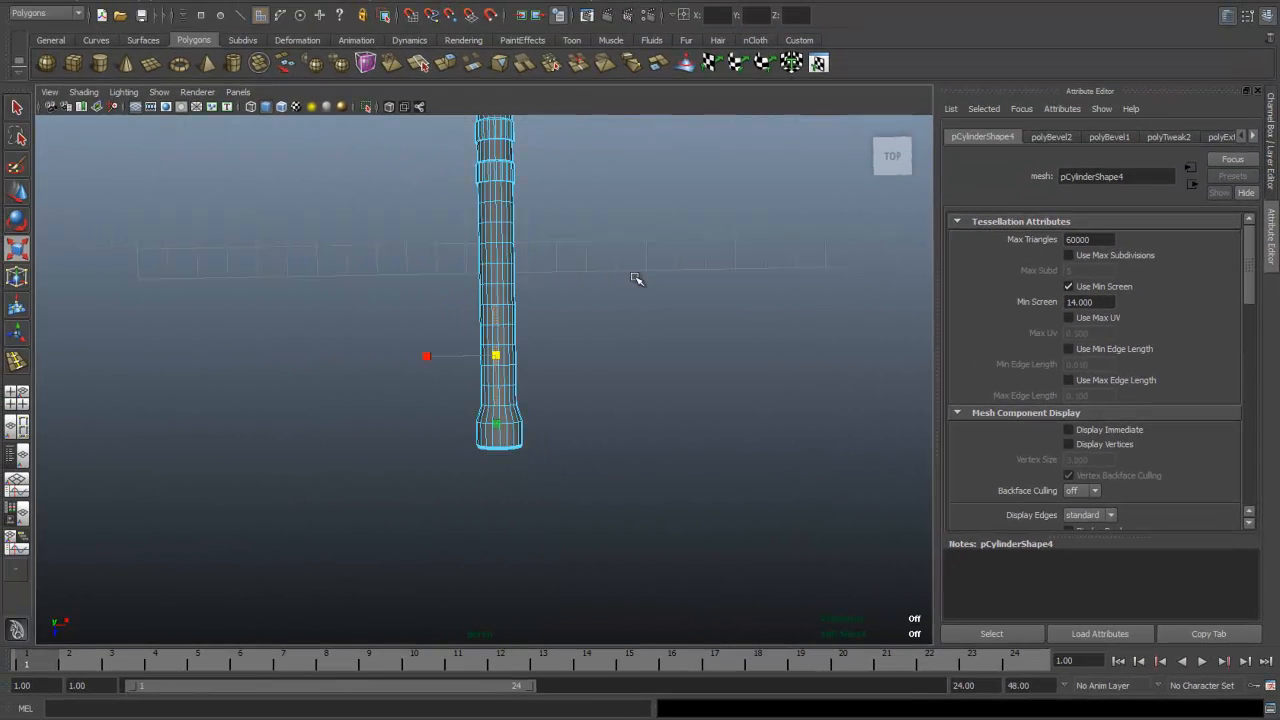
{"action": "scroll", "coordinate": [630, 277], "scroll_direction": "up", "scroll_amount": 2}
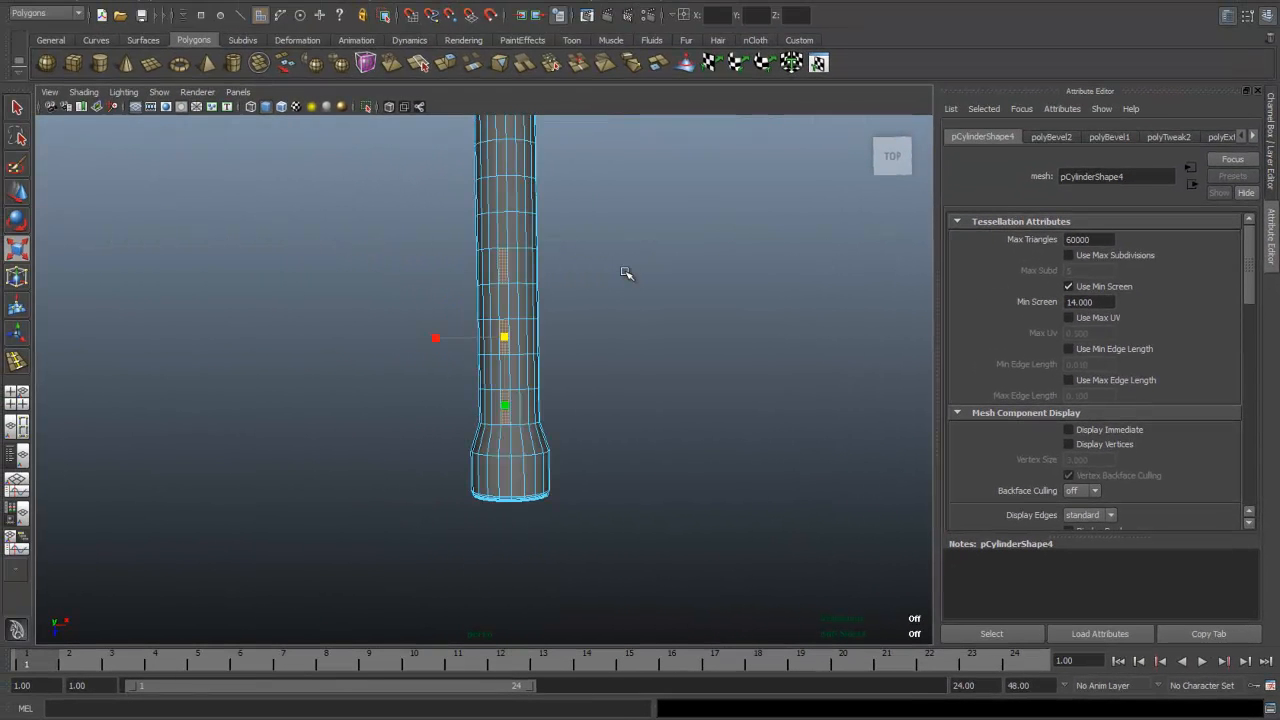
{"action": "left_click", "coordinate": [505, 193], "text": "shift"}
{"action": "scroll", "coordinate": [645, 255], "scroll_direction": "down", "scroll_amount": 1}
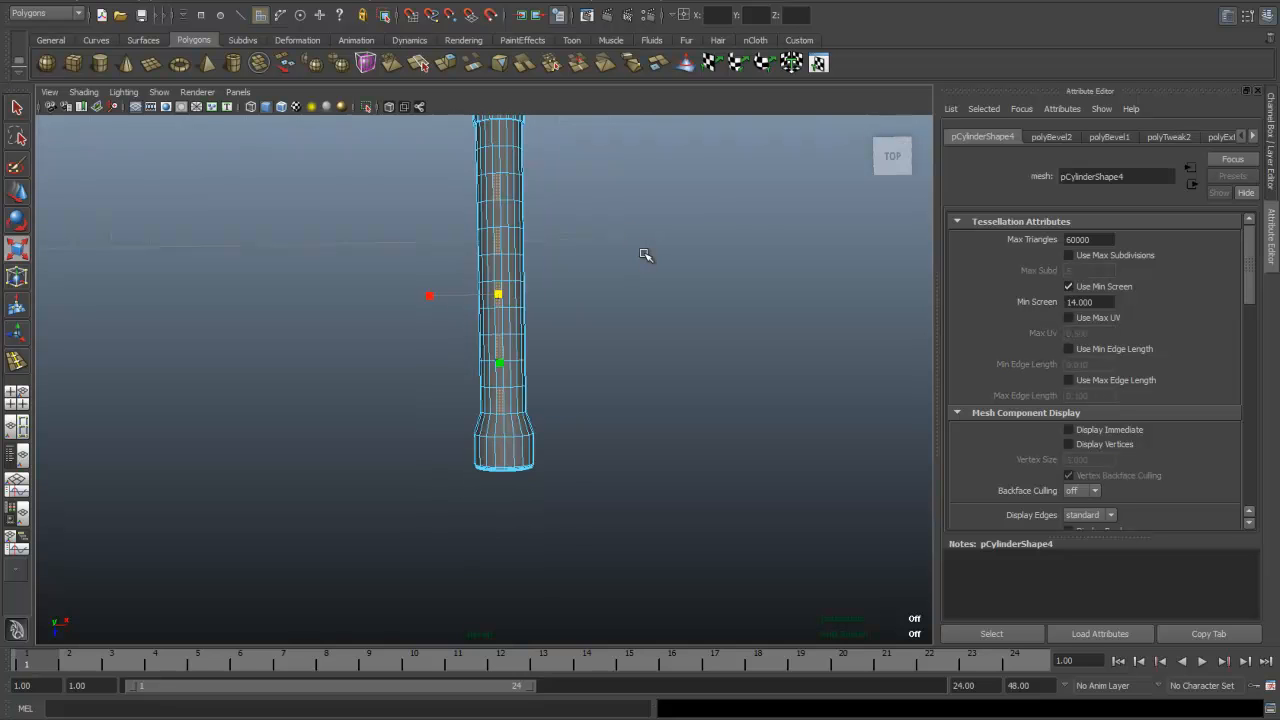
{"action": "scroll", "coordinate": [645, 255], "scroll_direction": "down", "scroll_amount": 1}
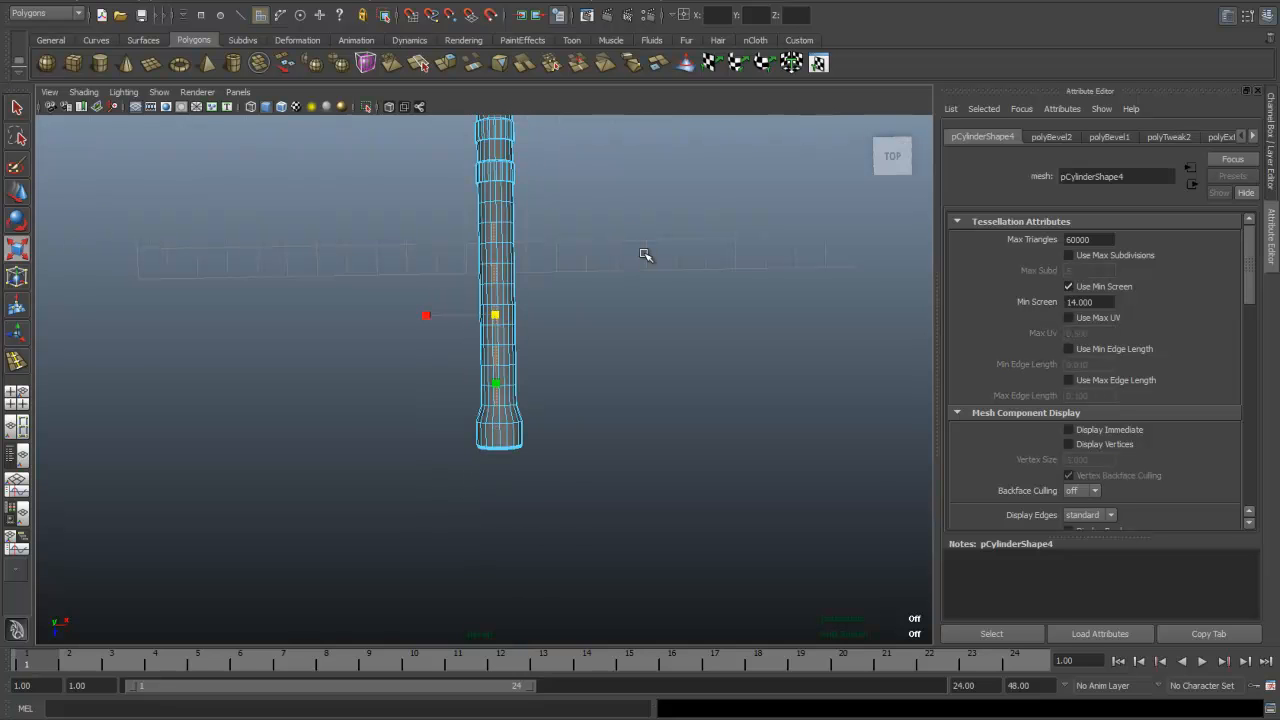
Add the five matching alternating faces of a second lengthwise row to the selection, leaving one row of faces between.
{"action": "scroll", "coordinate": [645, 255], "scroll_direction": "up", "scroll_amount": 1}
{"action": "scroll", "coordinate": [674, 365], "scroll_direction": "up", "scroll_amount": 1}
{"action": "left_click_drag", "start_coordinate": [714, 508], "coordinate": [540, 479], "text": "alt"}
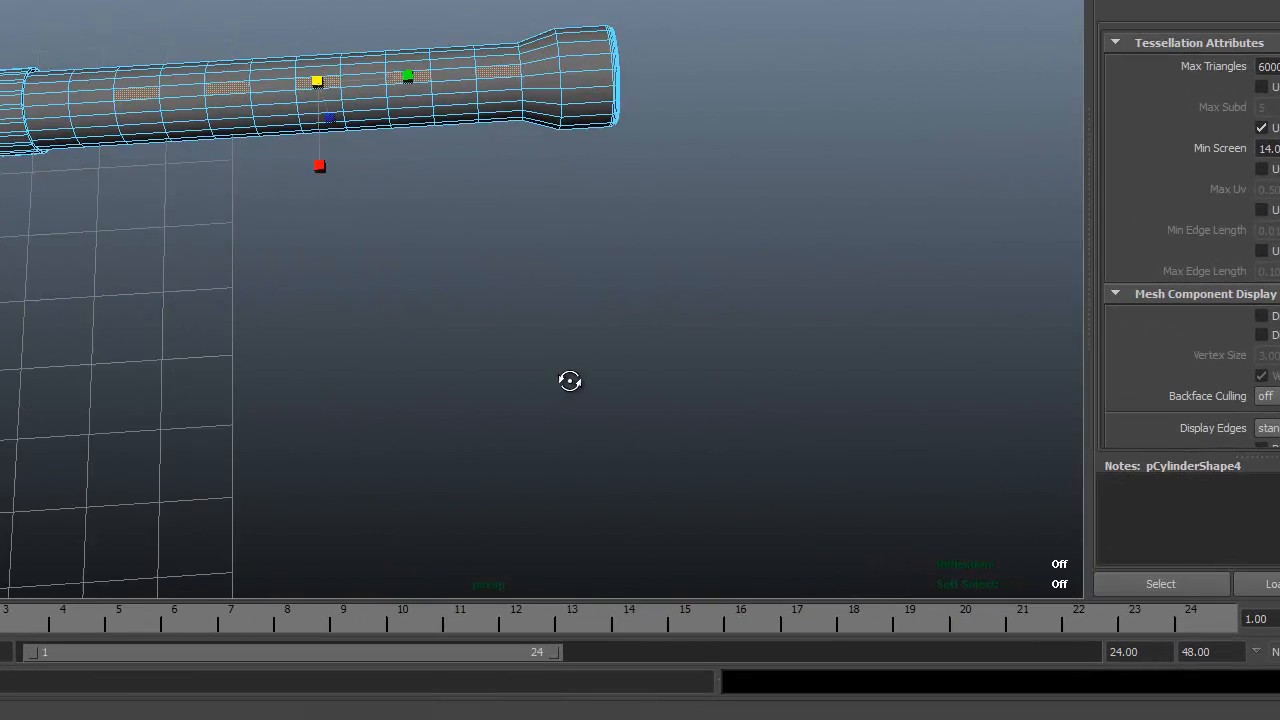
{"action": "left_click_drag", "start_coordinate": [570, 380], "coordinate": [571, 380], "text": "alt"}
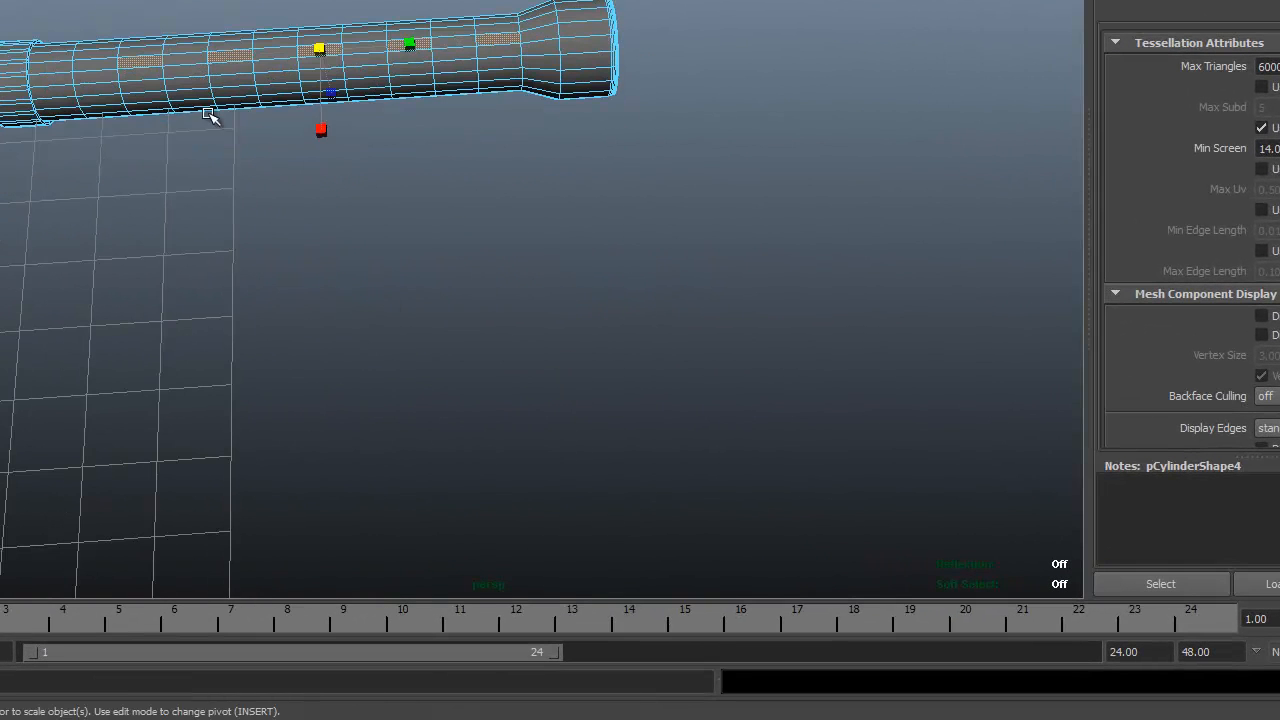
{"action": "left_click", "coordinate": [158, 88], "text": "shift"}
{"action": "left_click", "coordinate": [240, 80], "text": "shift"}
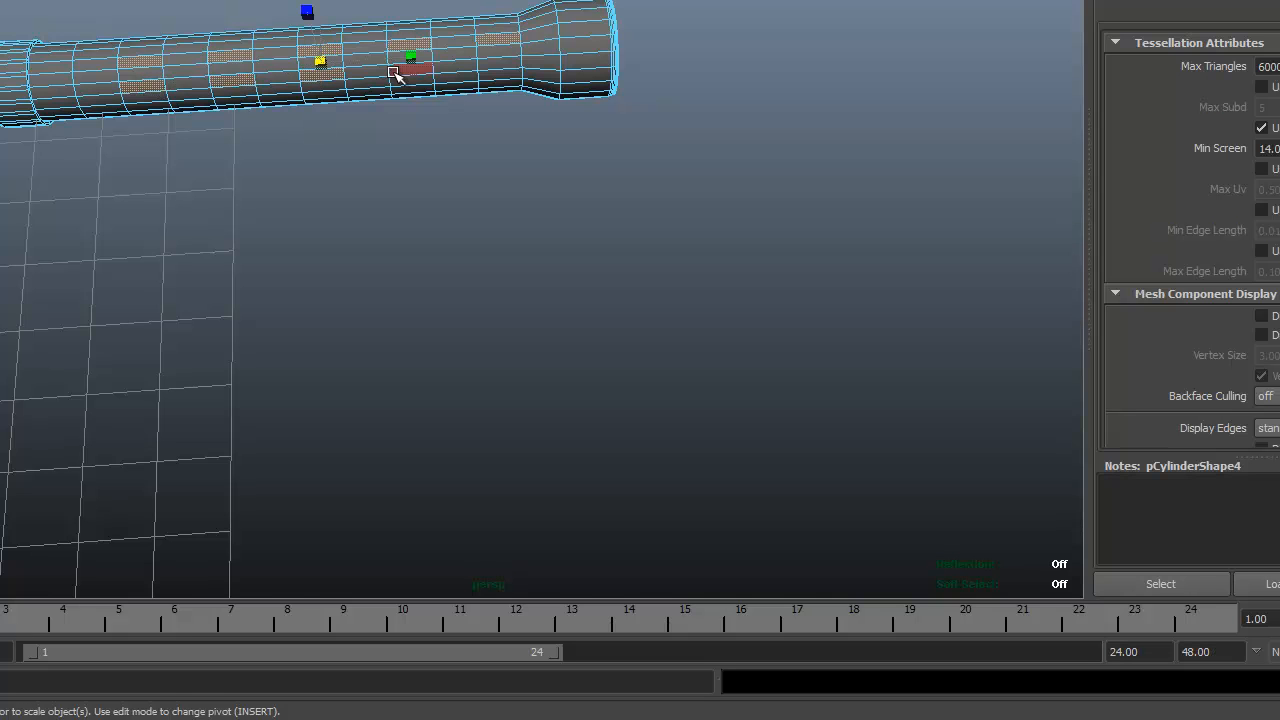
Add the five matching alternating faces of the third lengthwise handle row to the selection, leaving one row of faces between.
{"action": "left_click_drag", "start_coordinate": [500, 90], "coordinate": [508, 181], "text": "alt"}
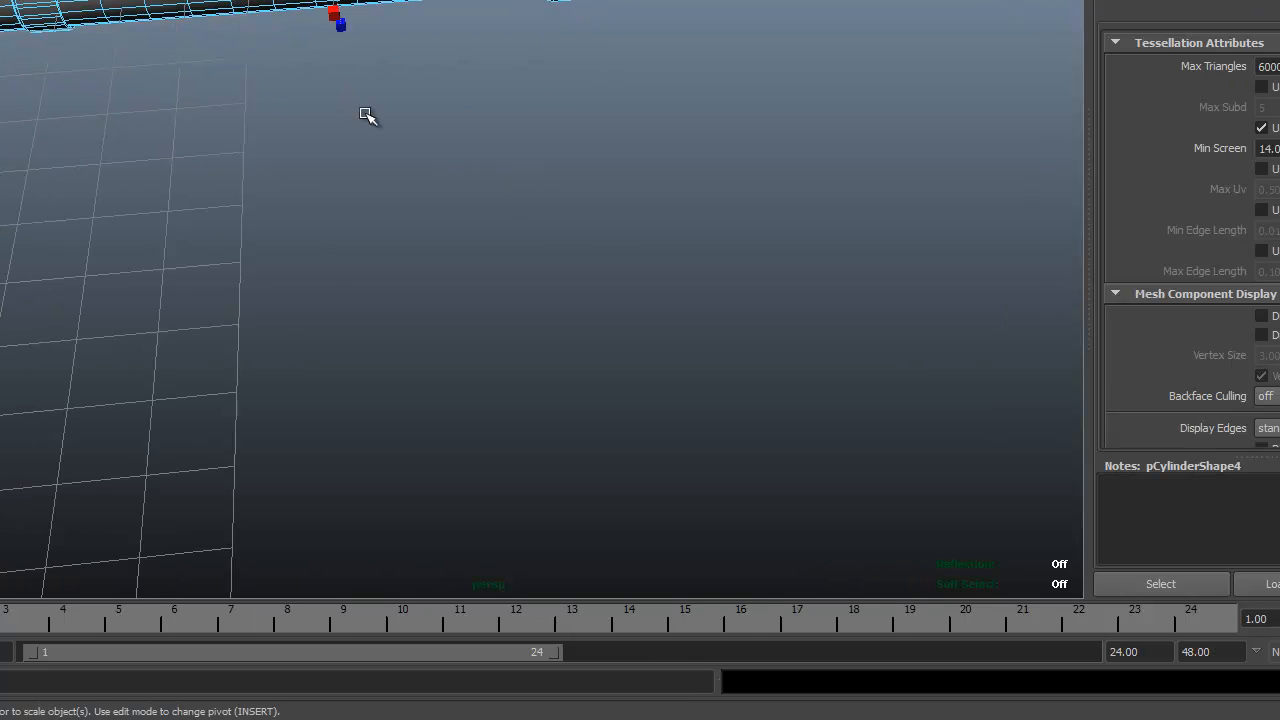
{"action": "key", "text": "f"}
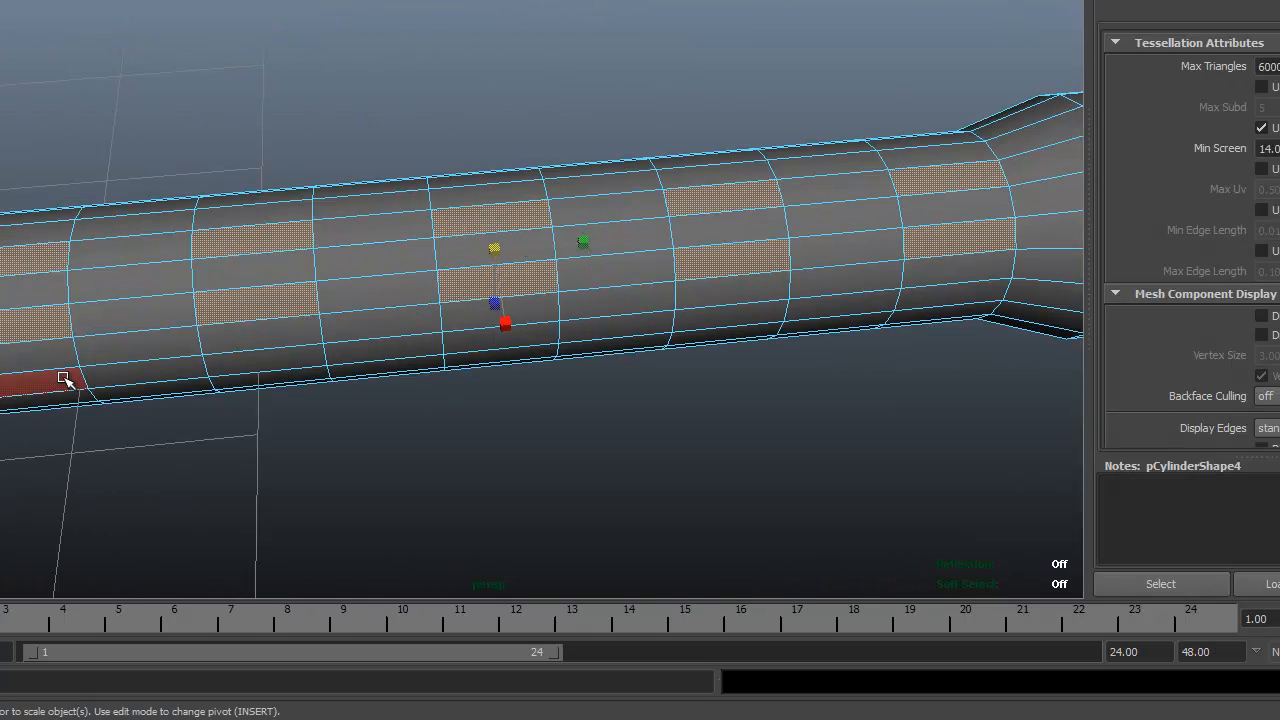
{"action": "left_click", "coordinate": [271, 361], "text": "shift"}
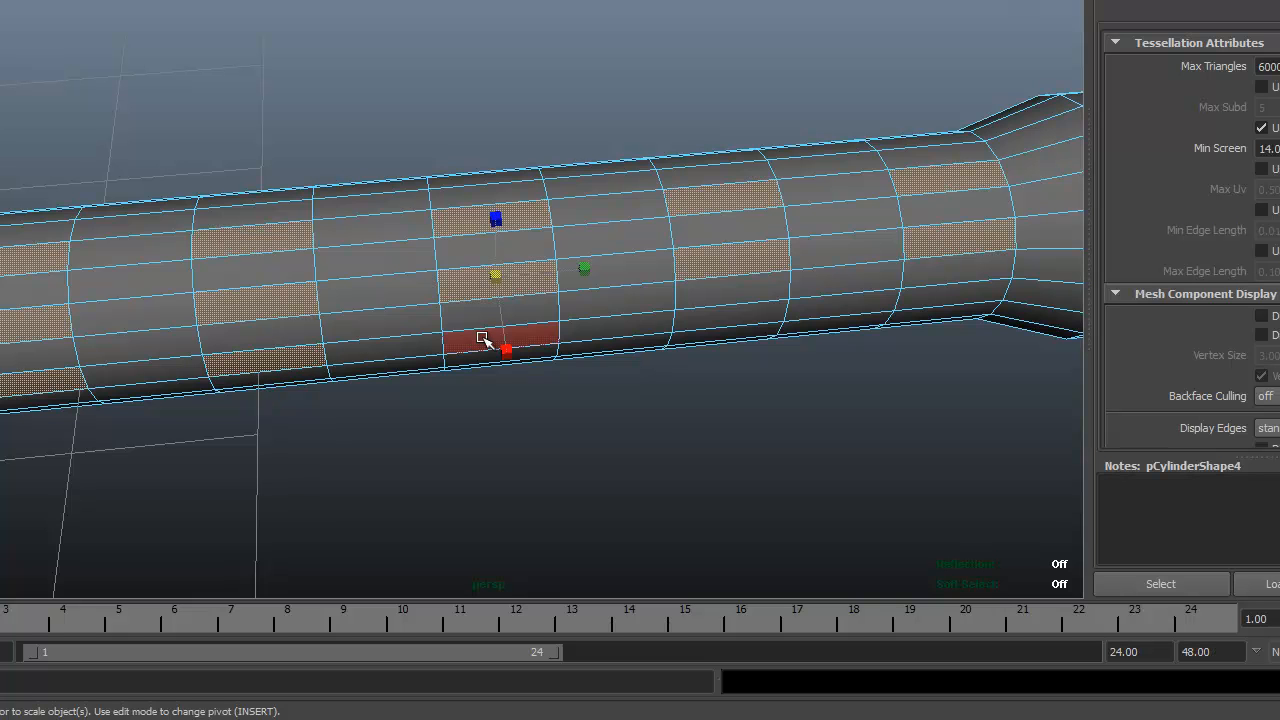
{"action": "left_click", "coordinate": [484, 339], "text": "shift"}
{"action": "left_click", "coordinate": [690, 314], "text": "shift"}
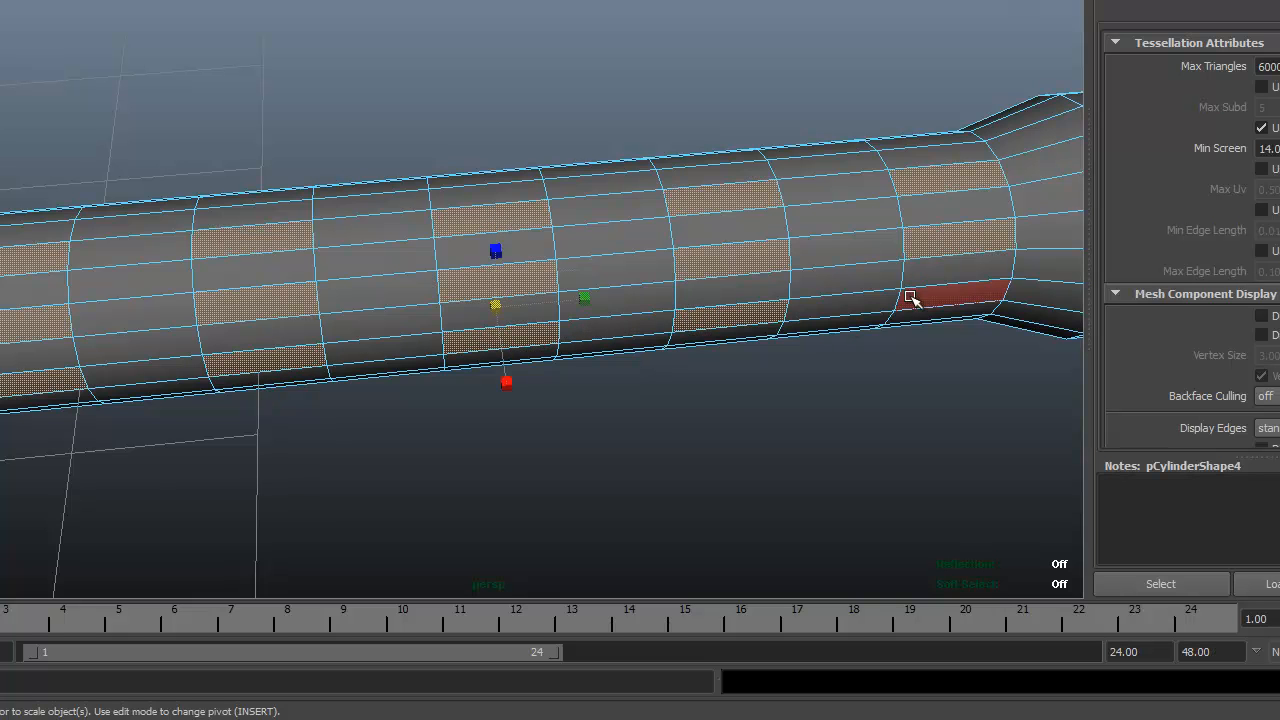
Add the five alternating faces of the fourth lengthwise row around the handle to the selection, again skipping one row.
{"action": "left_click_drag", "start_coordinate": [714, 343], "coordinate": [728, 428], "text": "alt"}
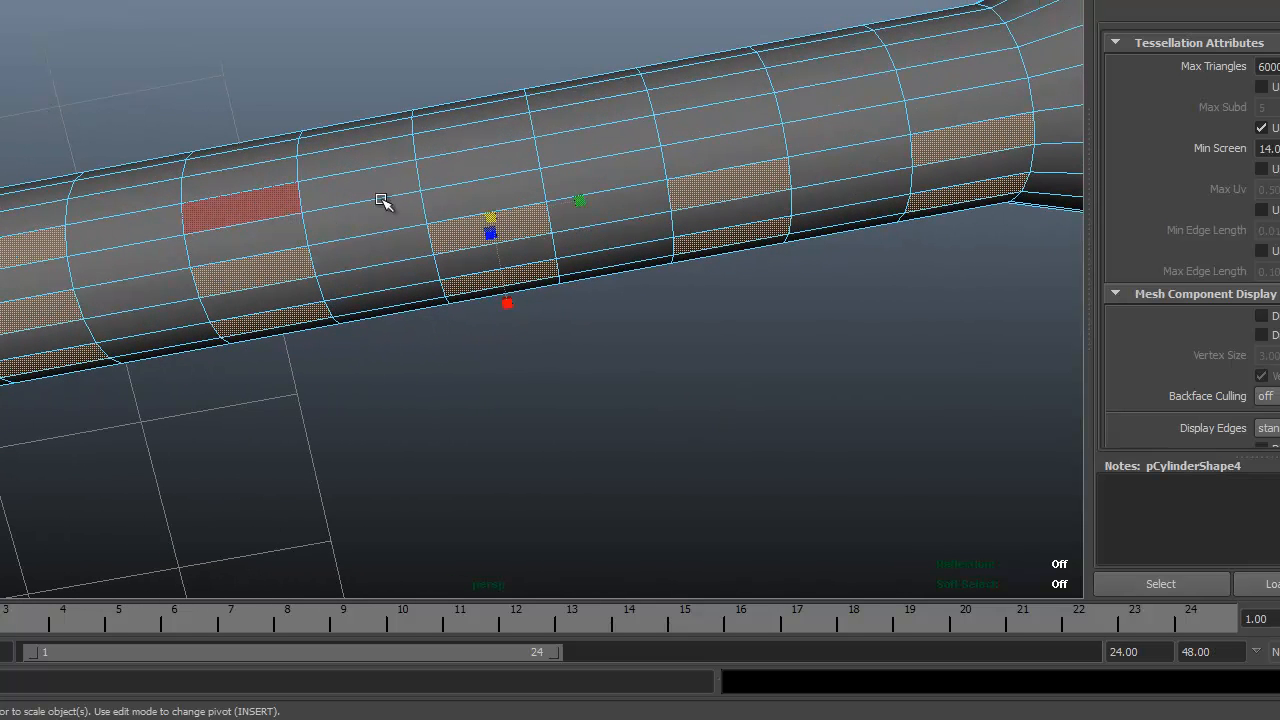
{"action": "left_click", "coordinate": [295, 207], "text": "shift"}
{"action": "left_click", "coordinate": [468, 172], "text": "shift"}
{"action": "left_click", "coordinate": [700, 125], "text": "shift"}
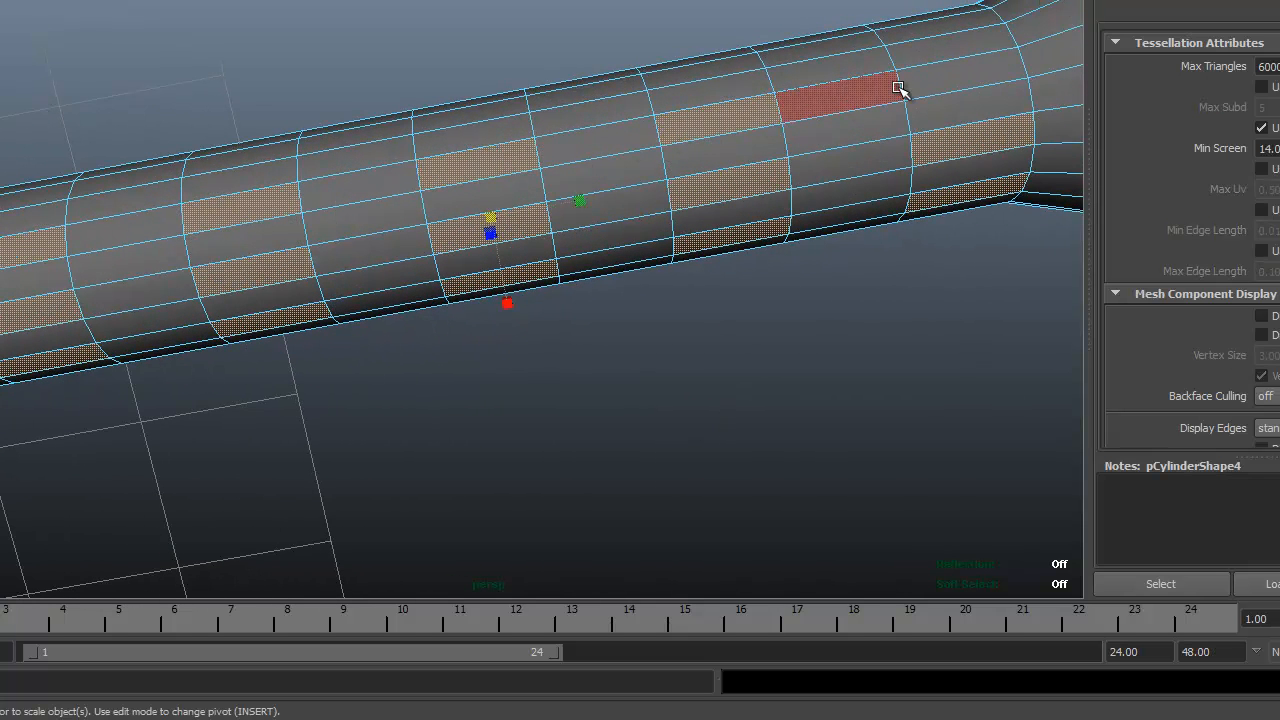
{"action": "left_click", "coordinate": [926, 80], "text": "shift"}
Continue the face pattern around the handle with the five alternating faces of the fifth lengthwise row.
{"action": "left_click_drag", "start_coordinate": [669, 314], "coordinate": [690, 410], "text": "alt"}
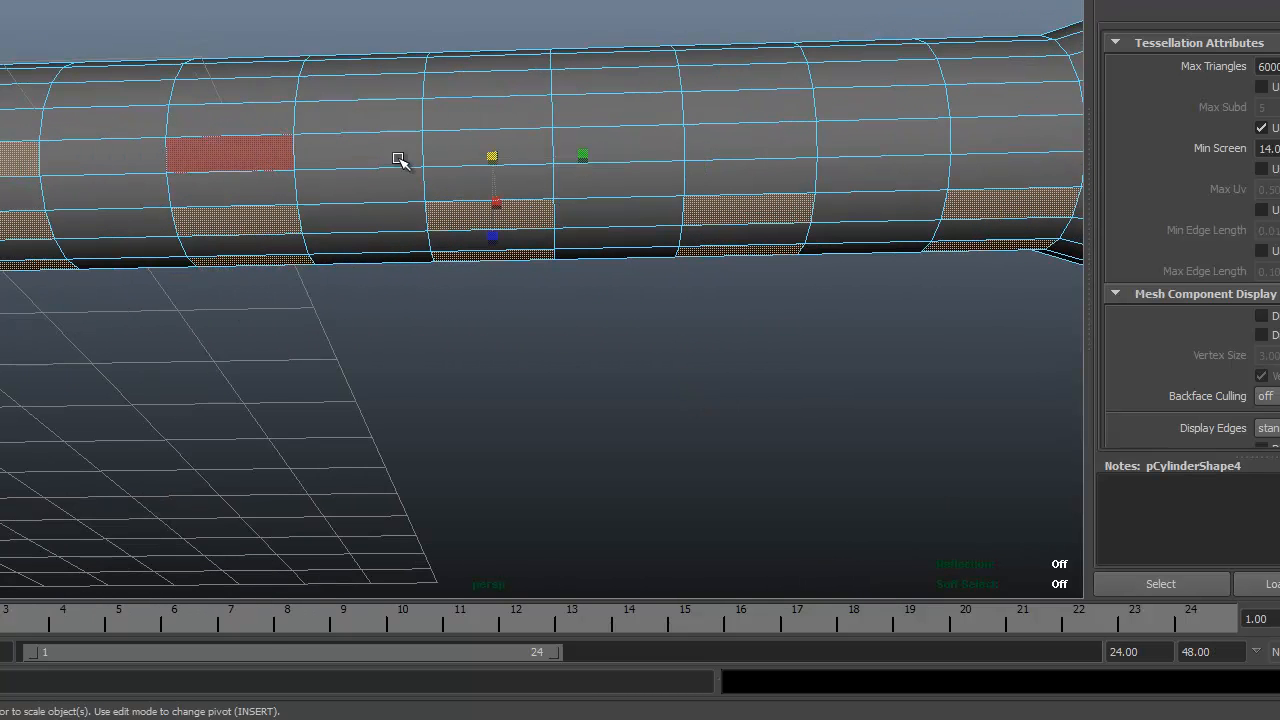
{"action": "left_click", "coordinate": [486, 151], "text": "shift"}
{"action": "left_click", "coordinate": [864, 153], "text": "shift"}
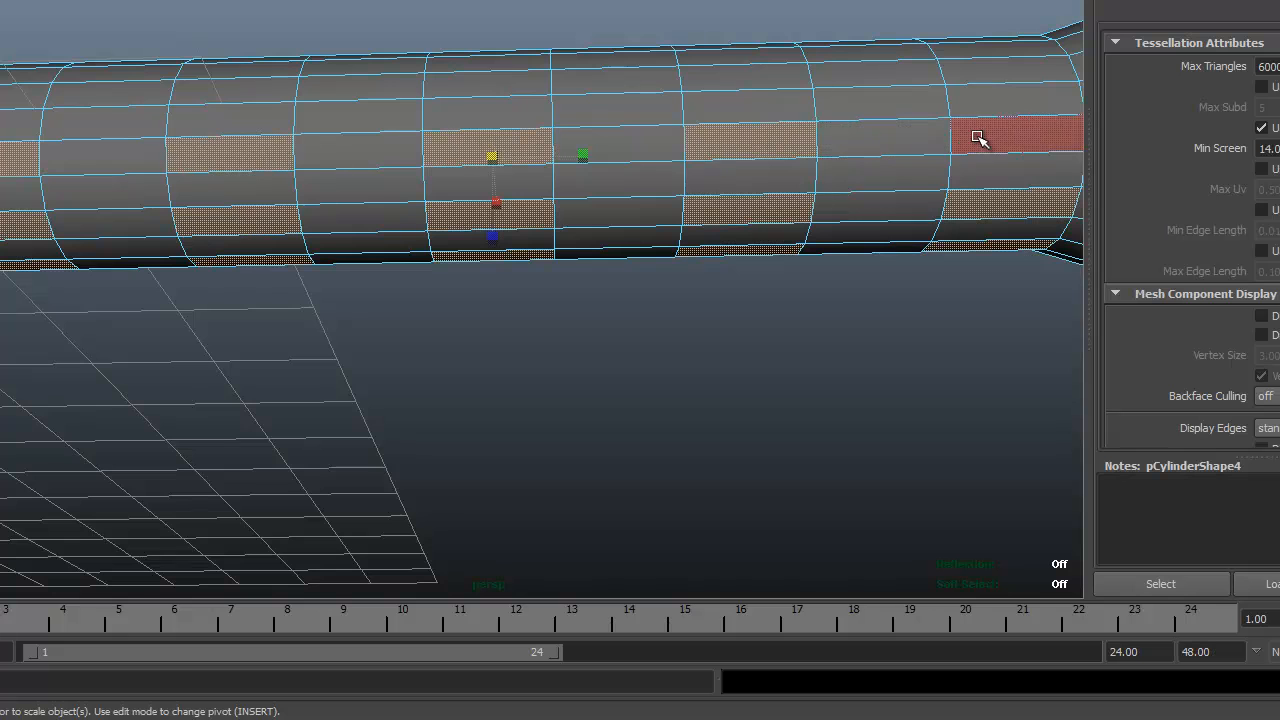
{"action": "left_click", "coordinate": [980, 134], "text": "shift"}
Add the five alternating faces of the sixth lengthwise row to the selection, aligned with the rows already selected.
{"action": "left_click_drag", "start_coordinate": [743, 323], "coordinate": [771, 357], "text": "alt"}
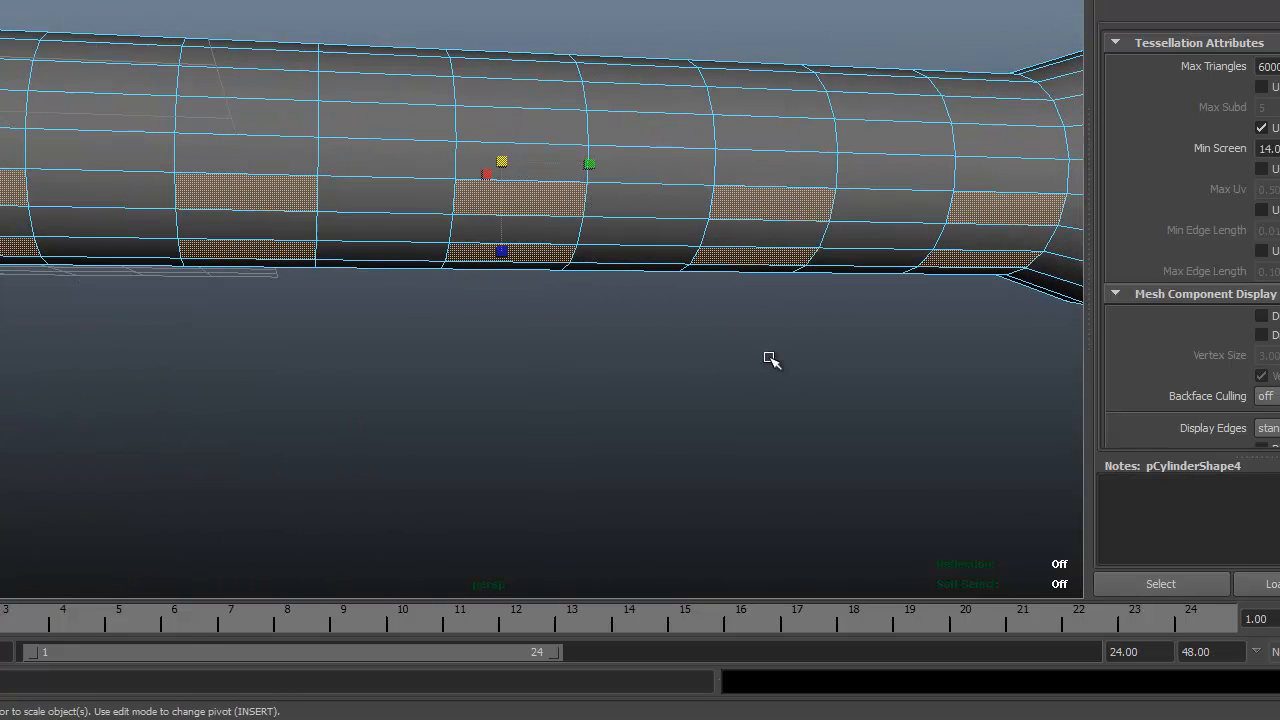
{"action": "left_click", "coordinate": [117, 141], "text": "shift"}
{"action": "left_click", "coordinate": [310, 138], "text": "shift"}
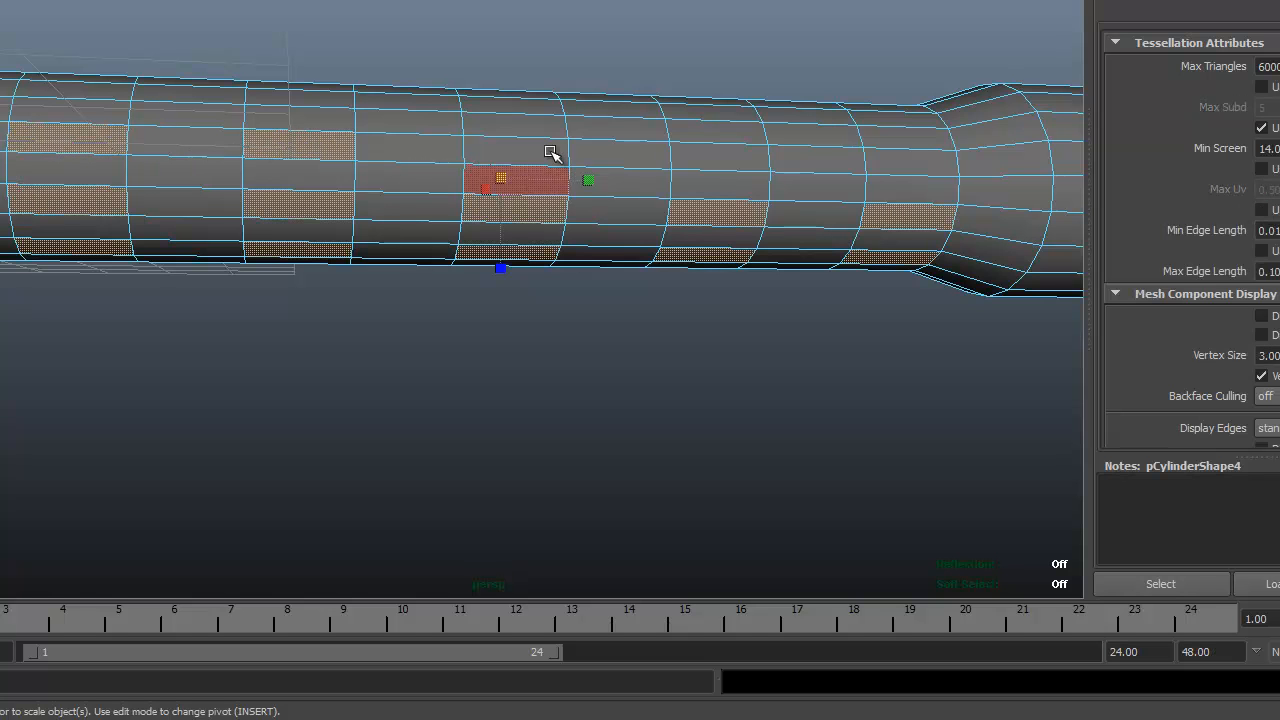
{"action": "left_click", "coordinate": [551, 154], "text": "shift"}
{"action": "left_click", "coordinate": [736, 157], "text": "shift"}
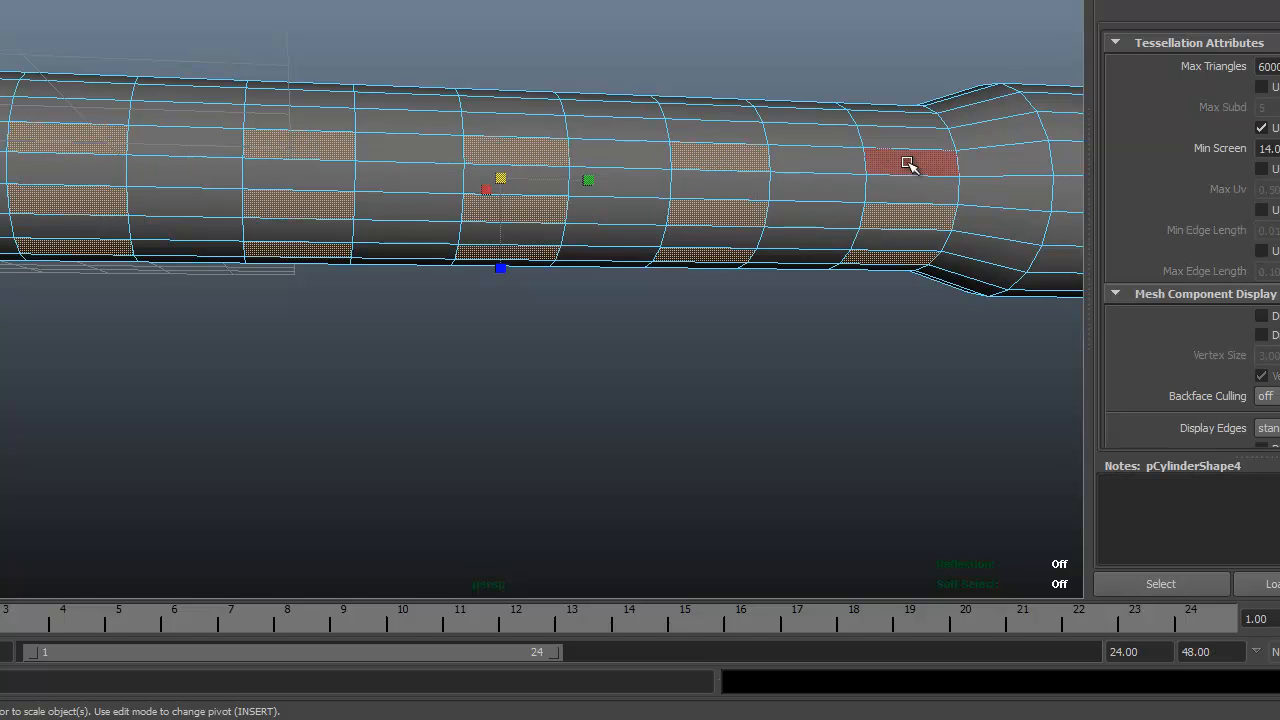
{"action": "left_click", "coordinate": [849, 212], "text": "shift"}
Extend the selection around the handle with the five alternating faces of the seventh lengthwise row.
{"action": "left_click_drag", "start_coordinate": [680, 340], "coordinate": [692, 426], "text": "alt"}
{"action": "left_click", "coordinate": [106, 253], "text": "shift"}
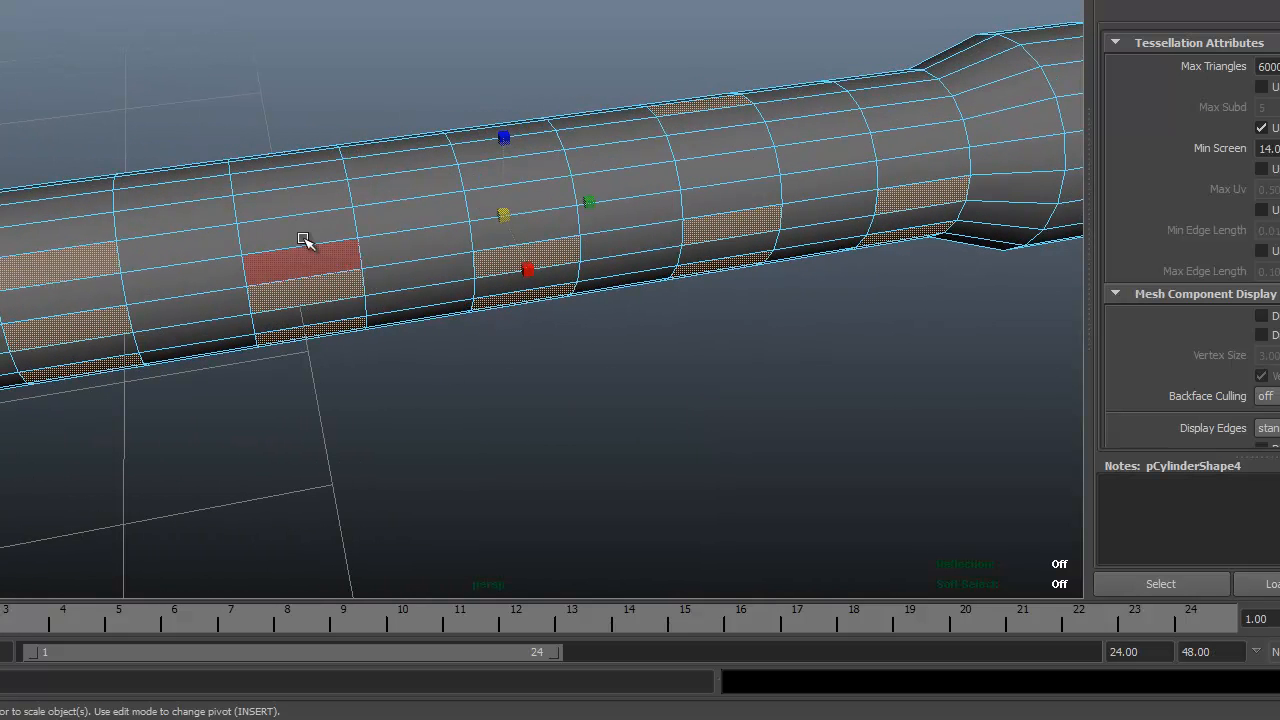
{"action": "left_click", "coordinate": [306, 225], "text": "shift"}
{"action": "left_click", "coordinate": [510, 197], "text": "shift"}
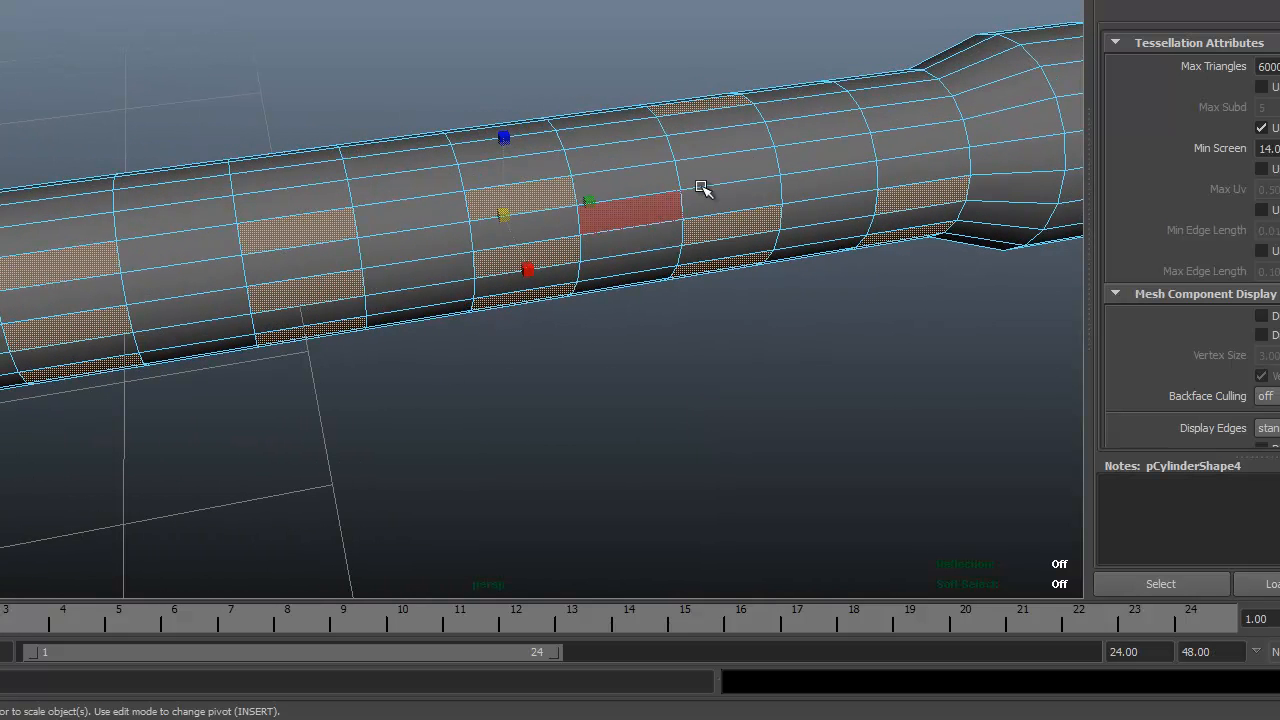
{"action": "left_click", "coordinate": [766, 170], "text": "shift"}
{"action": "left_click", "coordinate": [905, 147], "text": "shift"}
Add the matching alternating faces of the eighth lengthwise row, from the grip bands to the flared pommel.
{"action": "left_click_drag", "start_coordinate": [777, 317], "coordinate": [746, 376], "text": "alt"}
{"action": "left_click", "coordinate": [84, 266], "text": "shift"}
{"action": "left_click", "coordinate": [297, 254], "text": "shift"}
{"action": "left_click", "coordinate": [480, 240], "text": "shift"}
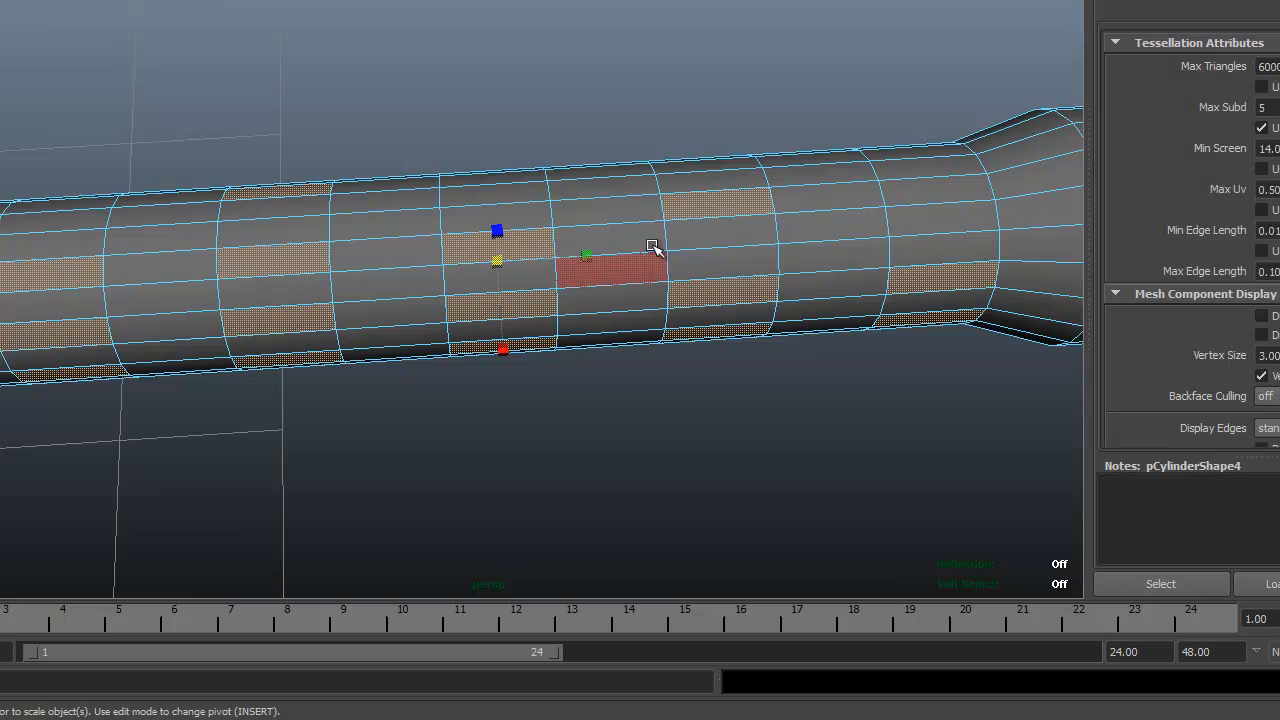
{"action": "left_click", "coordinate": [700, 234], "text": "shift"}
{"action": "left_click", "coordinate": [920, 222], "text": "shift"}
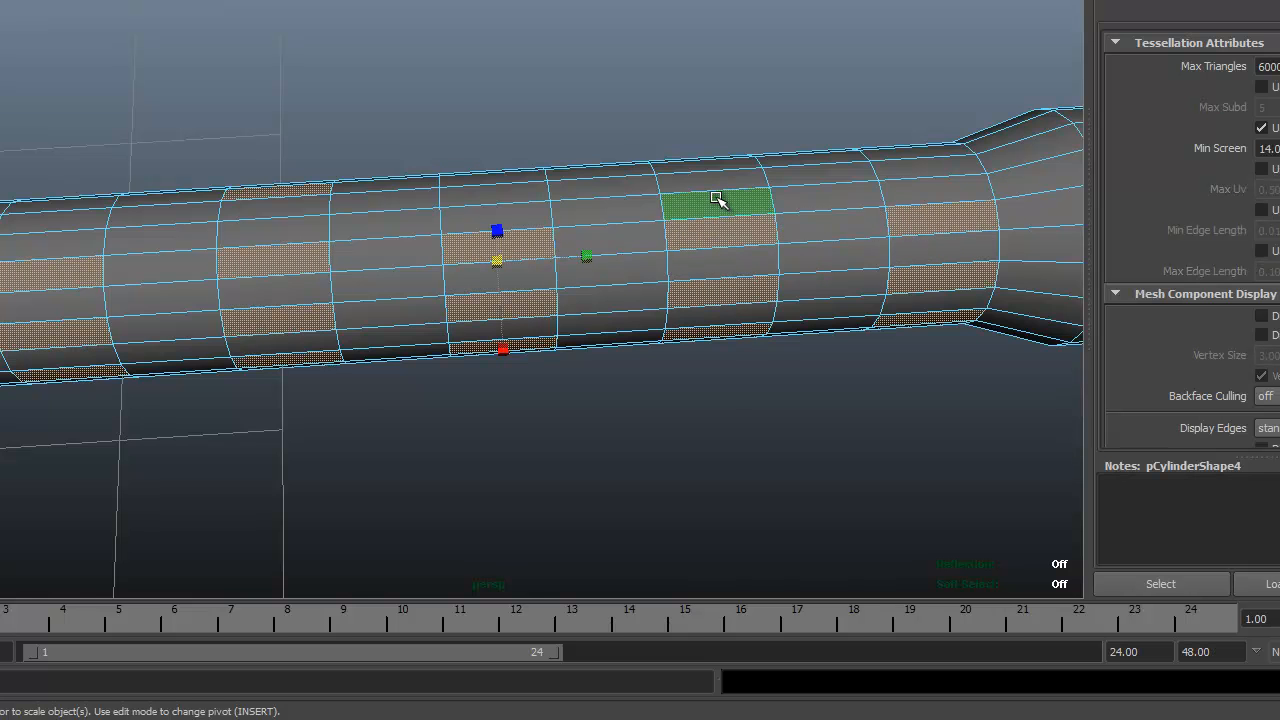
Add the alternating faces of the ninth lengthwise row to the selection, leaving one row of faces between.
{"action": "left_click_drag", "start_coordinate": [666, 376], "coordinate": [670, 430], "text": "alt"}
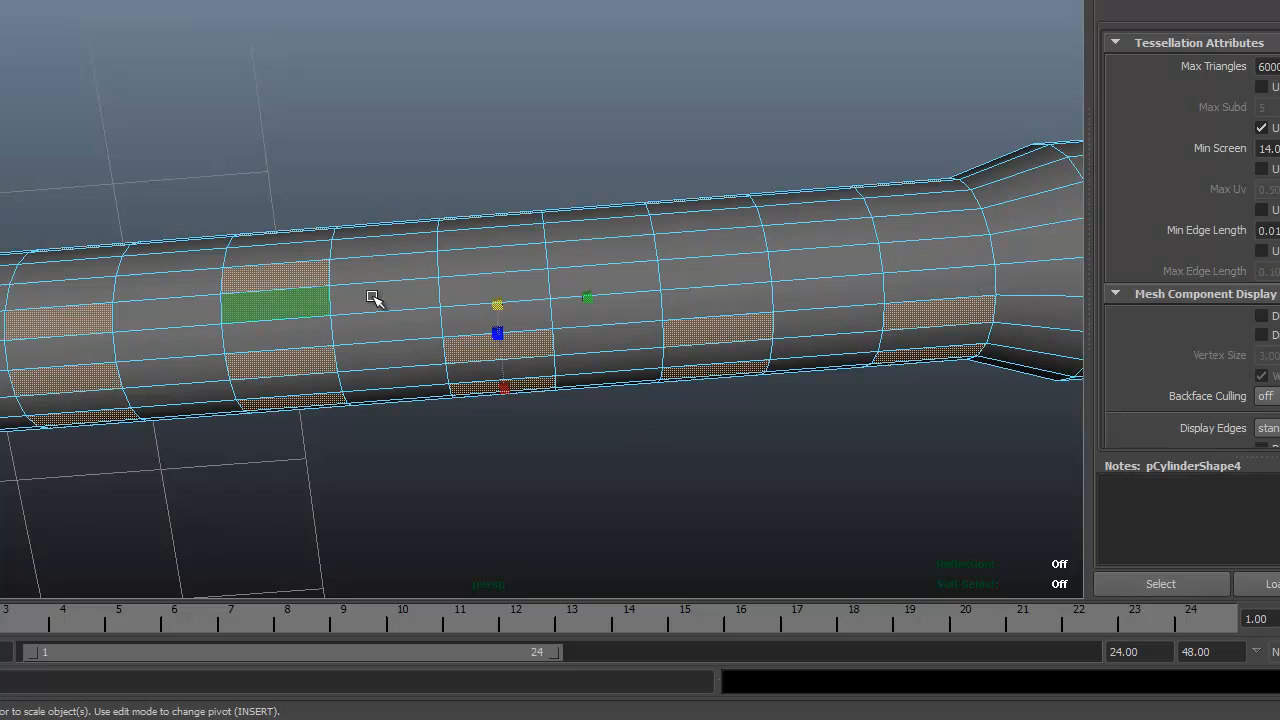
{"action": "left_click", "coordinate": [476, 290], "text": "shift"}
{"action": "left_click", "coordinate": [701, 279], "text": "shift"}
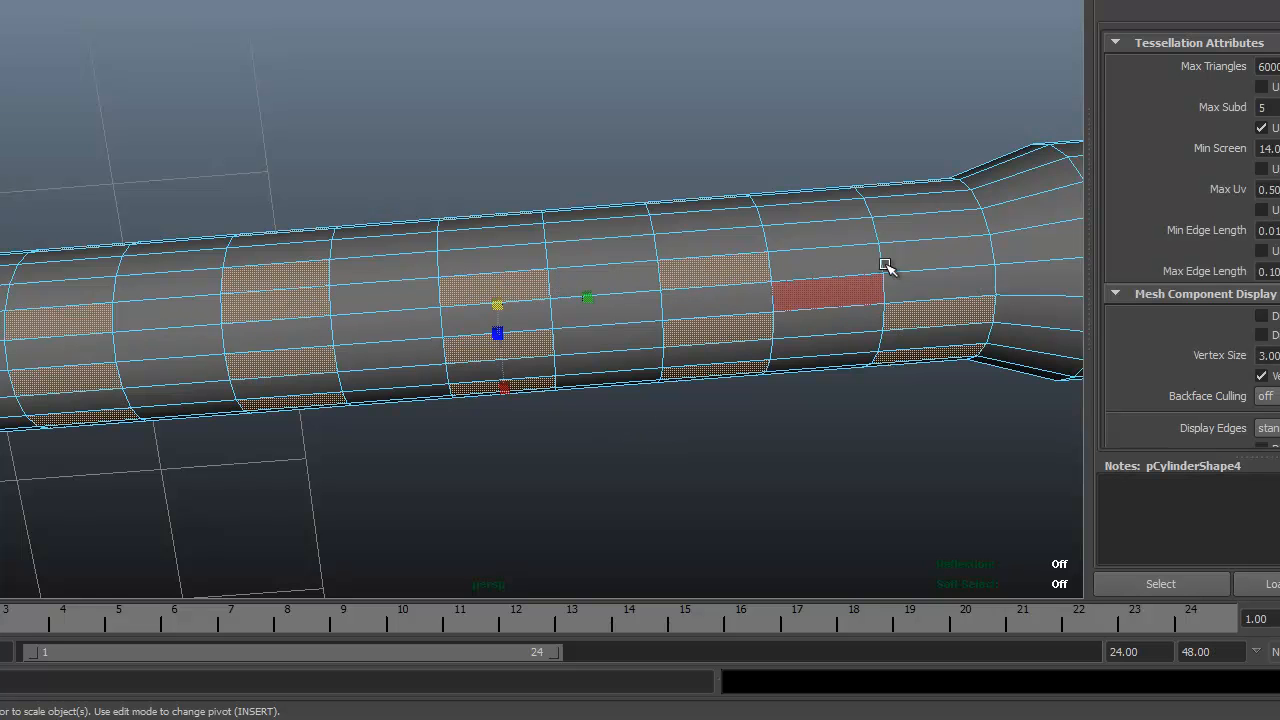
{"action": "left_click", "coordinate": [906, 260], "text": "shift"}
Complete the pattern around the handle by adding the five alternating faces of the last remaining lengthwise row.
{"action": "left_click_drag", "start_coordinate": [757, 452], "coordinate": [766, 491], "text": "alt"}
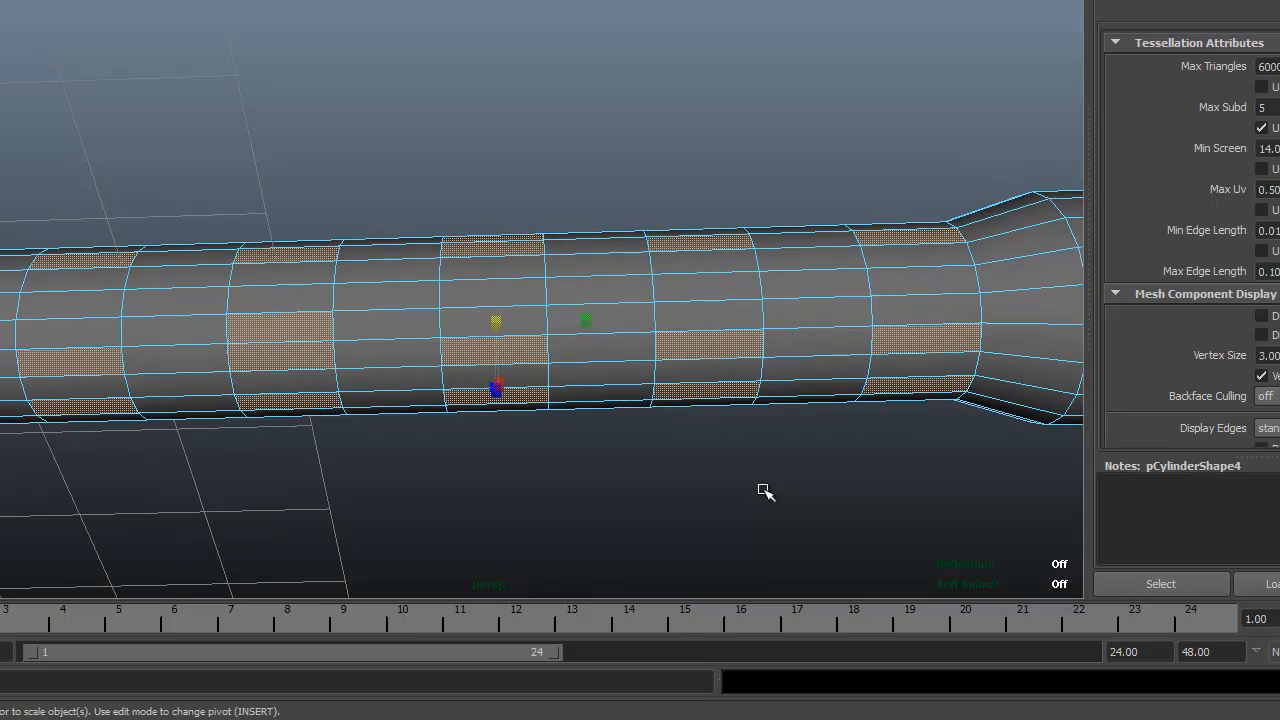
{"action": "left_click", "coordinate": [106, 305], "text": "shift"}
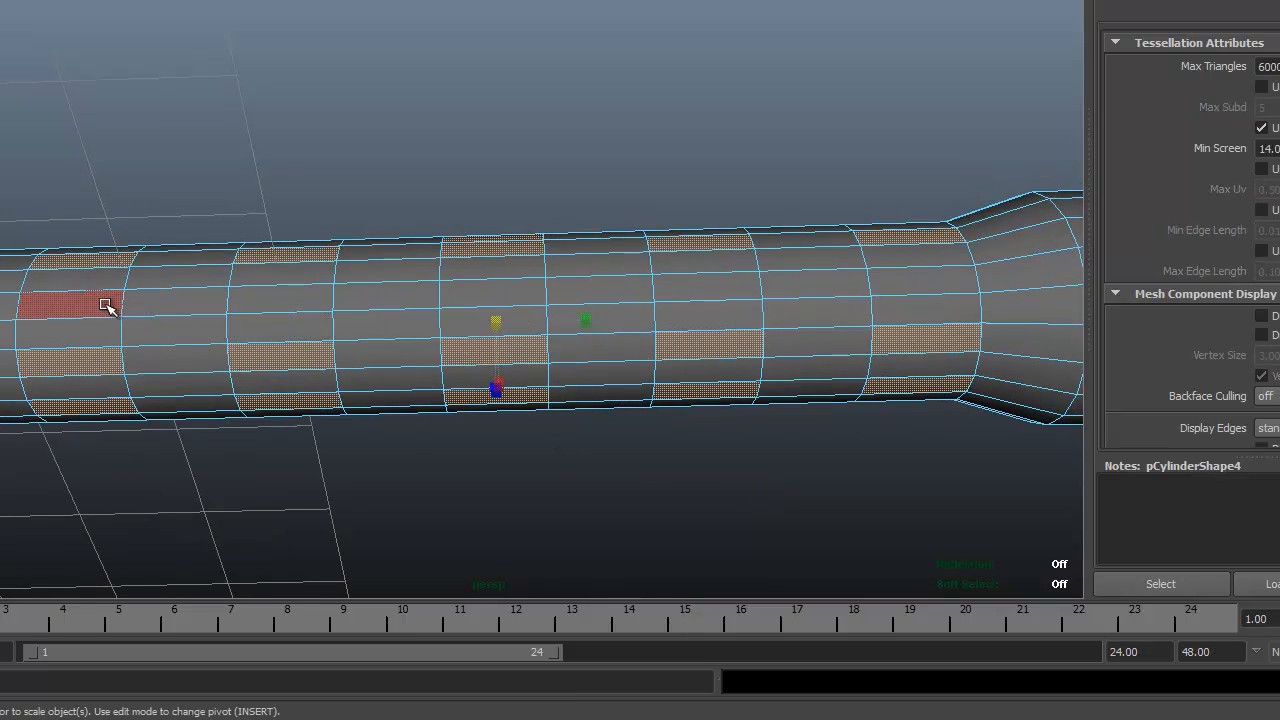
{"action": "left_click", "coordinate": [309, 300], "text": "shift"}
{"action": "left_click", "coordinate": [480, 297], "text": "shift"}
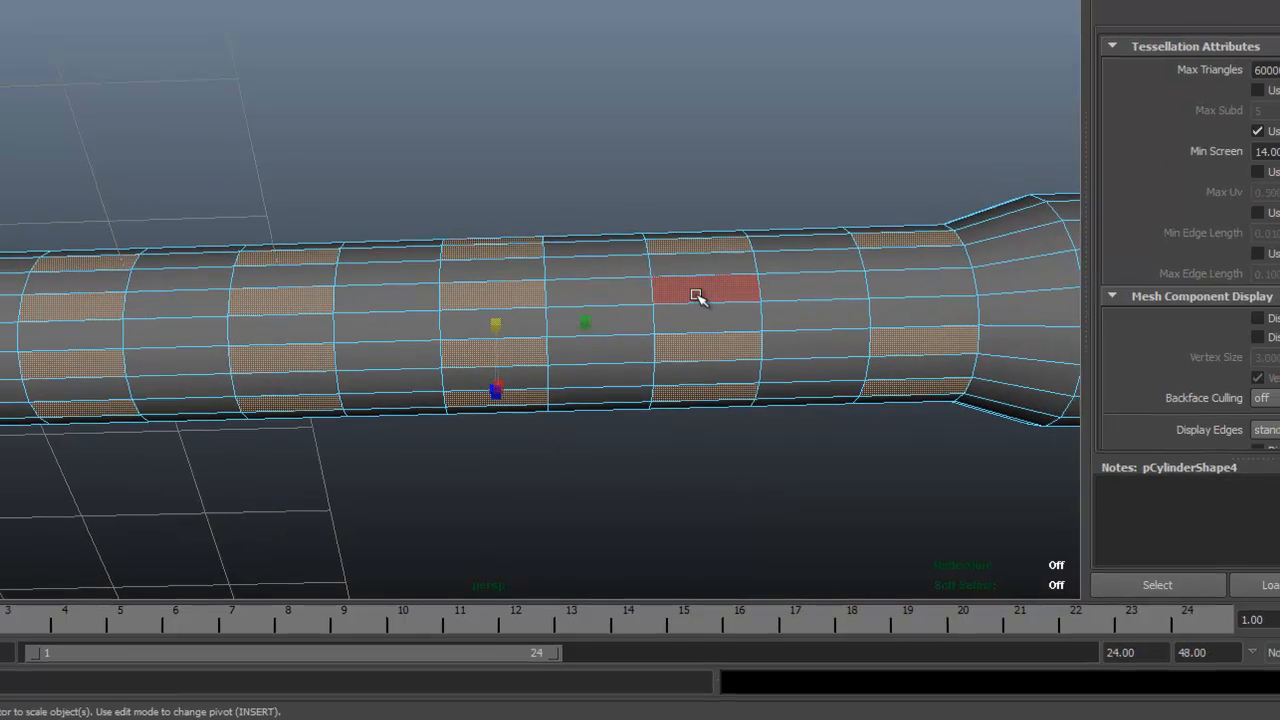
{"action": "left_click", "coordinate": [699, 295], "text": "shift"}
{"action": "left_click", "coordinate": [896, 287], "text": "shift"}
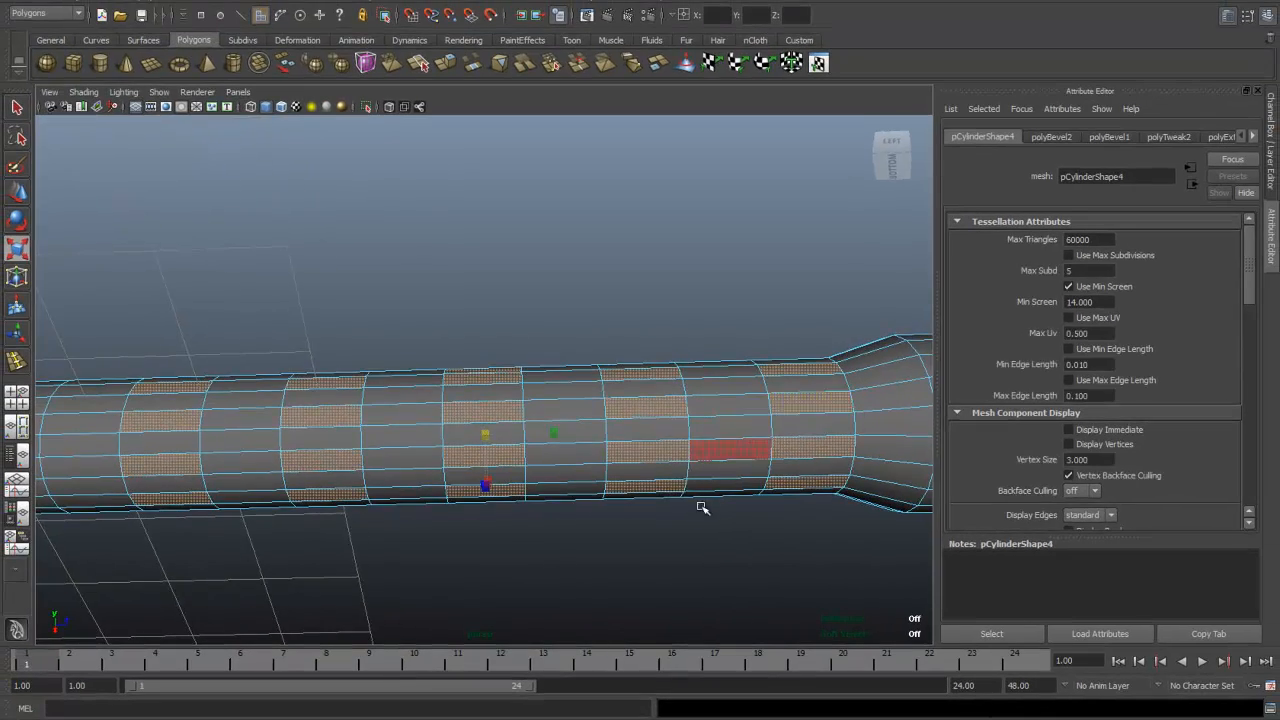
Extrude all the selected grip faces and scale them up uniformly so they rise outward from the handle.
{"action": "right_click_drag", "start_coordinate": [702, 508], "coordinate": [694, 510], "text": "alt"}
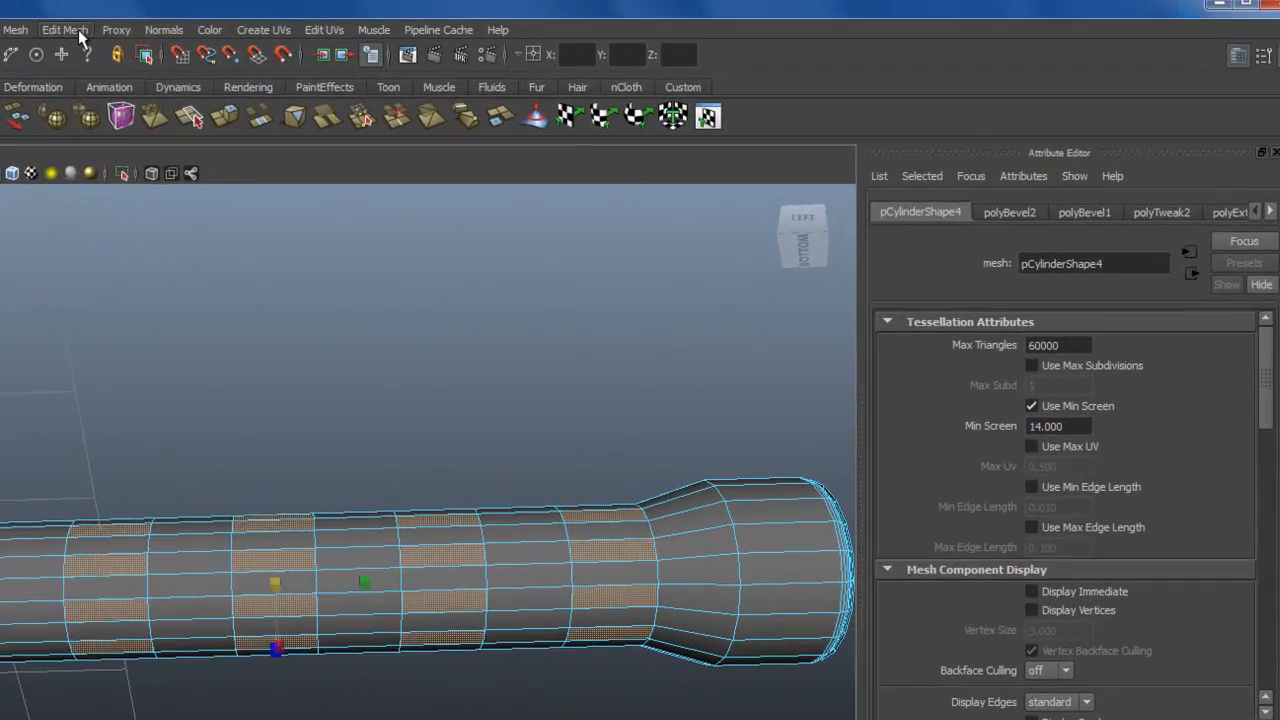
{"action": "left_click", "coordinate": [65, 35]}
{"action": "left_click", "coordinate": [92, 84]}
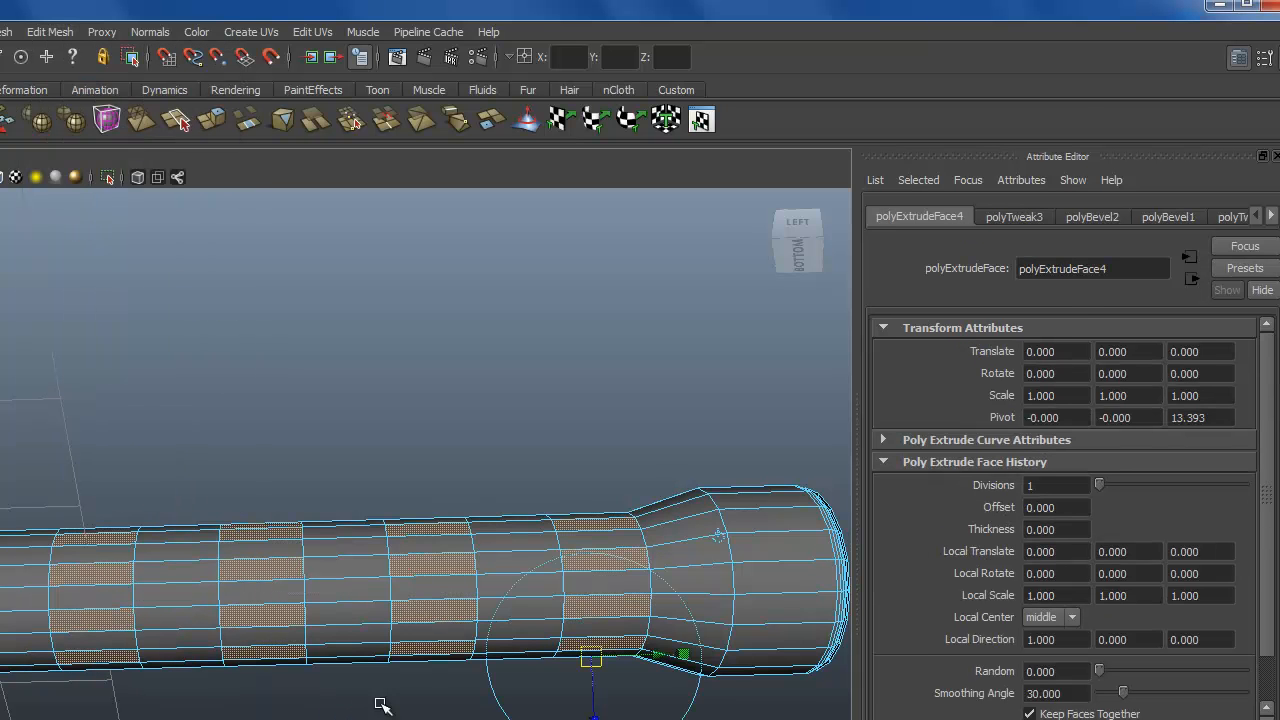
{"action": "key", "text": "r"}
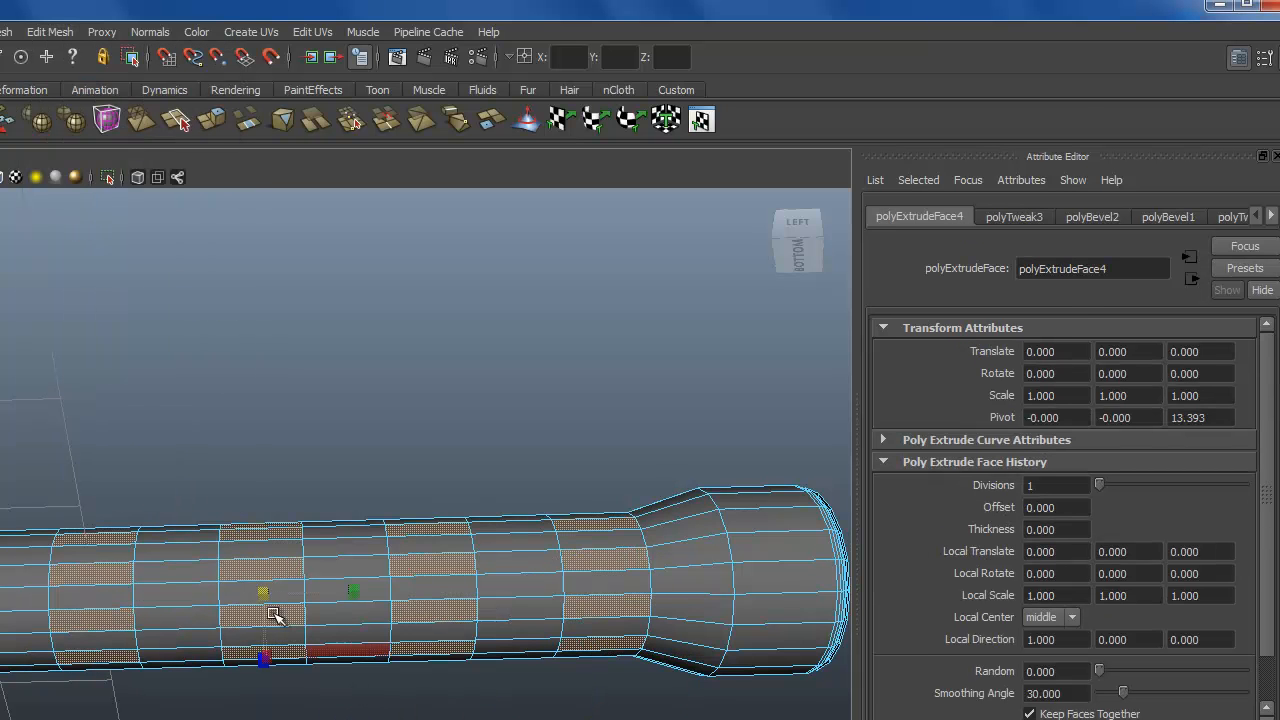
{"action": "left_click_drag", "start_coordinate": [263, 594], "coordinate": [300, 604]}
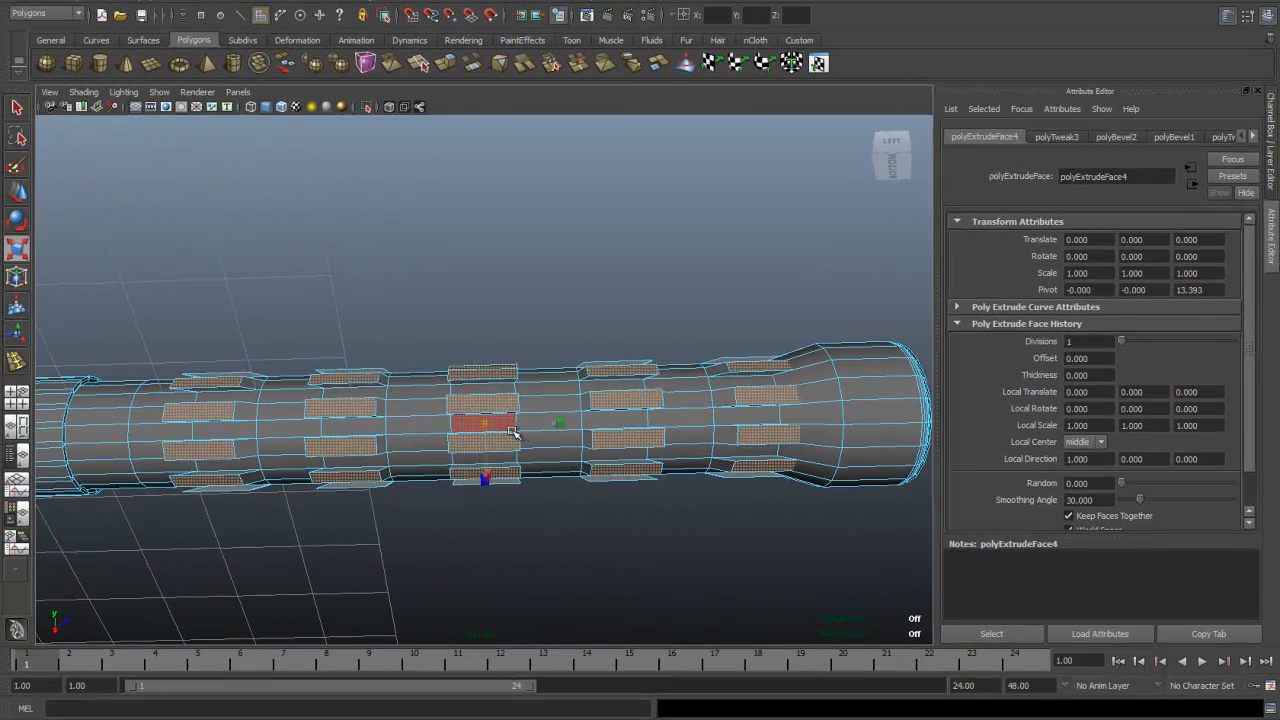
{"action": "left_click_drag", "start_coordinate": [511, 430], "coordinate": [507, 431]}
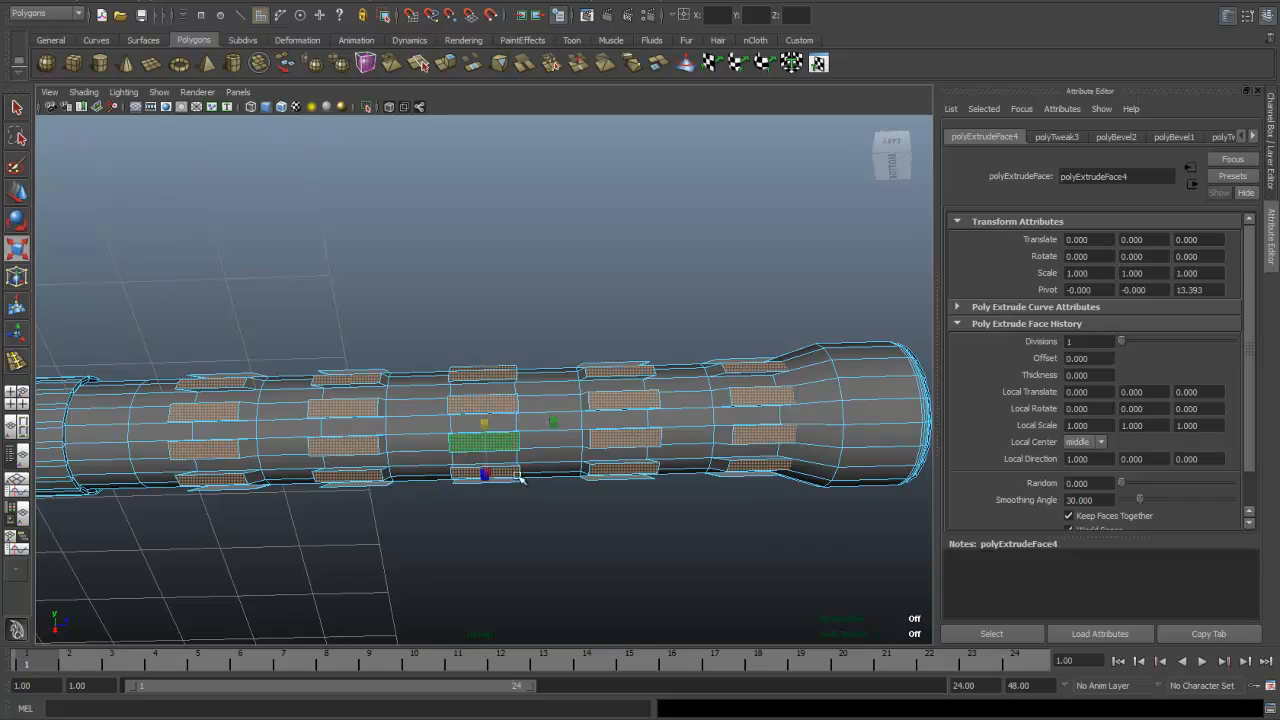
Compress the extruded grip faces along the handle's length and scale them up uniformly to shape slightly slanted raised blocks.
{"action": "left_click_drag", "start_coordinate": [573, 553], "coordinate": [586, 440], "text": "alt"}
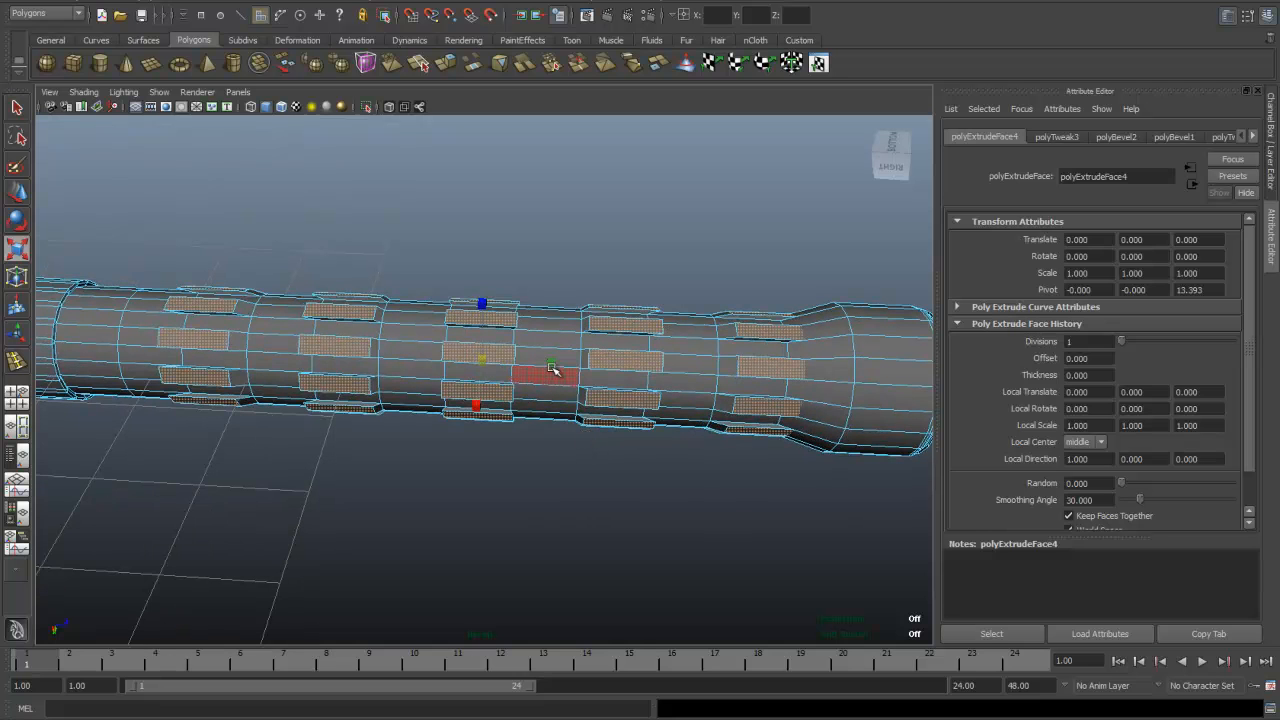
{"action": "left_click_drag", "start_coordinate": [552, 366], "coordinate": [546, 368]}
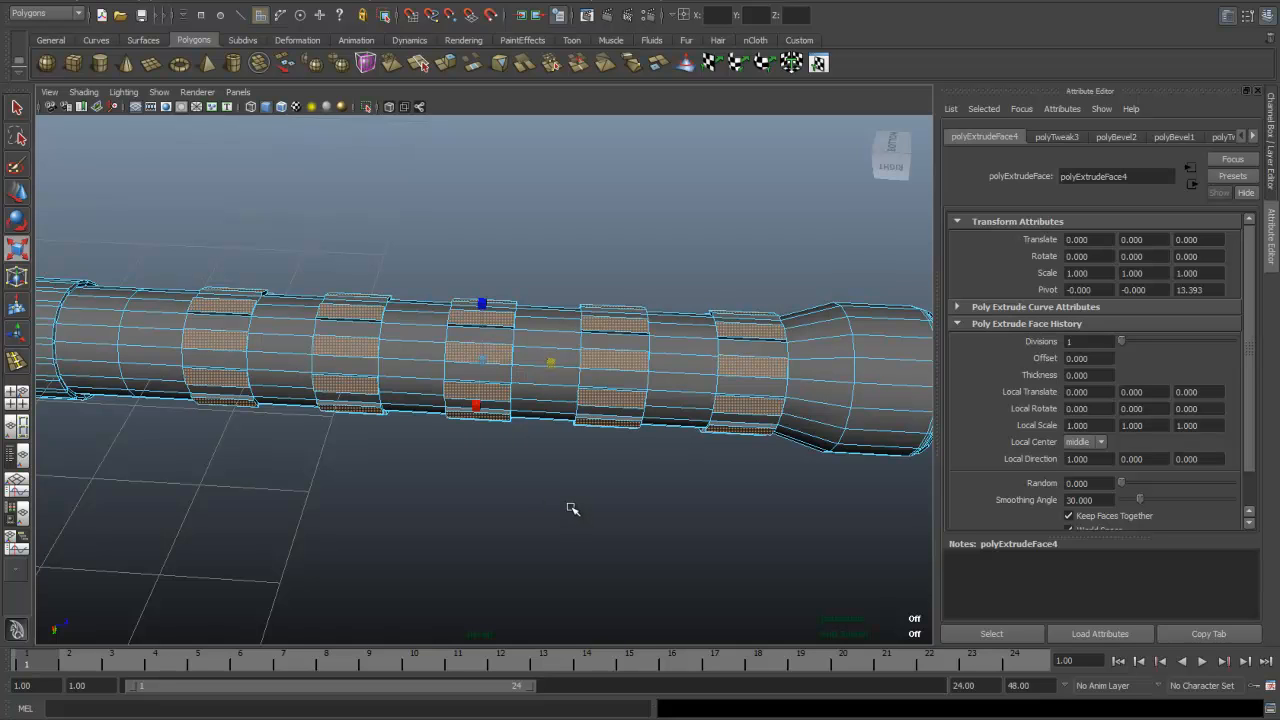
{"action": "left_click_drag", "start_coordinate": [484, 360], "coordinate": [500, 367]}
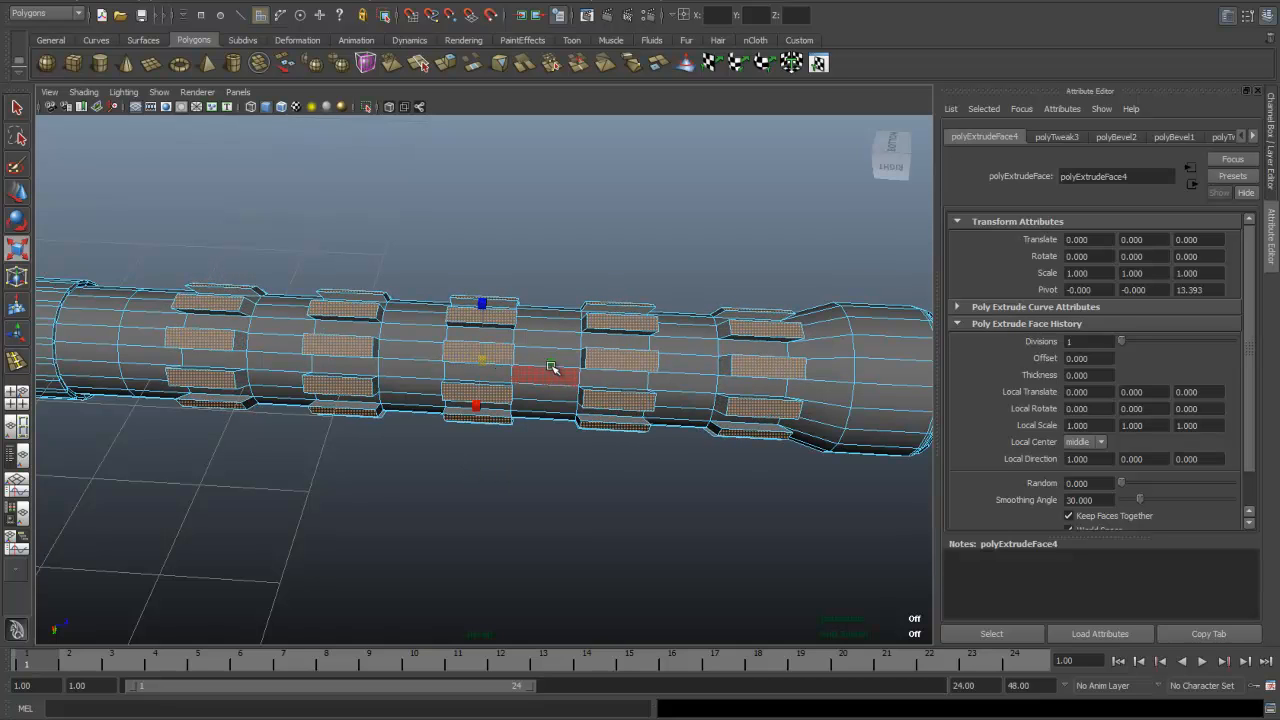
{"action": "left_click_drag", "start_coordinate": [551, 365], "coordinate": [548, 365]}
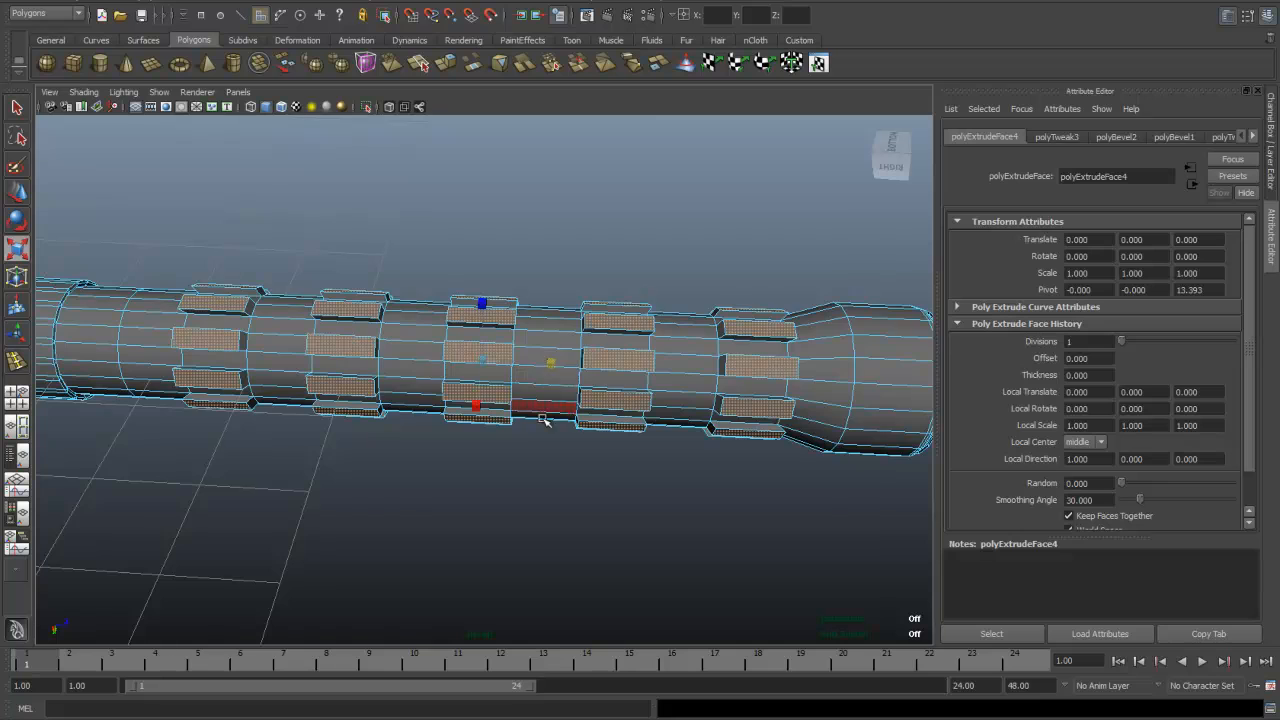
Return to object mode, select the whole handle, apply Smooth to it, and deselect it to inspect the result.
{"action": "scroll", "coordinate": [559, 445], "scroll_direction": "down", "scroll_amount": 3}
{"action": "scroll", "coordinate": [560, 446], "scroll_direction": "down", "scroll_amount": 2}
{"action": "left_click_drag", "start_coordinate": [567, 491], "coordinate": [507, 519], "text": "alt"}
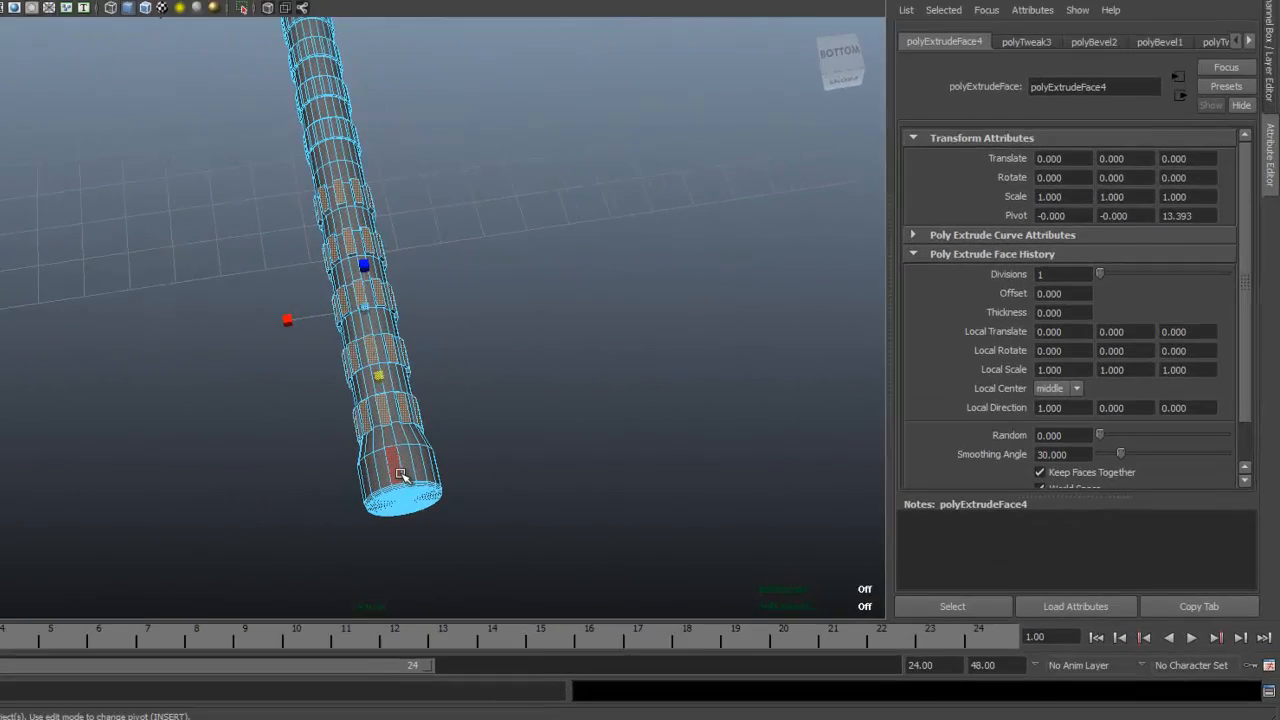
{"action": "right_click_drag", "start_coordinate": [400, 475], "coordinate": [478, 422]}
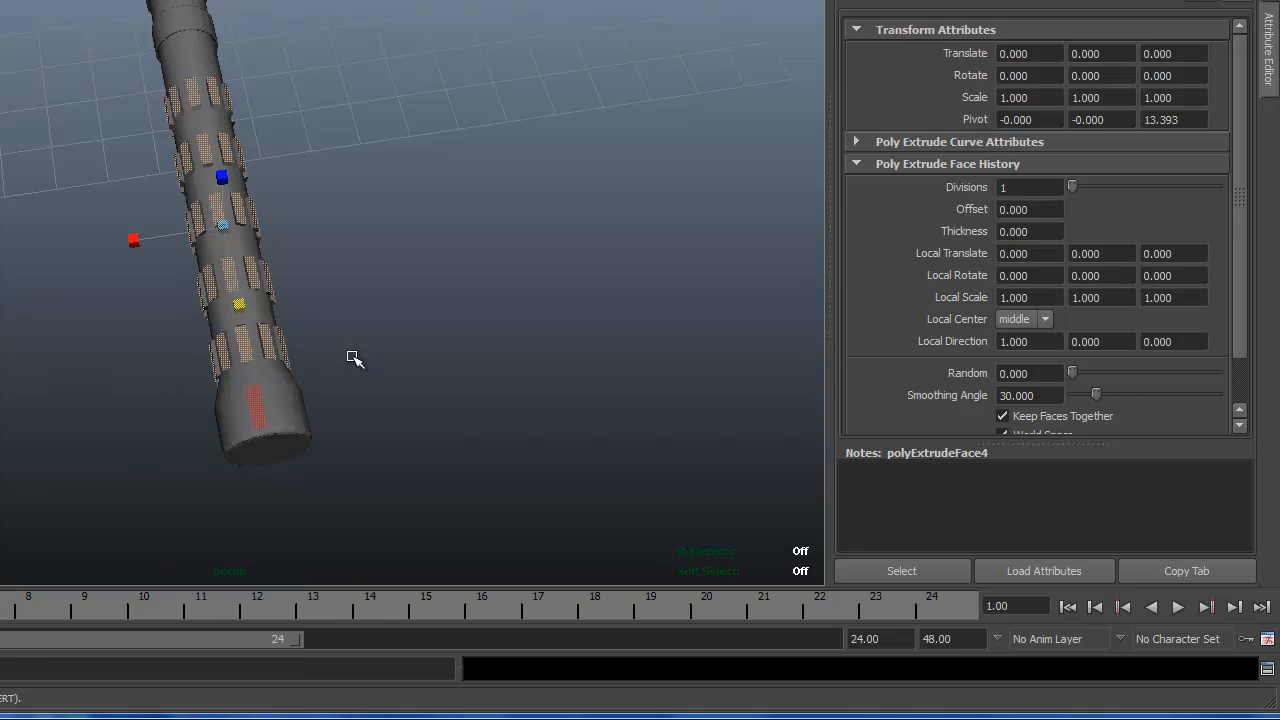
{"action": "left_click", "coordinate": [265, 411]}
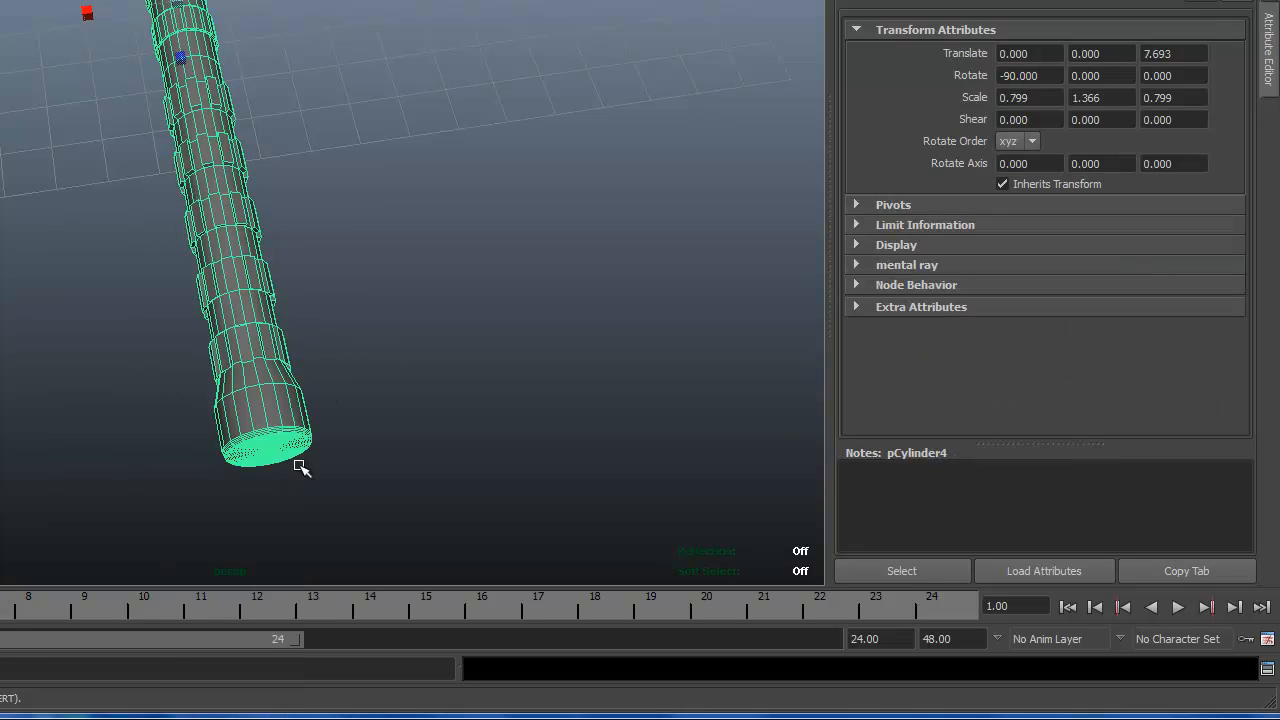
{"action": "right_click", "coordinate": [230, 262], "text": "shift"}
{"action": "right_click_drag", "start_coordinate": [230, 262], "coordinate": [208, 363], "text": "shift"}
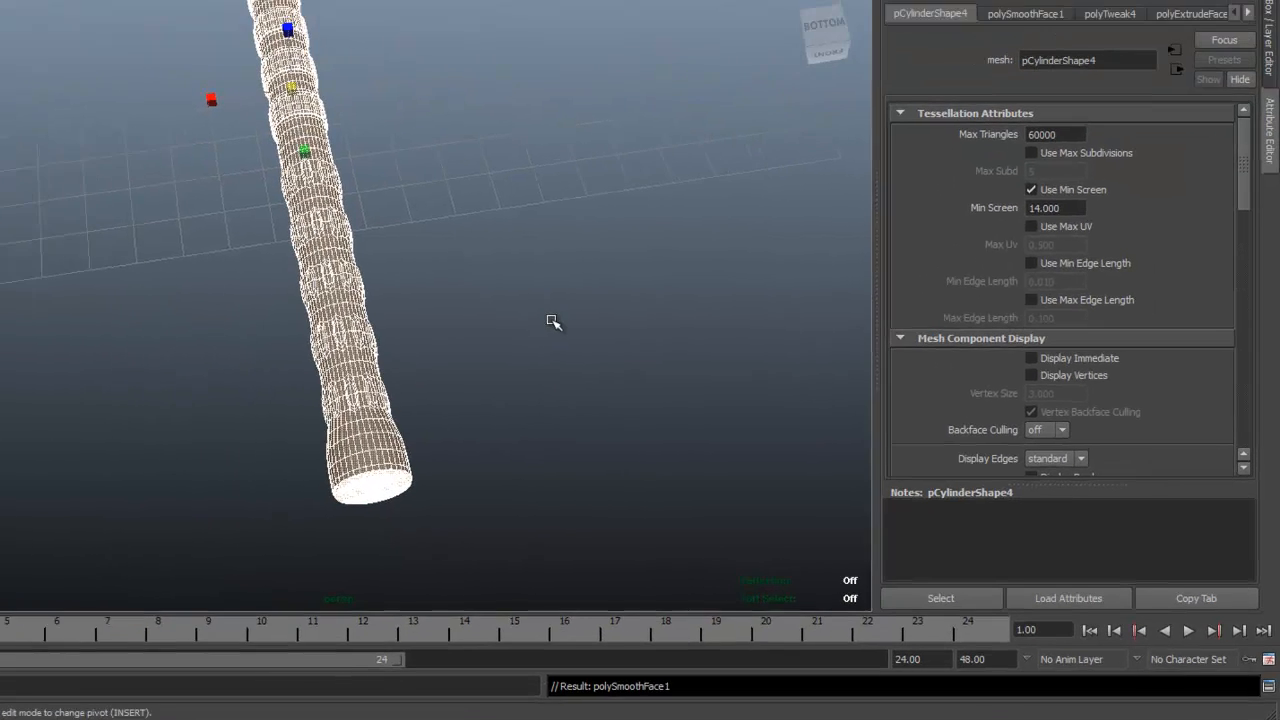
{"action": "left_click", "coordinate": [434, 207]}
{"action": "left_click_drag", "start_coordinate": [423, 114], "coordinate": [423, 144], "text": "alt"}
{"action": "left_click_drag", "start_coordinate": [629, 310], "coordinate": [621, 374], "text": "alt"}
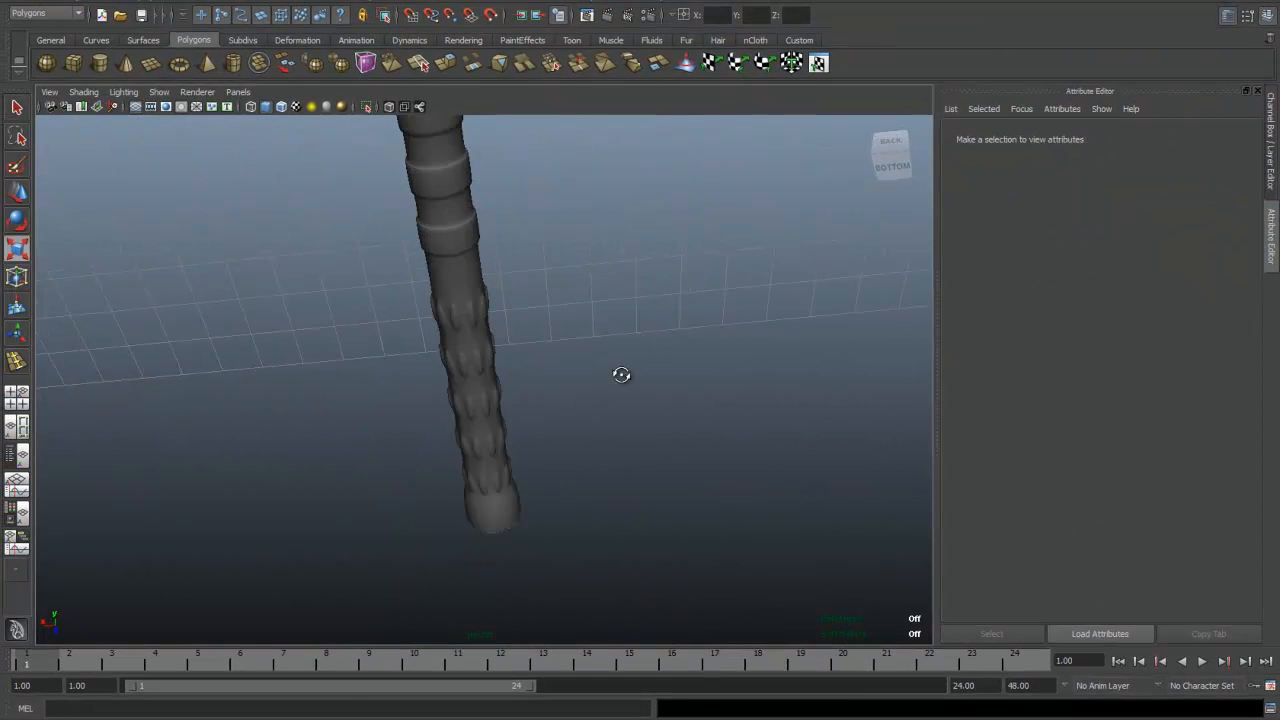
Select the axe head and the handle together and combine them into a single mesh.
{"action": "scroll", "coordinate": [628, 364], "scroll_direction": "down", "scroll_amount": 5}
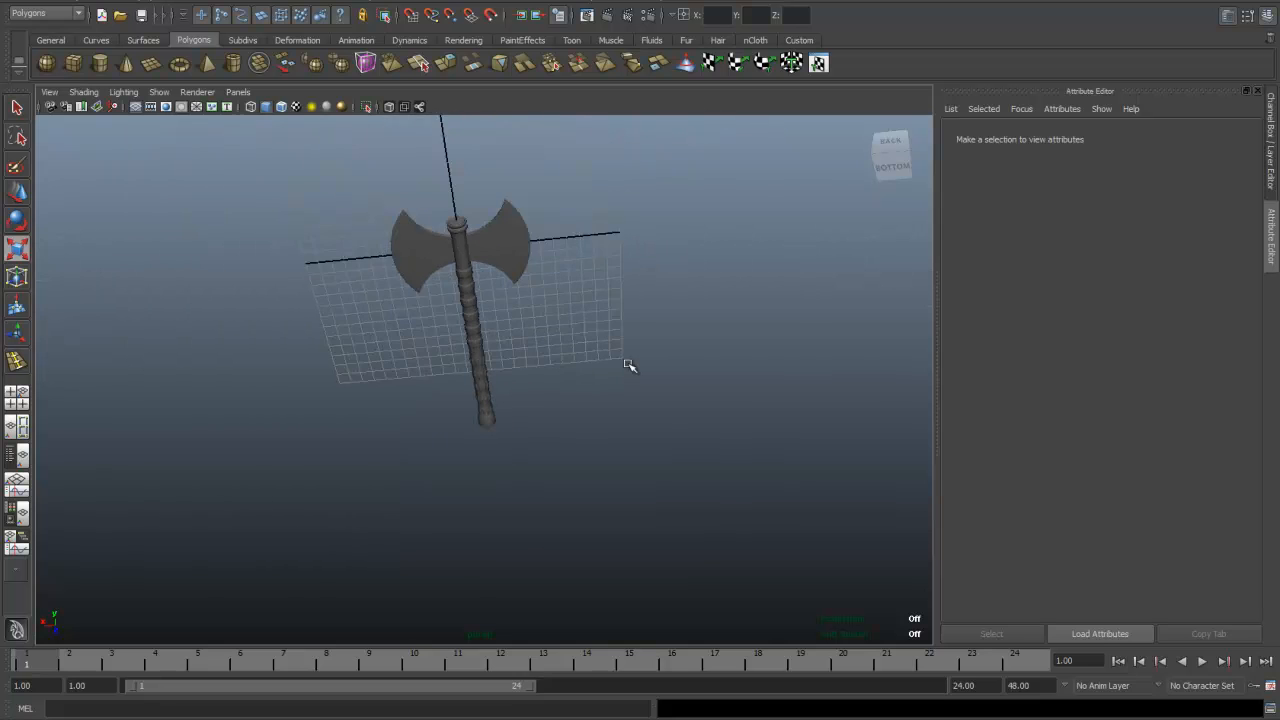
{"action": "scroll", "coordinate": [628, 365], "scroll_direction": "up", "scroll_amount": 3}
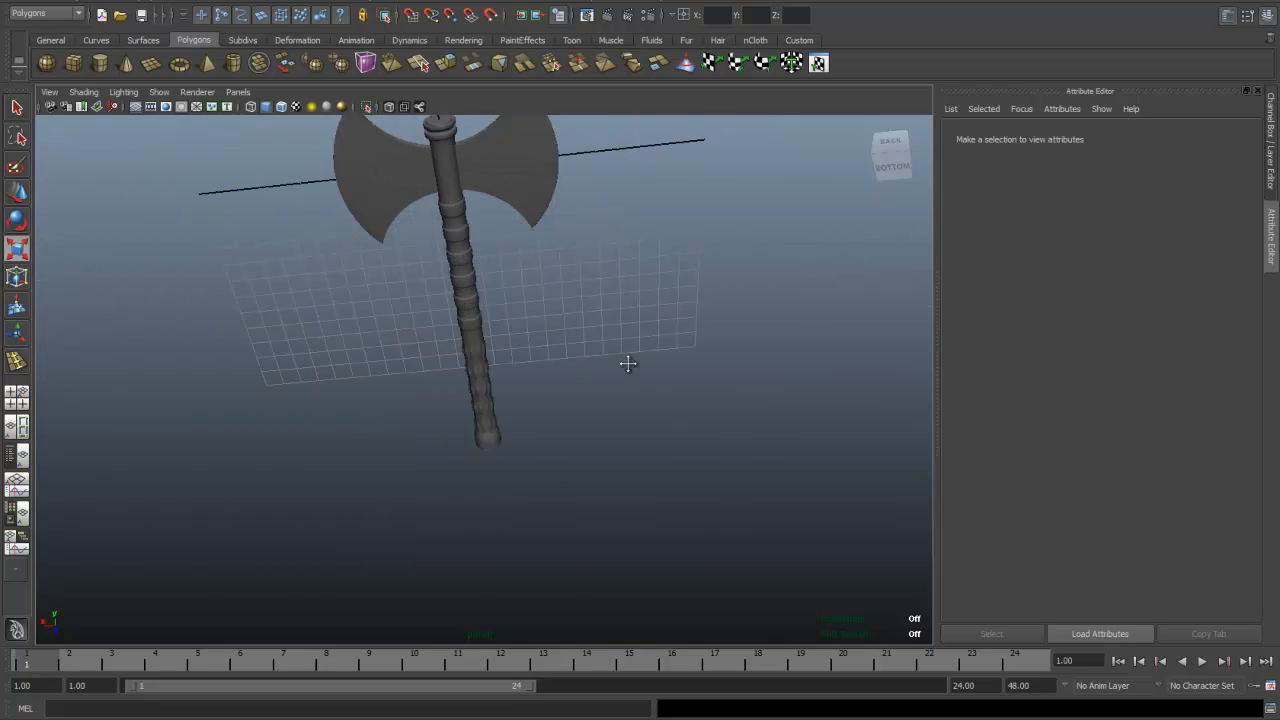
{"action": "middle_click_drag", "start_coordinate": [628, 364], "coordinate": [677, 471], "text": "alt"}
{"action": "scroll", "coordinate": [677, 474], "scroll_direction": "up", "scroll_amount": 4}
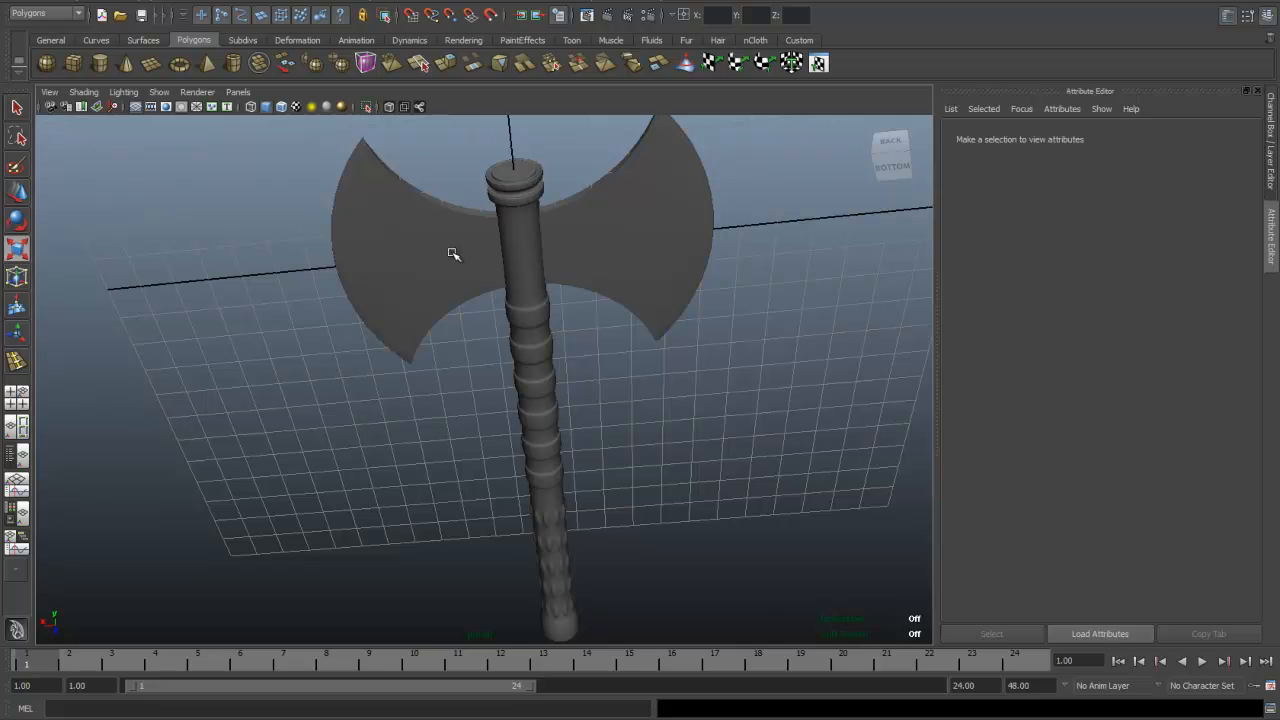
{"action": "scroll", "coordinate": [347, 314], "scroll_direction": "down", "scroll_amount": 5}
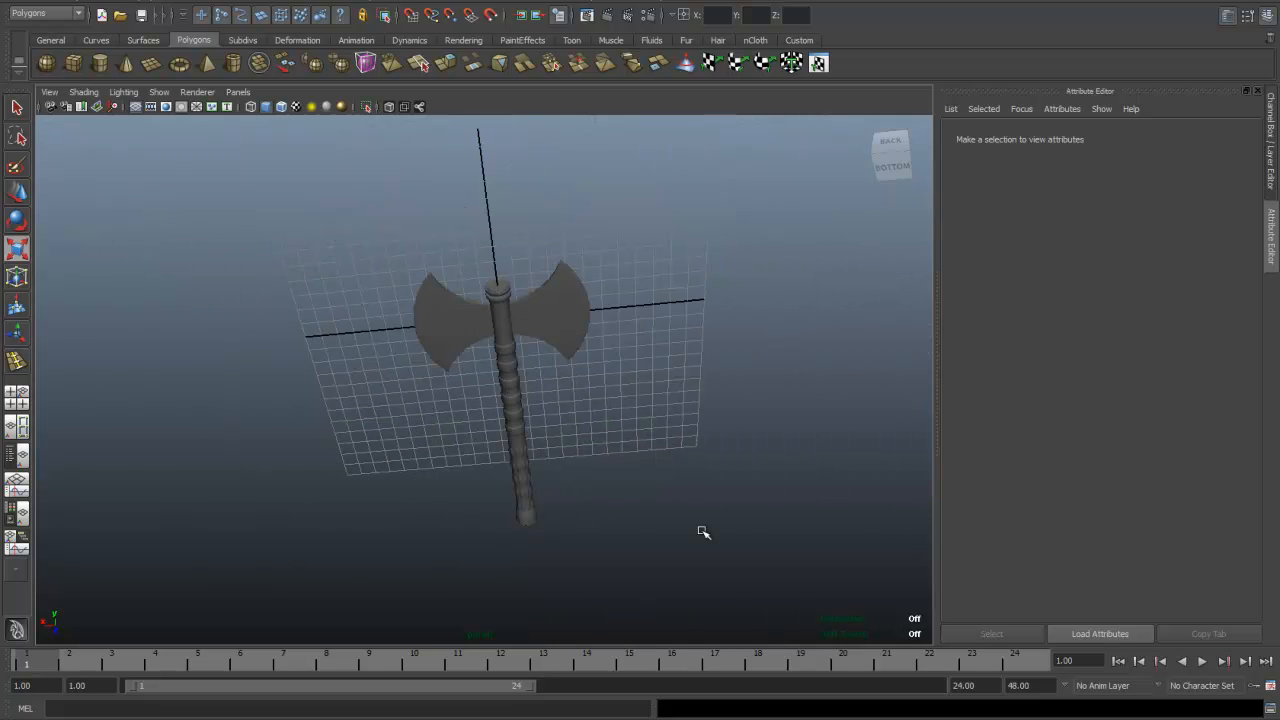
{"action": "left_click_drag", "start_coordinate": [347, 314], "coordinate": [702, 531]}
{"action": "right_click", "coordinate": [310, 14]}
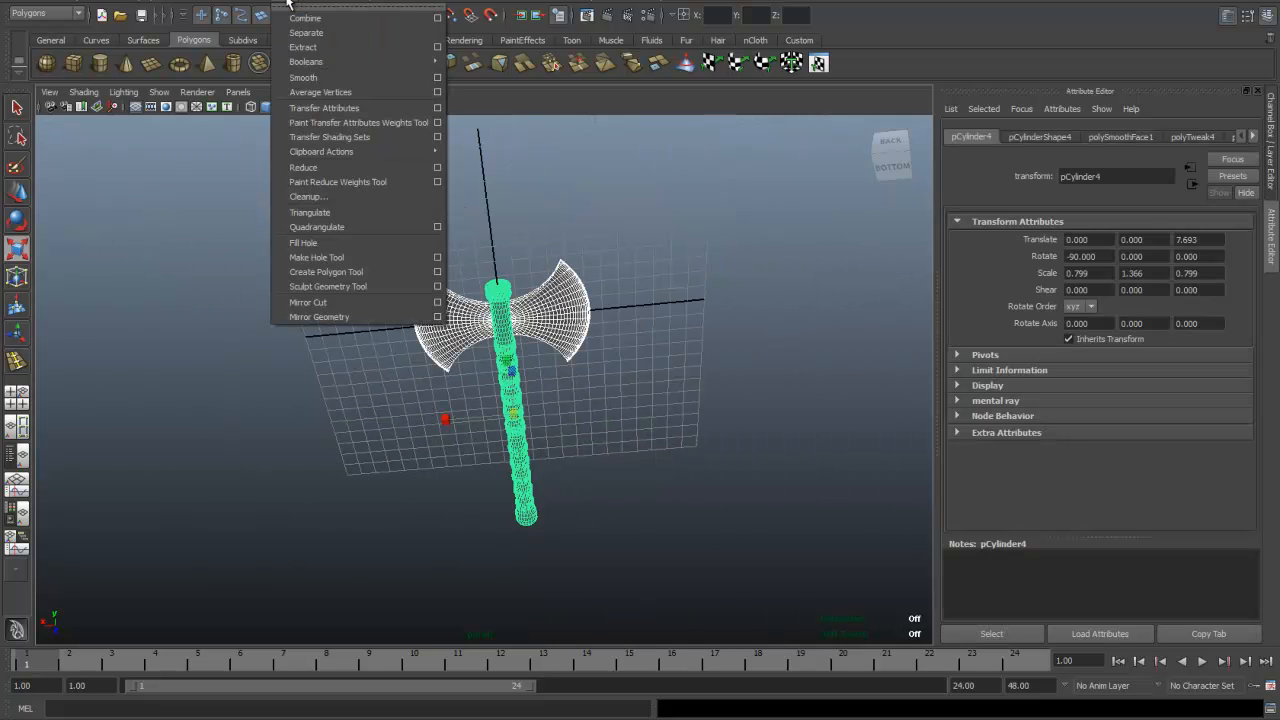
{"action": "left_click", "coordinate": [316, 18]}
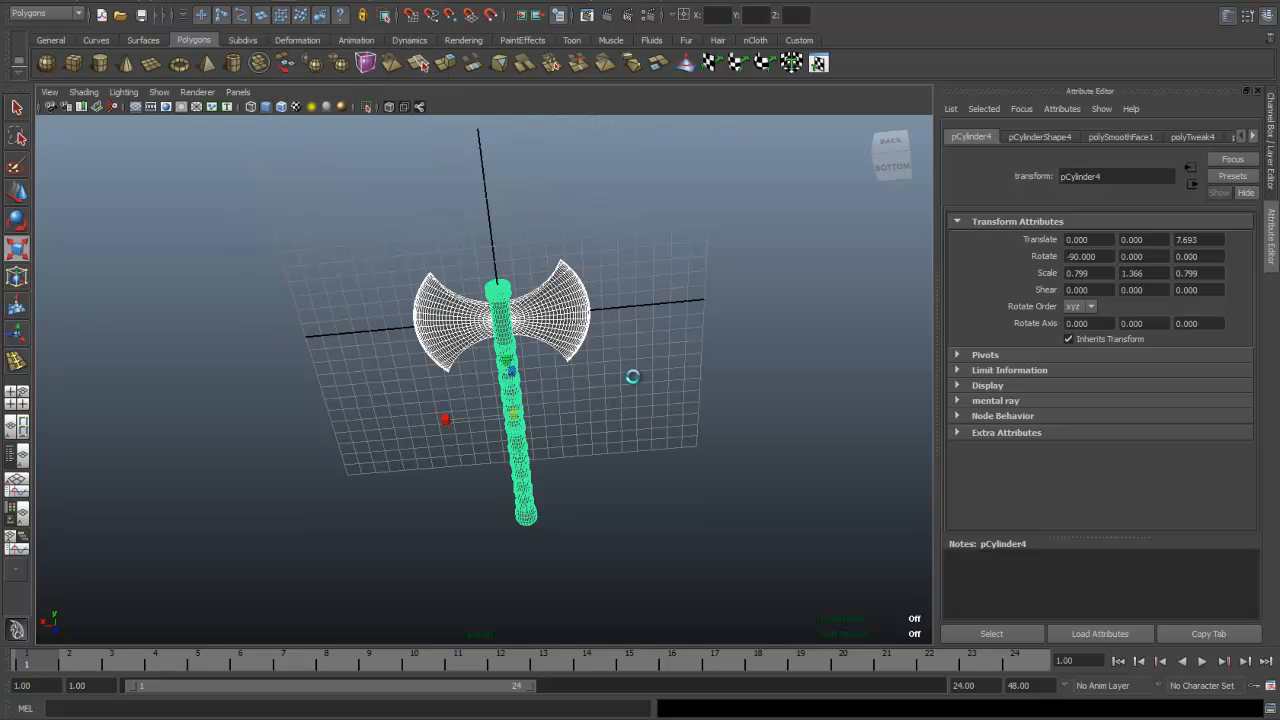
Rotate the combined axe about its X axis to about -84.5 degrees.
{"action": "left_click_drag", "start_coordinate": [660, 434], "coordinate": [652, 330], "text": "alt"}
{"action": "key", "text": "e"}
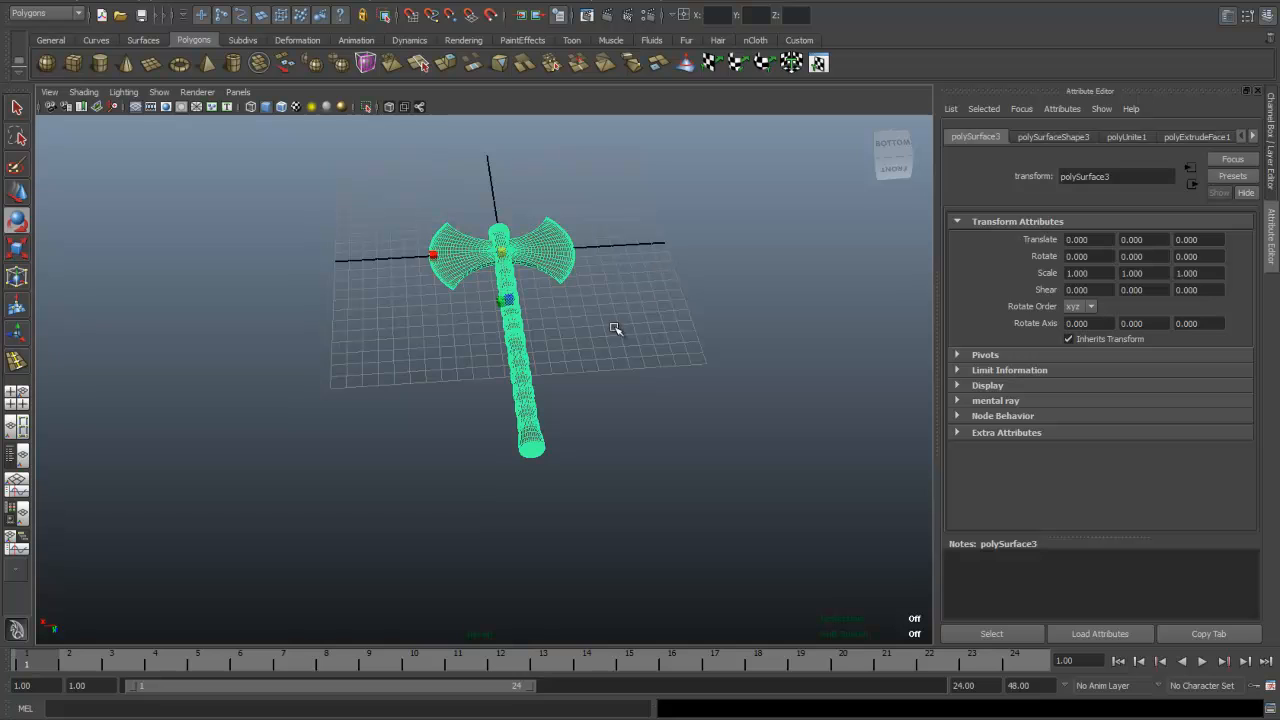
{"action": "left_click_drag", "start_coordinate": [500, 192], "coordinate": [514, 291]}
Move the axe to about -18.7 in Y and 1.8 in Z, and tilt it to about -76 degrees in X.
{"action": "key", "text": "w"}
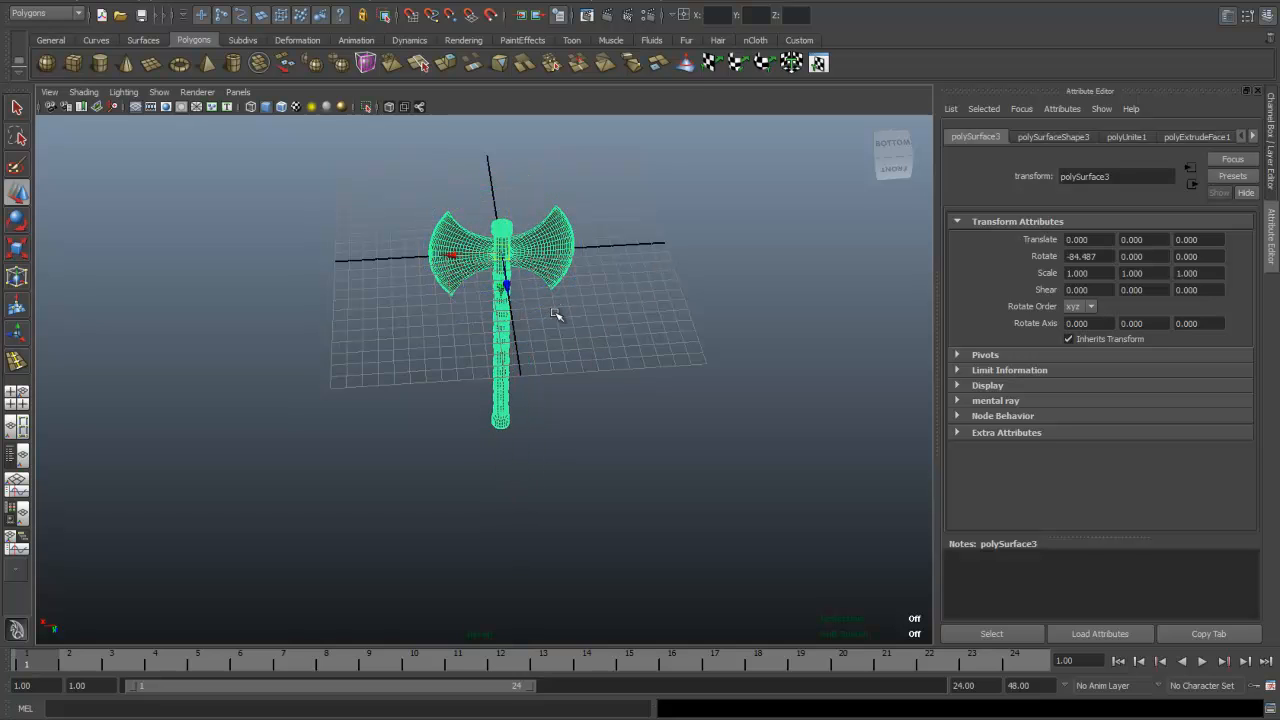
{"action": "left_click_drag", "start_coordinate": [503, 295], "coordinate": [490, 188]}
{"action": "scroll", "coordinate": [300, 318], "scroll_direction": "down", "scroll_amount": 4}
{"action": "left_click_drag", "start_coordinate": [314, 311], "coordinate": [440, 289], "text": "alt"}
{"action": "left_click_drag", "start_coordinate": [342, 371], "coordinate": [323, 224]}
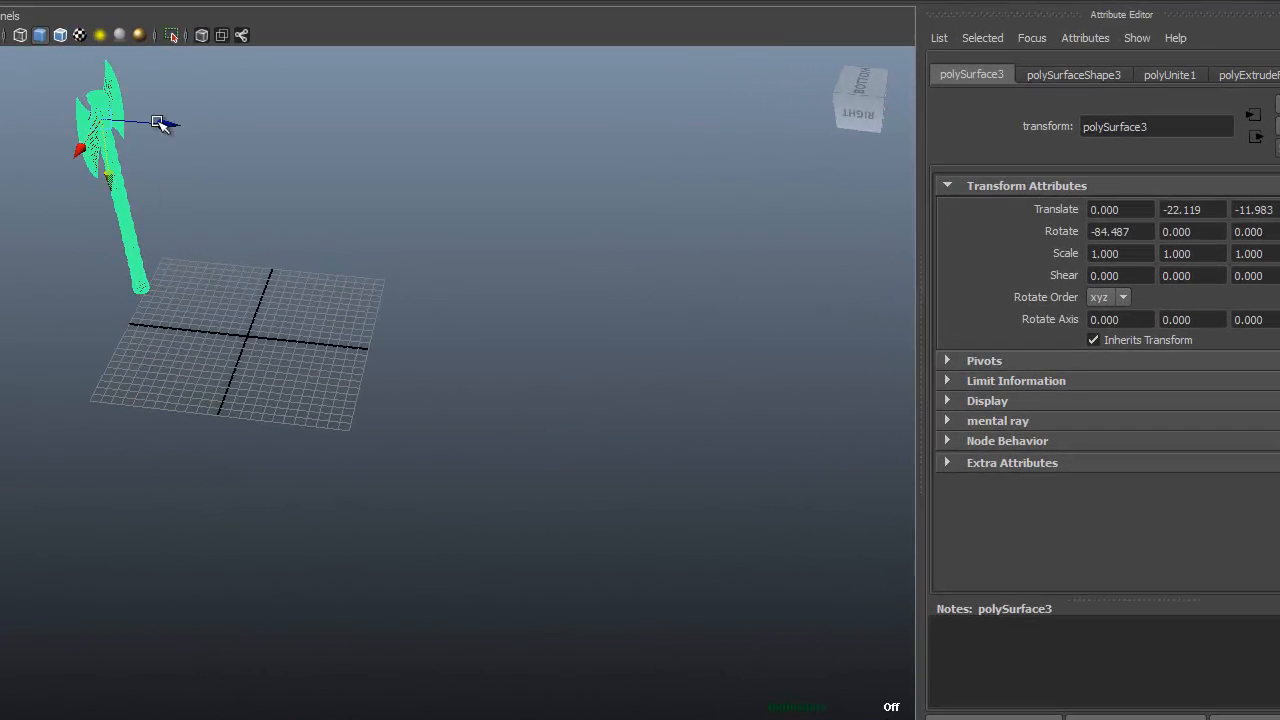
{"action": "left_click_drag", "start_coordinate": [160, 124], "coordinate": [279, 261]}
{"action": "key", "text": "e"}
{"action": "left_click_drag", "start_coordinate": [343, 143], "coordinate": [326, 120]}
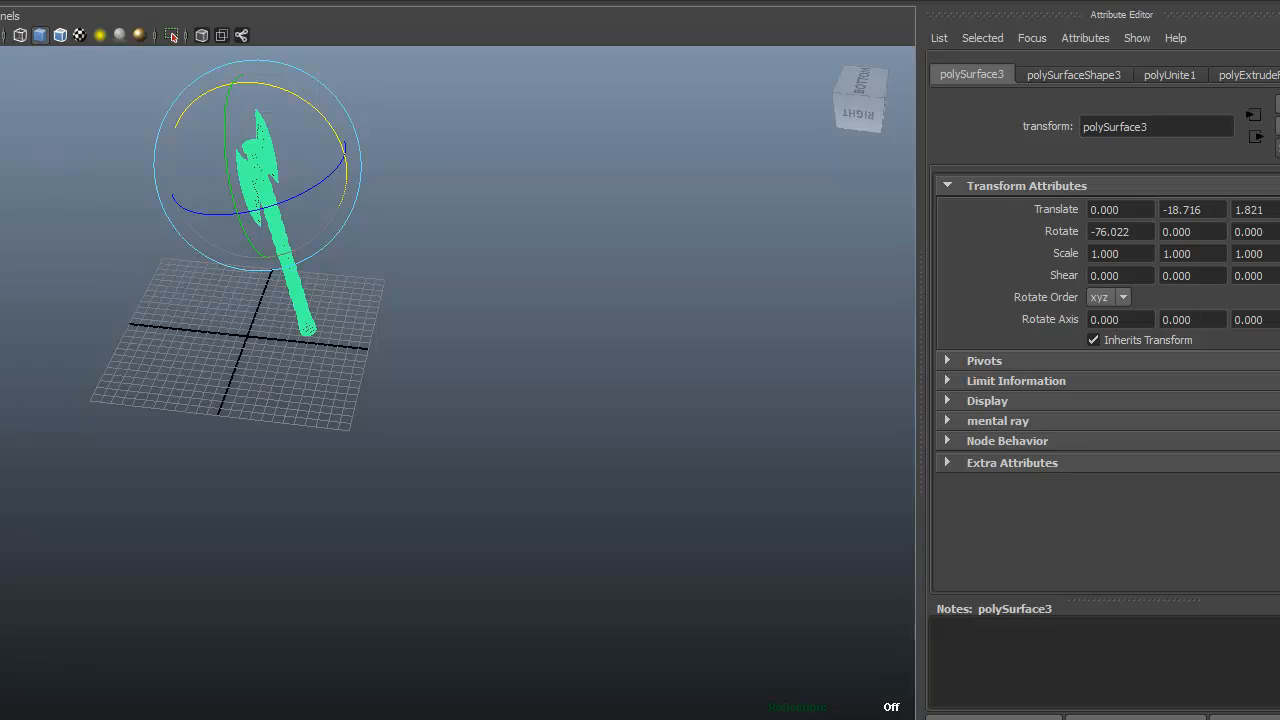
Create a large polygon plane as the floor and center it under the axe at about X -1.3, Z 6.9.
{"action": "left_click_drag", "start_coordinate": [66, 391], "coordinate": [912, 104]}
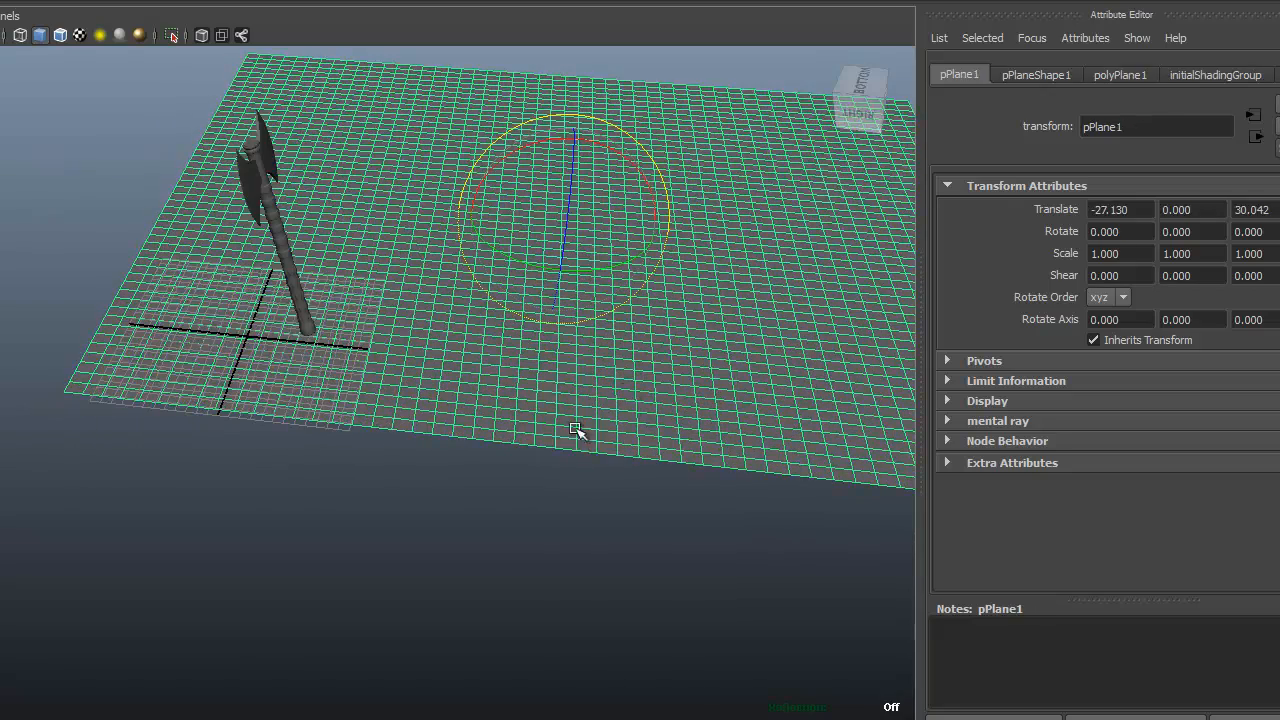
{"action": "key", "text": "w"}
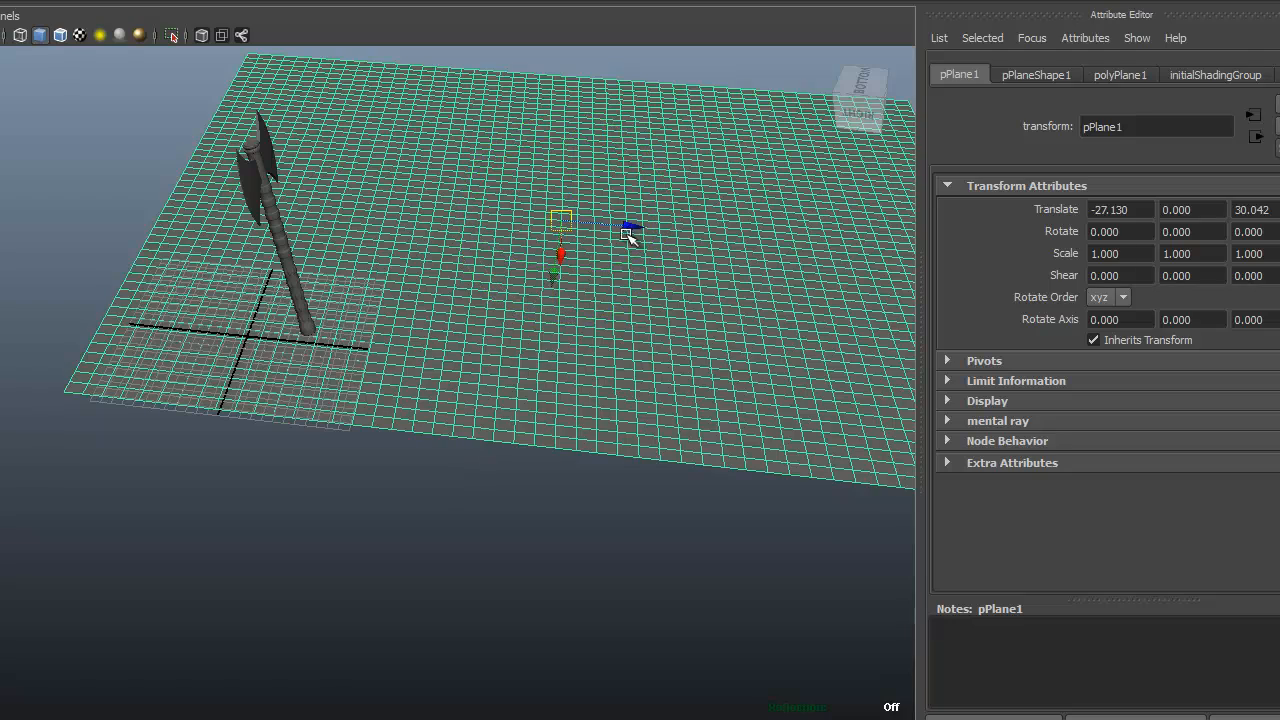
{"action": "left_click_drag", "start_coordinate": [633, 227], "coordinate": [430, 209]}
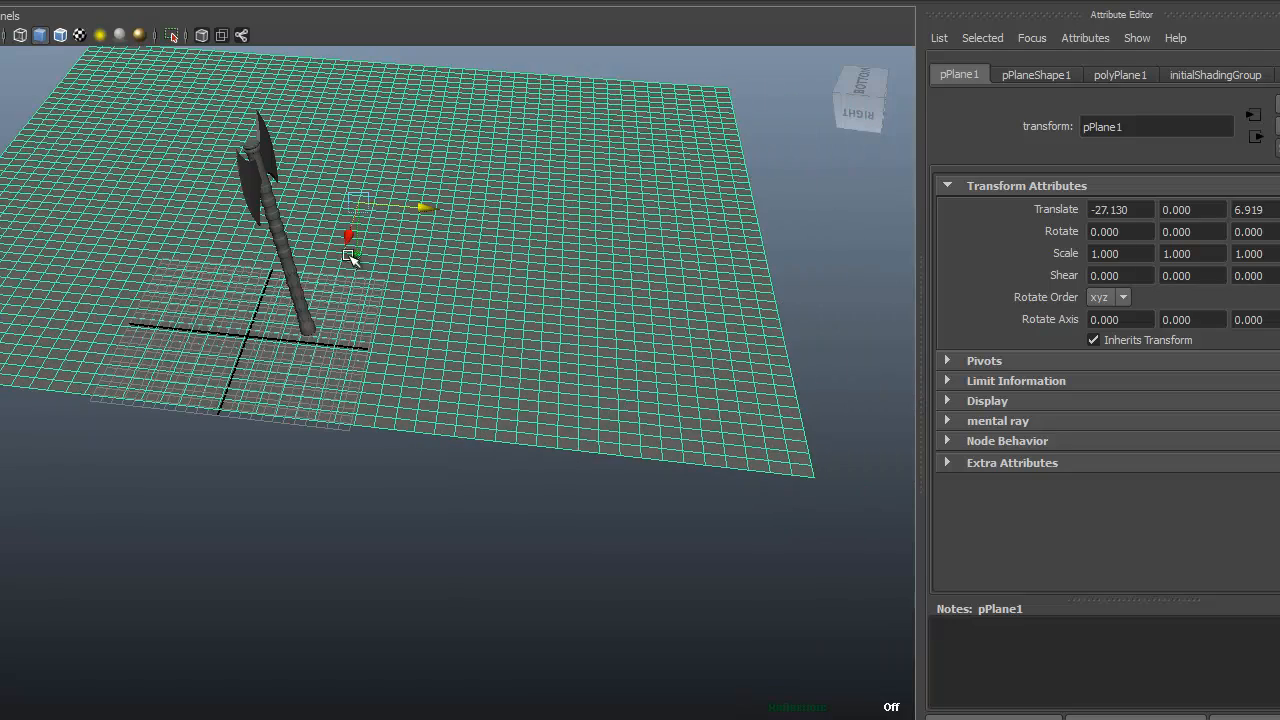
{"action": "left_click_drag", "start_coordinate": [355, 236], "coordinate": [348, 335]}
Create a point light in the scene with the axe and floor plane.
{"action": "left_click_drag", "start_coordinate": [558, 414], "coordinate": [298, 345], "text": "alt"}
{"action": "scroll", "coordinate": [470, 333], "scroll_direction": "up", "scroll_amount": 2}
{"action": "middle_click_drag", "start_coordinate": [538, 304], "coordinate": [548, 471], "text": "alt"}
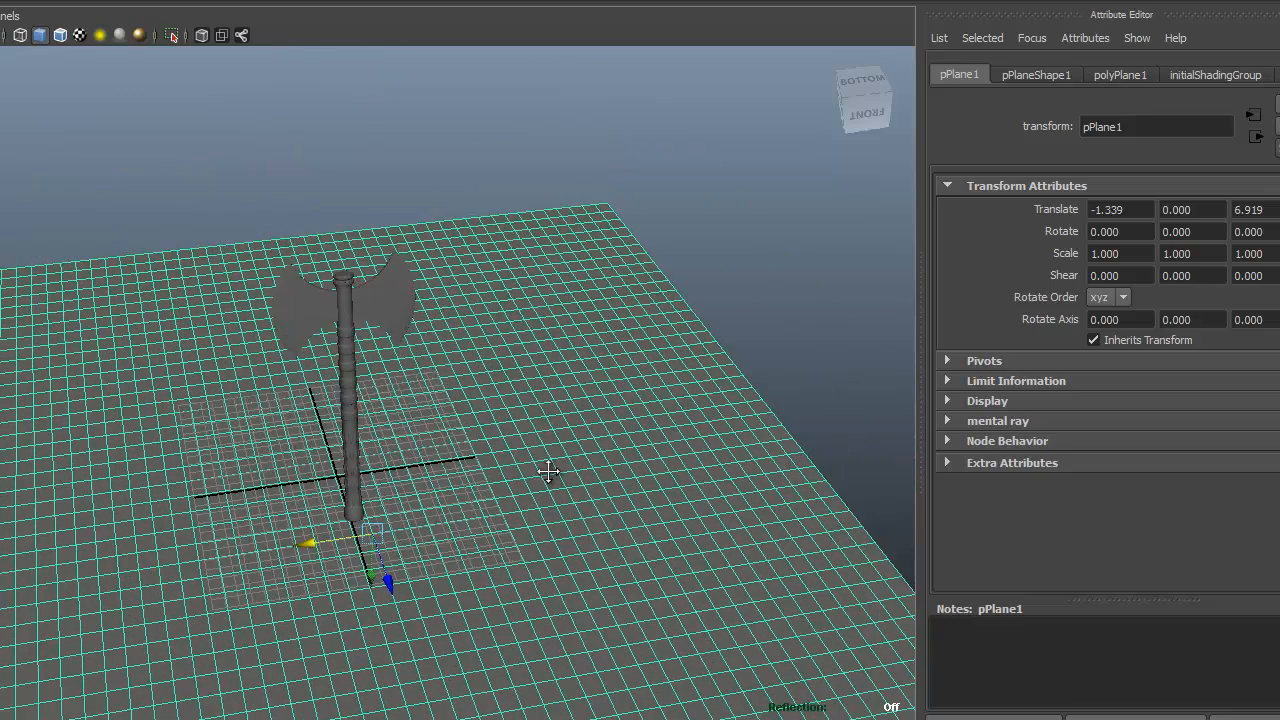
{"action": "scroll", "coordinate": [570, 409], "scroll_direction": "up", "scroll_amount": 1}
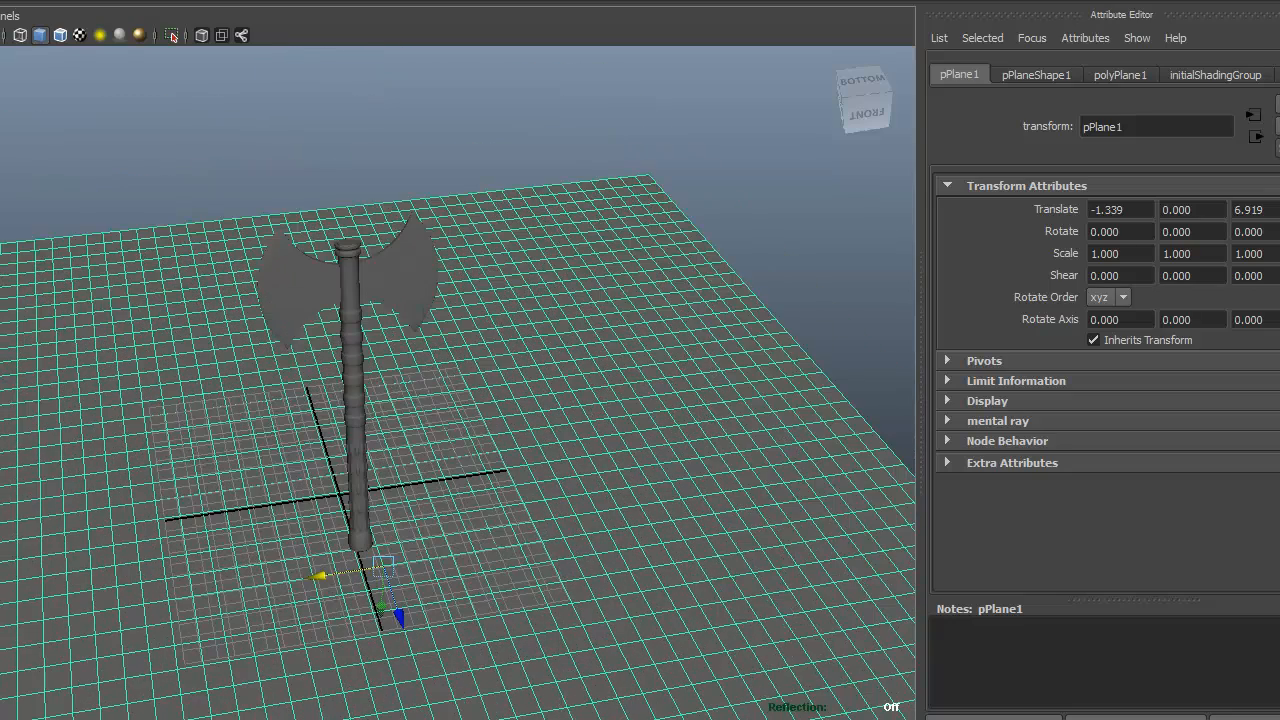
{"action": "left_click", "coordinate": [0, 0]}
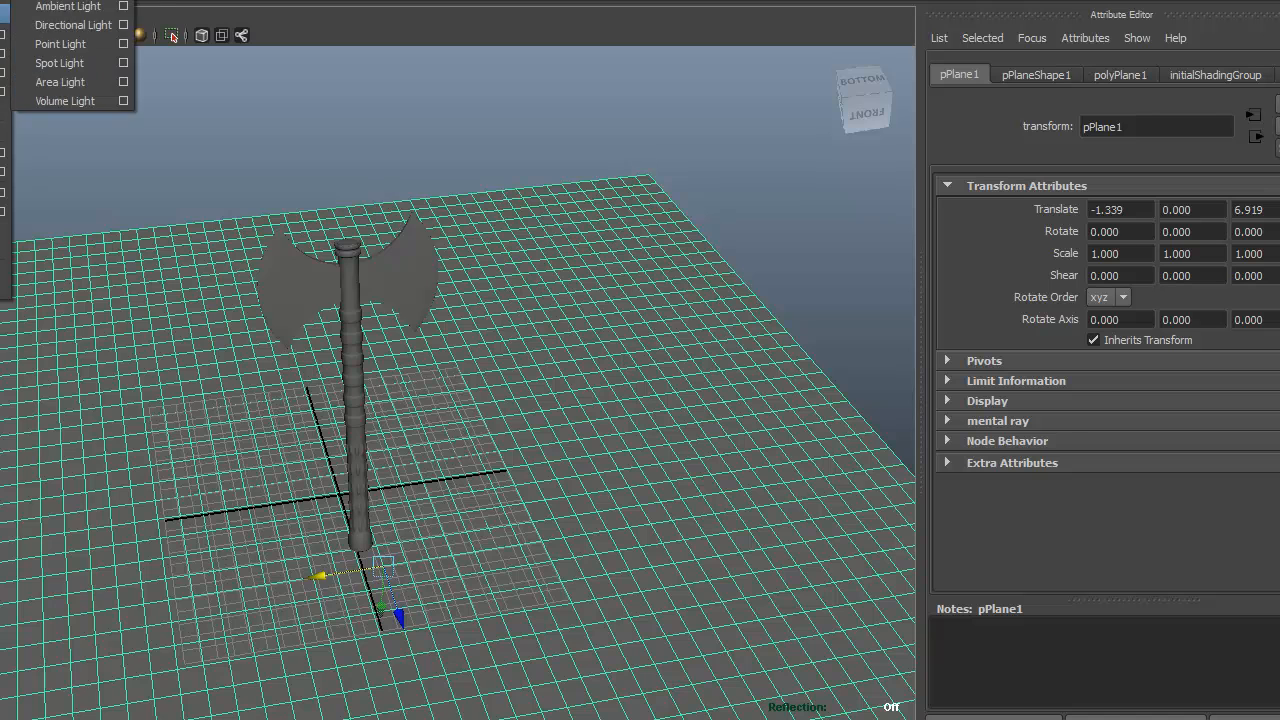
{"action": "mouse_move", "coordinate": [1, 14]}
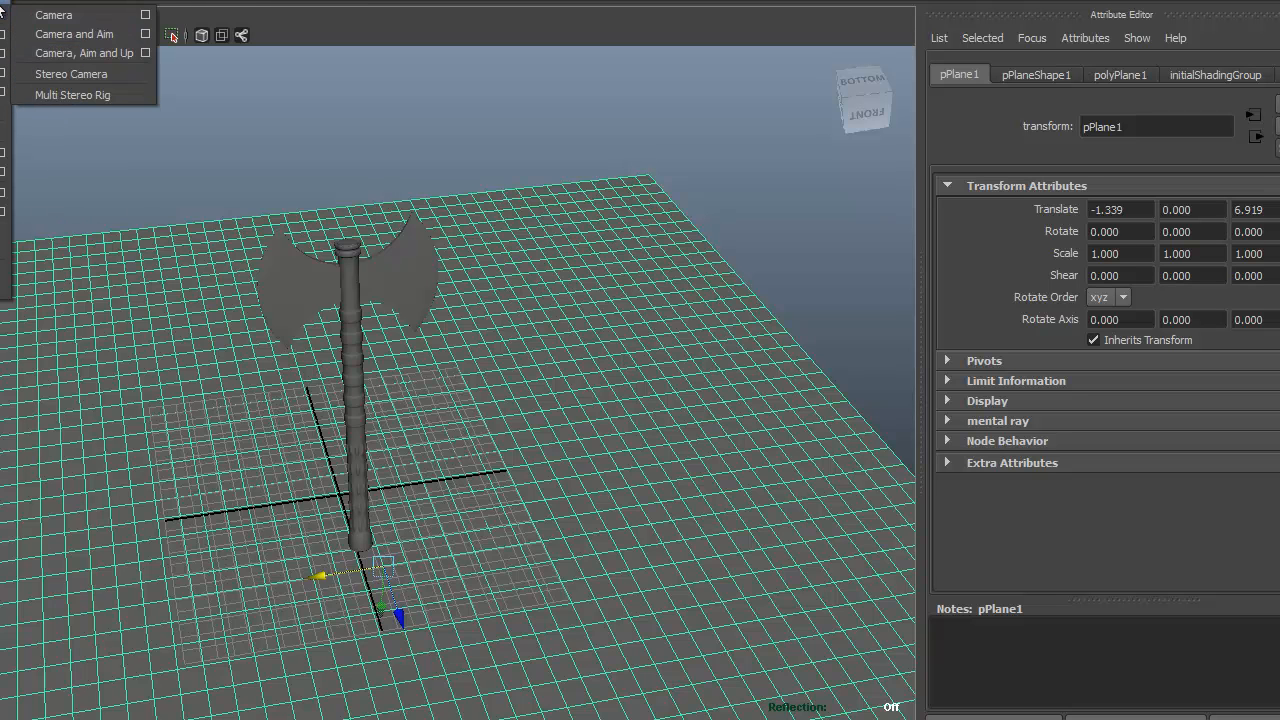
{"action": "left_click", "coordinate": [48, 40]}
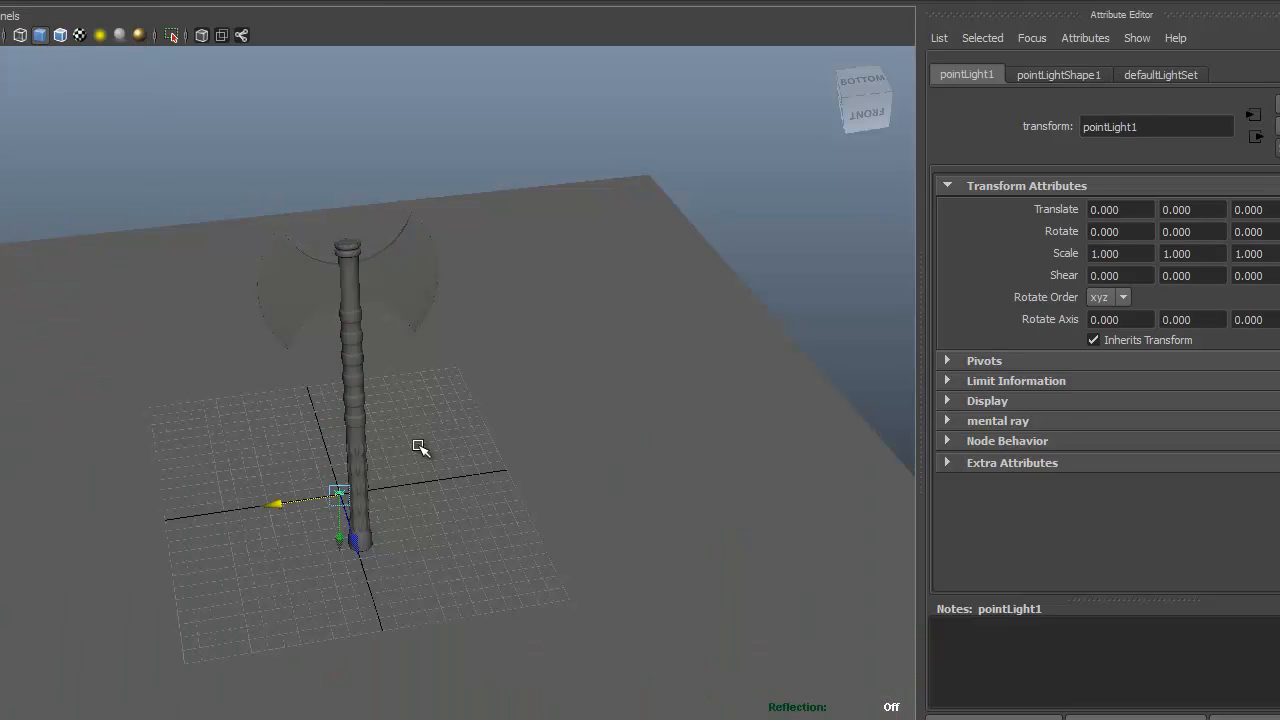
Place the point light at about -10.7, -27.1, 20.0 and position a duplicate of it at about X 10.9.
{"action": "left_click_drag", "start_coordinate": [340, 521], "coordinate": [362, 425]}
{"action": "left_click_drag", "start_coordinate": [360, 362], "coordinate": [631, 380]}
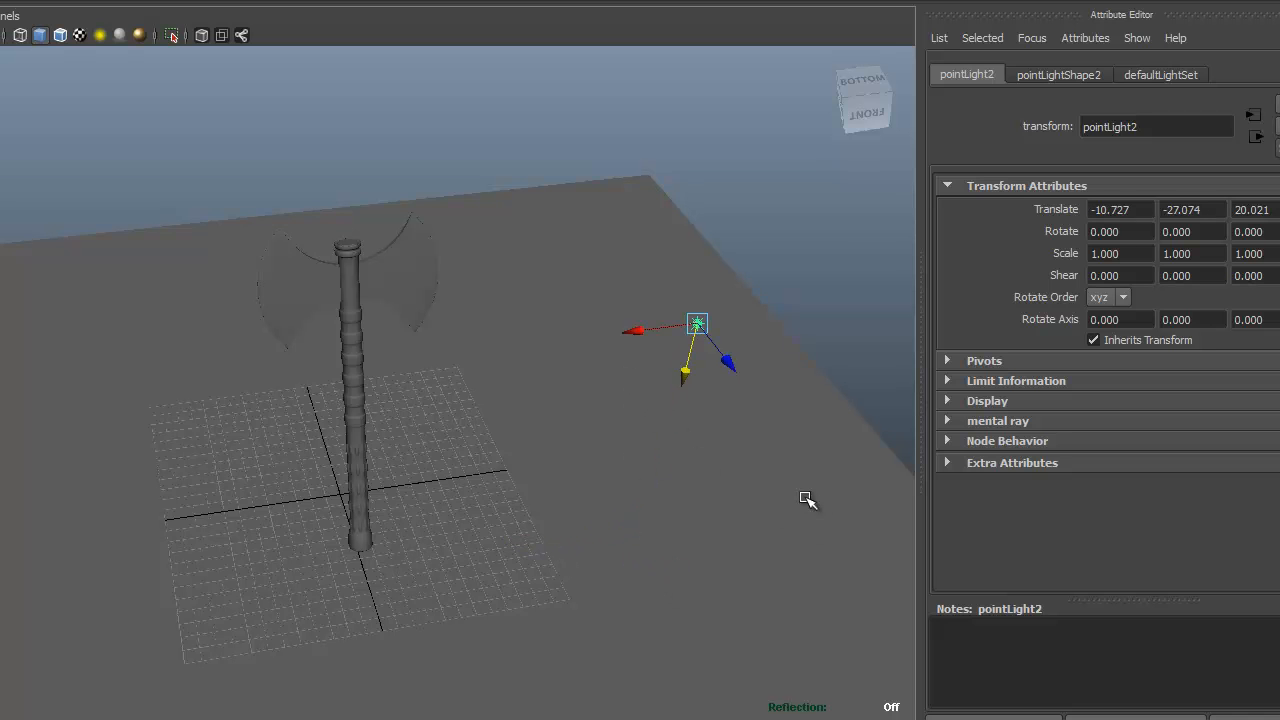
{"action": "left_click_drag", "start_coordinate": [643, 333], "coordinate": [115, 397]}
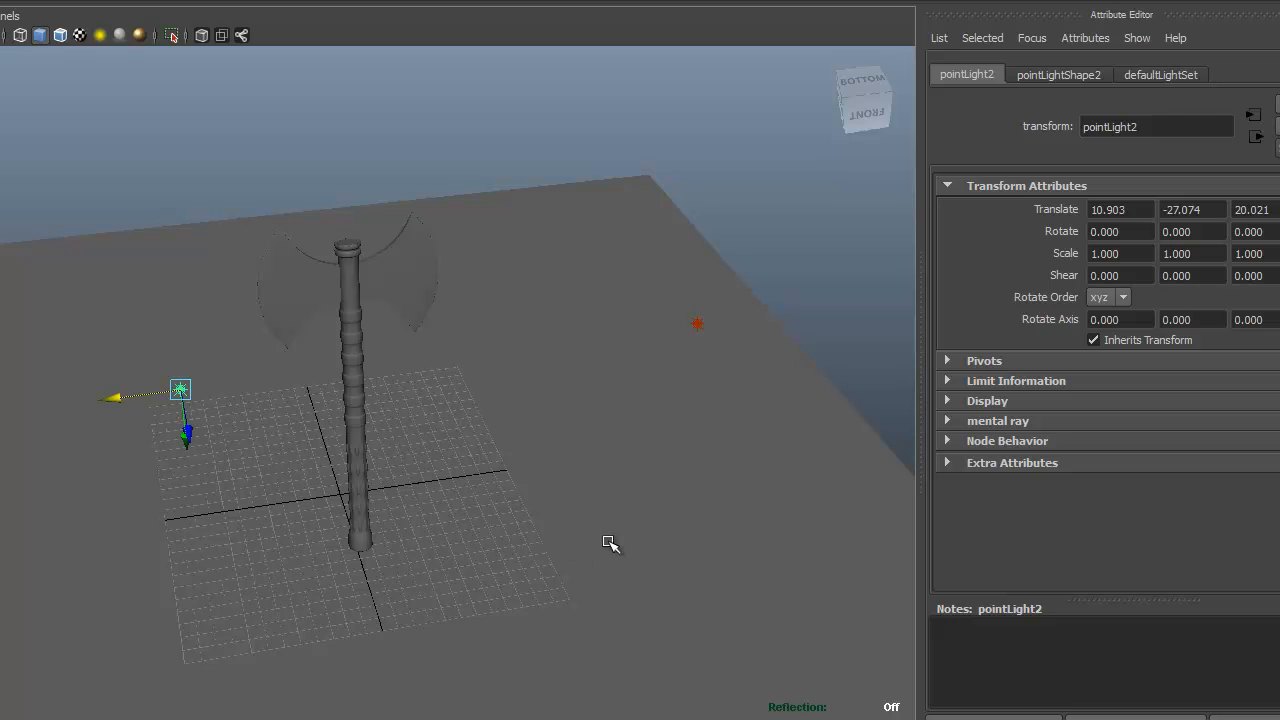
Turn on depth map shadows for the original point light.
{"action": "left_click", "coordinate": [699, 323]}
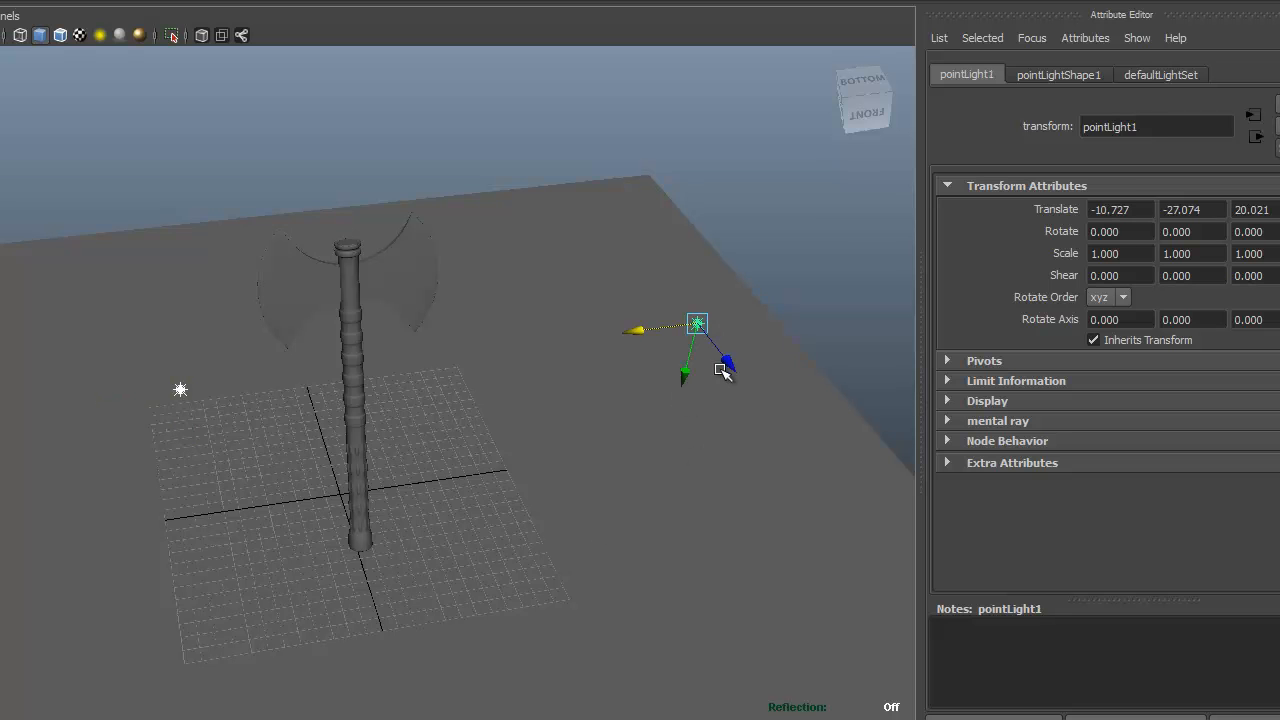
{"action": "left_click", "coordinate": [1077, 75]}
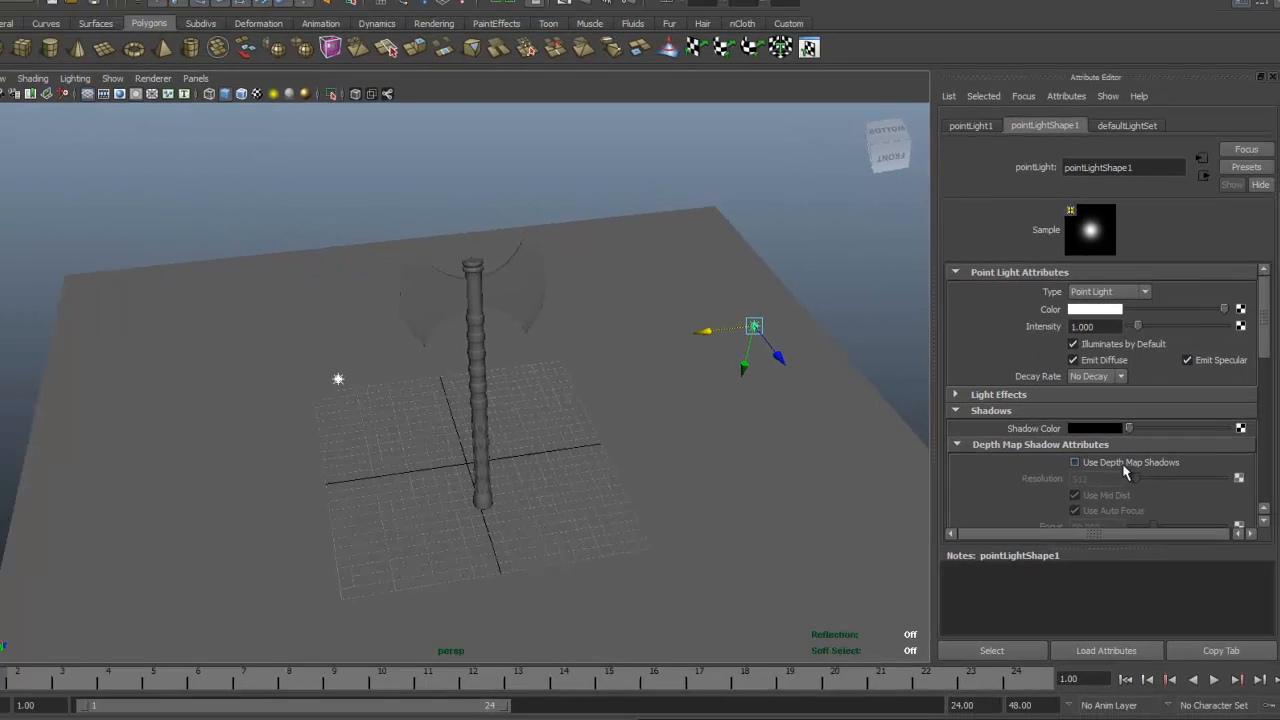
{"action": "scroll", "coordinate": [1115, 465], "scroll_direction": "down", "scroll_amount": 1}
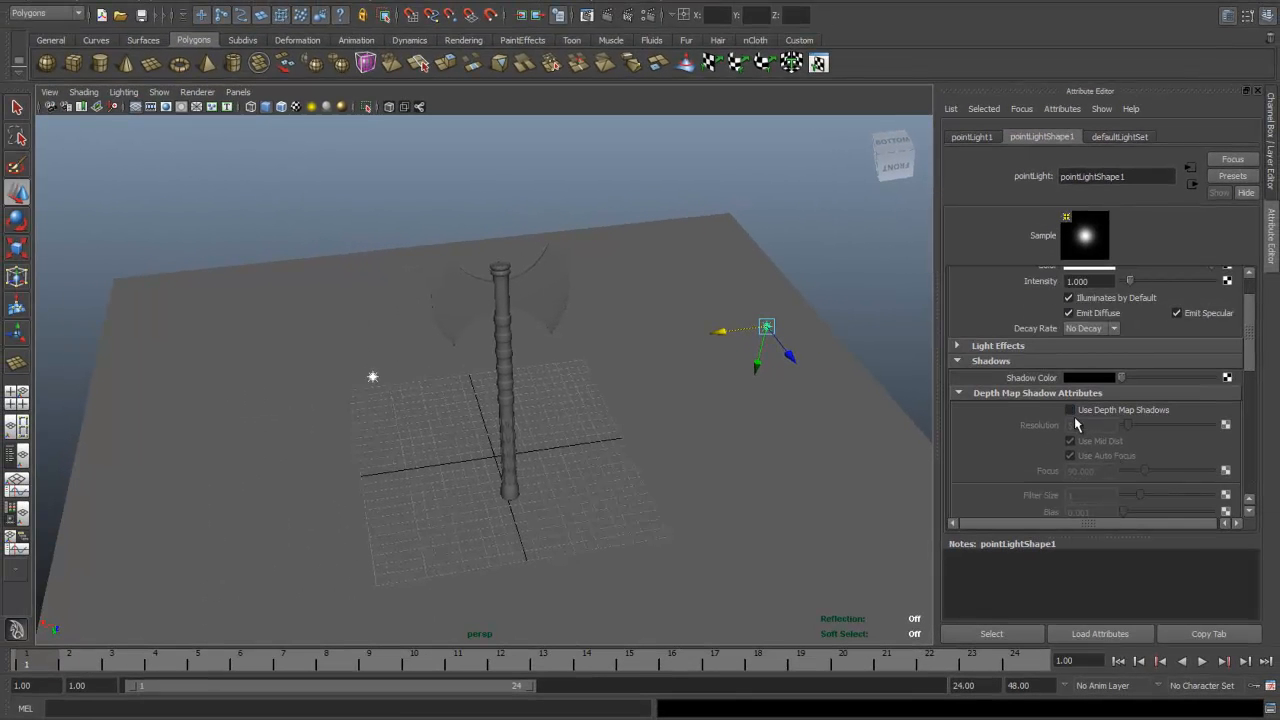
{"action": "left_click", "coordinate": [1070, 410]}
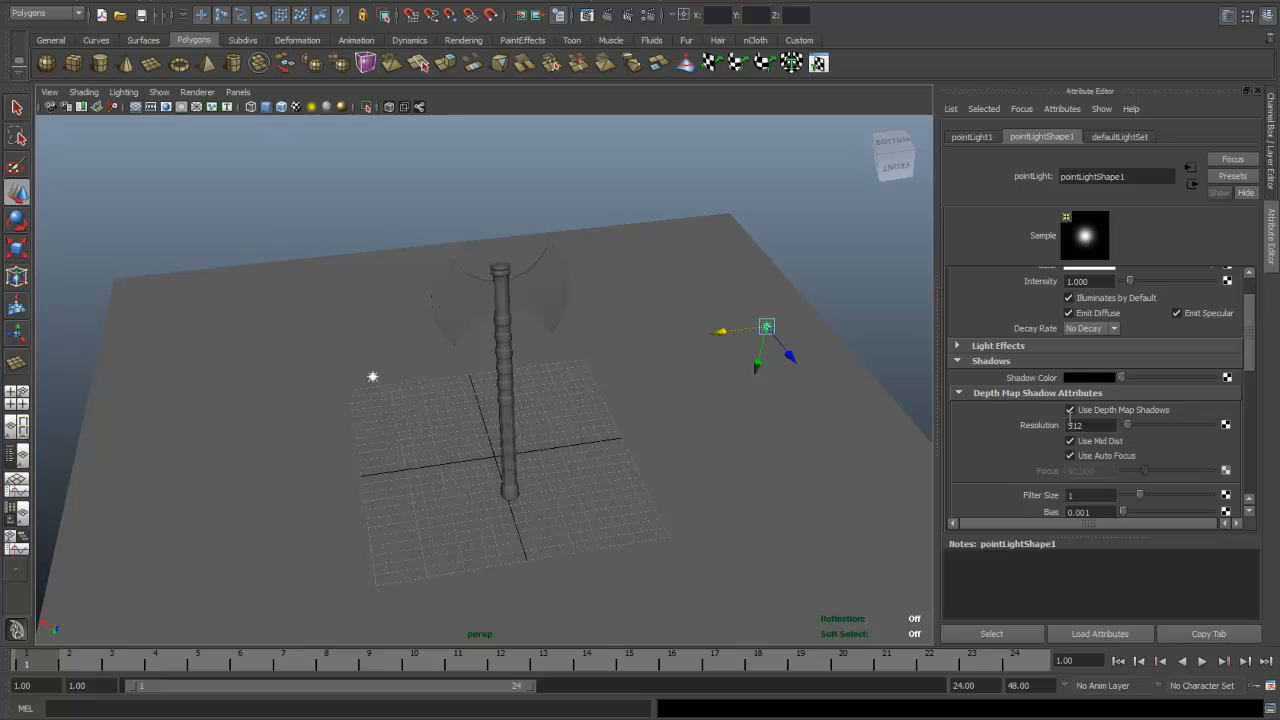
Assign a new Phong E material to the floor plane, searching the material list for "pho".
{"action": "left_click", "coordinate": [720, 443]}
{"action": "right_click_drag", "start_coordinate": [684, 410], "coordinate": [727, 622]}
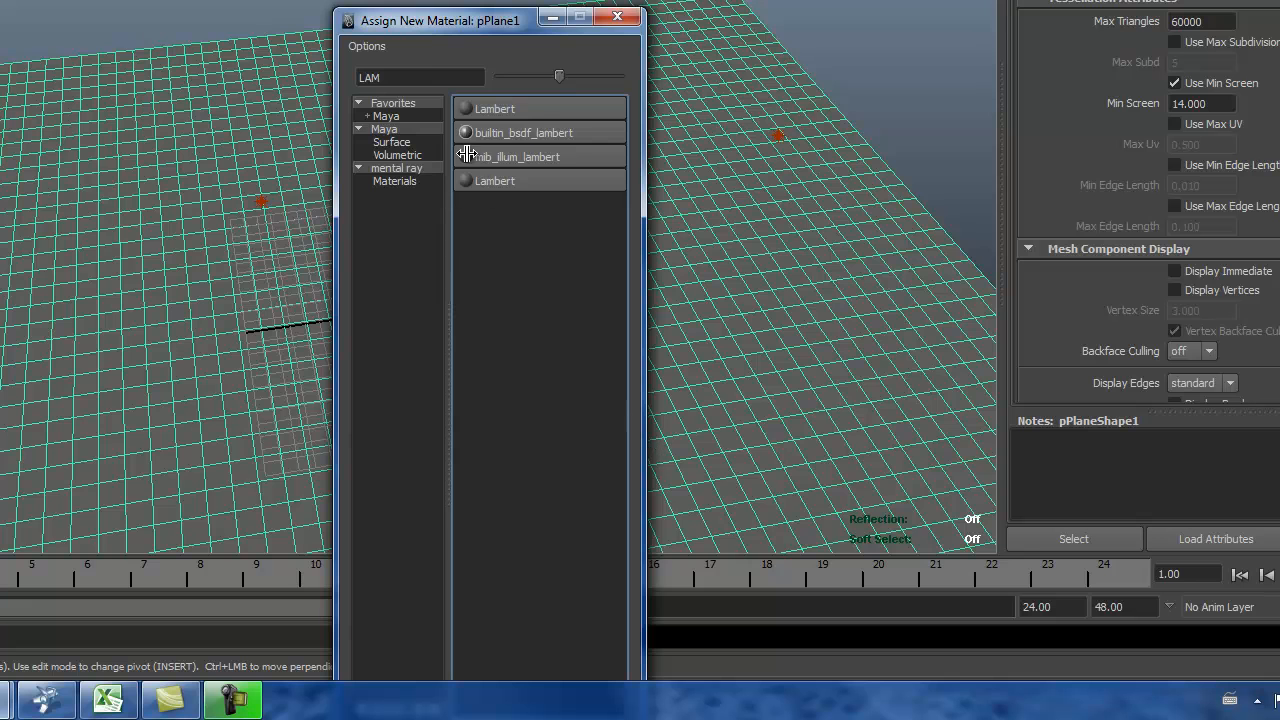
{"action": "left_click_drag", "start_coordinate": [429, 80], "coordinate": [234, 60]}
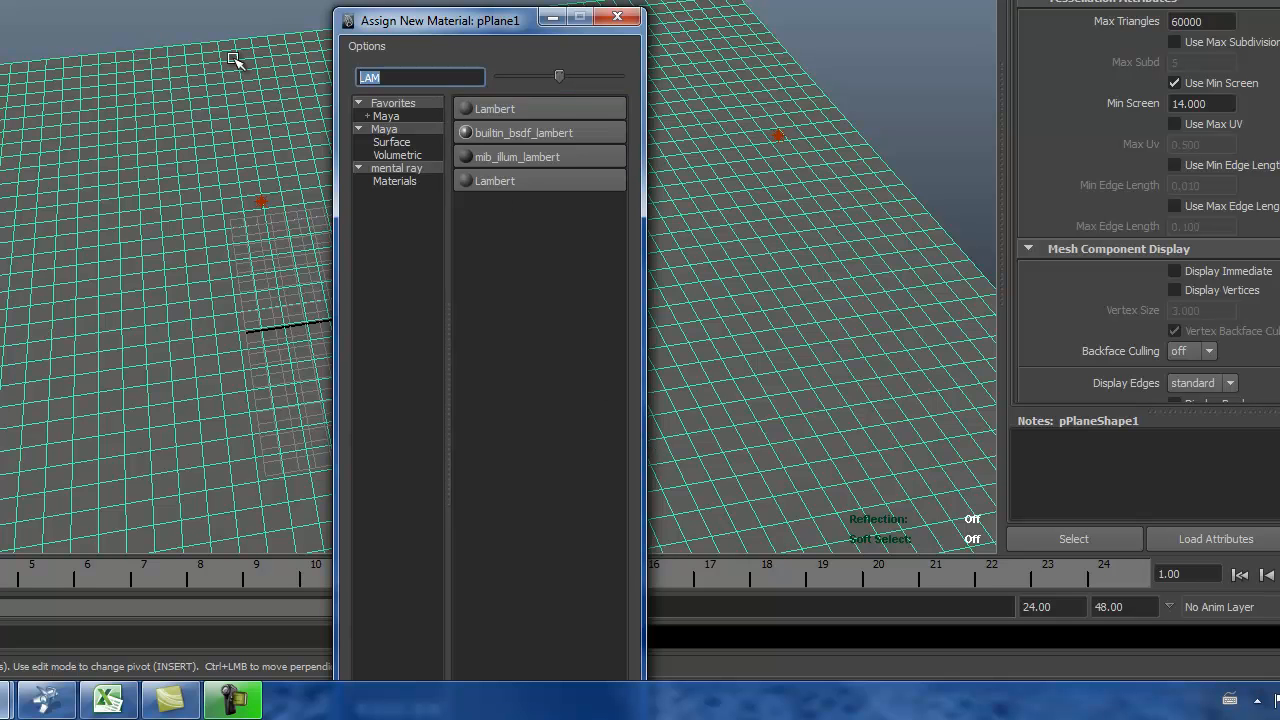
{"action": "type", "text": "pho"}
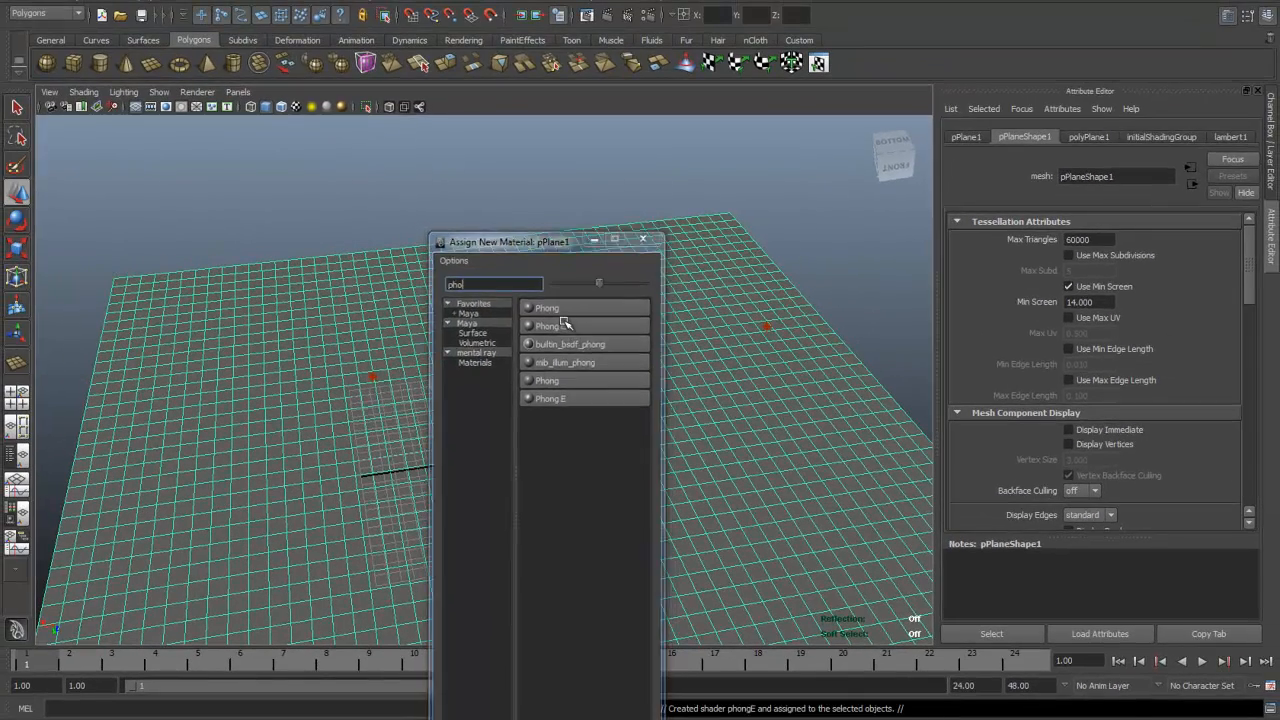
{"action": "left_click", "coordinate": [500, 132]}
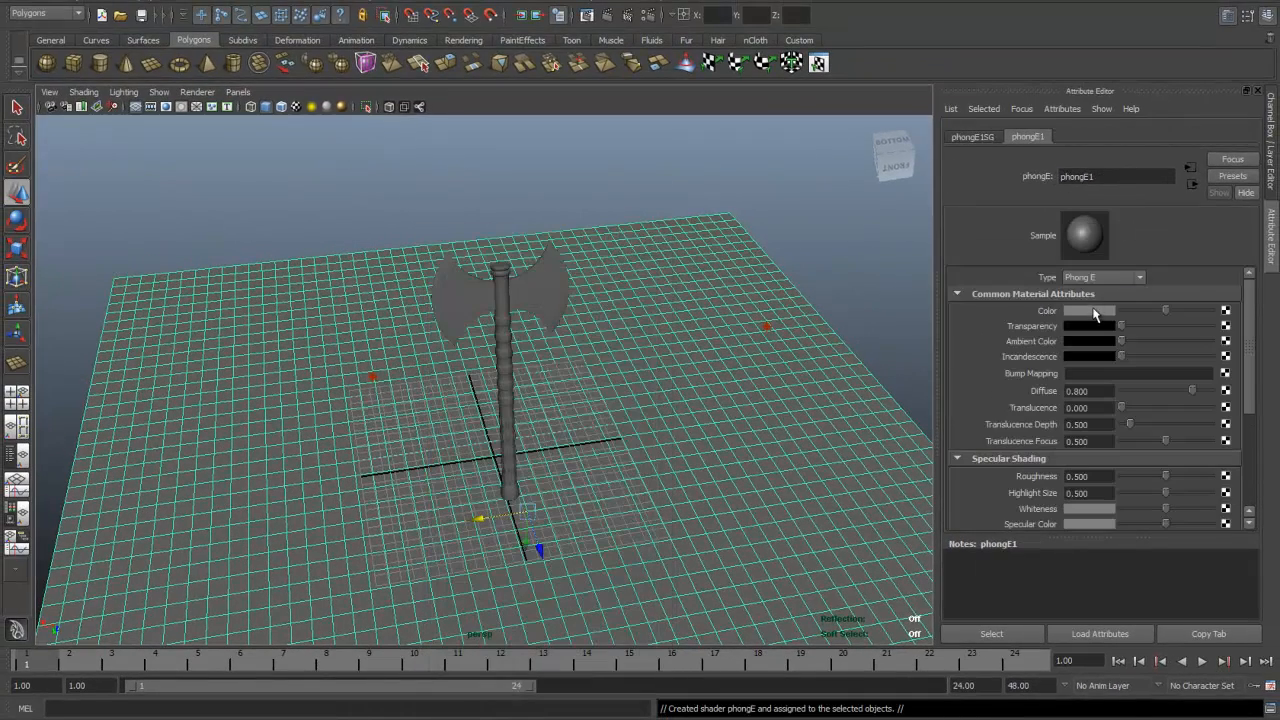
Set the floor's Phong E color to a light, near-white grey swatch and deselect the plane.
{"action": "left_click", "coordinate": [1090, 311]}
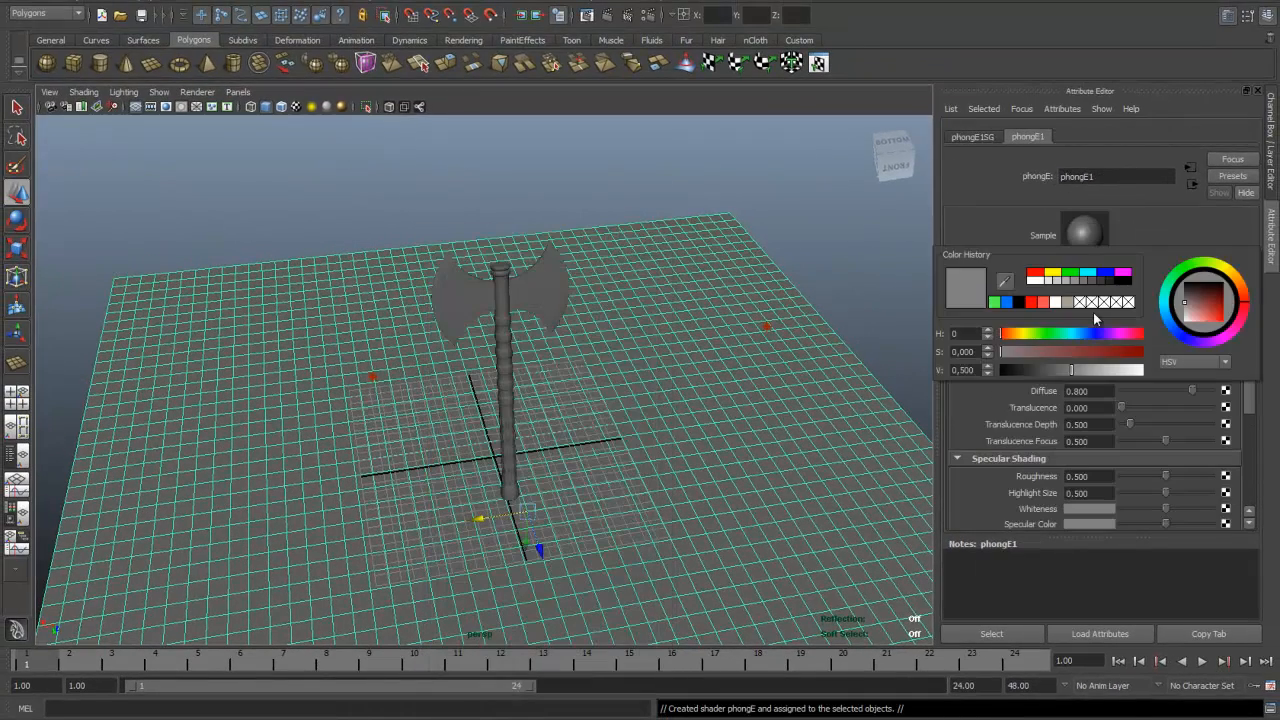
{"action": "left_click", "coordinate": [1038, 283]}
{"action": "left_click", "coordinate": [809, 282]}
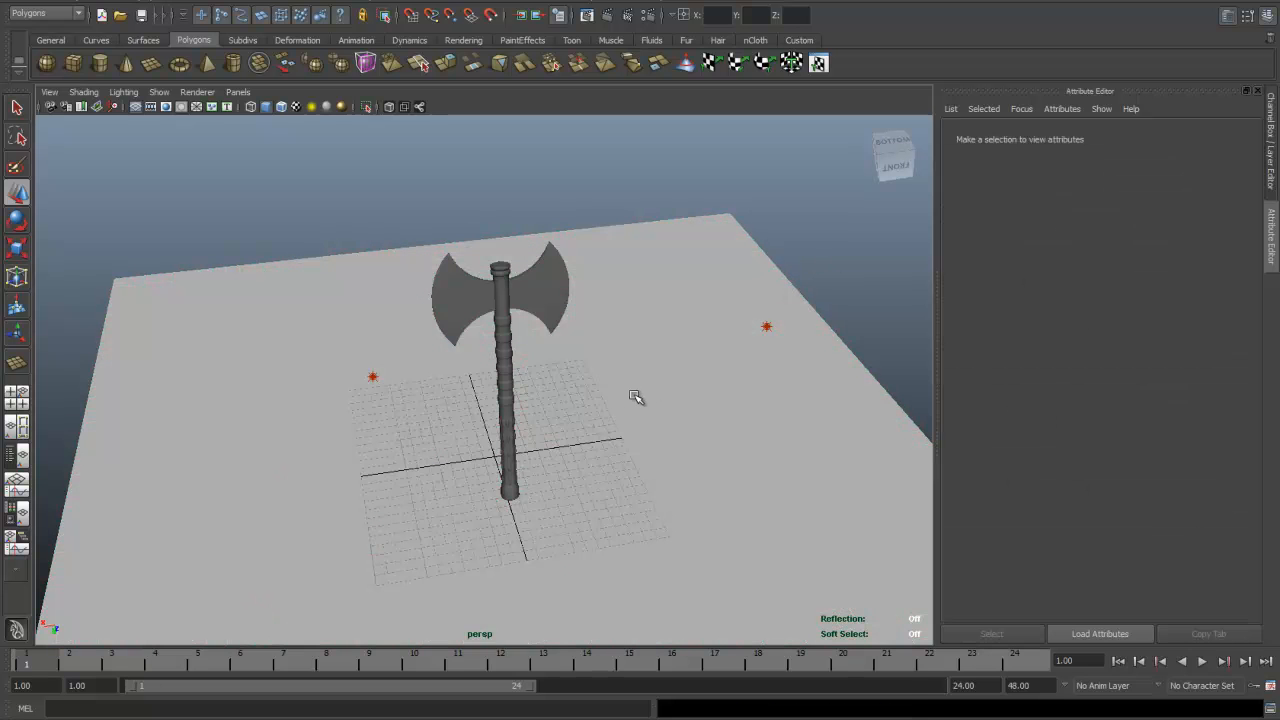
Assign a new mia_material_x to the combined axe, searching the material list for "mia".
{"action": "left_click_drag", "start_coordinate": [626, 420], "coordinate": [625, 365], "text": "alt"}
{"action": "scroll", "coordinate": [376, 216], "scroll_direction": "down", "scroll_amount": 2}
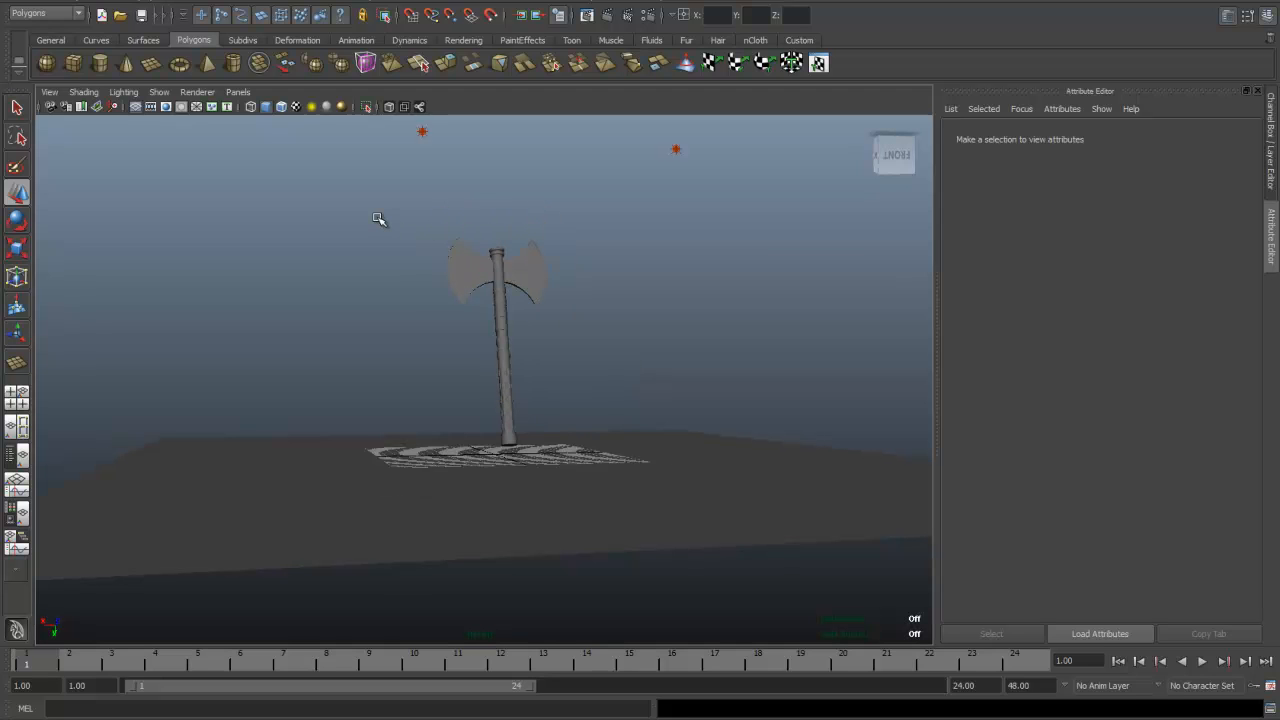
{"action": "left_click", "coordinate": [478, 271]}
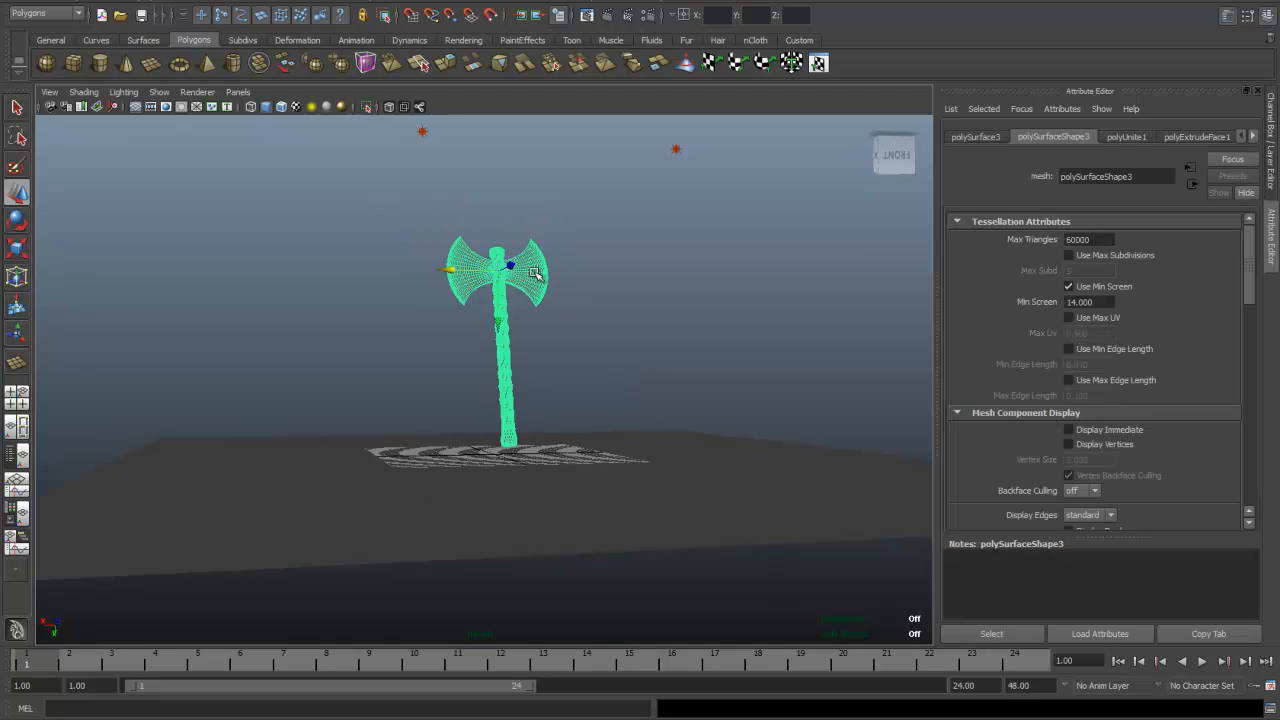
{"action": "right_click_drag", "start_coordinate": [530, 274], "coordinate": [566, 489]}
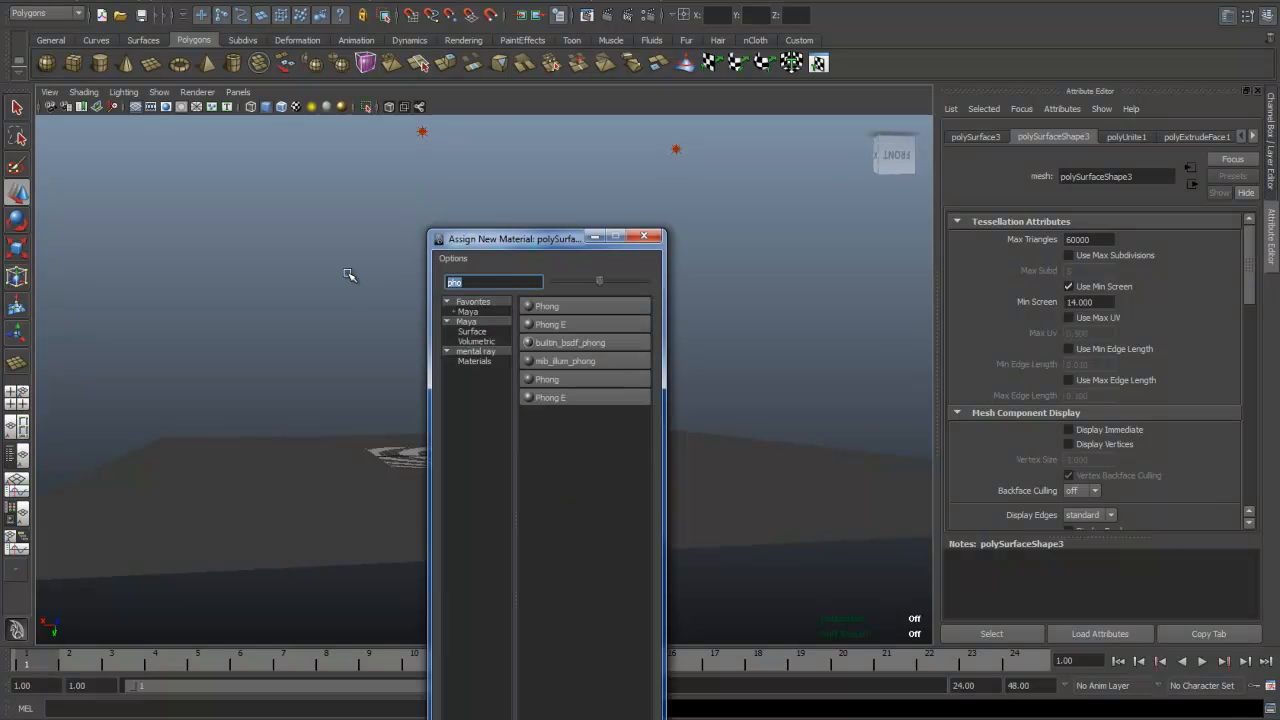
{"action": "type", "text": "mia"}
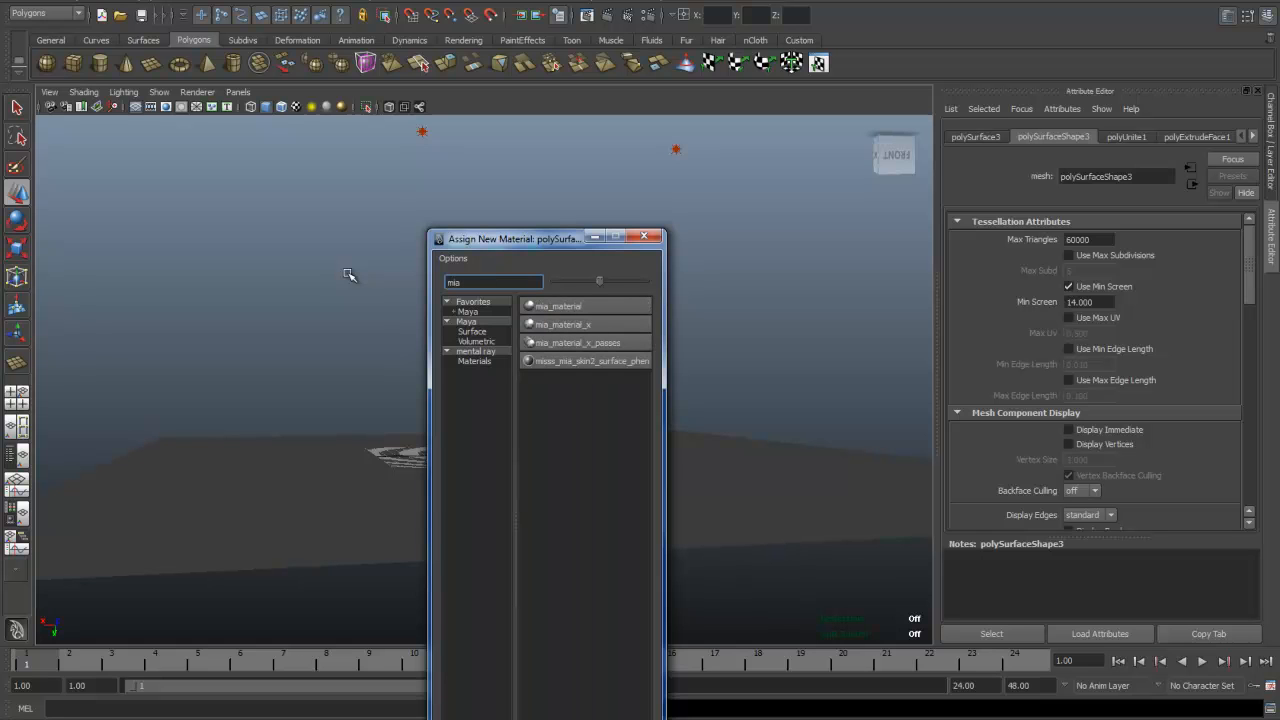
{"action": "left_click", "coordinate": [605, 328]}
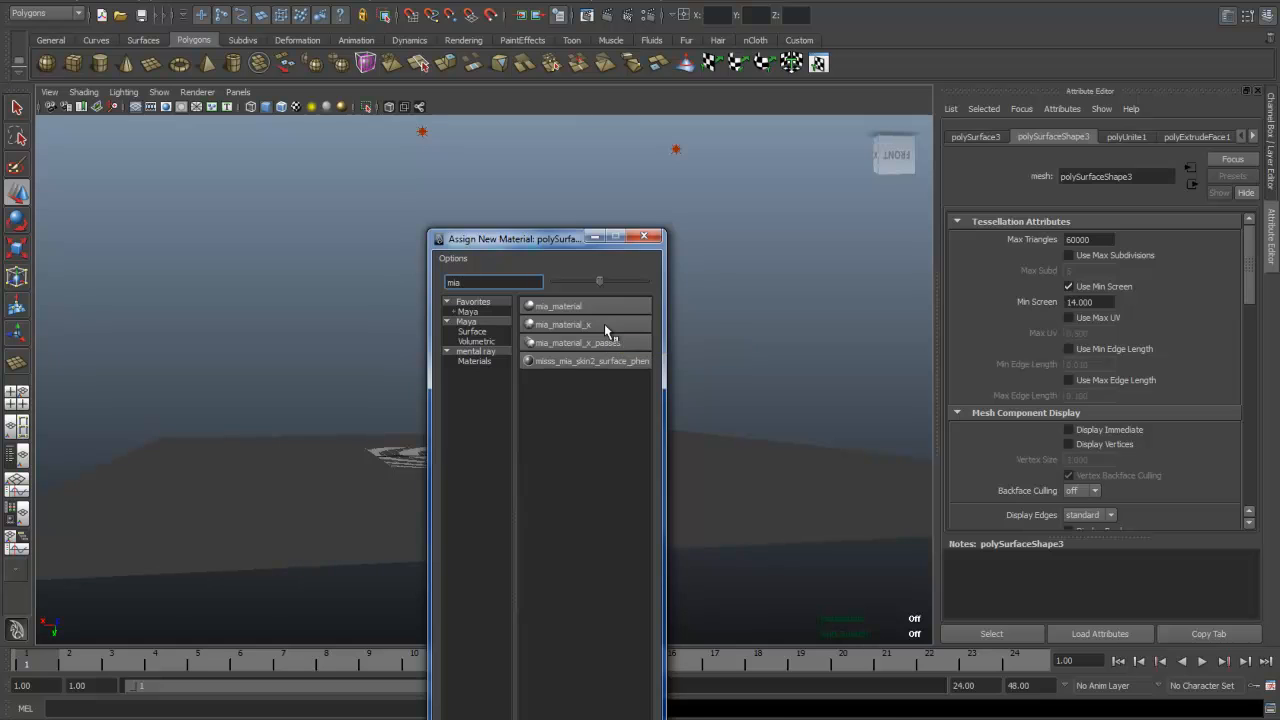
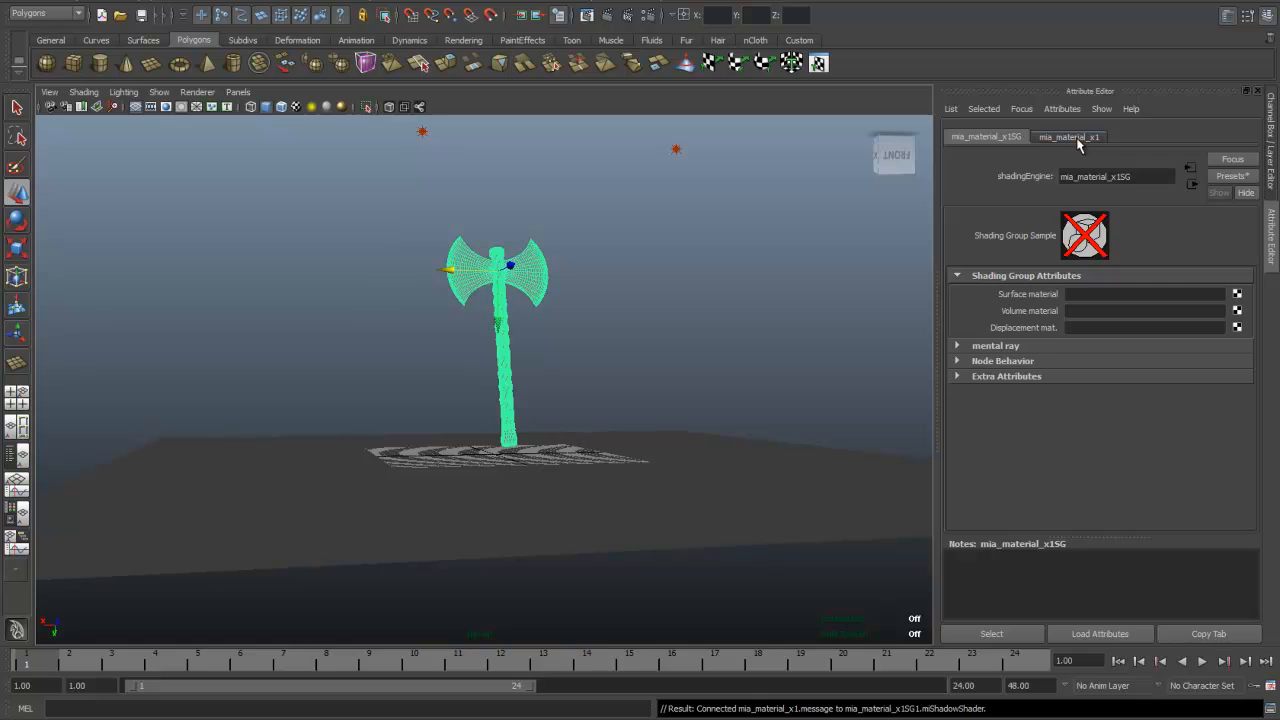
Replace the settings of the axe's mia_material_x1 with the Chrome preset.
{"action": "left_click", "coordinate": [1070, 137]}
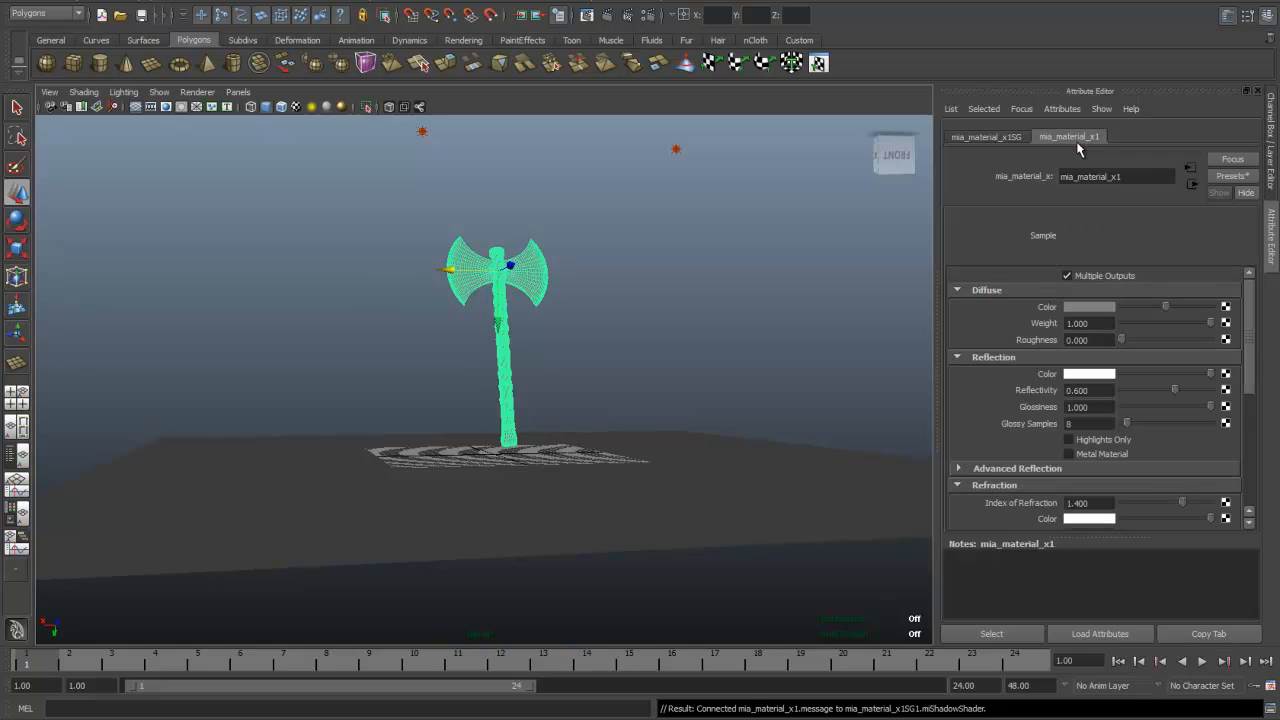
{"action": "left_click", "coordinate": [1236, 177]}
{"action": "mouse_move", "coordinate": [1186, 220]}
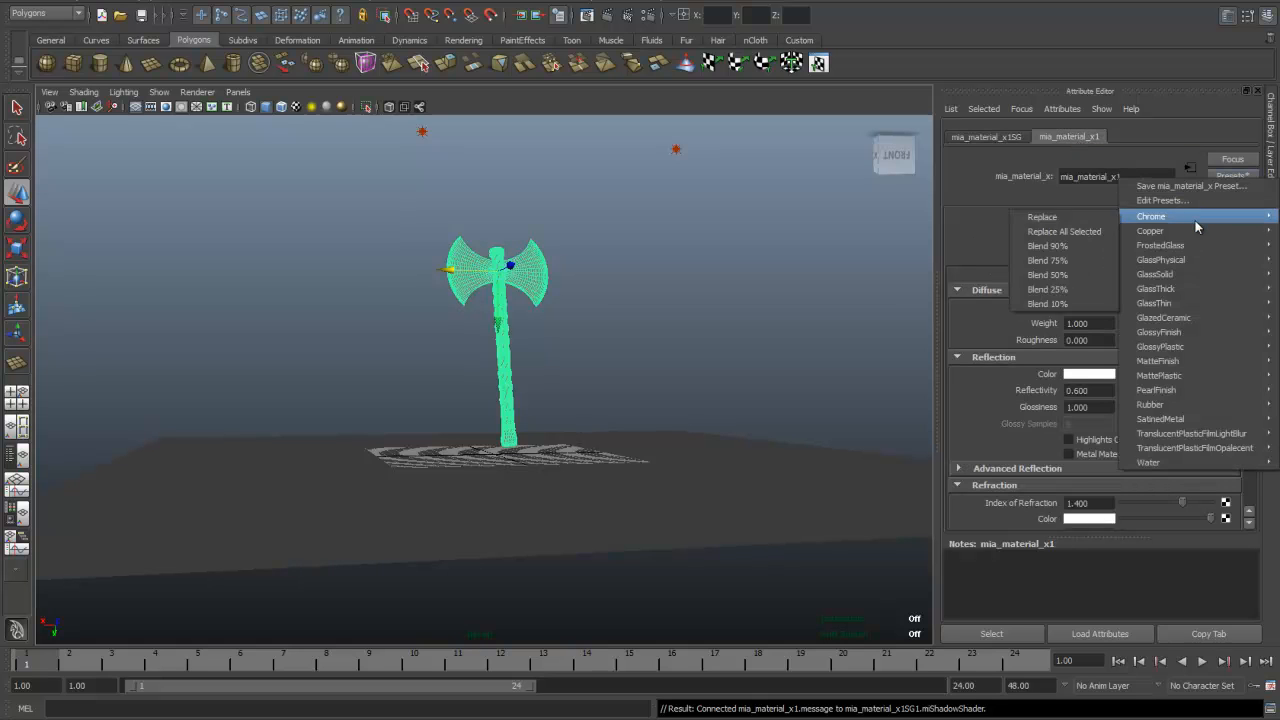
{"action": "left_click", "coordinate": [1092, 218]}
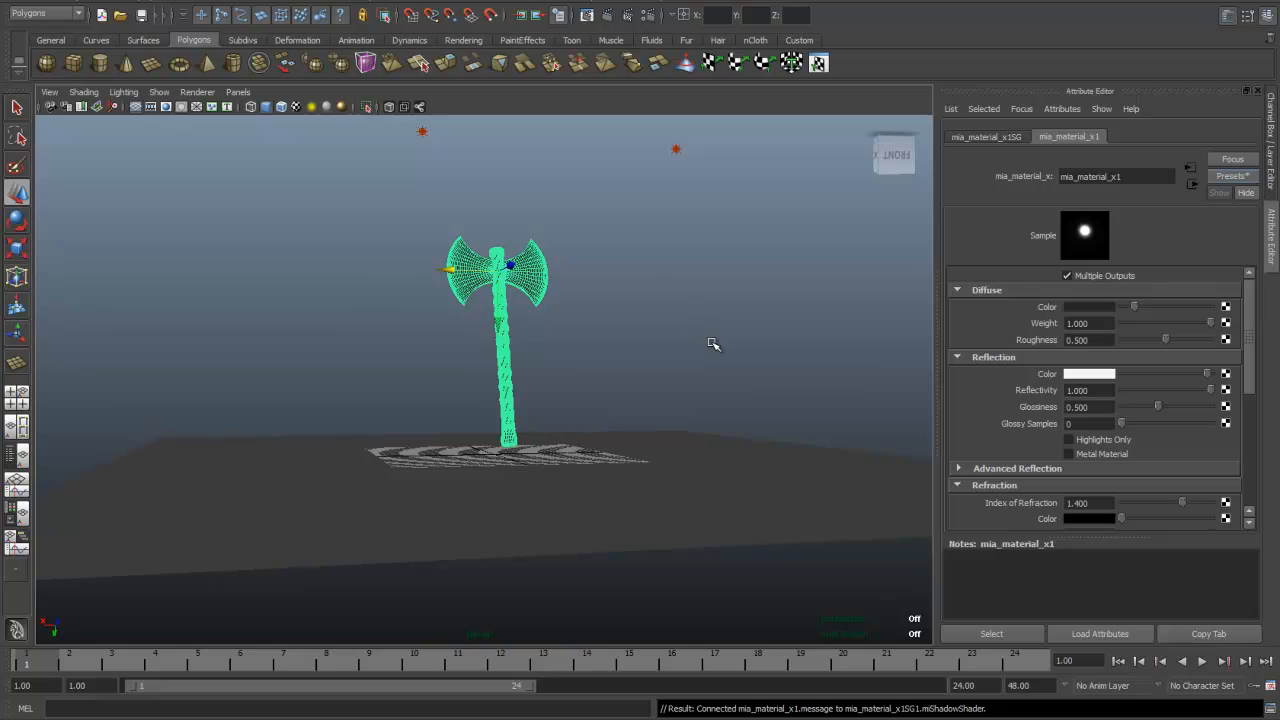
Check in the Plug-in Manager whether the mental ray plug-in Mayatomr.mll is loaded and set to auto load.
{"action": "left_click", "coordinate": [185, 4]}
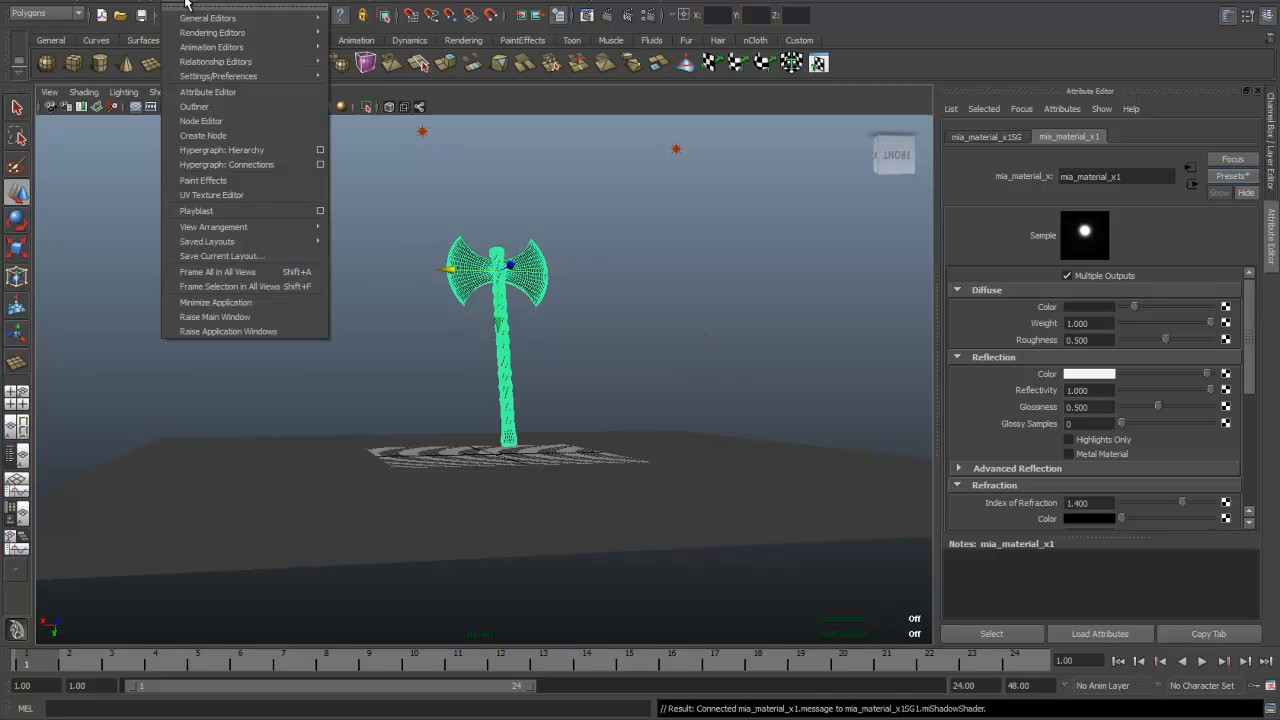
{"action": "mouse_move", "coordinate": [255, 78]}
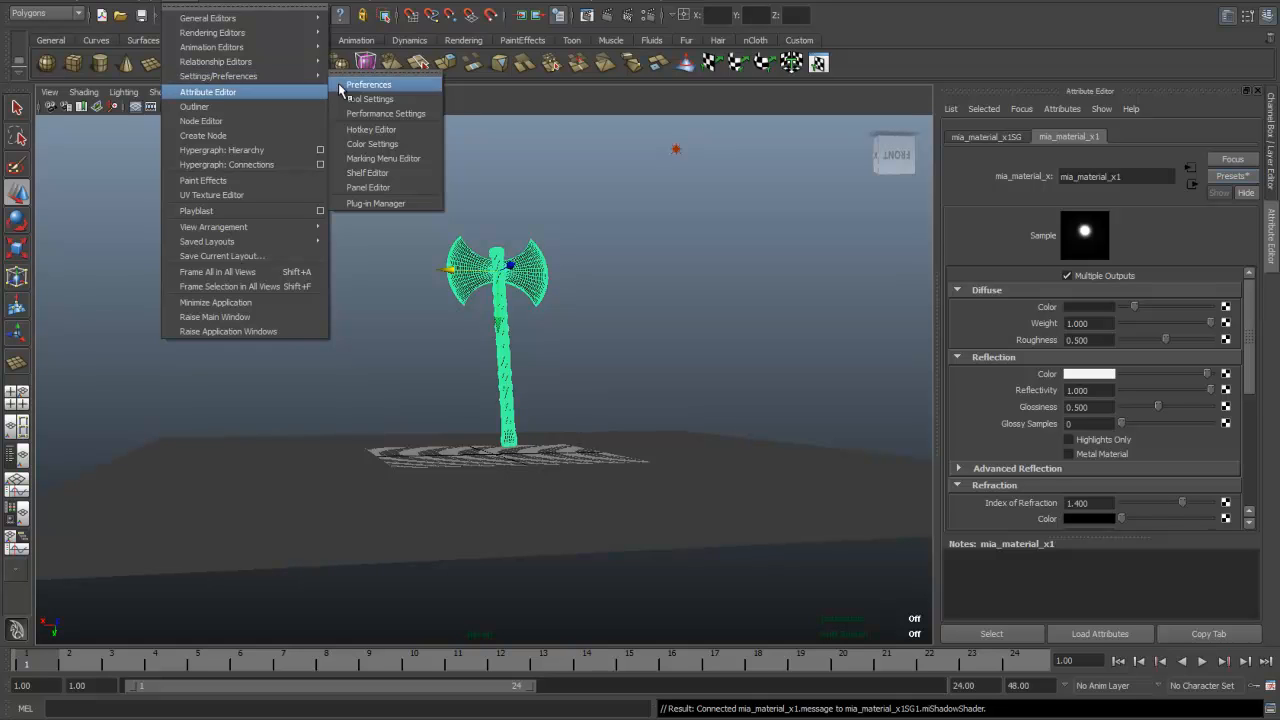
{"action": "left_click", "coordinate": [400, 204]}
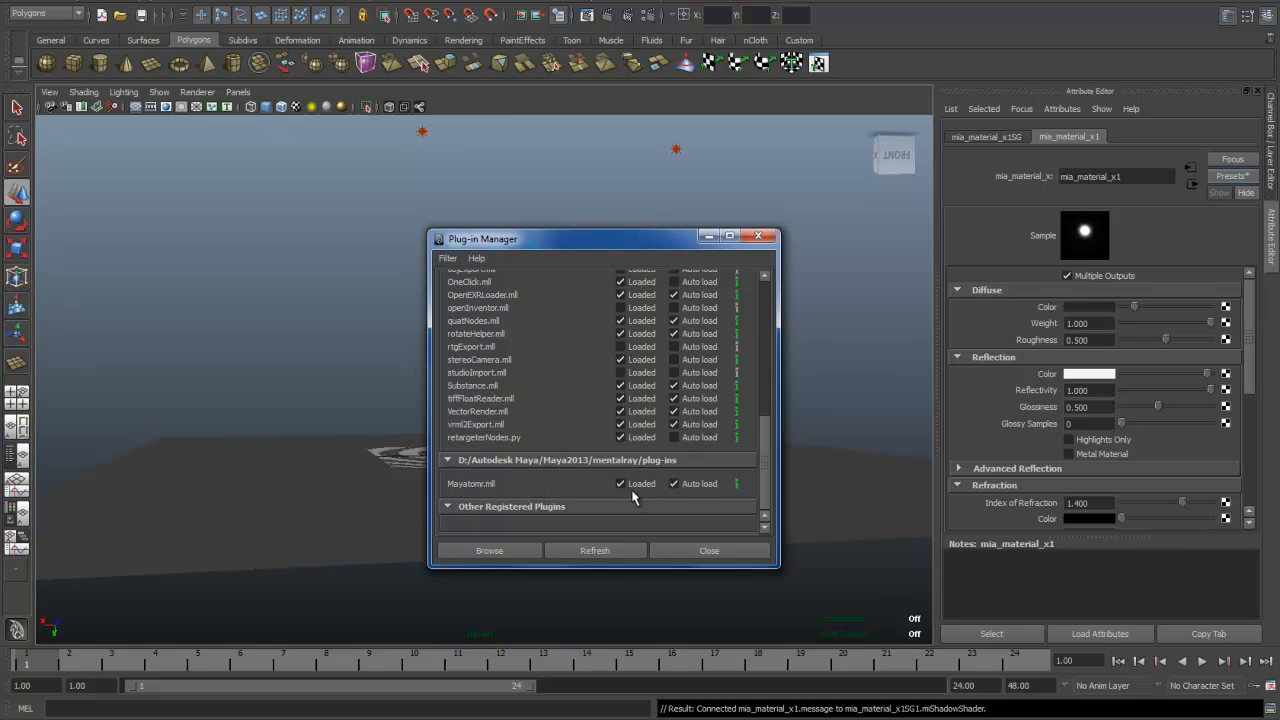
{"action": "left_click", "coordinate": [708, 236]}
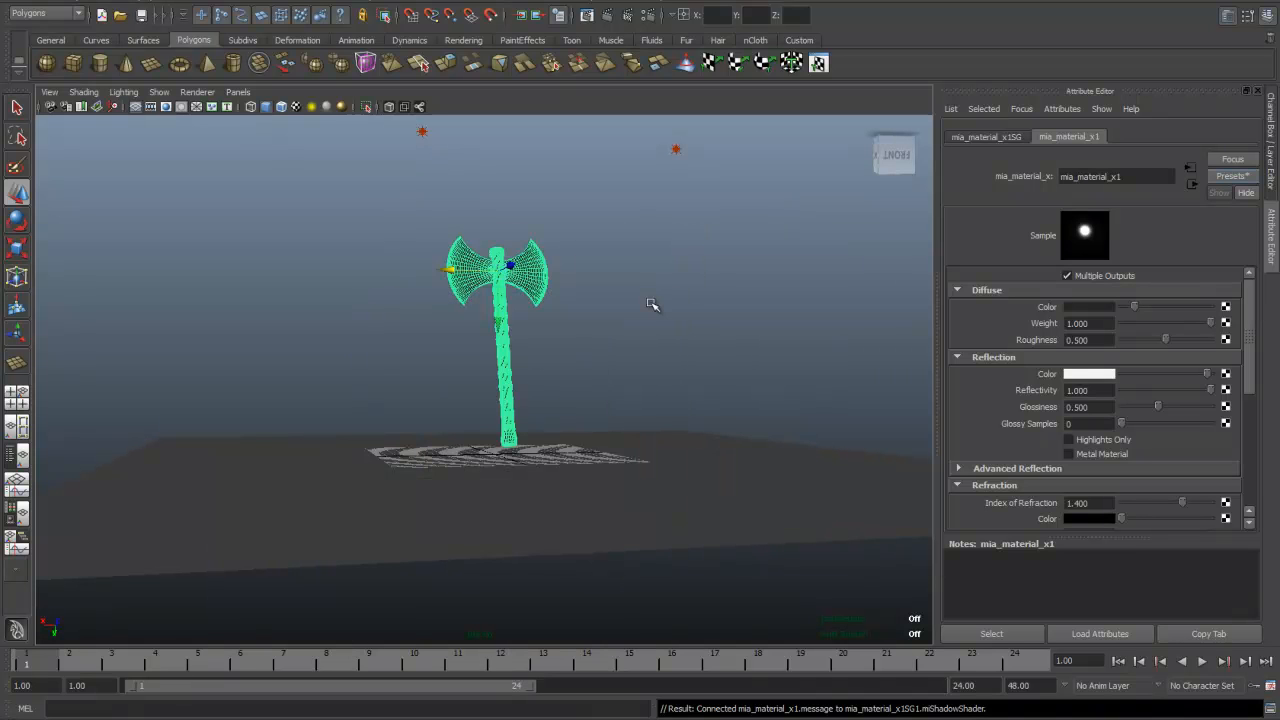
Select the face loop in the groove between the two rims at the top of the axe handle.
{"action": "scroll", "coordinate": [630, 360], "scroll_direction": "up", "scroll_amount": 3}
{"action": "left_click", "coordinate": [688, 328]}
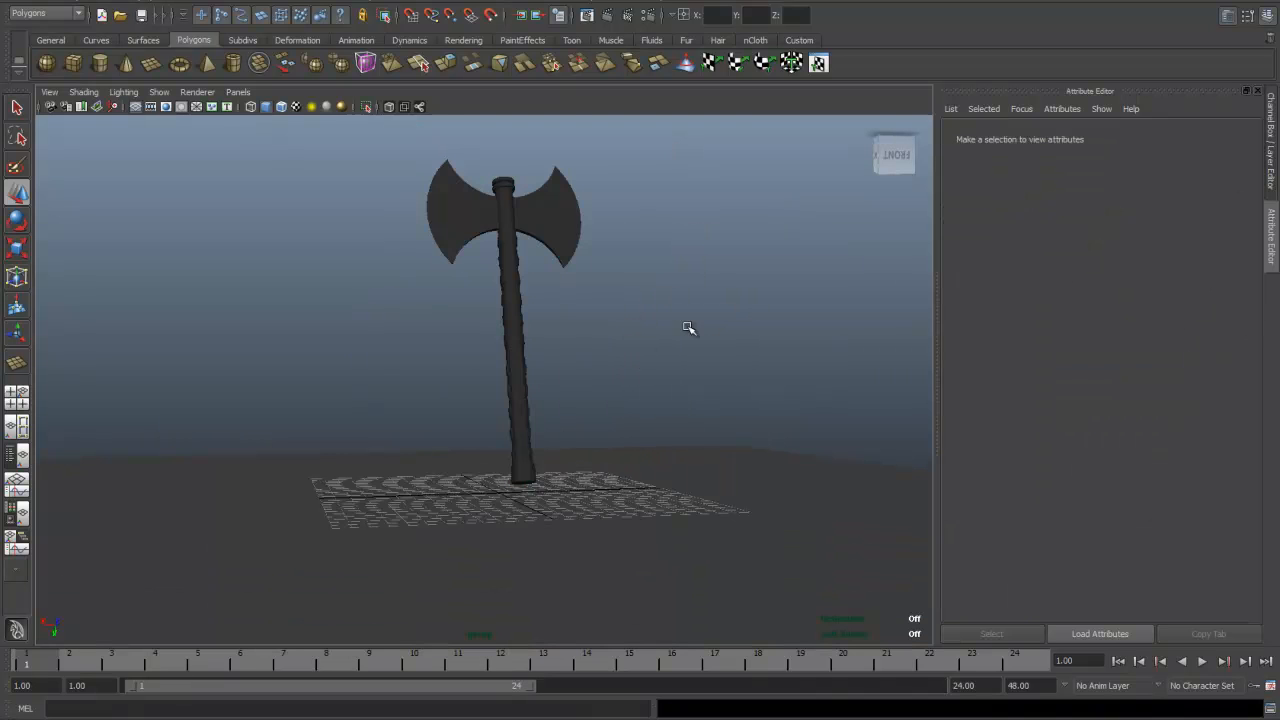
{"action": "scroll", "coordinate": [649, 314], "scroll_direction": "up", "scroll_amount": 5}
{"action": "middle_click_drag", "start_coordinate": [667, 283], "coordinate": [663, 466], "text": "alt"}
{"action": "scroll", "coordinate": [640, 330], "scroll_direction": "up", "scroll_amount": 3}
{"action": "middle_click_drag", "start_coordinate": [635, 281], "coordinate": [643, 420], "text": "alt"}
{"action": "scroll", "coordinate": [647, 395], "scroll_direction": "up", "scroll_amount": 4}
{"action": "left_click_drag", "start_coordinate": [686, 312], "coordinate": [683, 343], "text": "alt"}
{"action": "scroll", "coordinate": [635, 418], "scroll_direction": "up", "scroll_amount": 3}
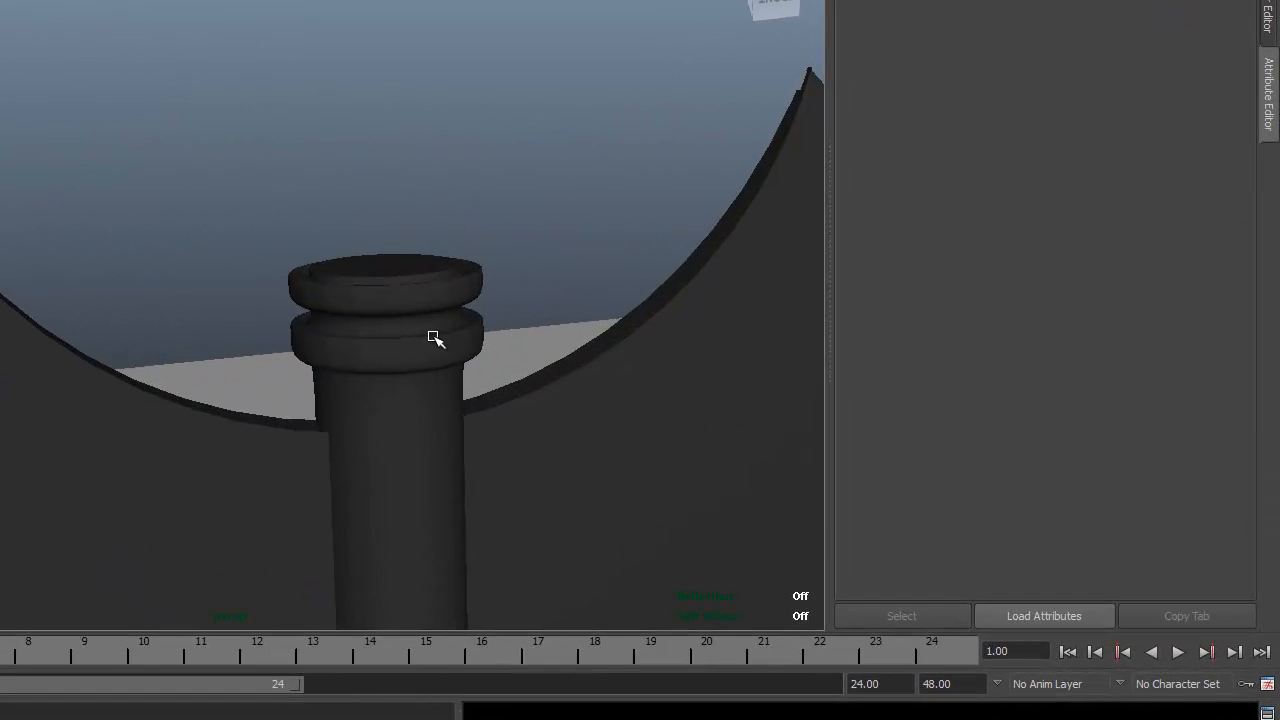
{"action": "left_click", "coordinate": [416, 340]}
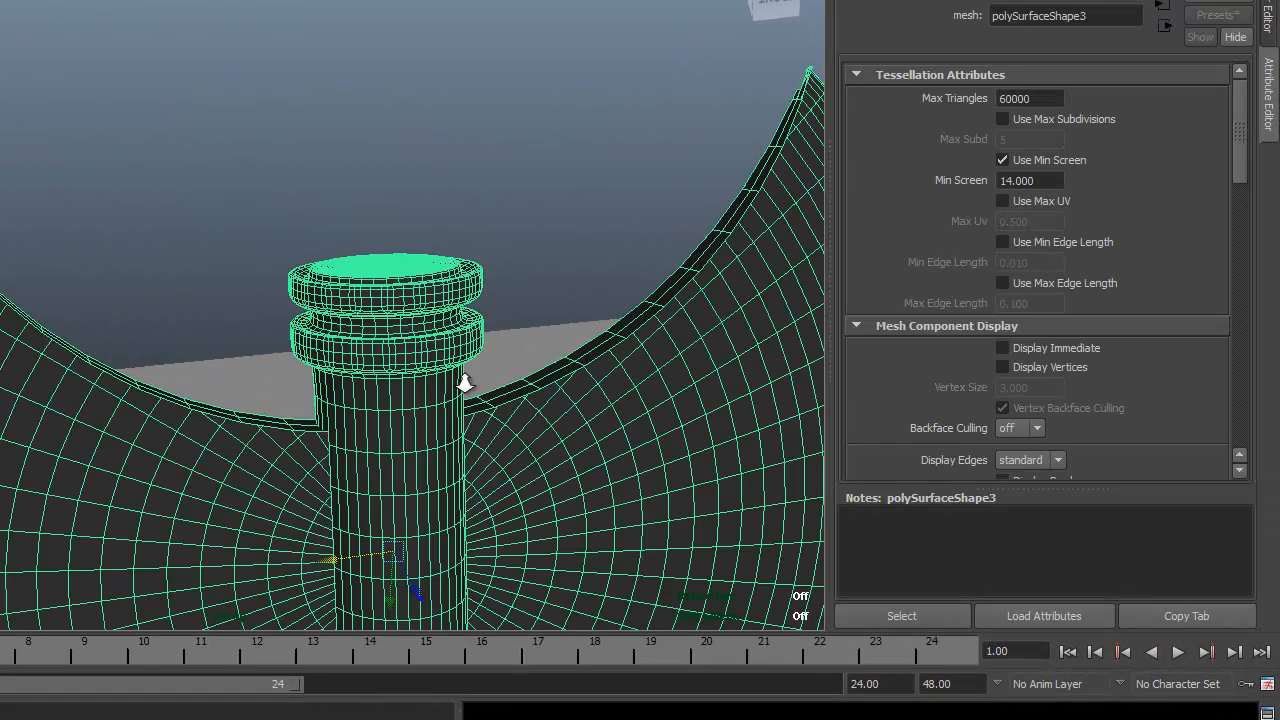
{"action": "scroll", "coordinate": [509, 409], "scroll_direction": "up", "scroll_amount": 2}
{"action": "scroll", "coordinate": [409, 291], "scroll_direction": "up", "scroll_amount": 3}
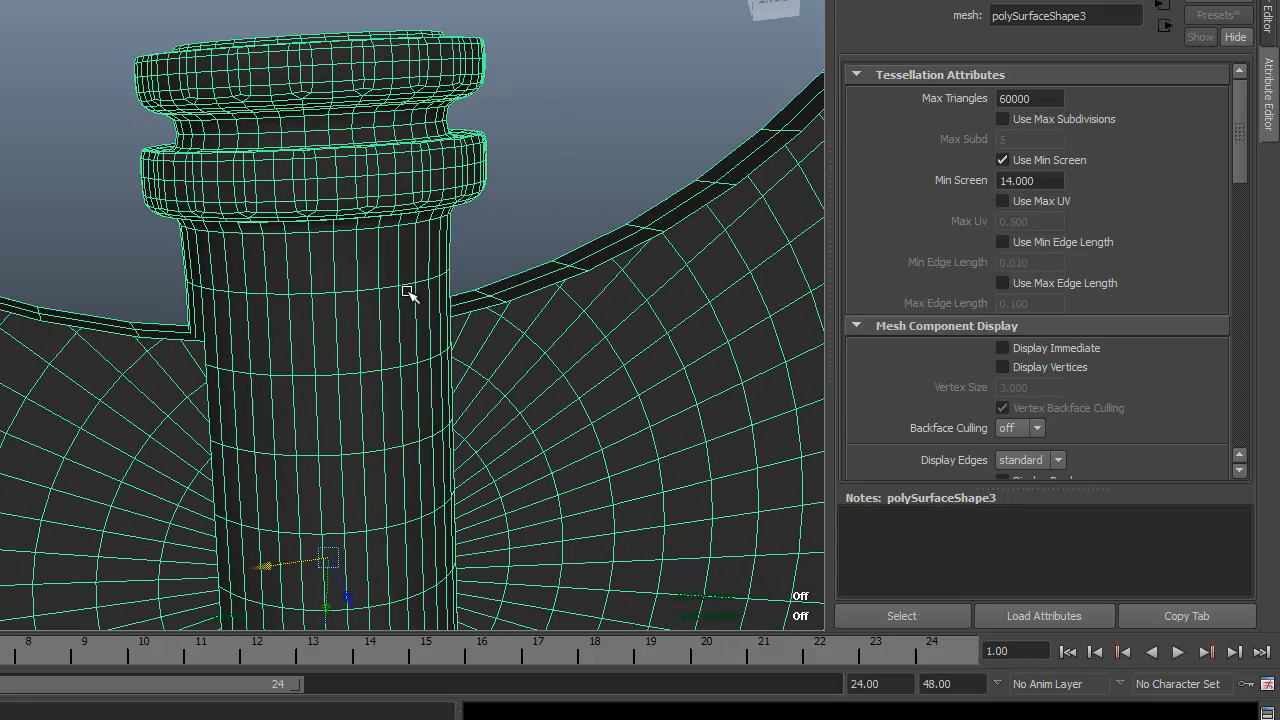
{"action": "right_click_drag", "start_coordinate": [320, 135], "coordinate": [322, 177]}
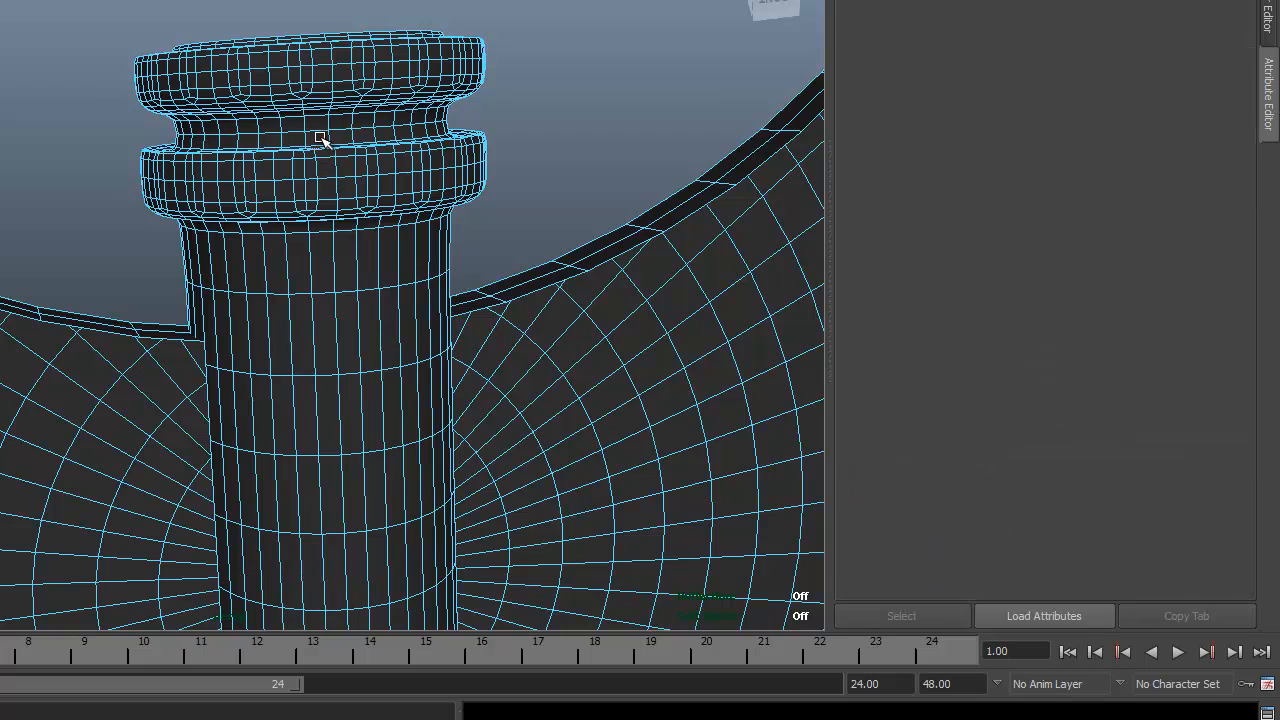
{"action": "left_click", "coordinate": [343, 137]}
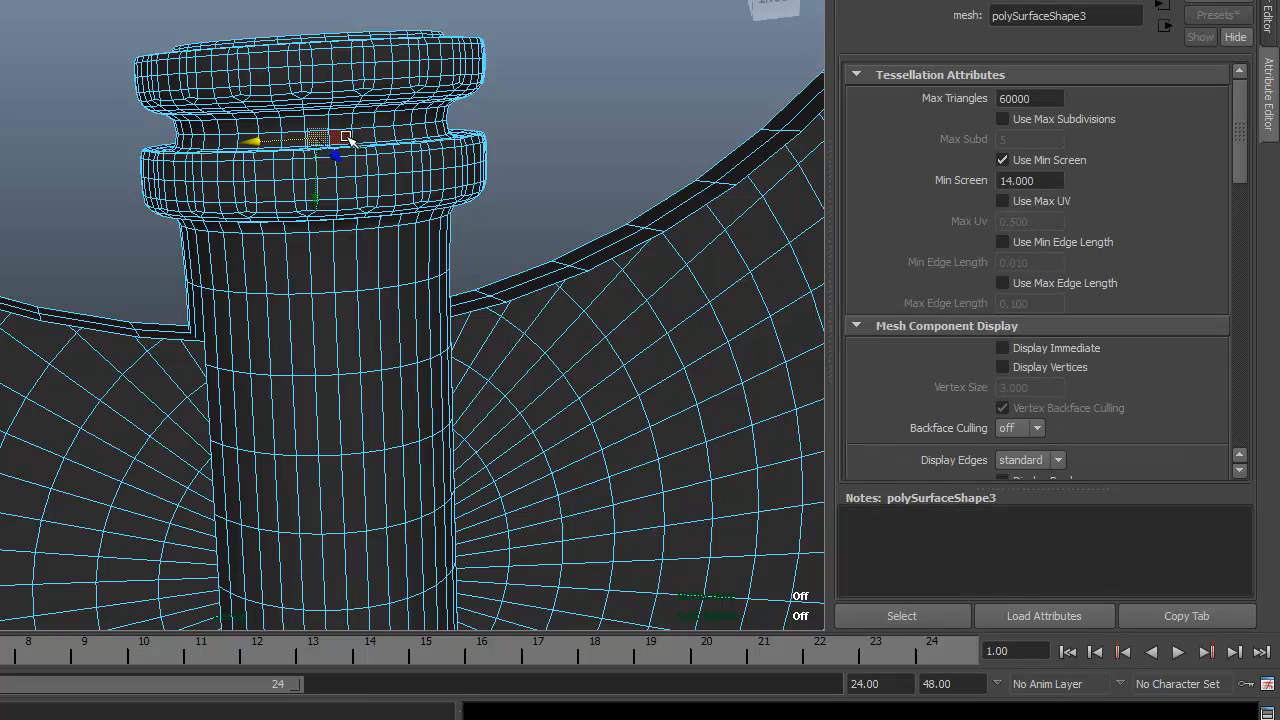
{"action": "double_click", "coordinate": [347, 137], "text": "shift"}
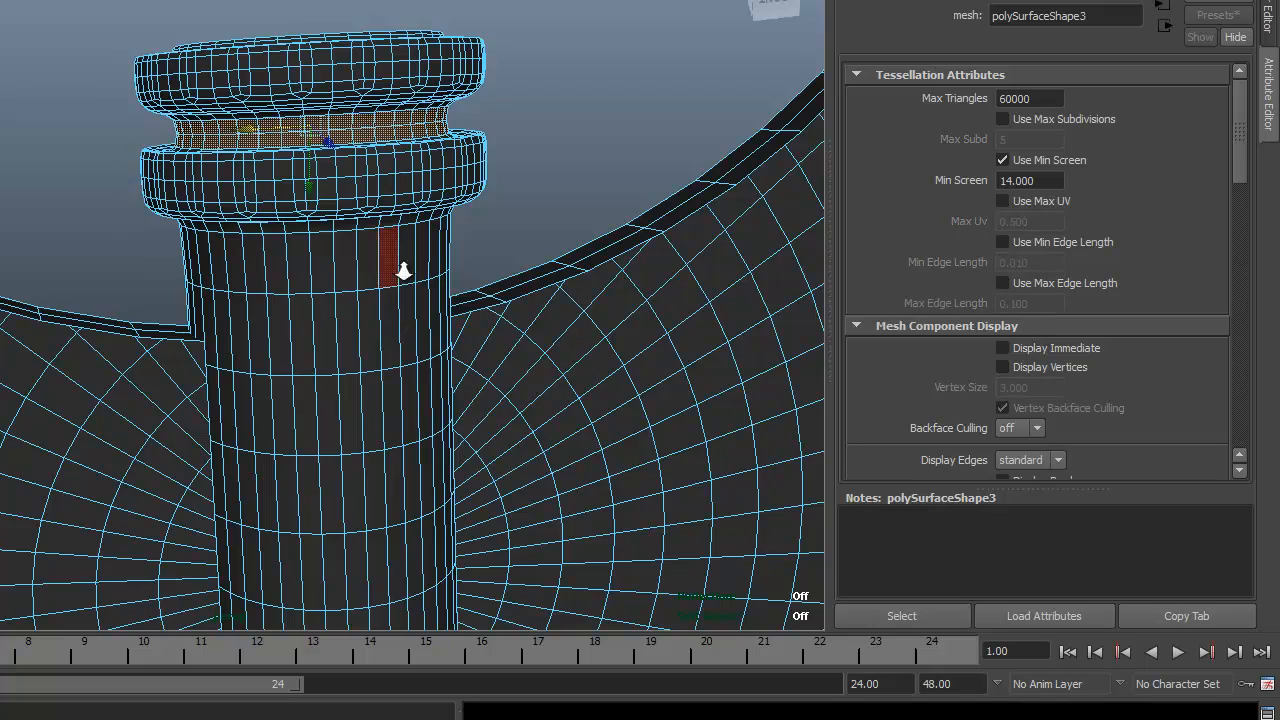
Assign a new mia_material_x to the selected groove faces at the top of the handle.
{"action": "scroll", "coordinate": [402, 275], "scroll_direction": "down", "scroll_amount": 5}
{"action": "middle_click_drag", "start_coordinate": [400, 337], "coordinate": [383, 110], "text": "alt"}
{"action": "left_click_drag", "start_coordinate": [371, 331], "coordinate": [380, 361], "text": "alt"}
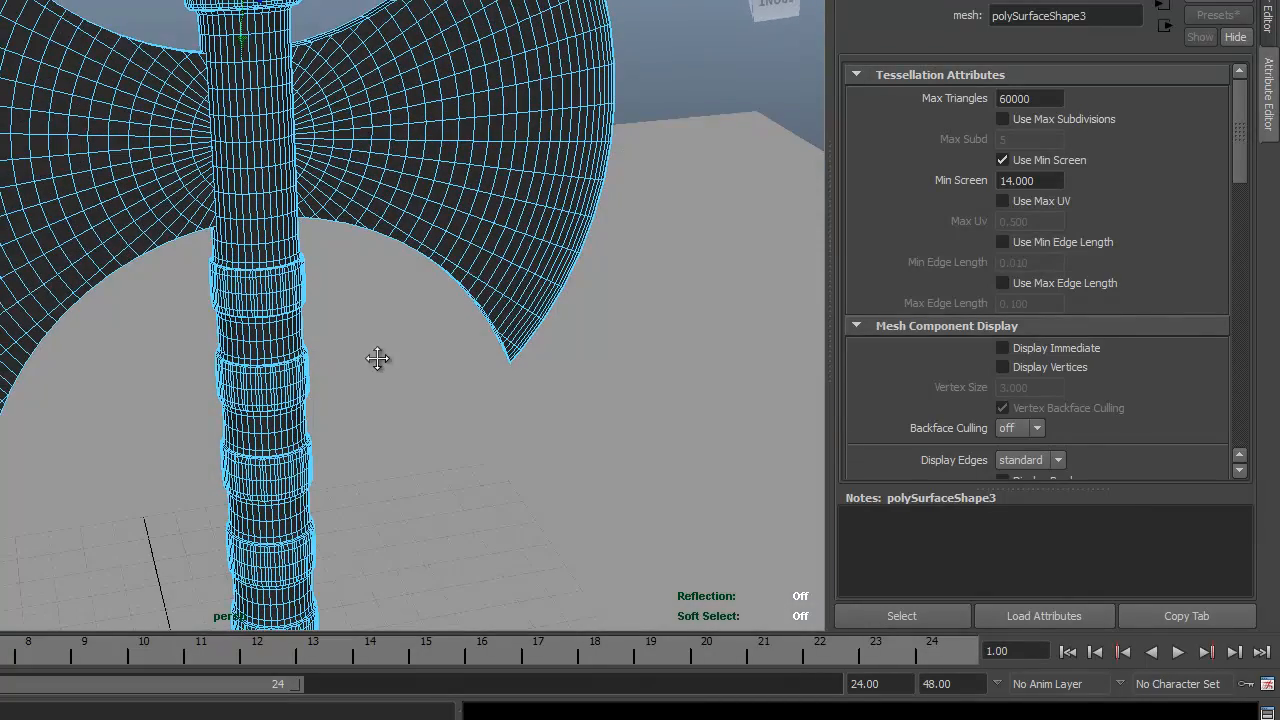
{"action": "middle_click_drag", "start_coordinate": [377, 360], "coordinate": [377, 449], "text": "alt"}
{"action": "right_click_drag", "start_coordinate": [263, 96], "coordinate": [285, 376]}
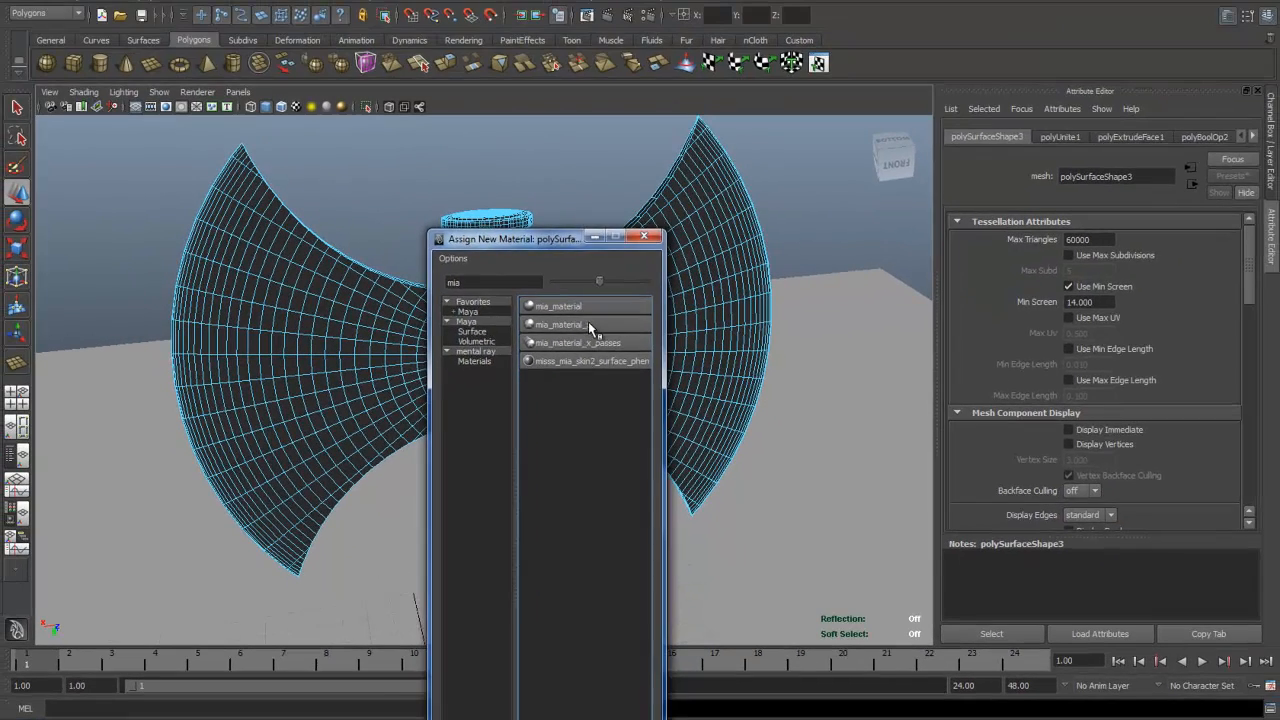
{"action": "left_click", "coordinate": [680, 133]}
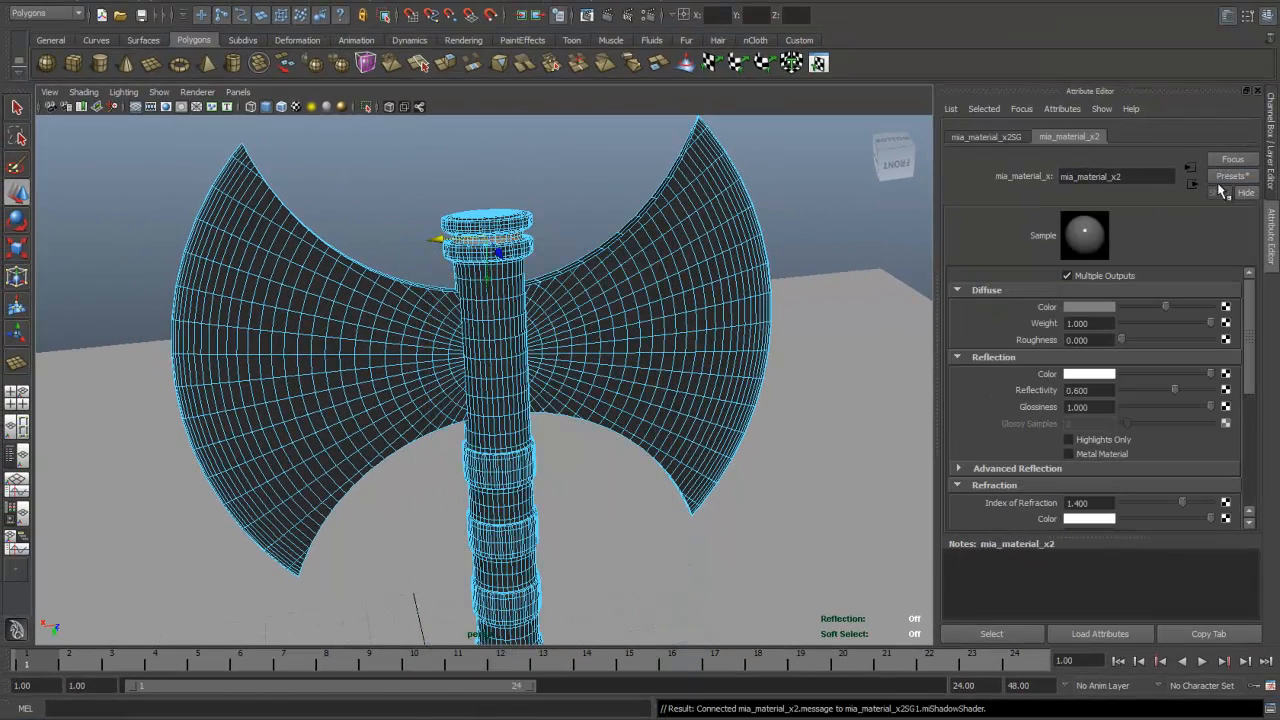
Replace the groove material's settings with the Copper preset and deselect the faces.
{"action": "left_click", "coordinate": [1229, 178]}
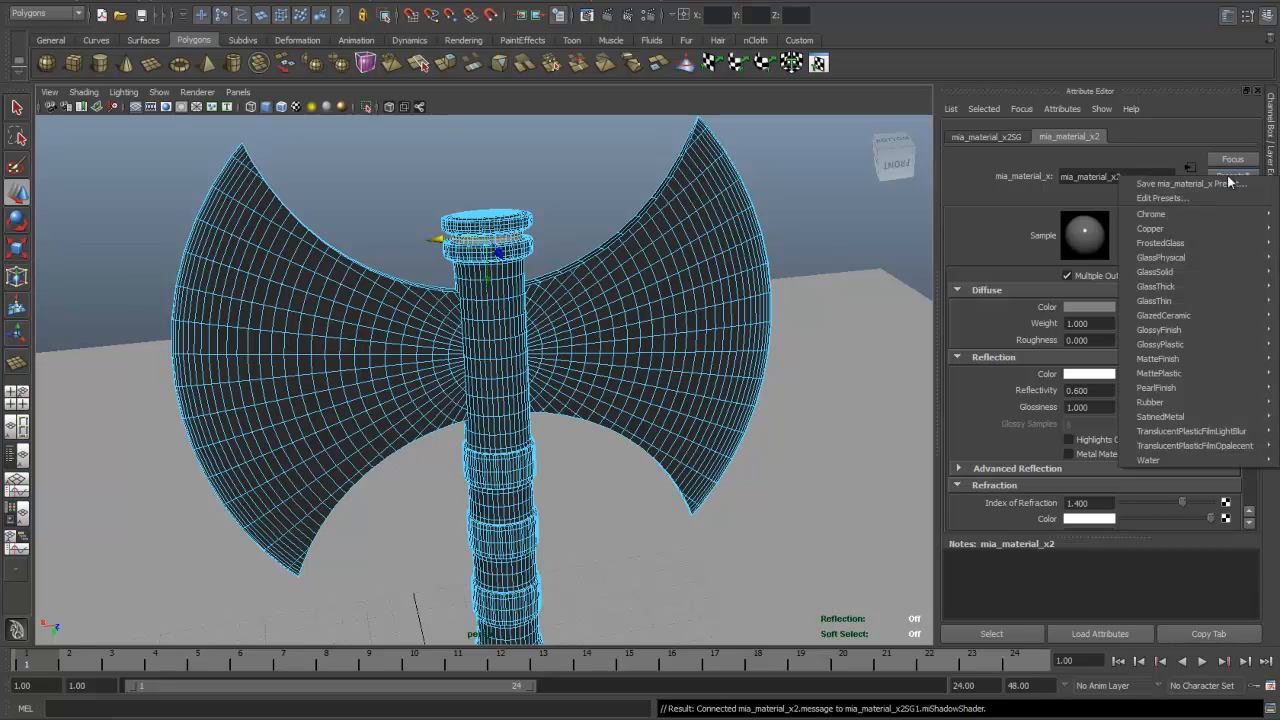
{"action": "mouse_move", "coordinate": [1197, 228]}
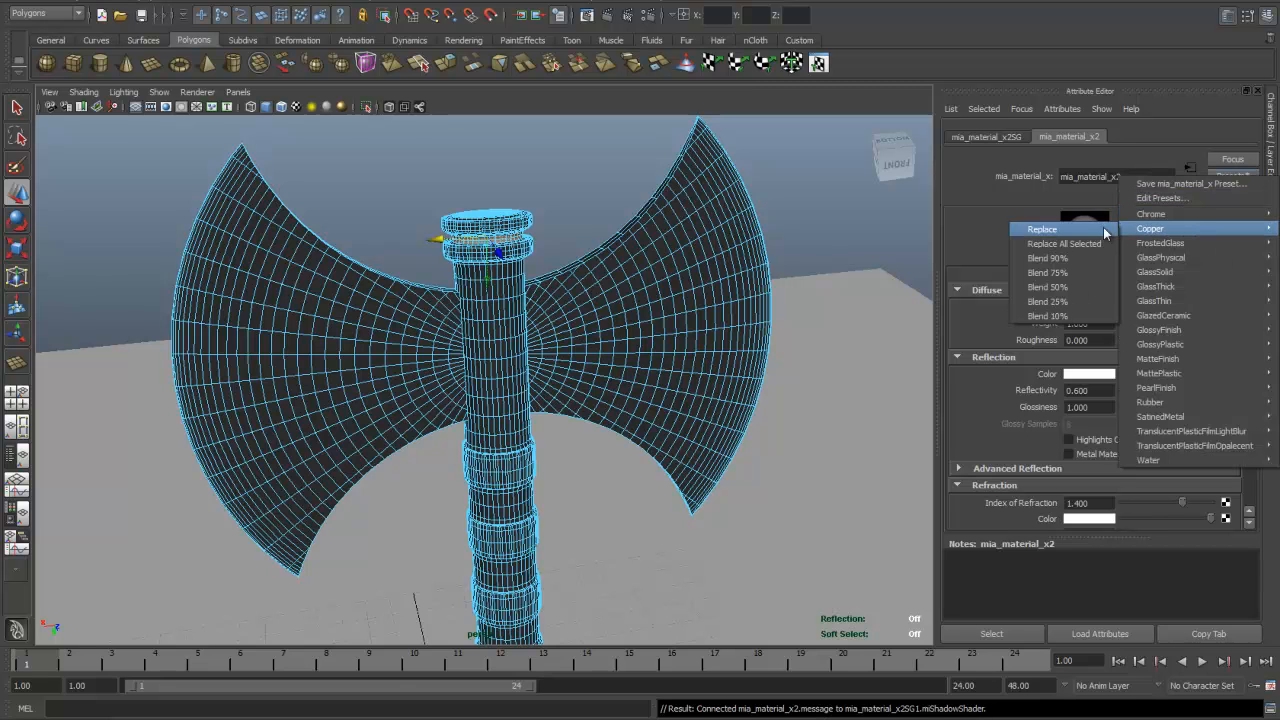
{"action": "left_click", "coordinate": [1092, 232]}
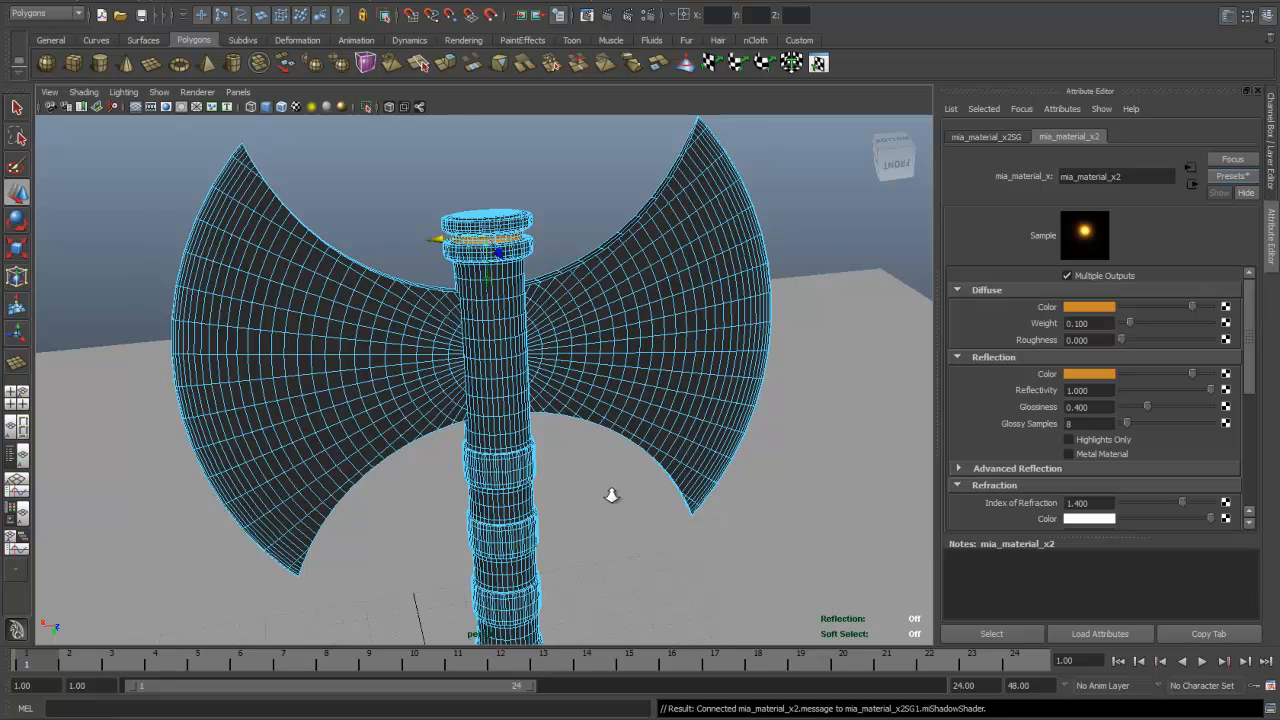
{"action": "scroll", "coordinate": [610, 492], "scroll_direction": "down", "scroll_amount": 3}
{"action": "left_click_drag", "start_coordinate": [670, 493], "coordinate": [646, 309], "text": "alt"}
{"action": "scroll", "coordinate": [673, 440], "scroll_direction": "down", "scroll_amount": 2}
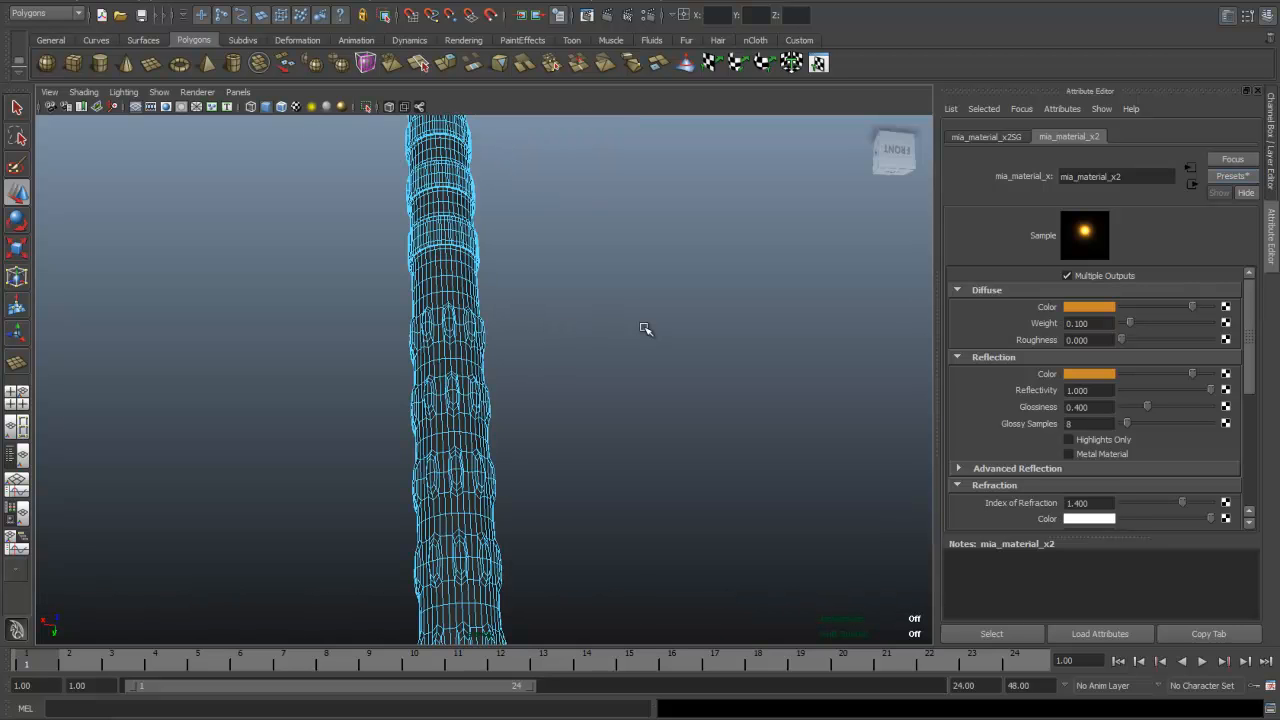
{"action": "left_click_drag", "start_coordinate": [629, 363], "coordinate": [632, 385], "text": "alt"}
{"action": "left_click", "coordinate": [615, 410]}
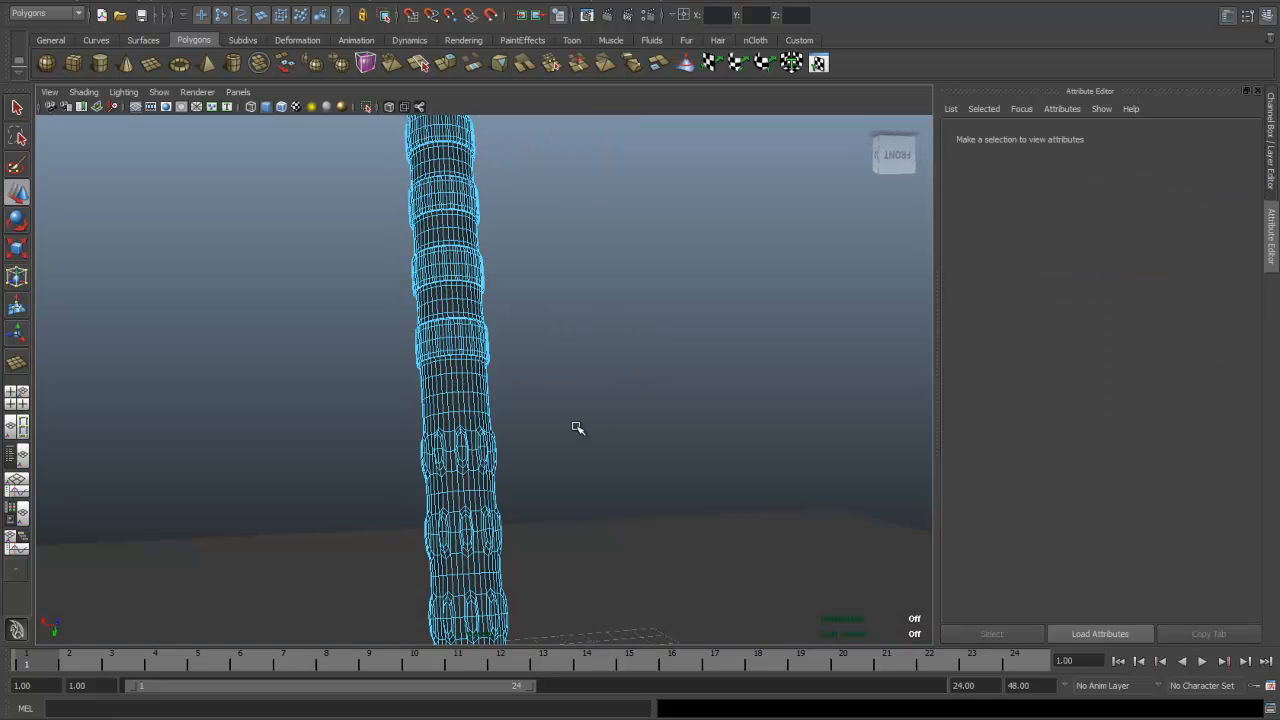
Select the two face loops of the smooth band between the first and second rows of bumps on the lower handle.
{"action": "scroll", "coordinate": [527, 432], "scroll_direction": "up", "scroll_amount": 2}
{"action": "left_click_drag", "start_coordinate": [531, 437], "coordinate": [595, 309], "text": "alt"}
{"action": "scroll", "coordinate": [599, 322], "scroll_direction": "up", "scroll_amount": 2}
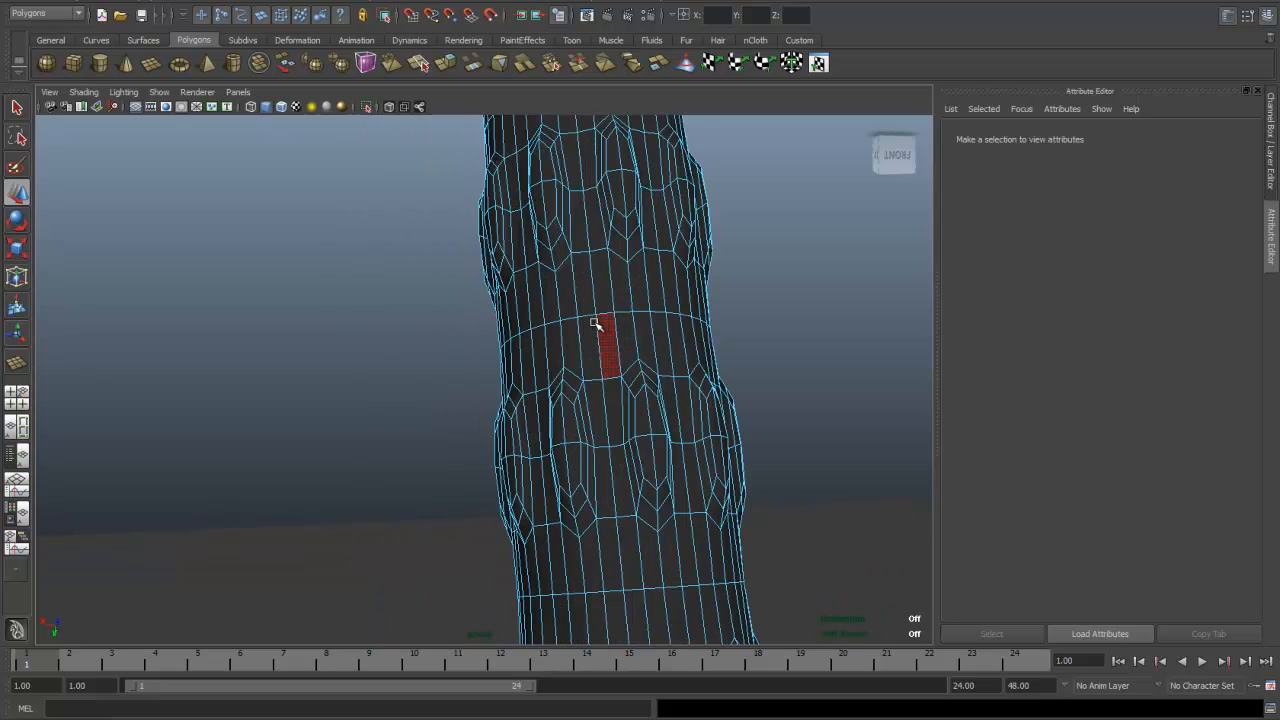
{"action": "scroll", "coordinate": [594, 323], "scroll_direction": "down", "scroll_amount": 3}
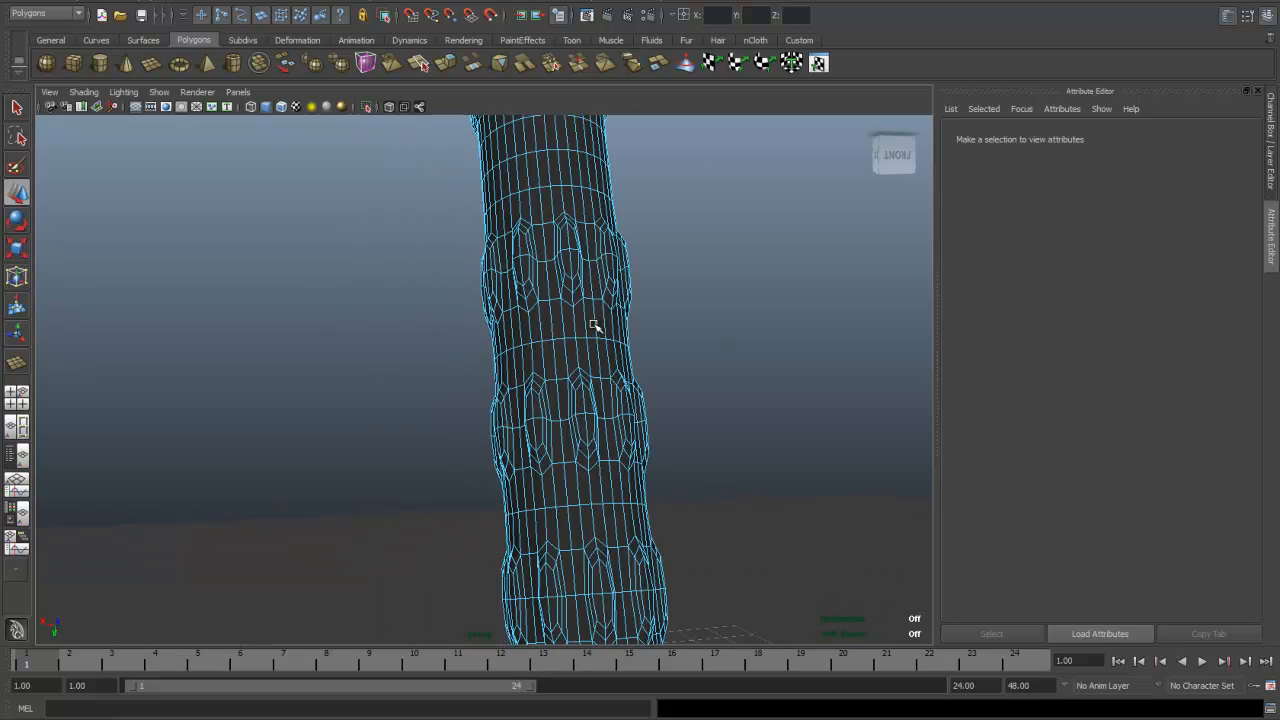
{"action": "right_click_drag", "start_coordinate": [547, 325], "coordinate": [547, 362]}
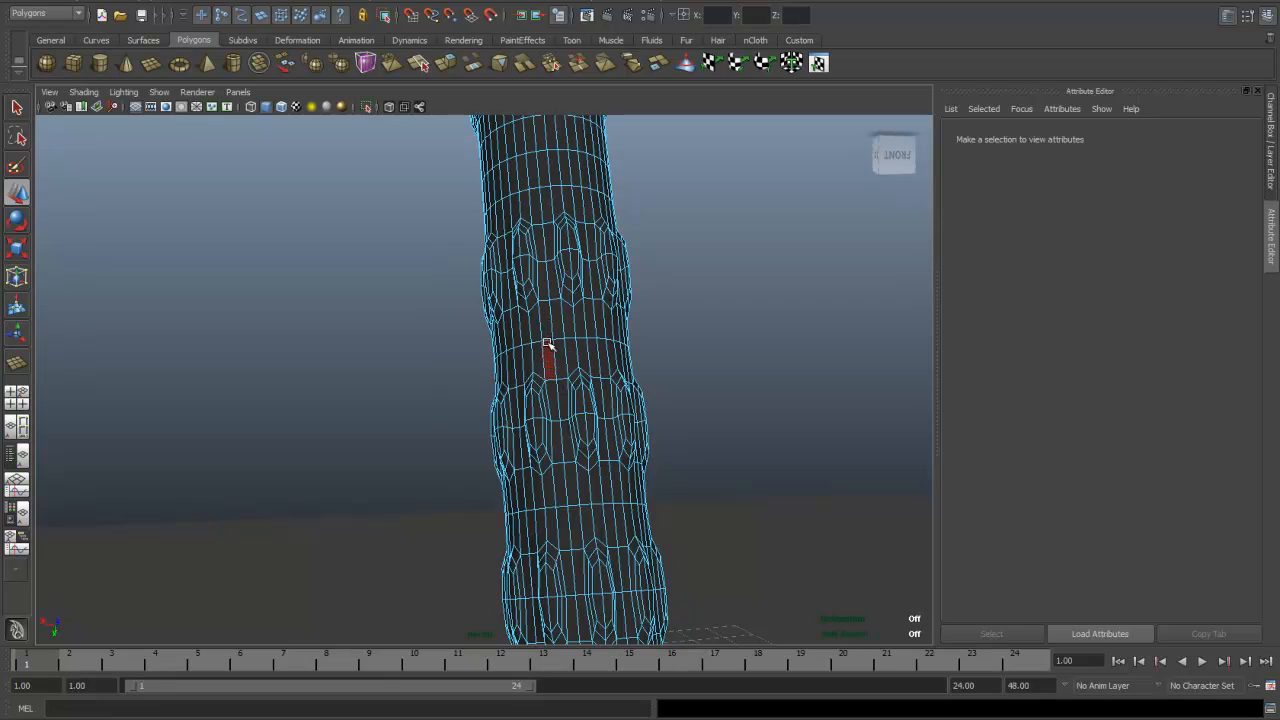
{"action": "left_click", "coordinate": [551, 332]}
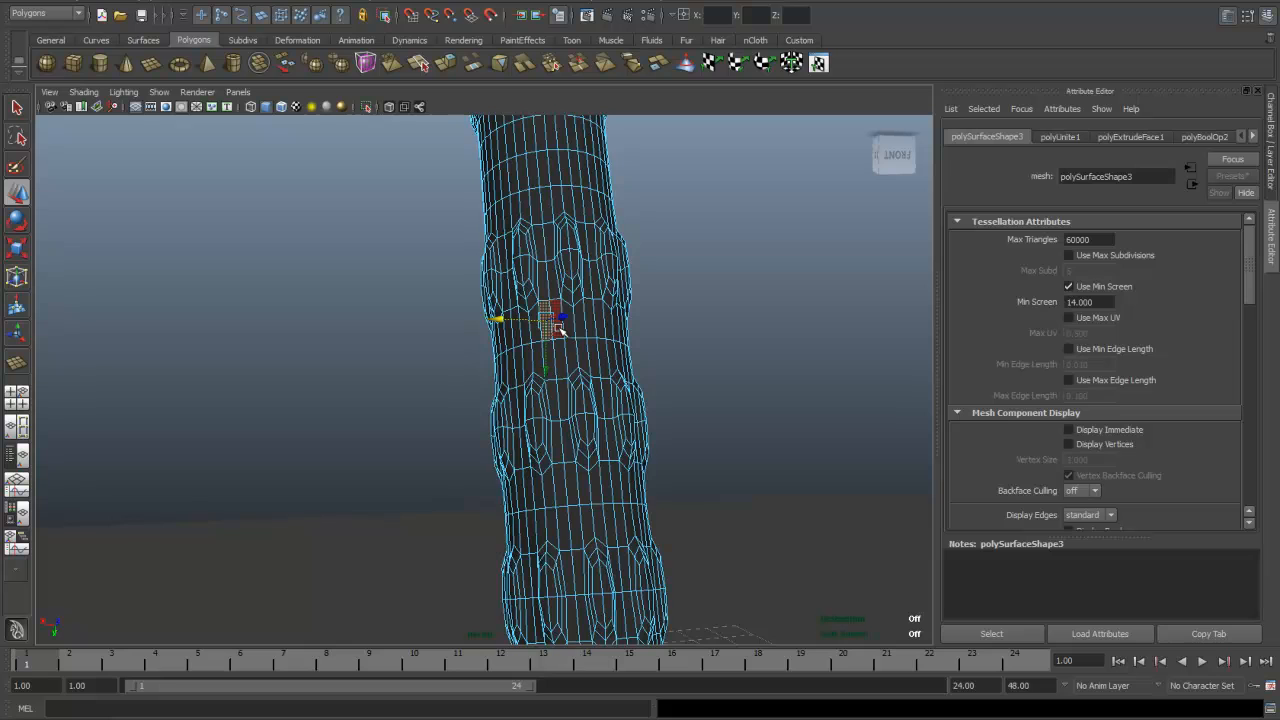
{"action": "double_click", "coordinate": [559, 330], "text": "shift"}
{"action": "left_click", "coordinate": [555, 367], "text": "shift"}
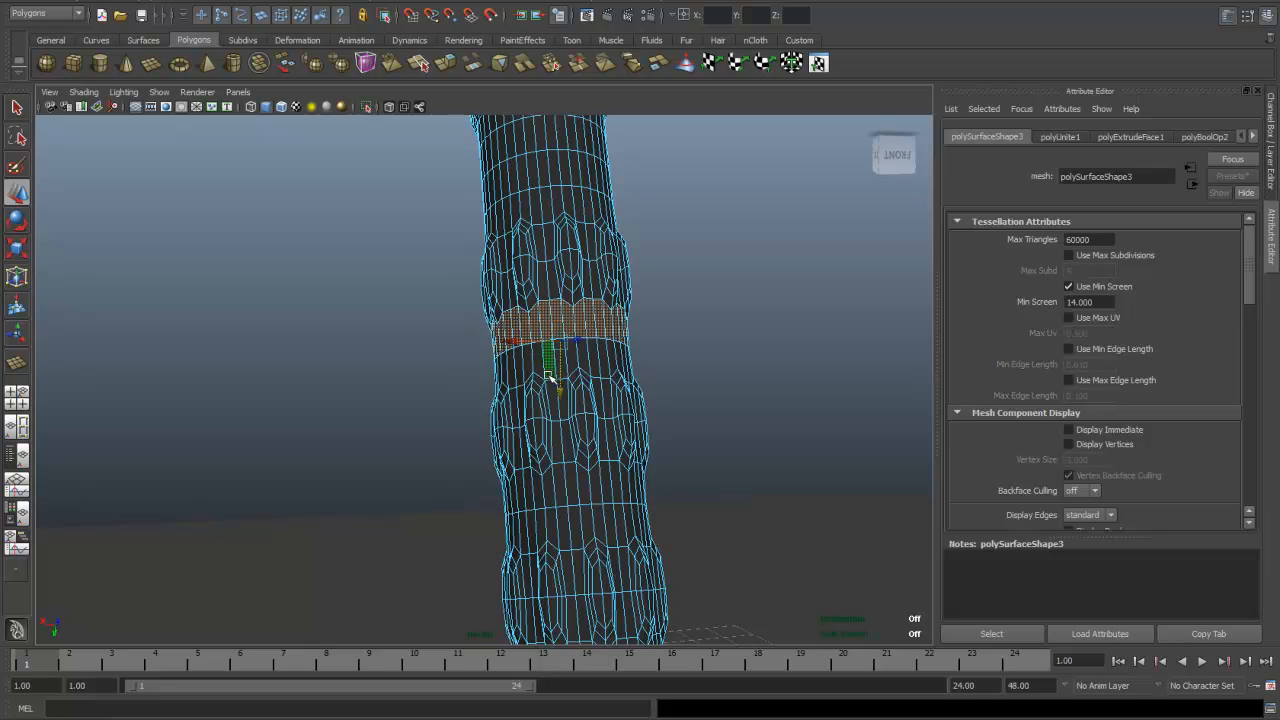
{"action": "double_click", "coordinate": [538, 368], "text": "shift"}
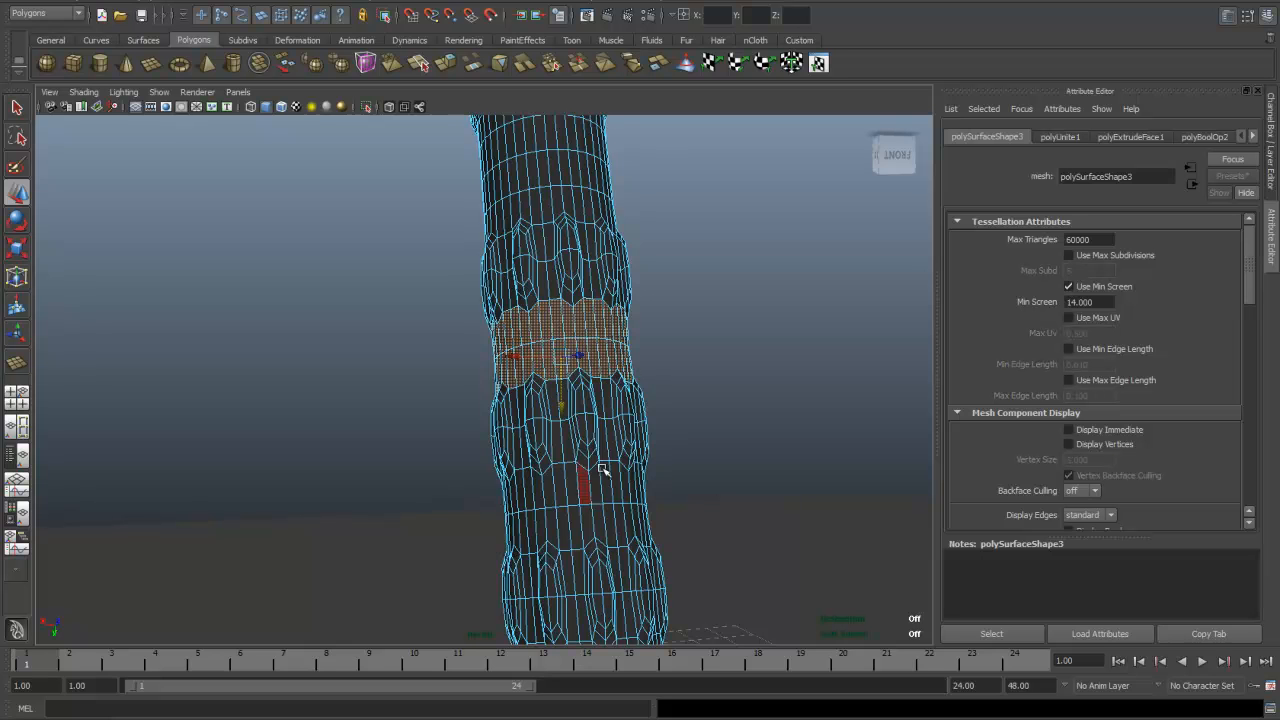
Add both face loops of the smooth band between the second and third bump rows, undoing the stray lengthwise loop selection.
{"action": "middle_click_drag", "start_coordinate": [655, 487], "coordinate": [573, 288], "text": "alt"}
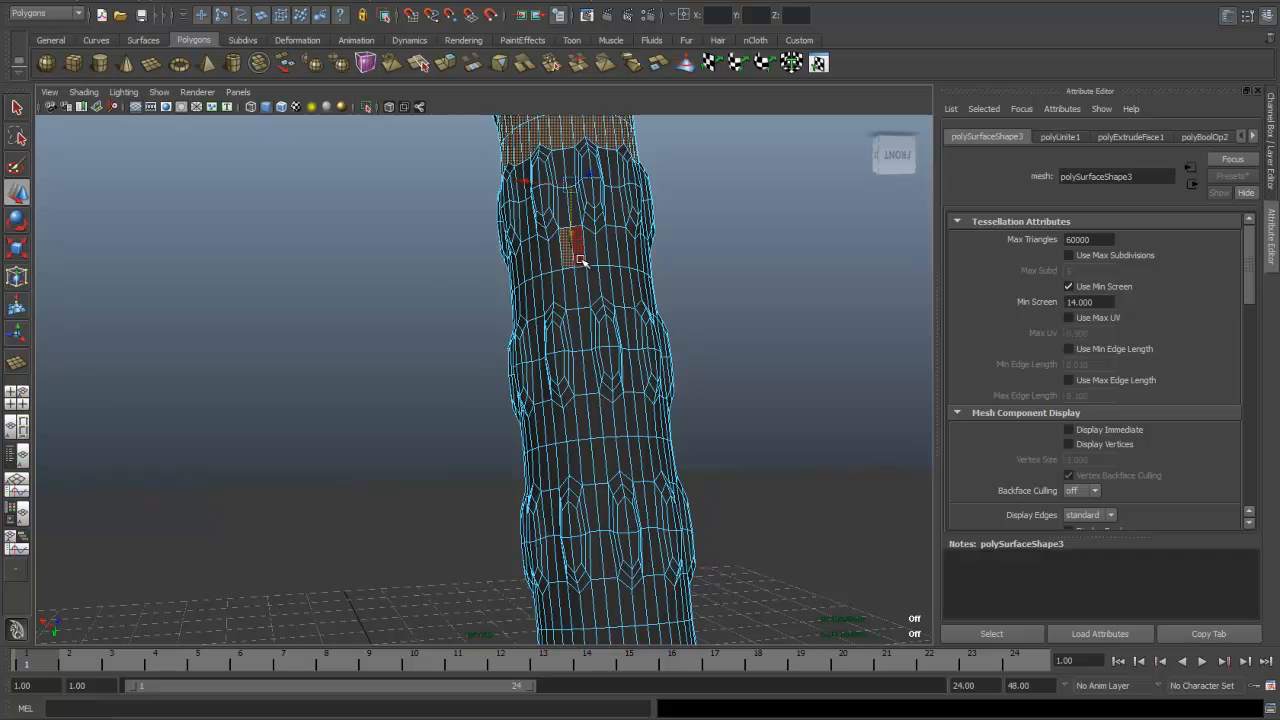
{"action": "double_click", "coordinate": [571, 262], "text": "shift"}
{"action": "double_click", "coordinate": [580, 288], "text": "shift"}
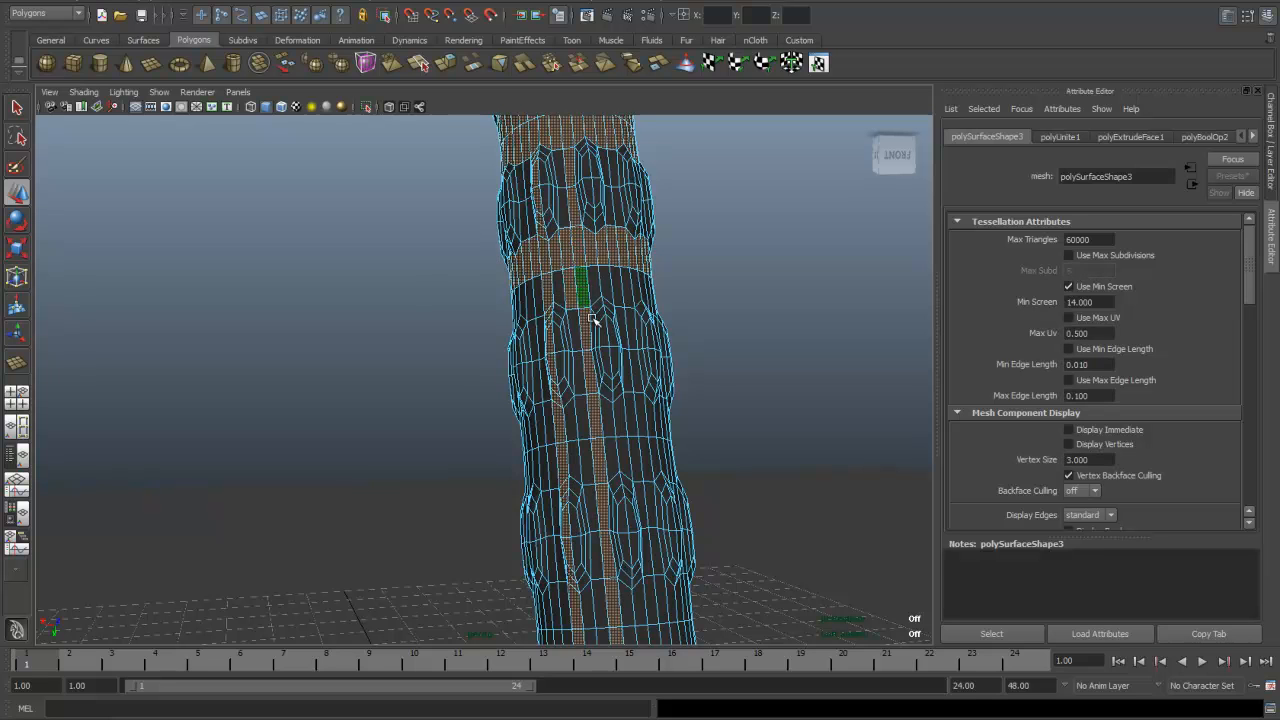
{"action": "key", "text": "ctrl+z"}
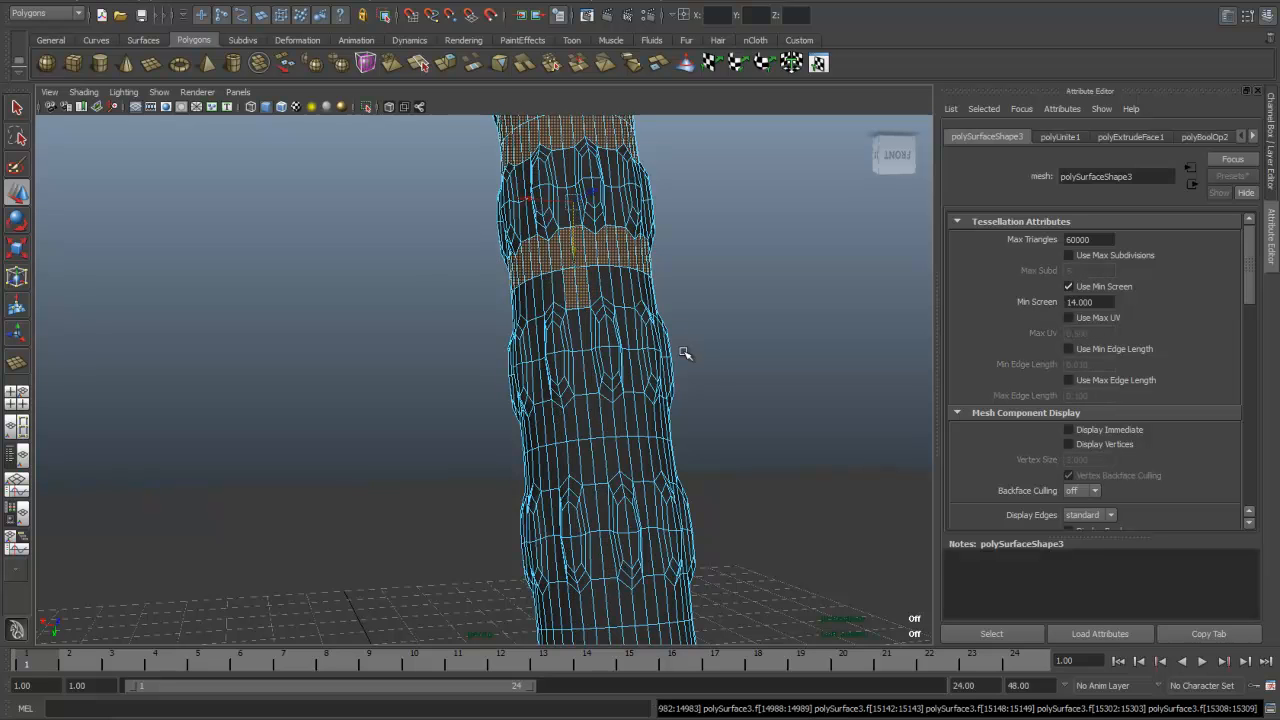
{"action": "double_click", "coordinate": [560, 293], "text": "shift"}
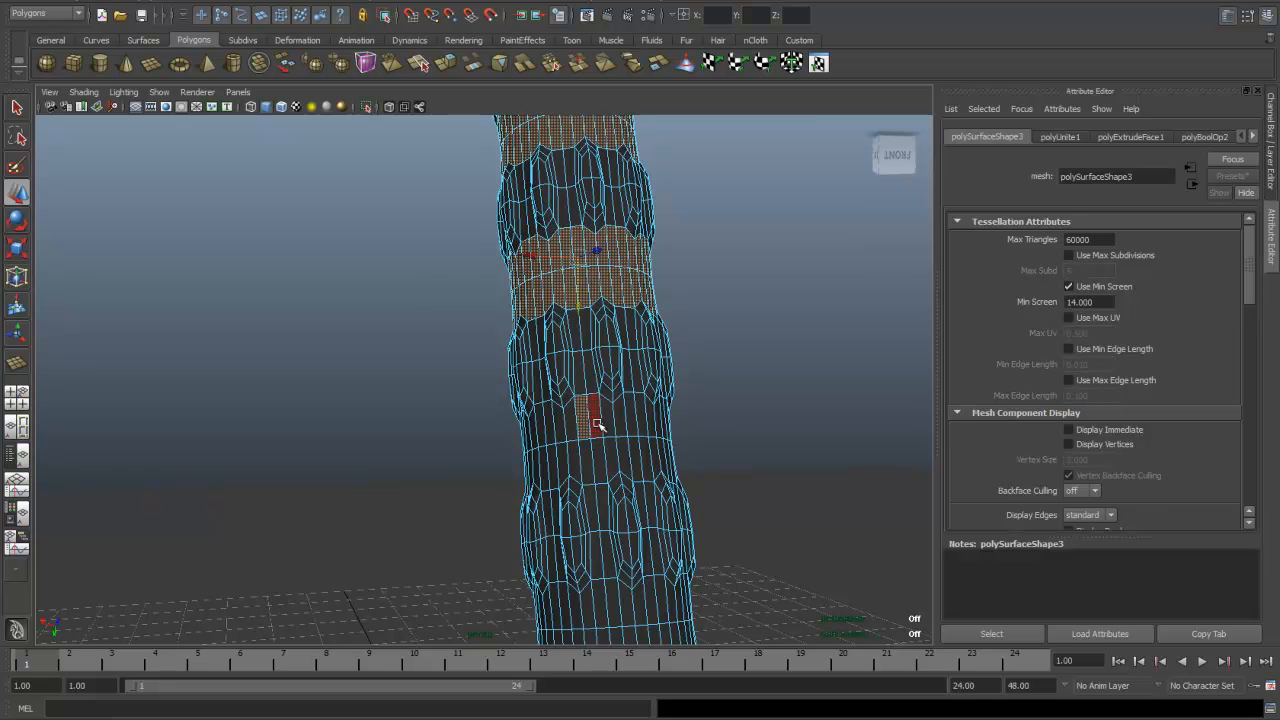
Add both face loops of the smooth band between the third and fourth bump rows, undoing the stray lengthwise loop selection.
{"action": "double_click", "coordinate": [591, 424], "text": "shift"}
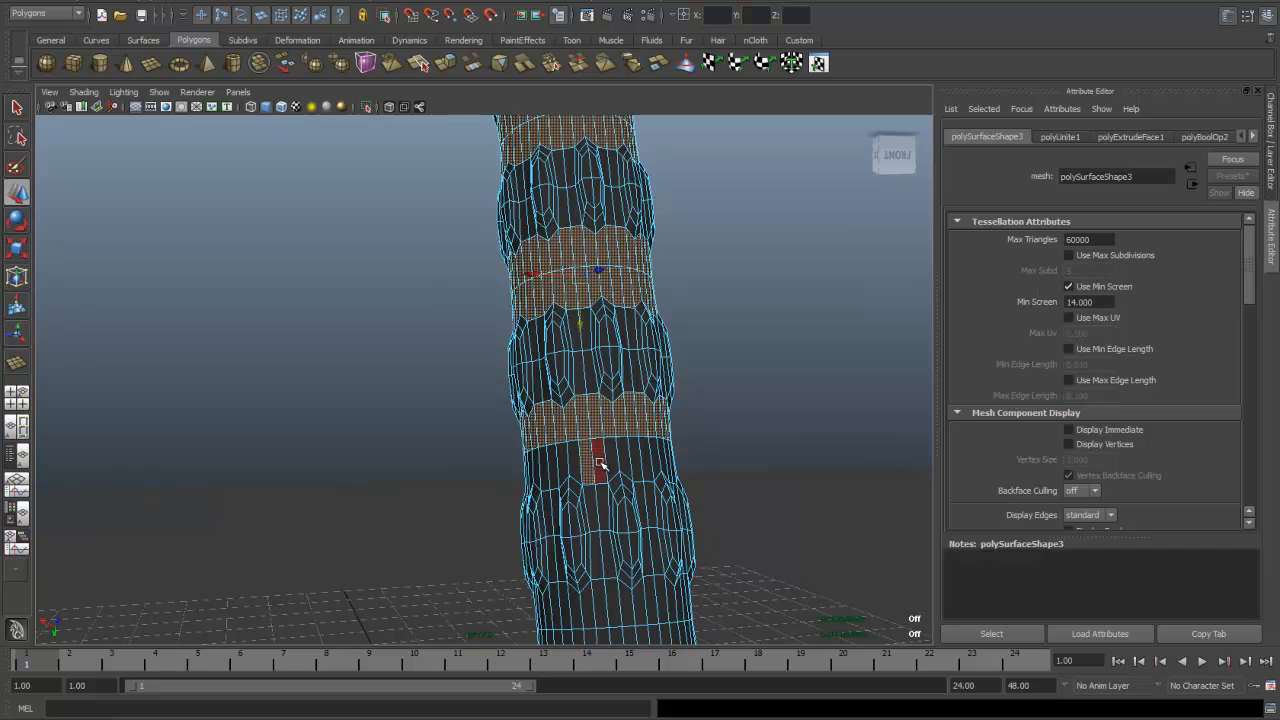
{"action": "double_click", "coordinate": [592, 460], "text": "shift"}
{"action": "key", "text": "ctrl+z"}
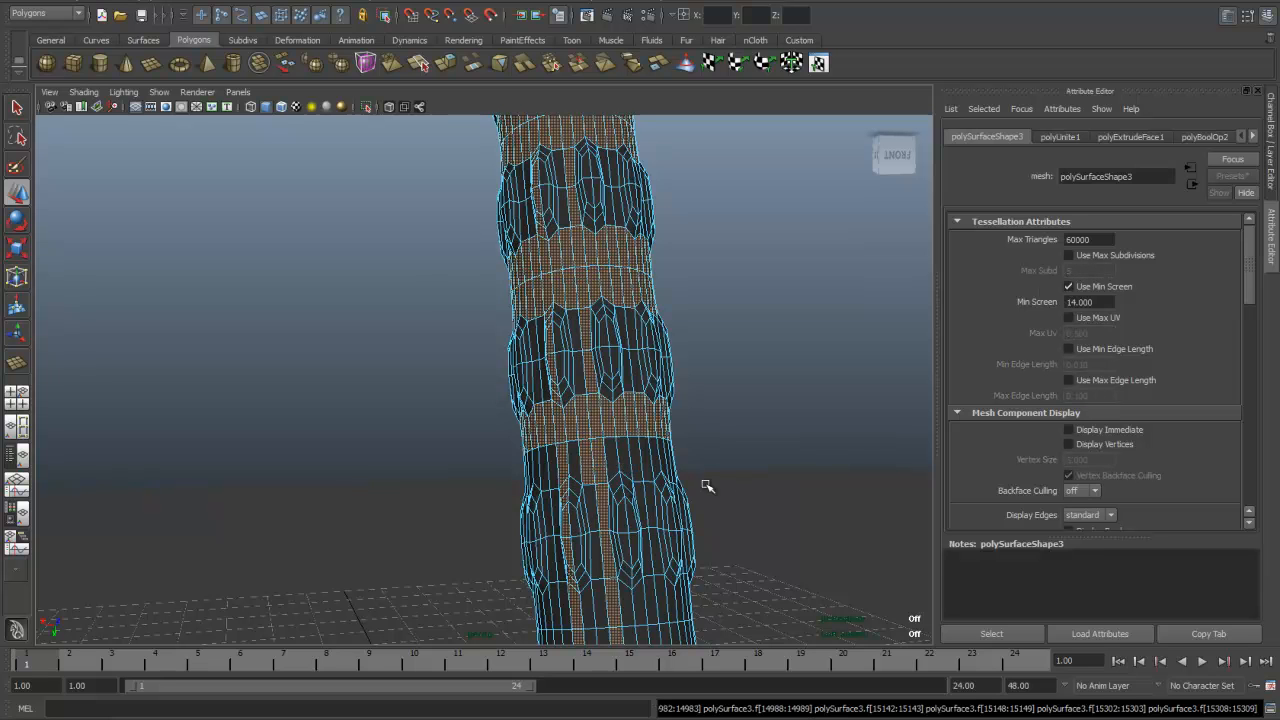
{"action": "left_click", "coordinate": [575, 466], "text": "shift"}
{"action": "double_click", "coordinate": [575, 466], "text": "shift"}
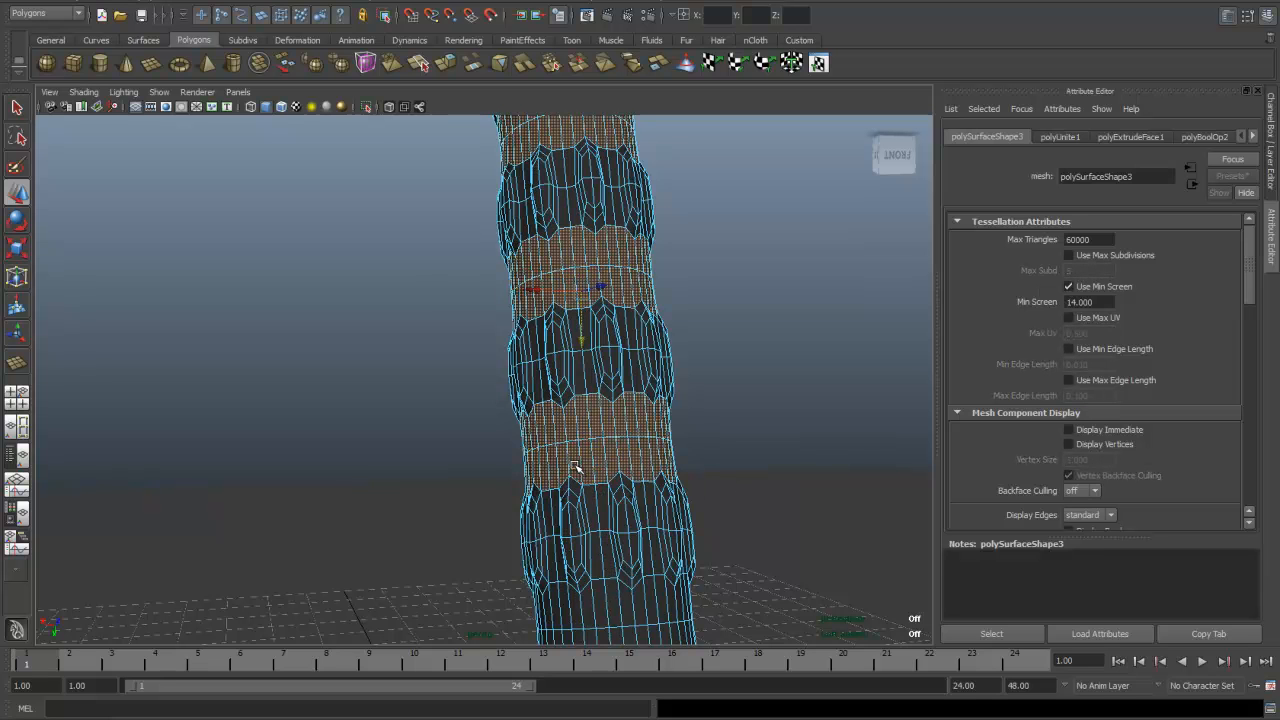
Add both face loops of the smooth band between the fourth and last bump rows to the selection.
{"action": "left_click_drag", "start_coordinate": [727, 489], "coordinate": [720, 360], "text": "alt"}
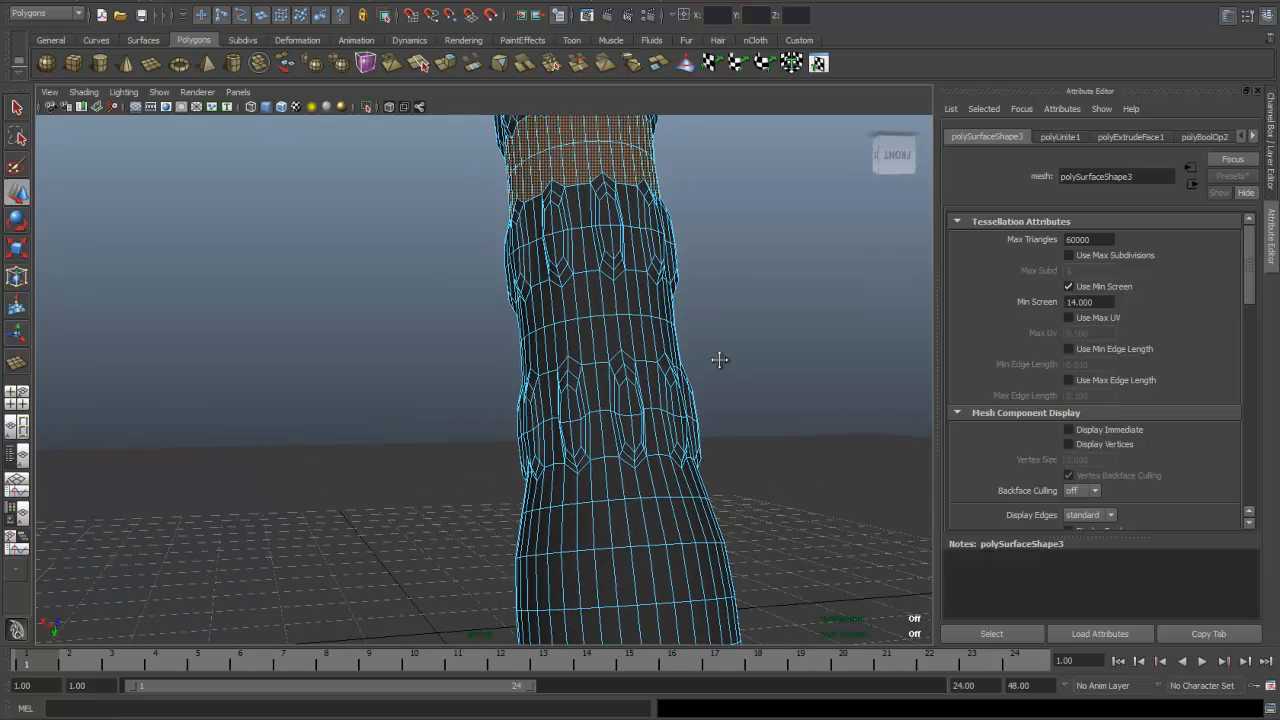
{"action": "double_click", "coordinate": [594, 295], "text": "shift"}
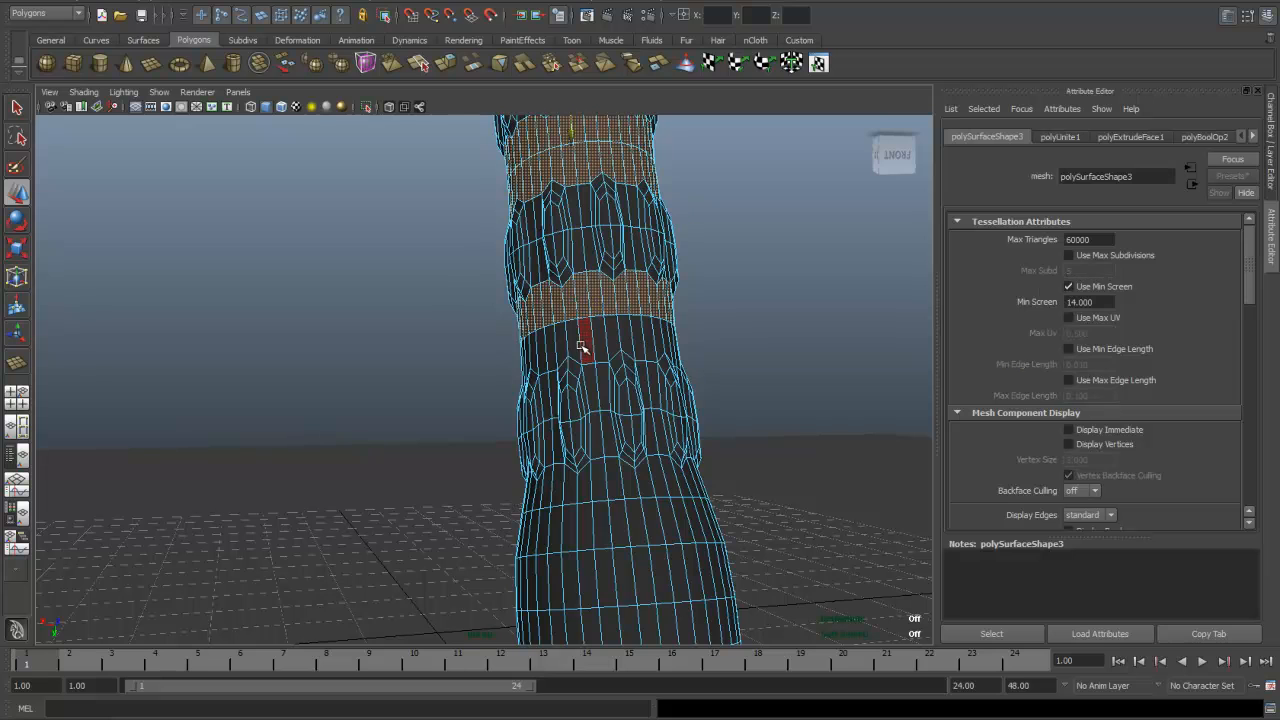
{"action": "double_click", "coordinate": [584, 340], "text": "shift"}
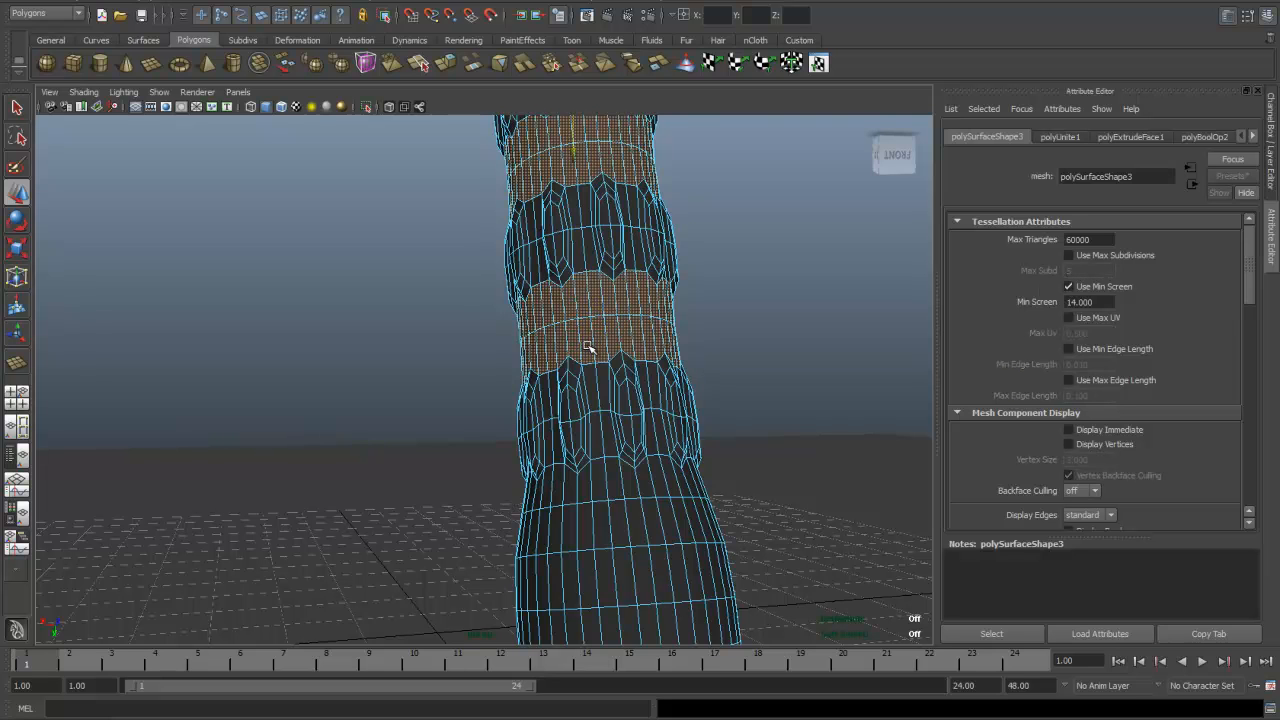
Add the two uppermost face loops of the flared handle base to the selection, undoing the stray lengthwise loops.
{"action": "scroll", "coordinate": [688, 382], "scroll_direction": "down", "scroll_amount": 5}
{"action": "scroll", "coordinate": [688, 388], "scroll_direction": "up", "scroll_amount": 2}
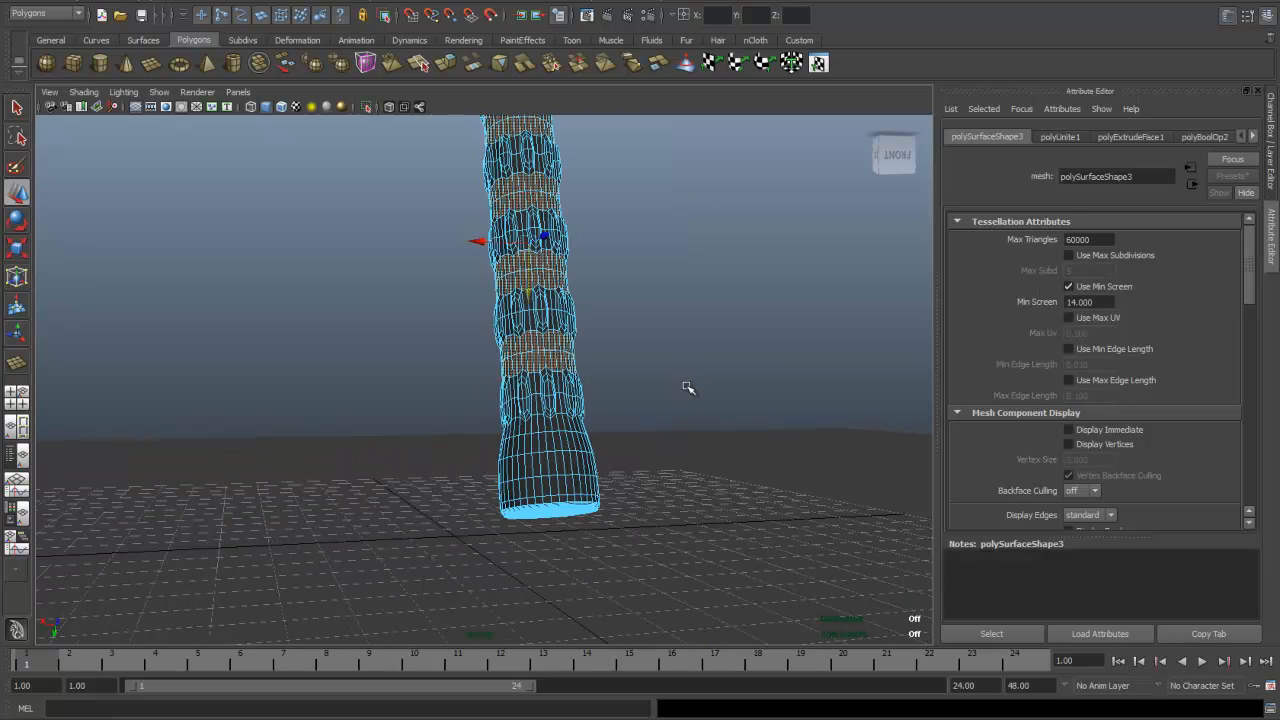
{"action": "scroll", "coordinate": [685, 387], "scroll_direction": "up", "scroll_amount": 2}
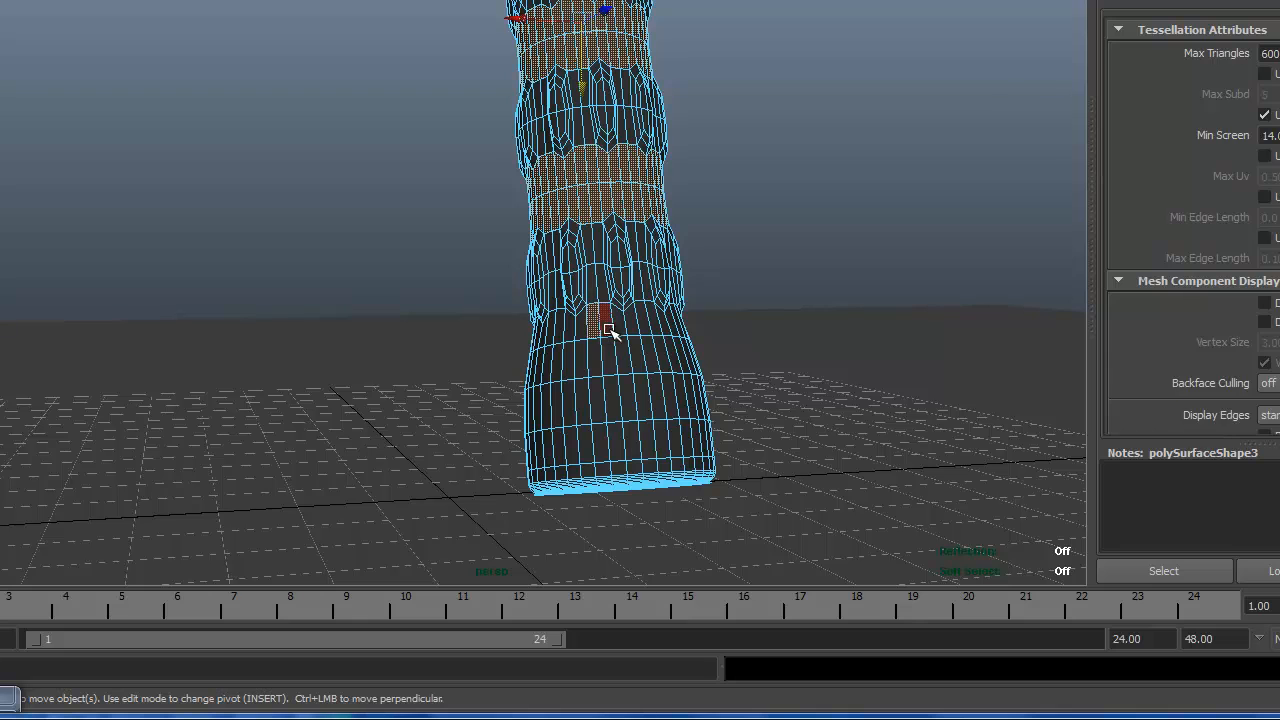
{"action": "double_click", "coordinate": [607, 328], "text": "shift"}
{"action": "left_click", "coordinate": [597, 359], "text": "shift"}
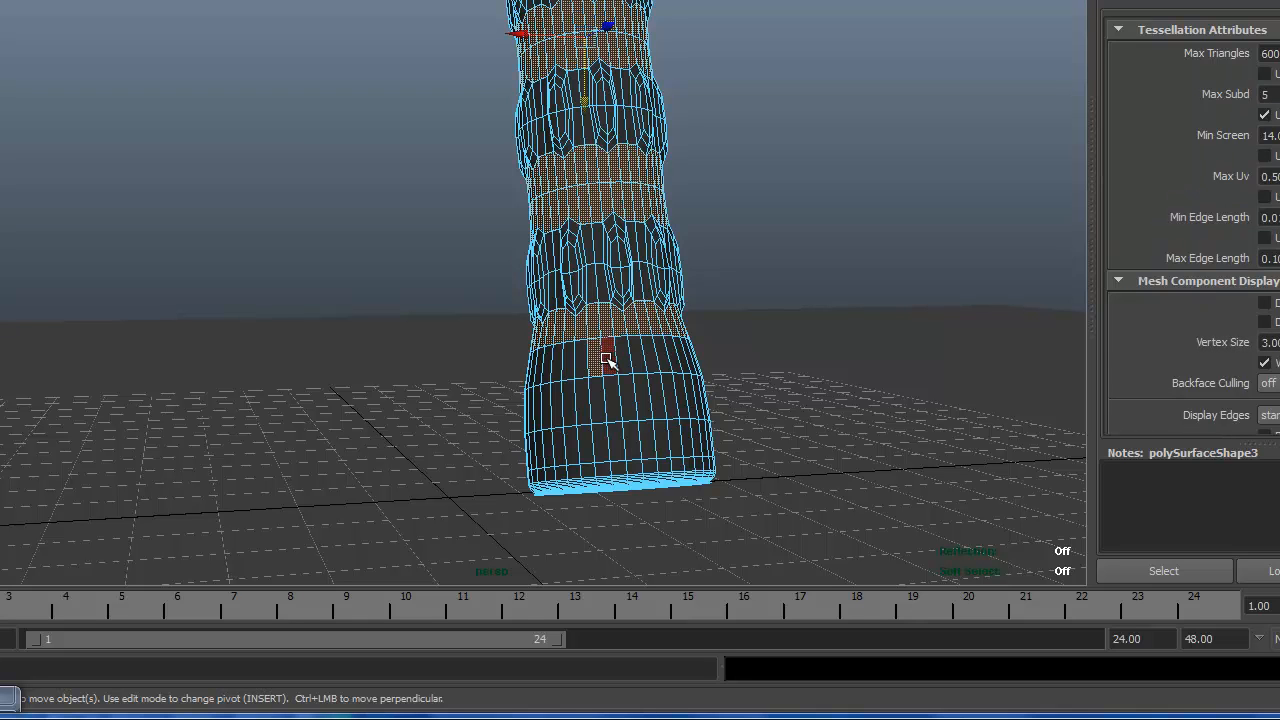
{"action": "double_click", "coordinate": [612, 363], "text": "shift"}
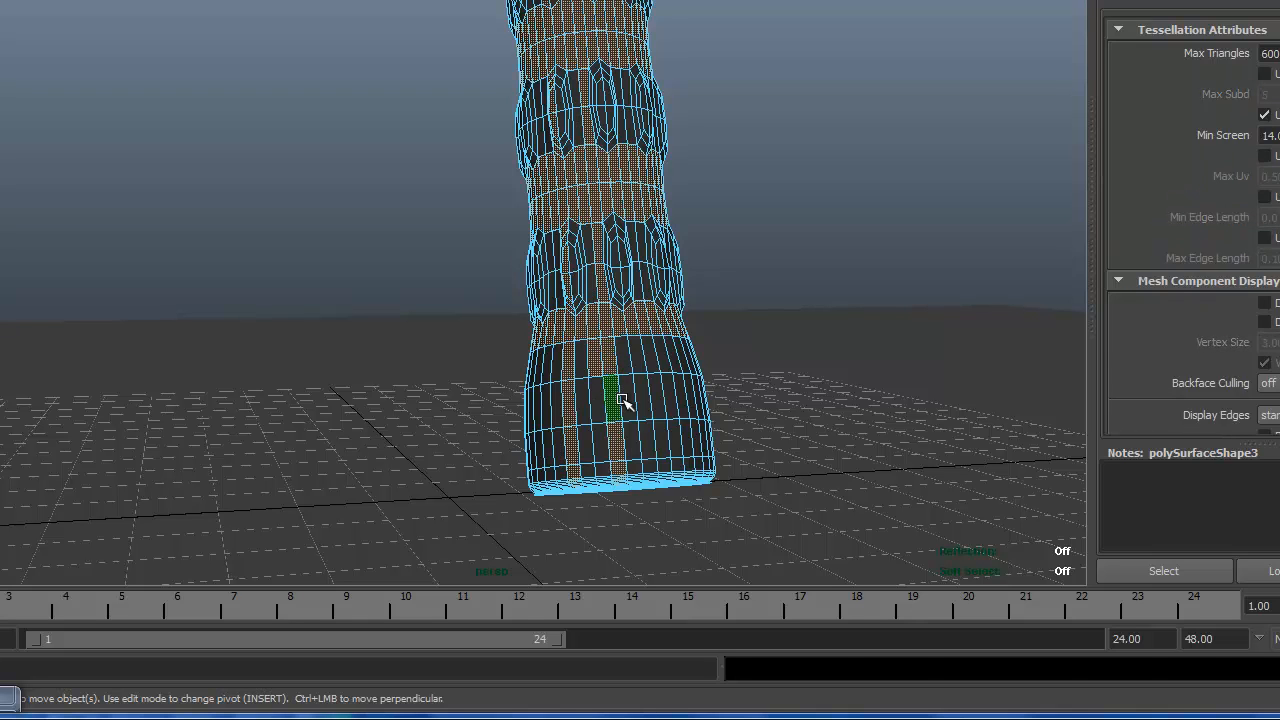
{"action": "key", "text": "ctrl+z"}
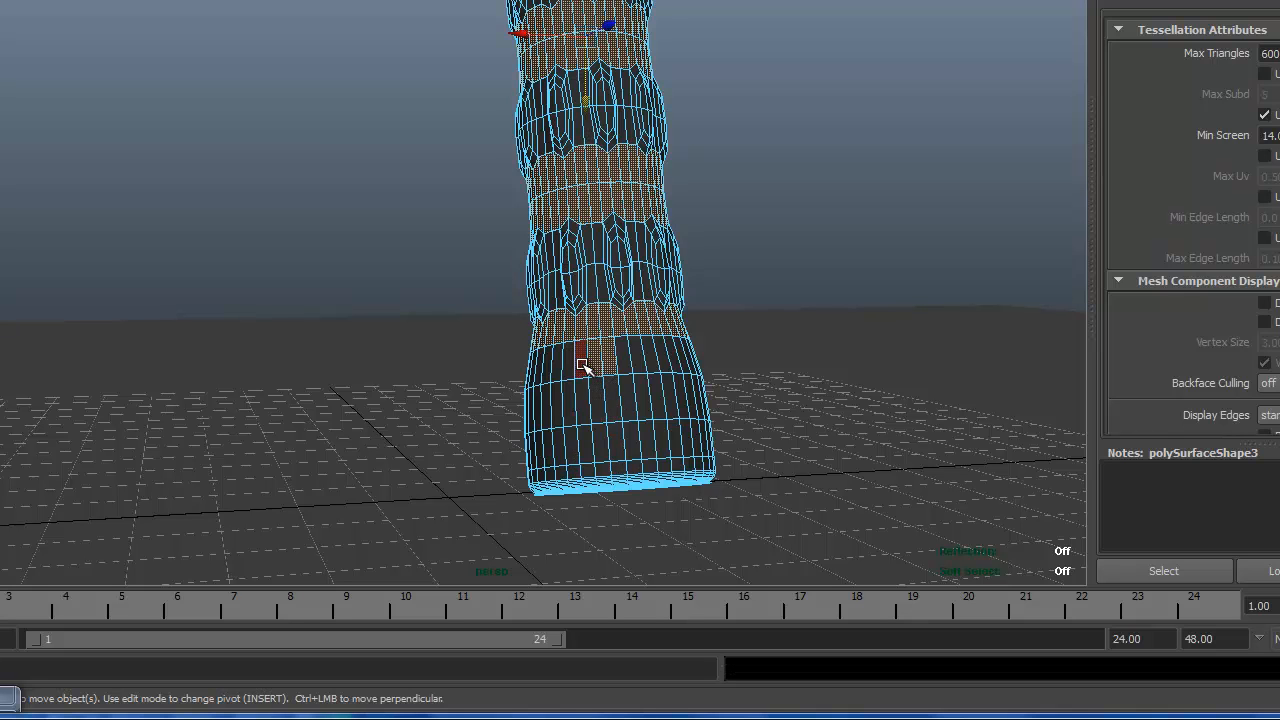
{"action": "double_click", "coordinate": [588, 372], "text": "shift"}
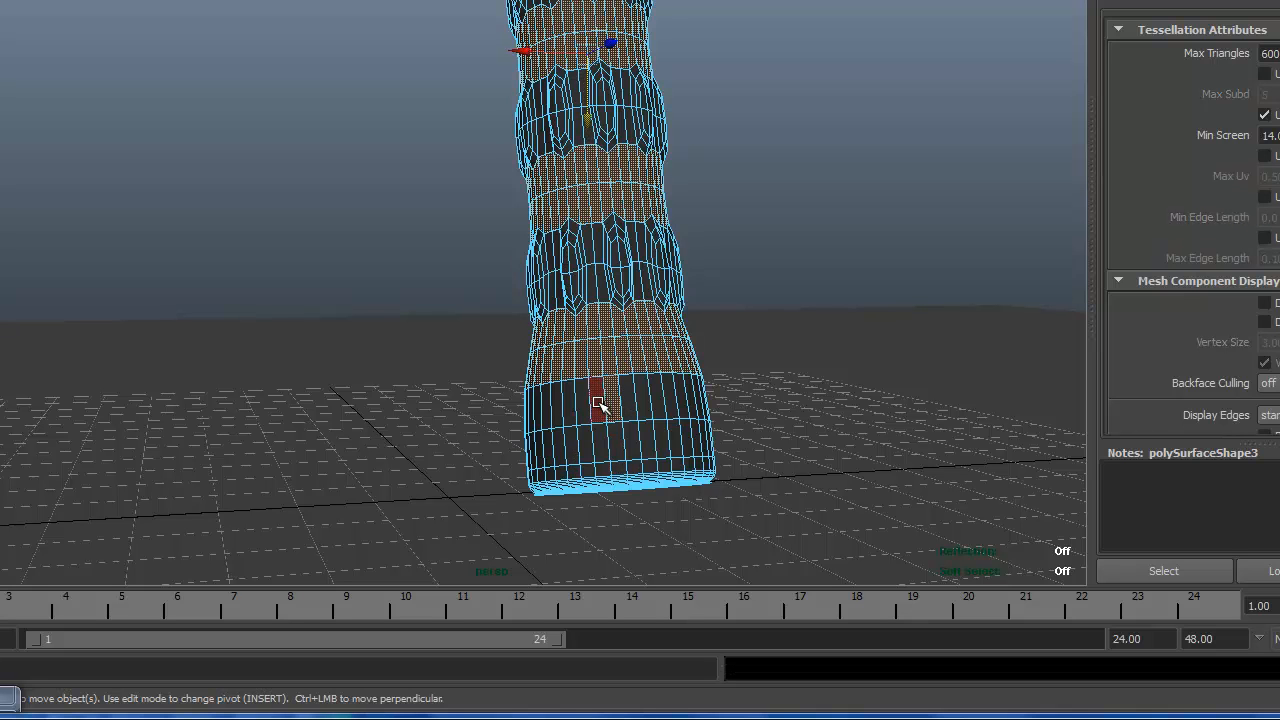
Add the remaining lower faces on the facing side of the flared base, undoing the stray lengthwise loop selection.
{"action": "double_click", "coordinate": [598, 403], "text": "shift"}
{"action": "key", "text": "ctrl+z"}
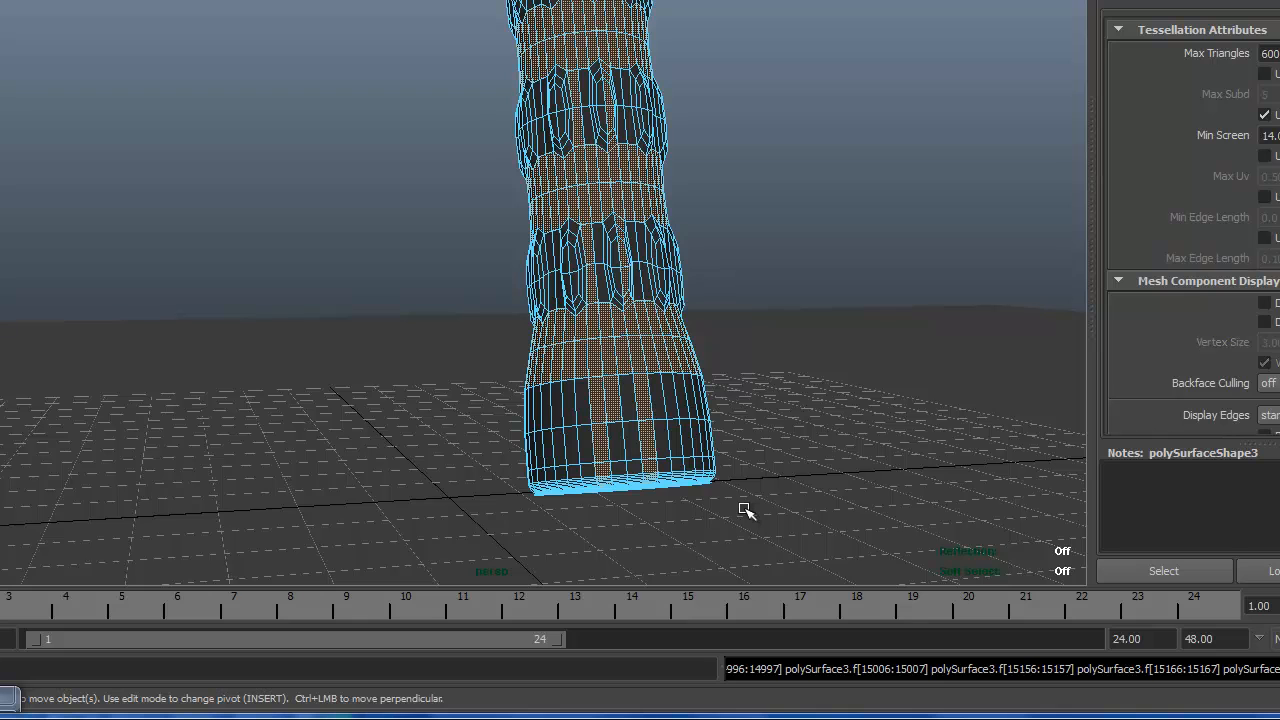
{"action": "left_click", "coordinate": [633, 410], "text": "shift"}
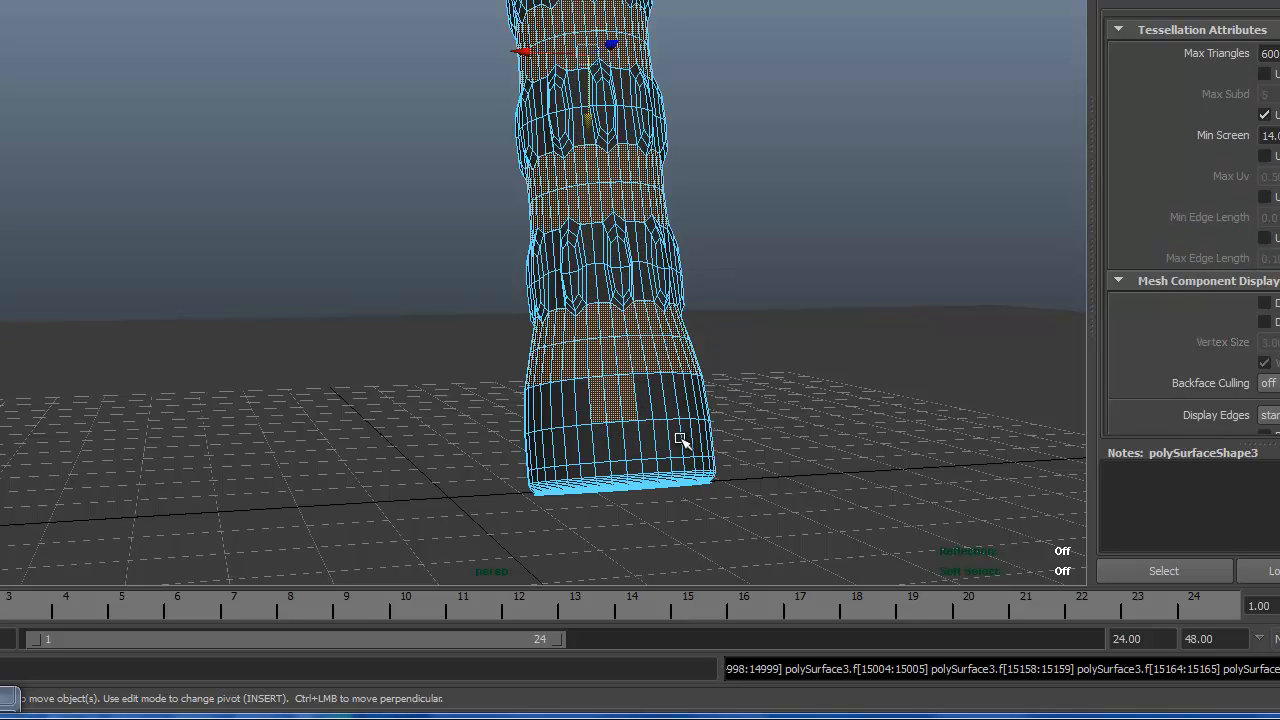
{"action": "left_click", "coordinate": [641, 408], "text": "shift"}
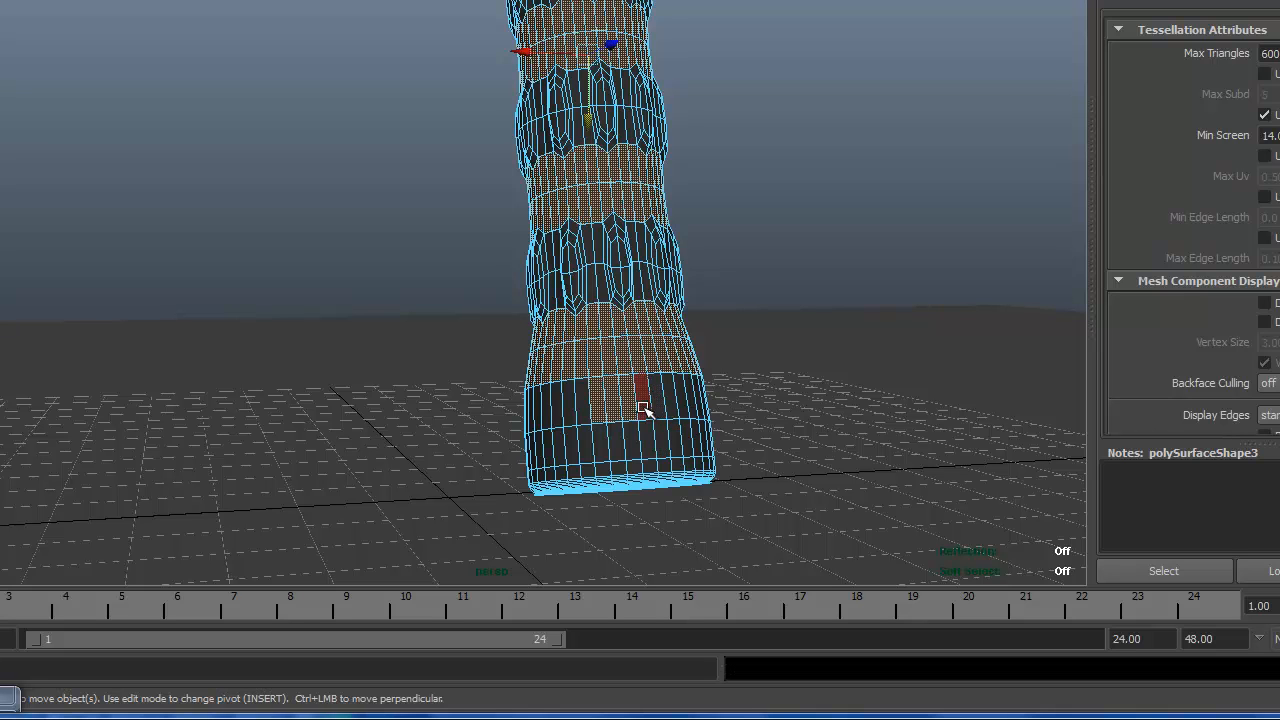
{"action": "double_click", "coordinate": [659, 406], "text": "shift"}
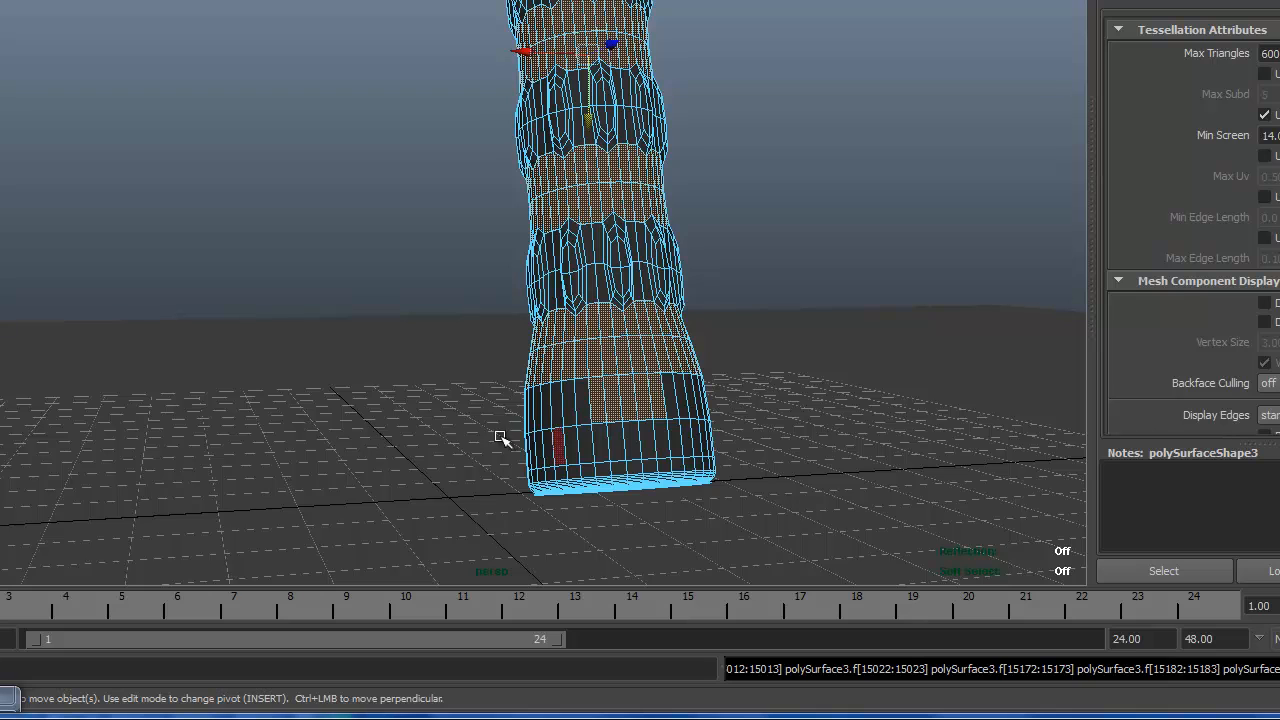
{"action": "left_click_drag", "start_coordinate": [773, 498], "coordinate": [785, 505], "text": "shift"}
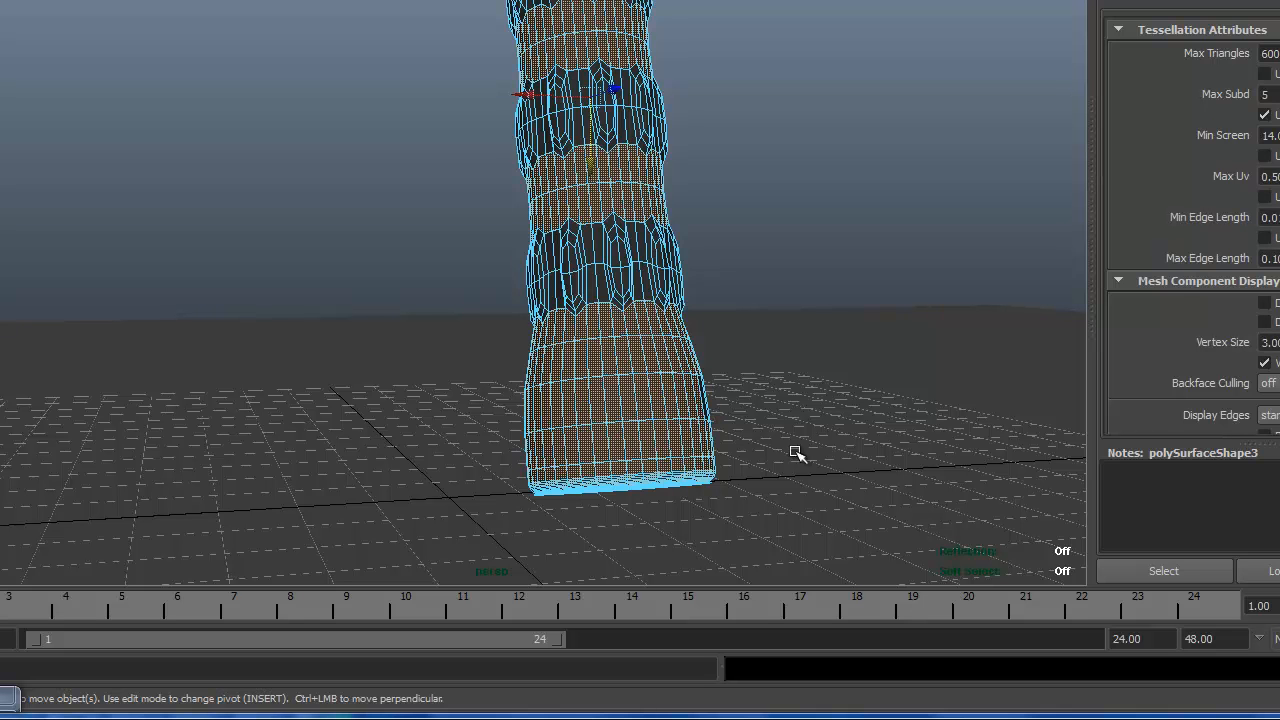
Add the unselected faces on the other sides of the flared base to the selection, working around the handle.
{"action": "left_click_drag", "start_coordinate": [794, 471], "coordinate": [702, 463], "text": "alt"}
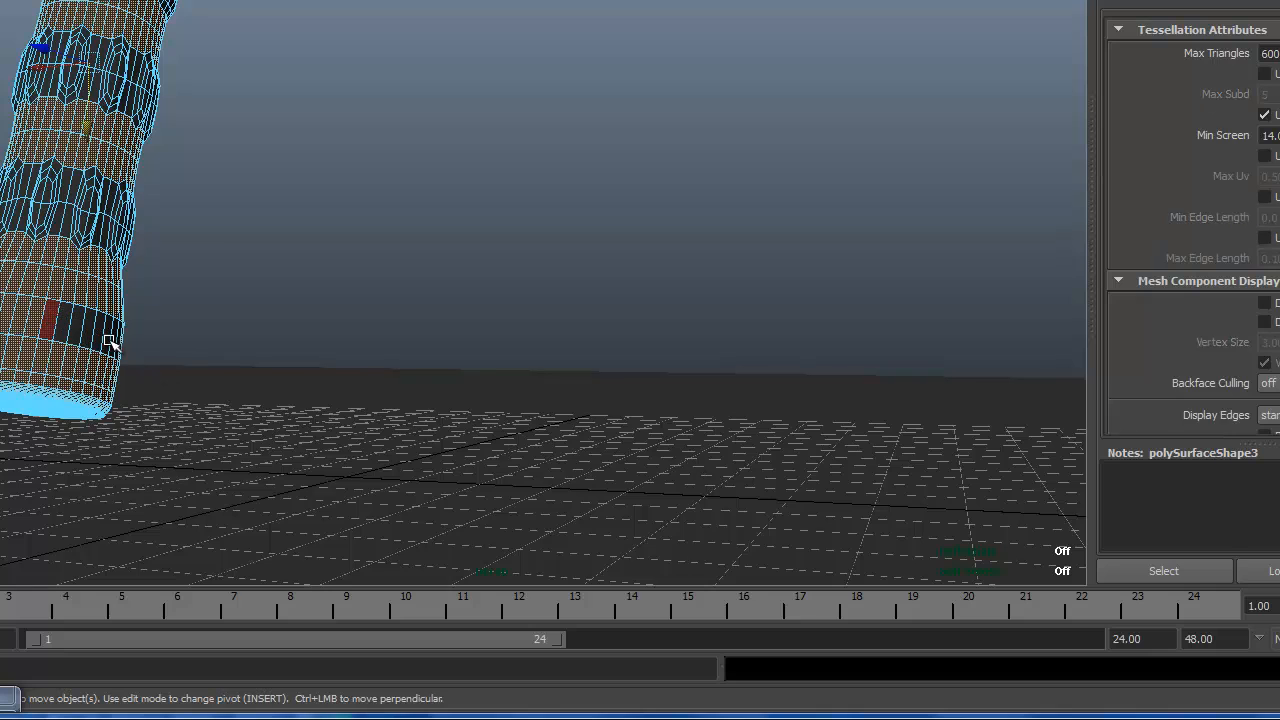
{"action": "left_click_drag", "start_coordinate": [269, 409], "coordinate": [211, 388], "text": "alt"}
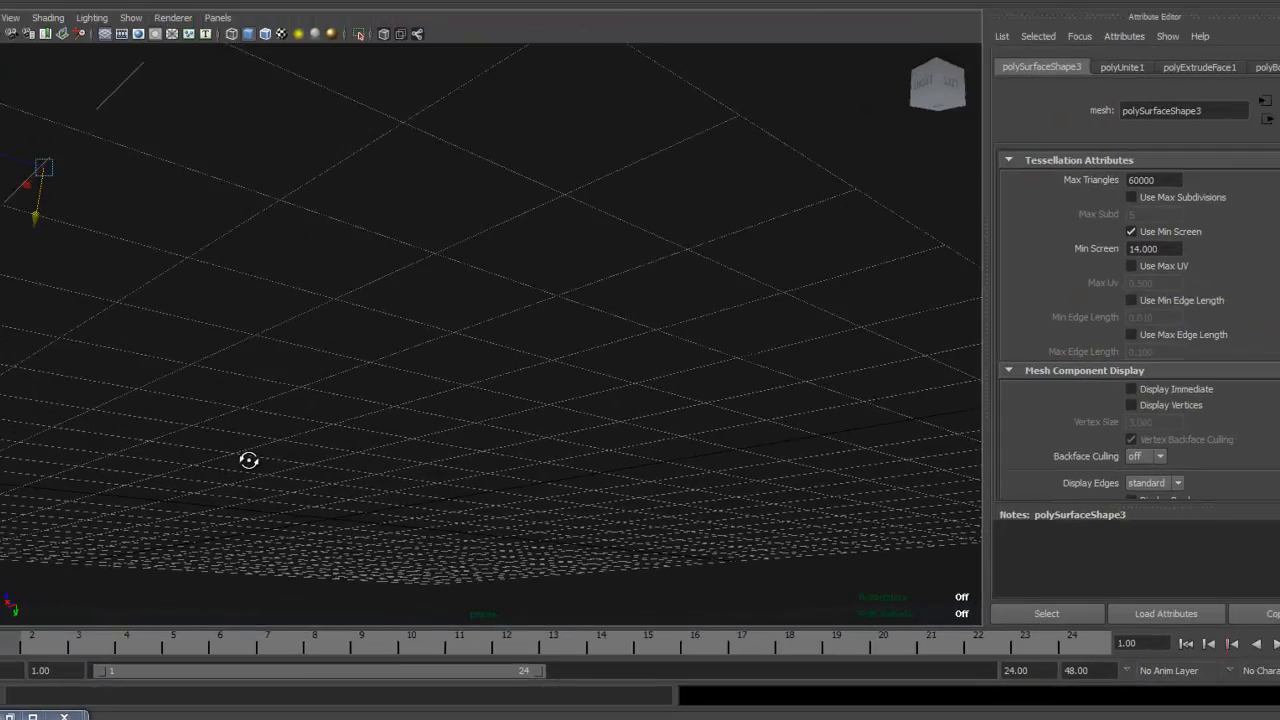
{"action": "scroll", "coordinate": [300, 462], "scroll_direction": "down", "scroll_amount": 5}
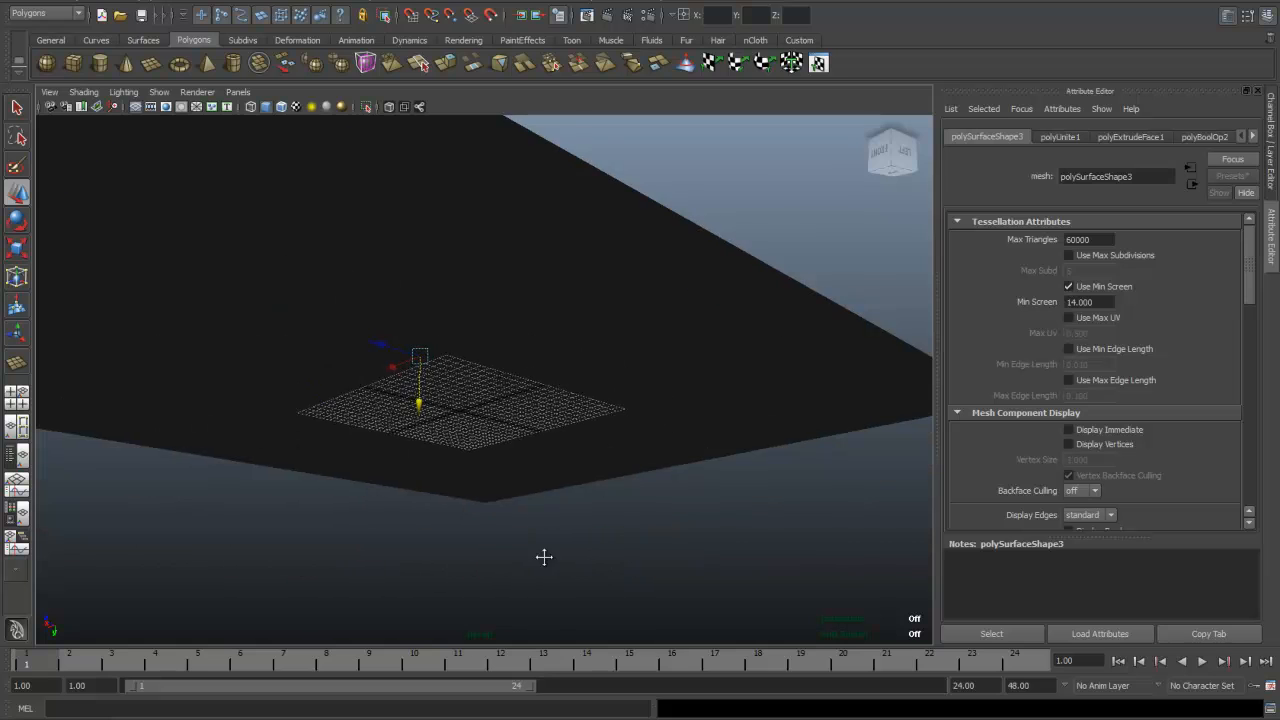
{"action": "left_click_drag", "start_coordinate": [544, 557], "coordinate": [632, 608], "text": "alt"}
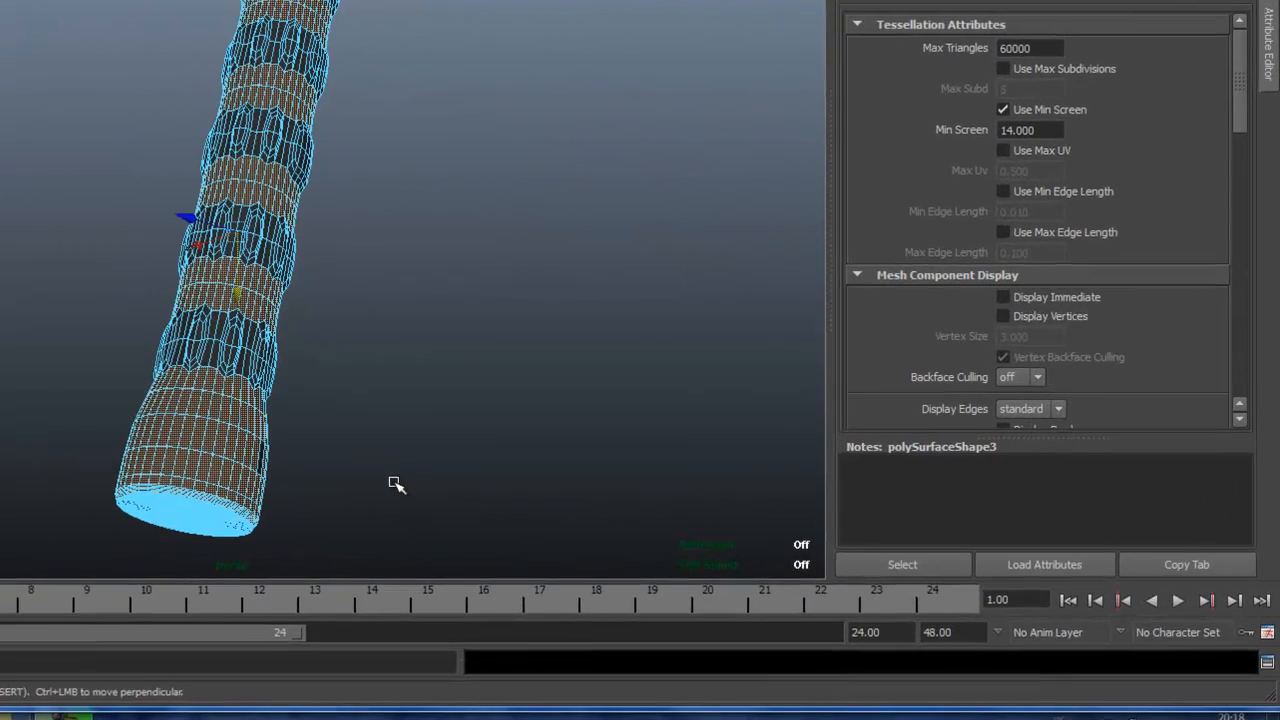
{"action": "left_click_drag", "start_coordinate": [403, 444], "coordinate": [172, 470], "text": "alt"}
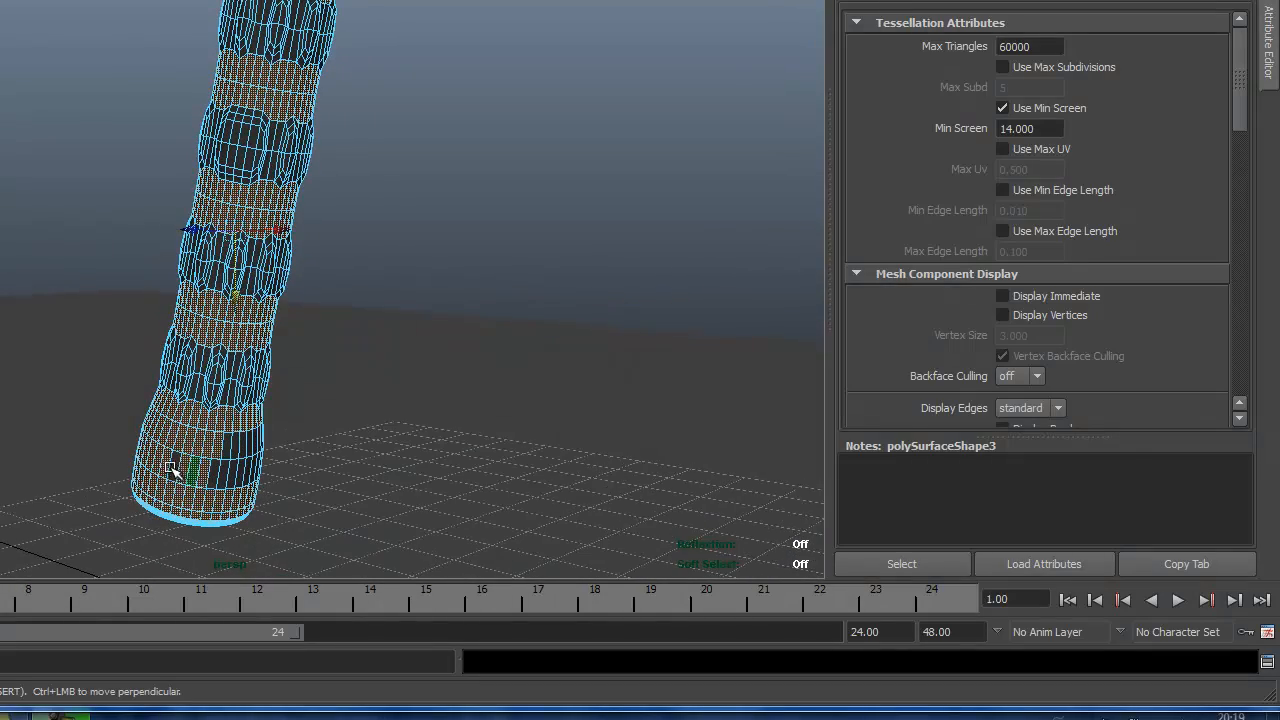
{"action": "left_click_drag", "start_coordinate": [390, 484], "coordinate": [267, 478], "text": "alt"}
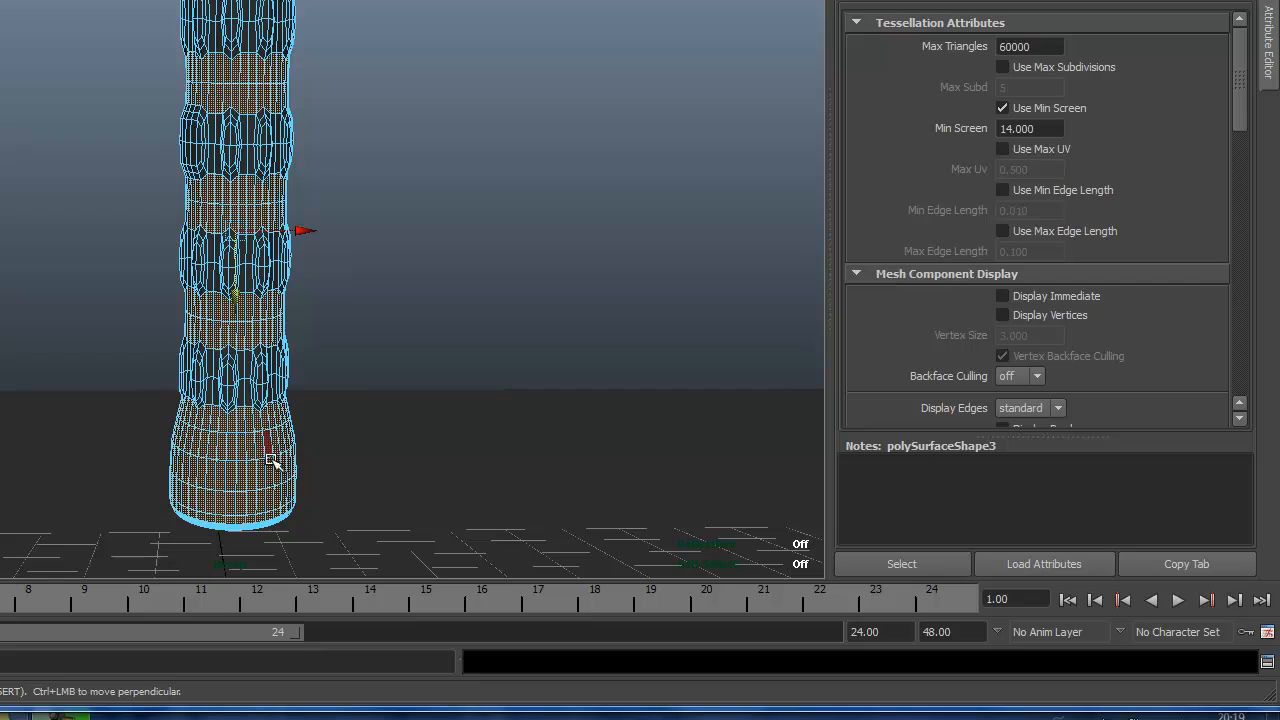
{"action": "left_click_drag", "start_coordinate": [369, 486], "coordinate": [580, 510], "text": "alt"}
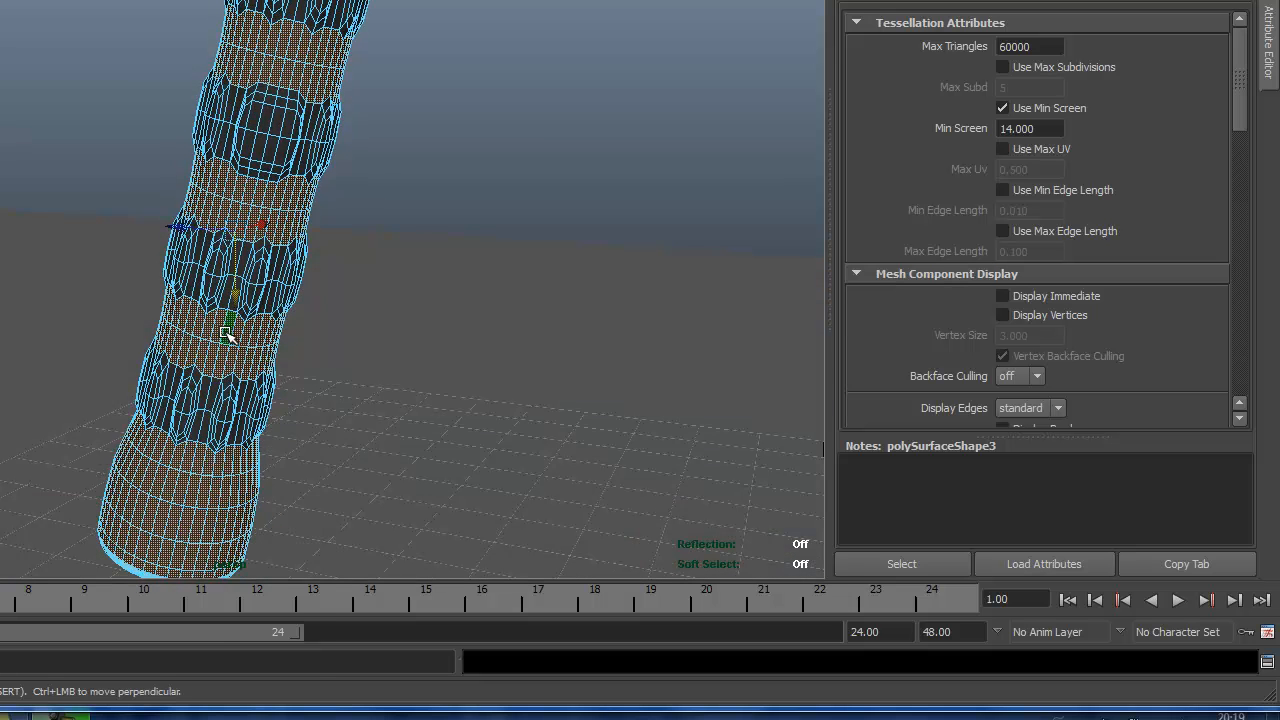
Assign a new mia_material_x to the selected handle bands and base, and replace its settings with the Rubber preset.
{"action": "right_click_drag", "start_coordinate": [236, 350], "coordinate": [278, 625]}
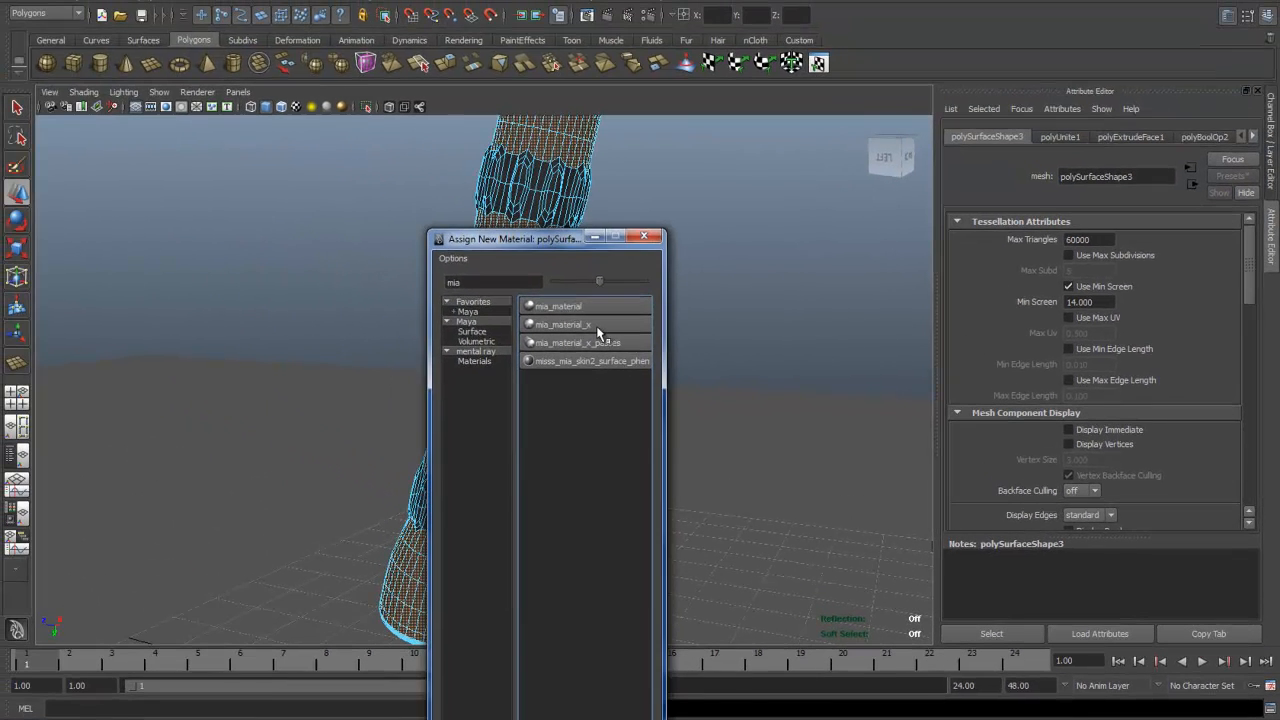
{"action": "left_click", "coordinate": [339, 158]}
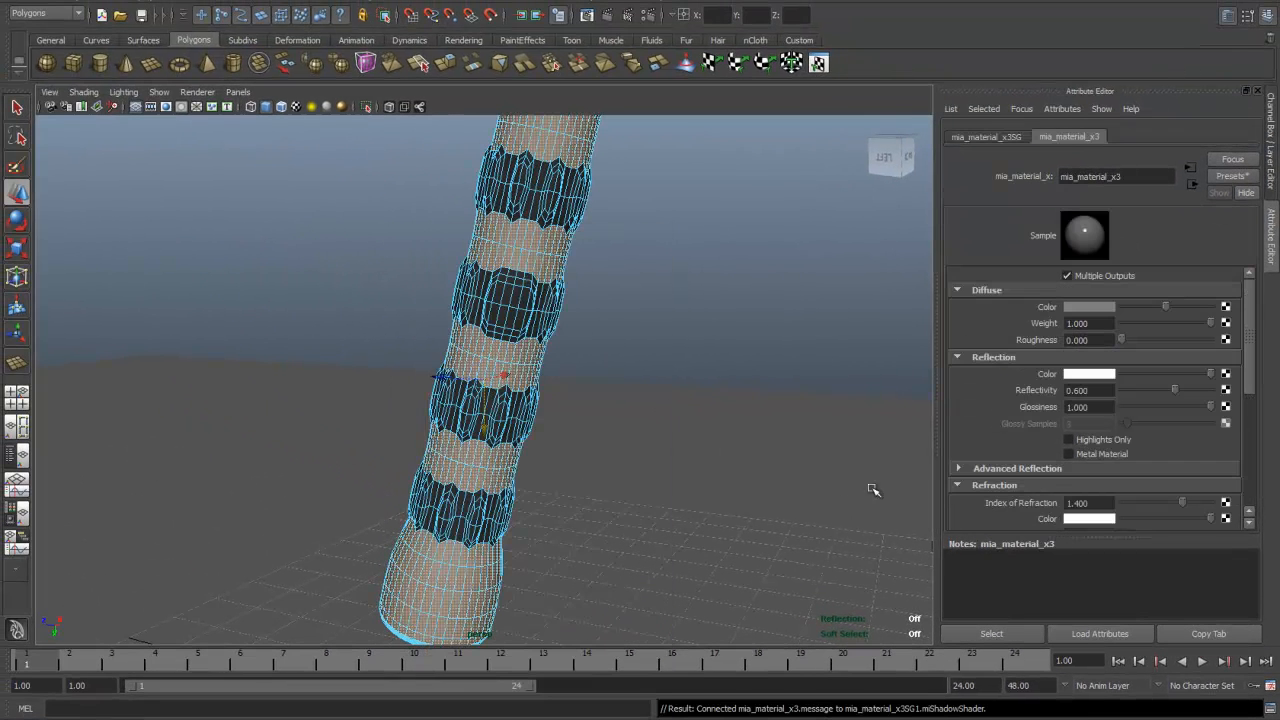
{"action": "left_click", "coordinate": [1231, 178]}
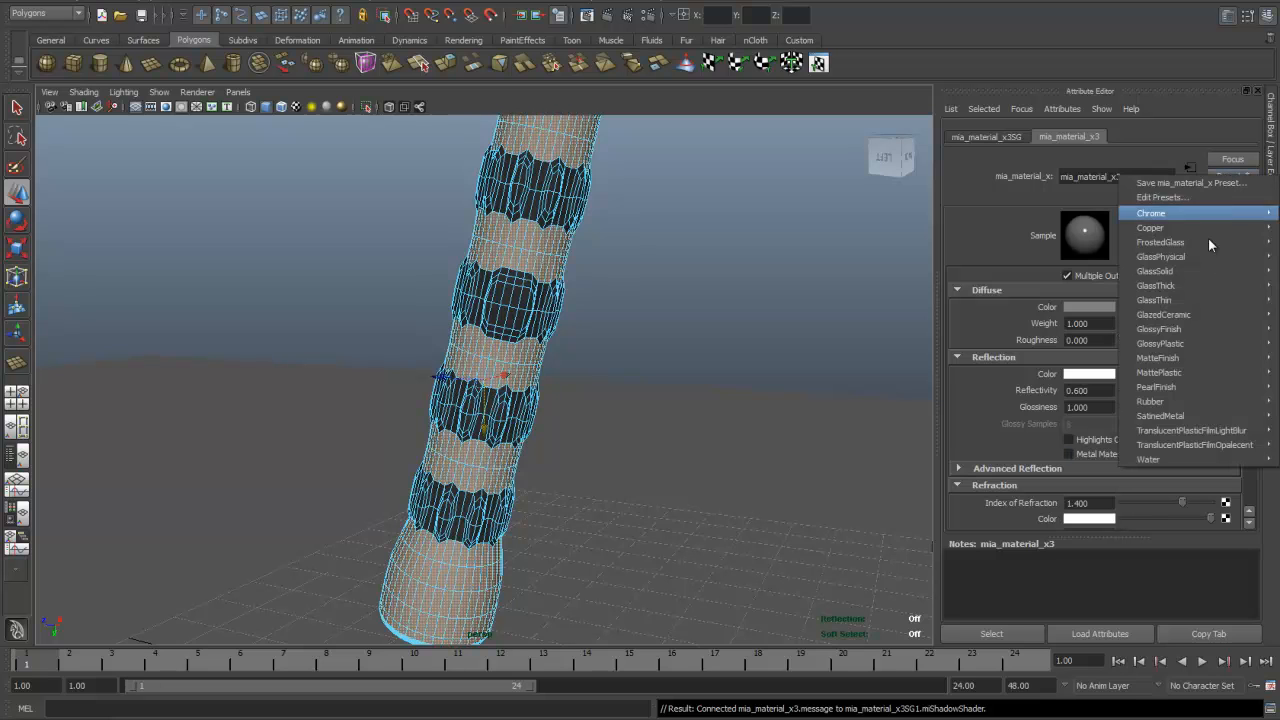
{"action": "mouse_move", "coordinate": [1180, 402]}
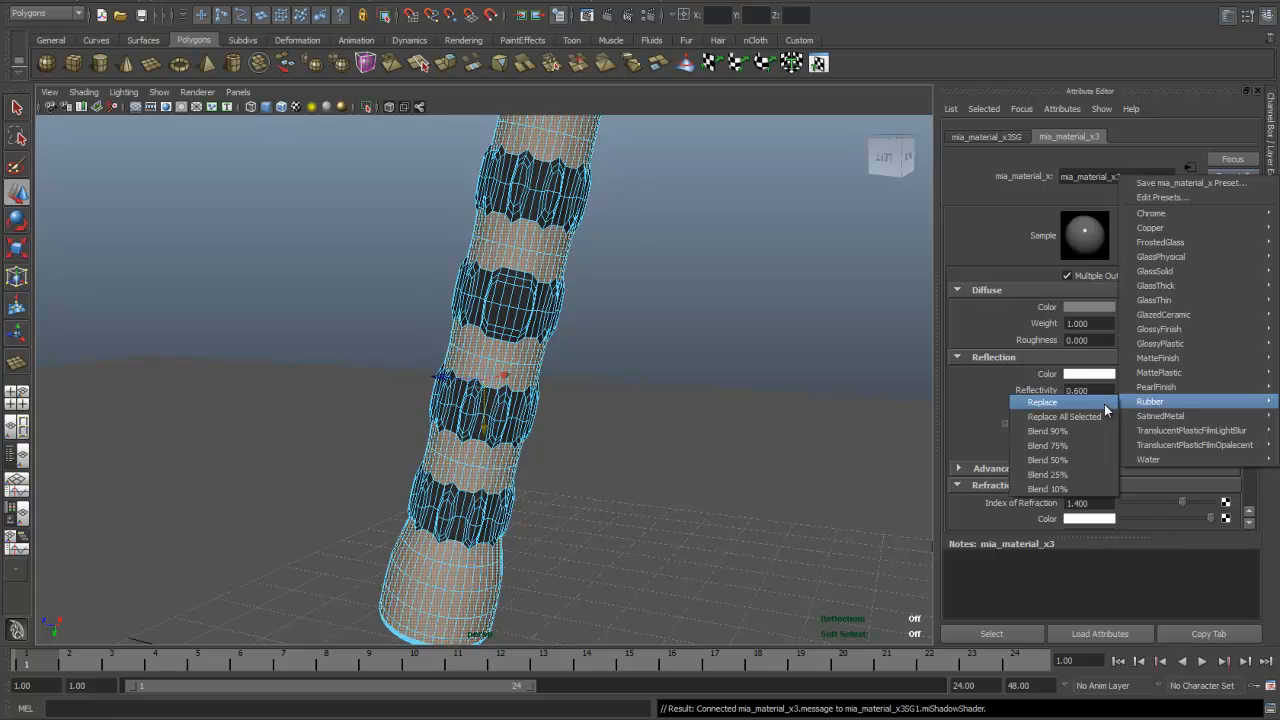
{"action": "left_click", "coordinate": [1043, 402]}
Add the missed faces in the tall row near the bottom of the flared base to the selection.
{"action": "left_click_drag", "start_coordinate": [659, 430], "coordinate": [692, 442], "text": "alt"}
{"action": "scroll", "coordinate": [676, 501], "scroll_direction": "up", "scroll_amount": 2}
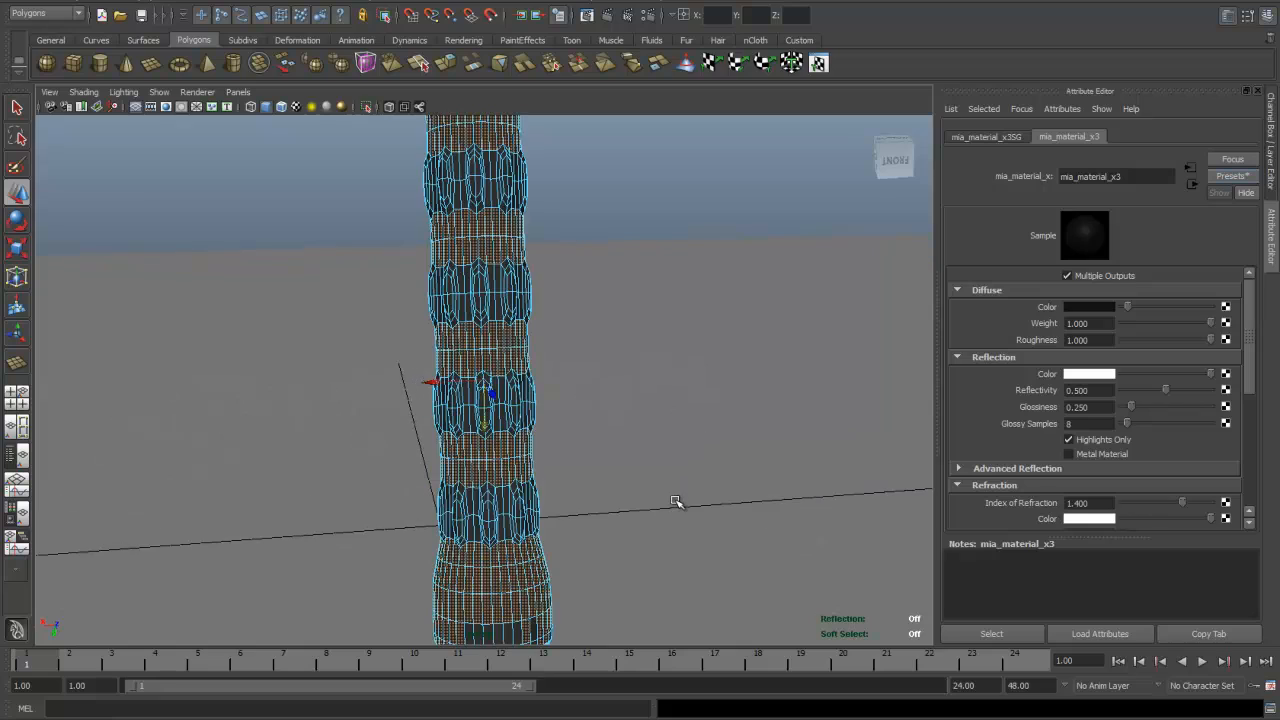
{"action": "middle_click_drag", "start_coordinate": [676, 500], "coordinate": [658, 290], "text": "alt"}
{"action": "scroll", "coordinate": [646, 348], "scroll_direction": "up", "scroll_amount": 5}
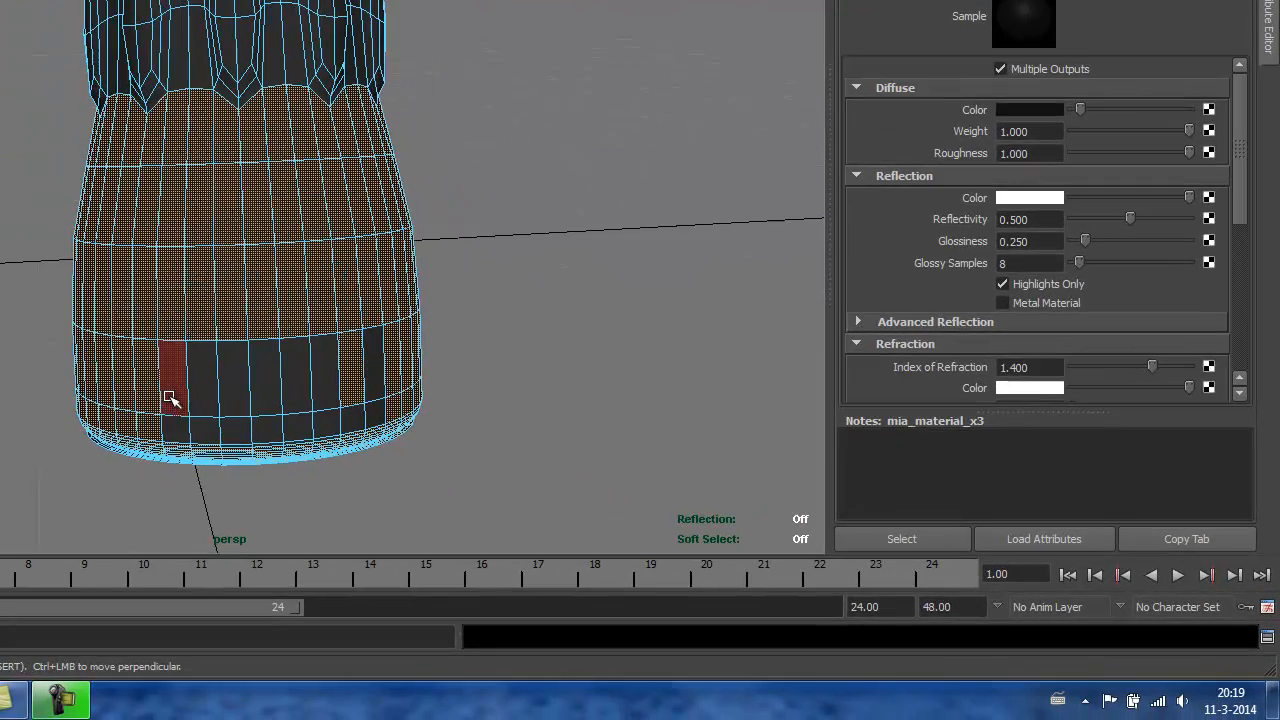
{"action": "left_click", "coordinate": [180, 395], "text": "shift"}
{"action": "left_click", "coordinate": [205, 388], "text": "shift"}
{"action": "left_click", "coordinate": [238, 388], "text": "shift"}
{"action": "left_click", "coordinate": [266, 390], "text": "shift"}
{"action": "left_click", "coordinate": [295, 389], "text": "shift"}
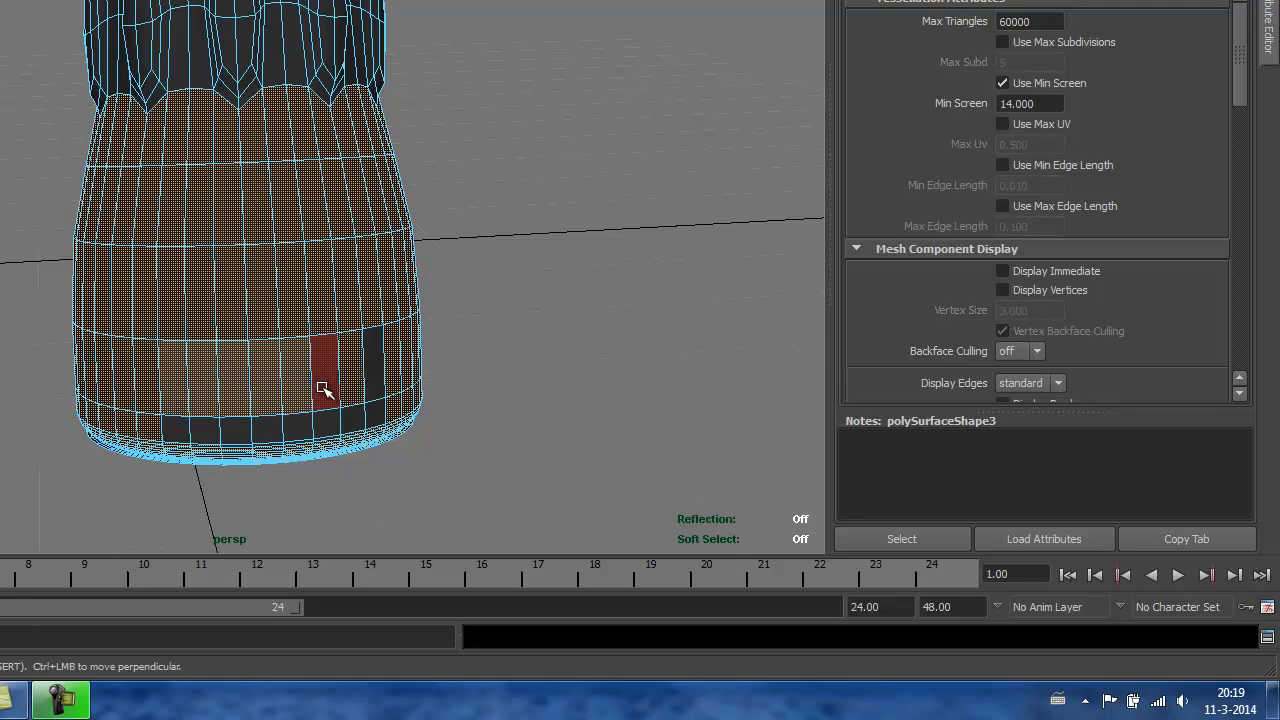
{"action": "left_click", "coordinate": [323, 390], "text": "shift"}
{"action": "left_click", "coordinate": [350, 394], "text": "shift"}
{"action": "left_click", "coordinate": [377, 399], "text": "shift"}
Add the missed faces in the short row just above the base's rounded bottom edge to the selection.
{"action": "left_click", "coordinate": [371, 422], "text": "shift"}
{"action": "left_click", "coordinate": [350, 425], "text": "shift"}
{"action": "left_click", "coordinate": [323, 430], "text": "shift"}
{"action": "left_click", "coordinate": [294, 430], "text": "shift"}
{"action": "left_click", "coordinate": [263, 434], "text": "shift"}
{"action": "left_click", "coordinate": [234, 437], "text": "shift"}
{"action": "left_click", "coordinate": [200, 433], "text": "shift"}
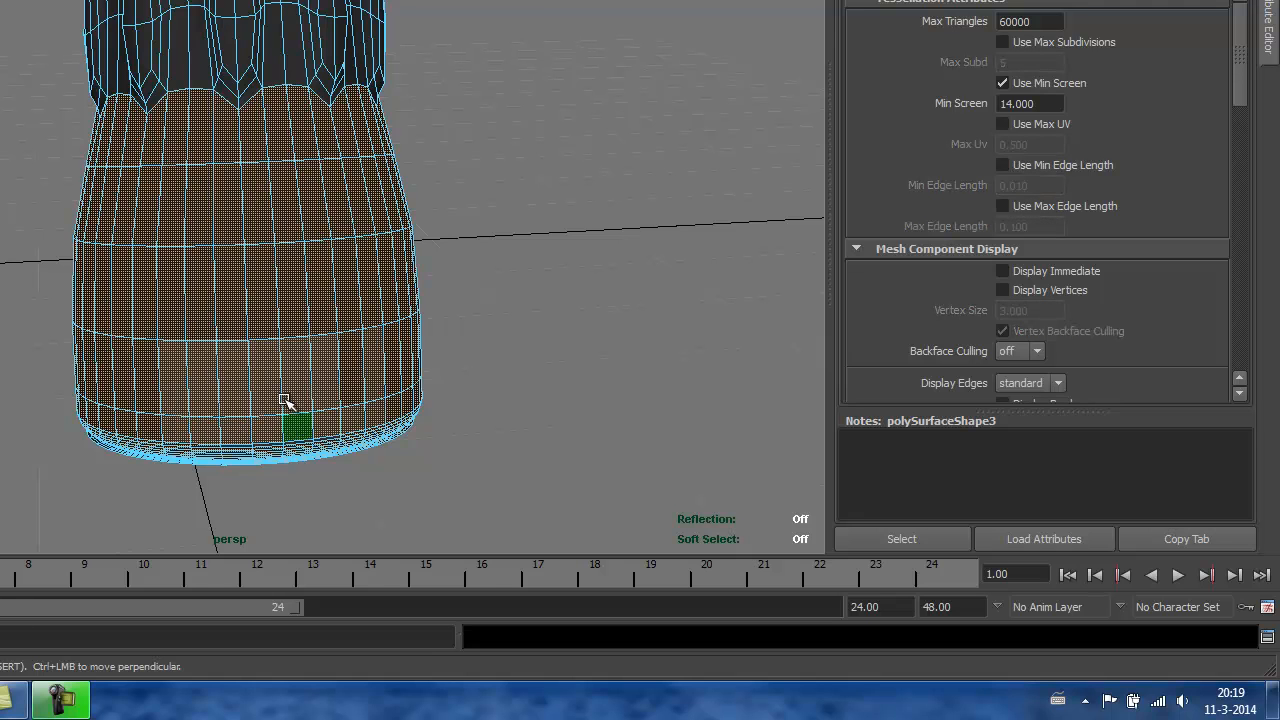
Assign the existing rubber mia_material_x3 to the completed face selection, leave face selection and view the whole axe.
{"action": "right_click_drag", "start_coordinate": [288, 353], "coordinate": [443, 674]}
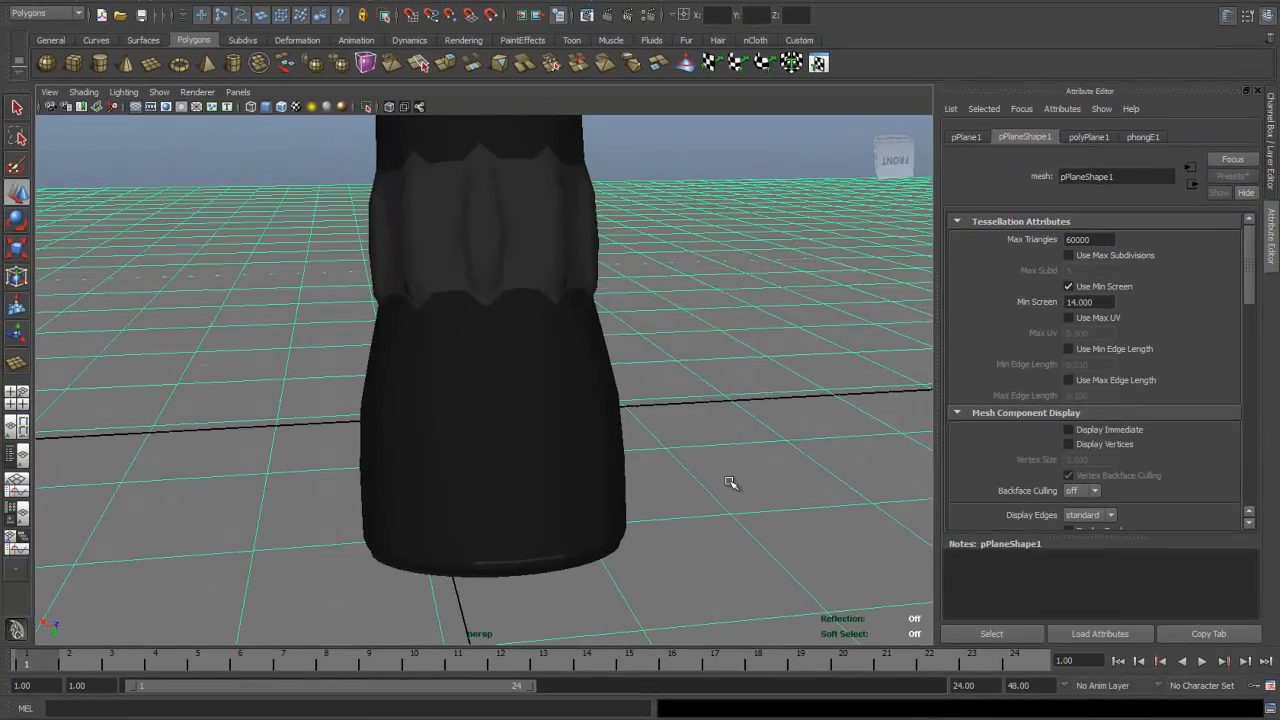
{"action": "scroll", "coordinate": [730, 482], "scroll_direction": "down", "scroll_amount": 8}
{"action": "scroll", "coordinate": [666, 474], "scroll_direction": "down", "scroll_amount": 10}
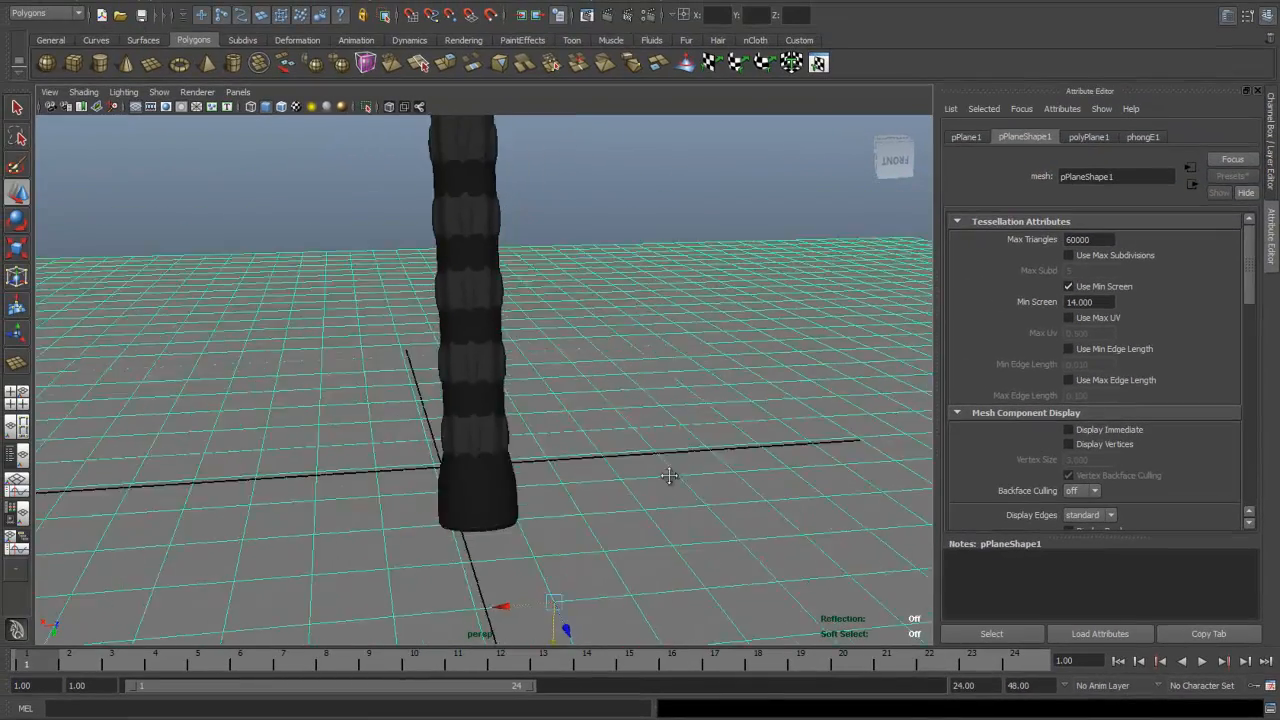
{"action": "middle_click_drag", "start_coordinate": [676, 384], "coordinate": [692, 437], "text": "alt"}
{"action": "left_click_drag", "start_coordinate": [706, 398], "coordinate": [754, 443], "text": "alt"}
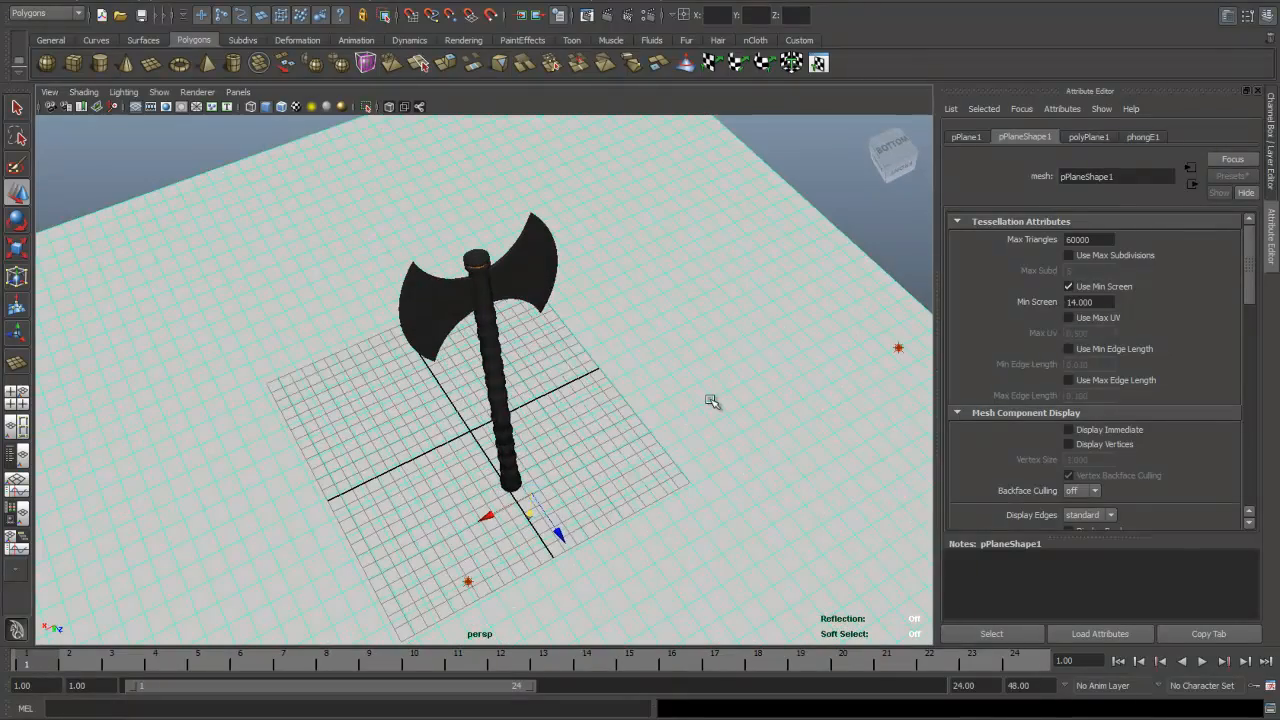
Scale up the floor plane beneath the axe so that it fills more of the background.
{"action": "scroll", "coordinate": [714, 400], "scroll_direction": "up", "scroll_amount": 3}
{"action": "scroll", "coordinate": [714, 338], "scroll_direction": "up", "scroll_amount": 2}
{"action": "scroll", "coordinate": [731, 334], "scroll_direction": "up", "scroll_amount": 5}
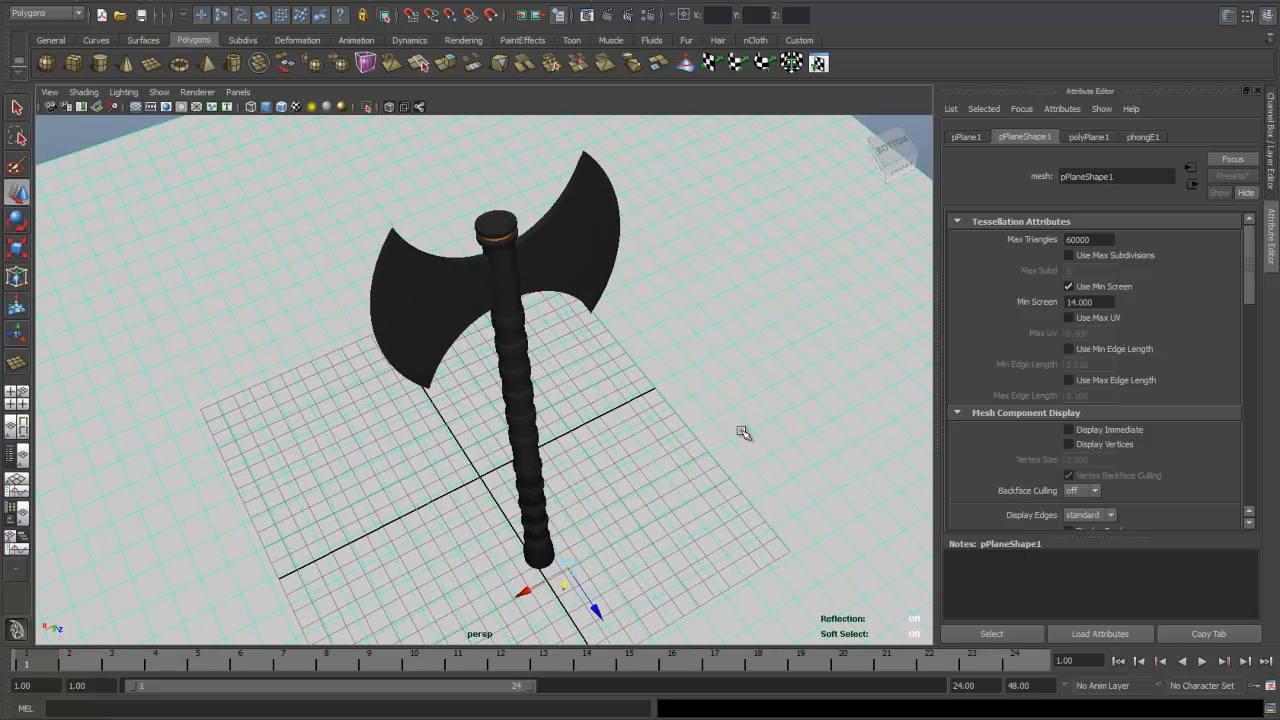
{"action": "key", "text": "r"}
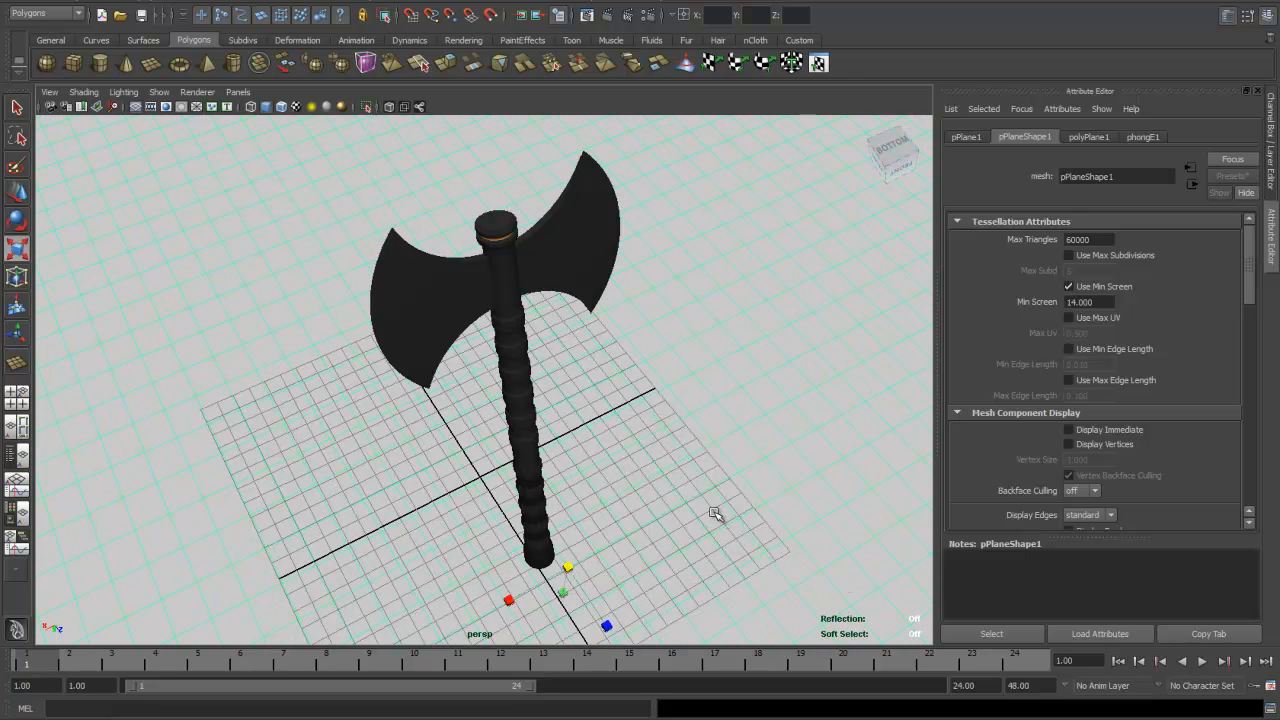
Open the render settings and set the renderer to mental ray.
{"action": "left_click", "coordinate": [648, 15]}
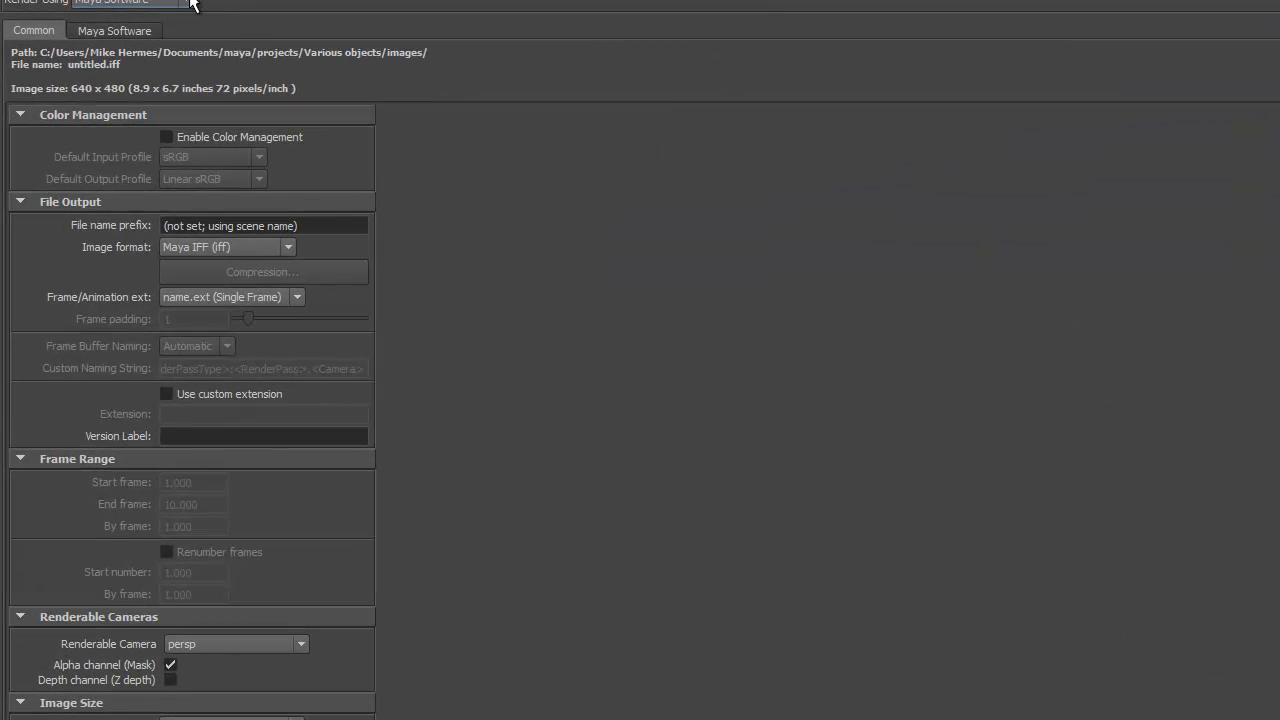
{"action": "left_click", "coordinate": [188, 2]}
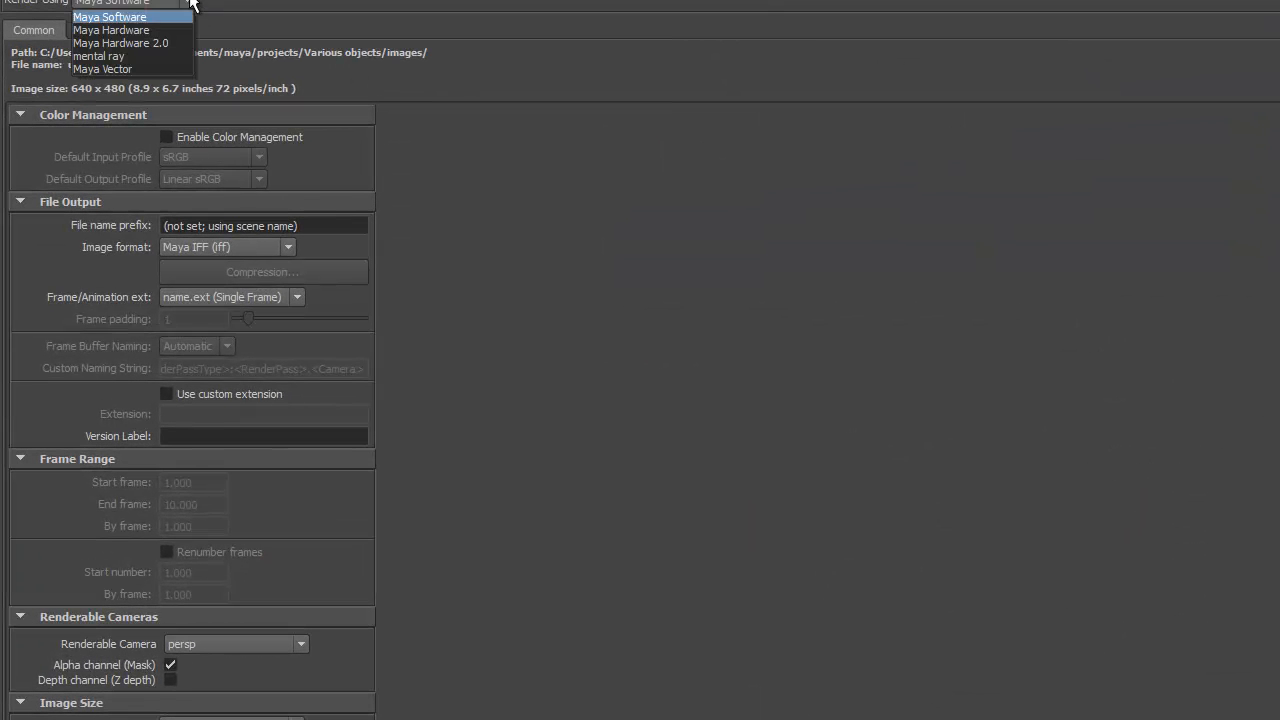
{"action": "left_click", "coordinate": [161, 57]}
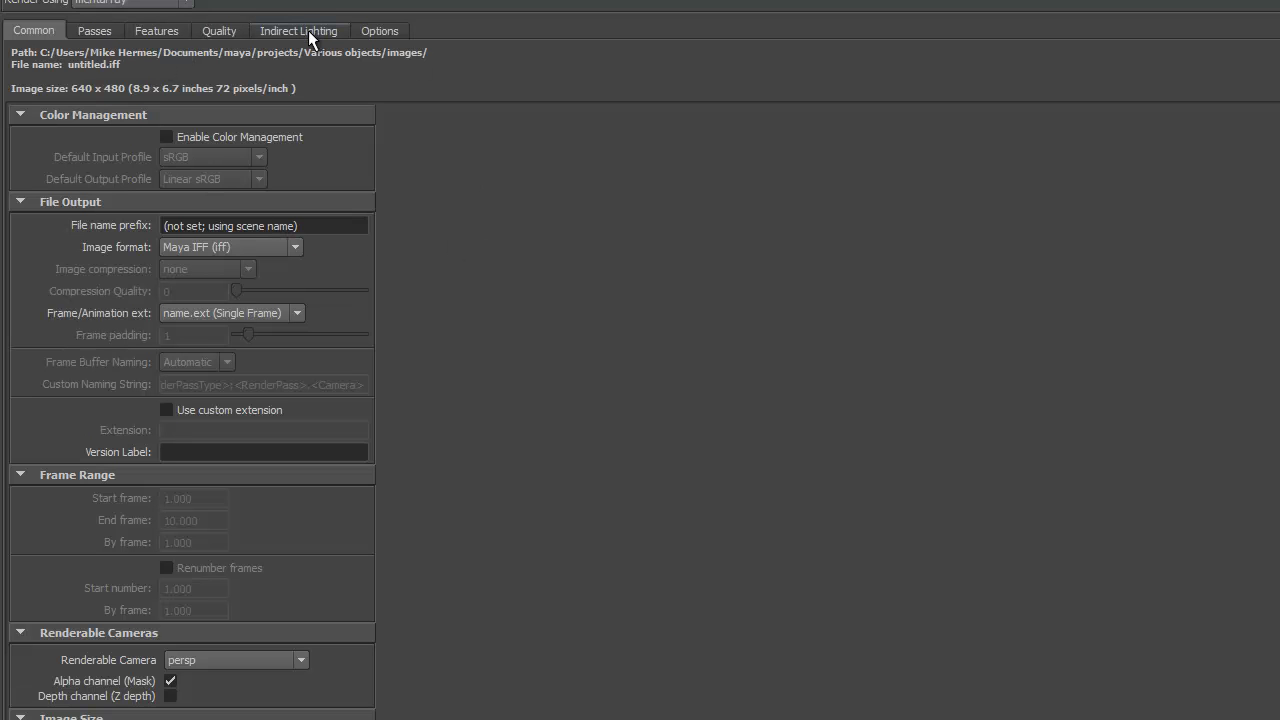
Replace the Draft quality preset of the mental ray renderer with another preset from the list.
{"action": "left_click", "coordinate": [225, 32]}
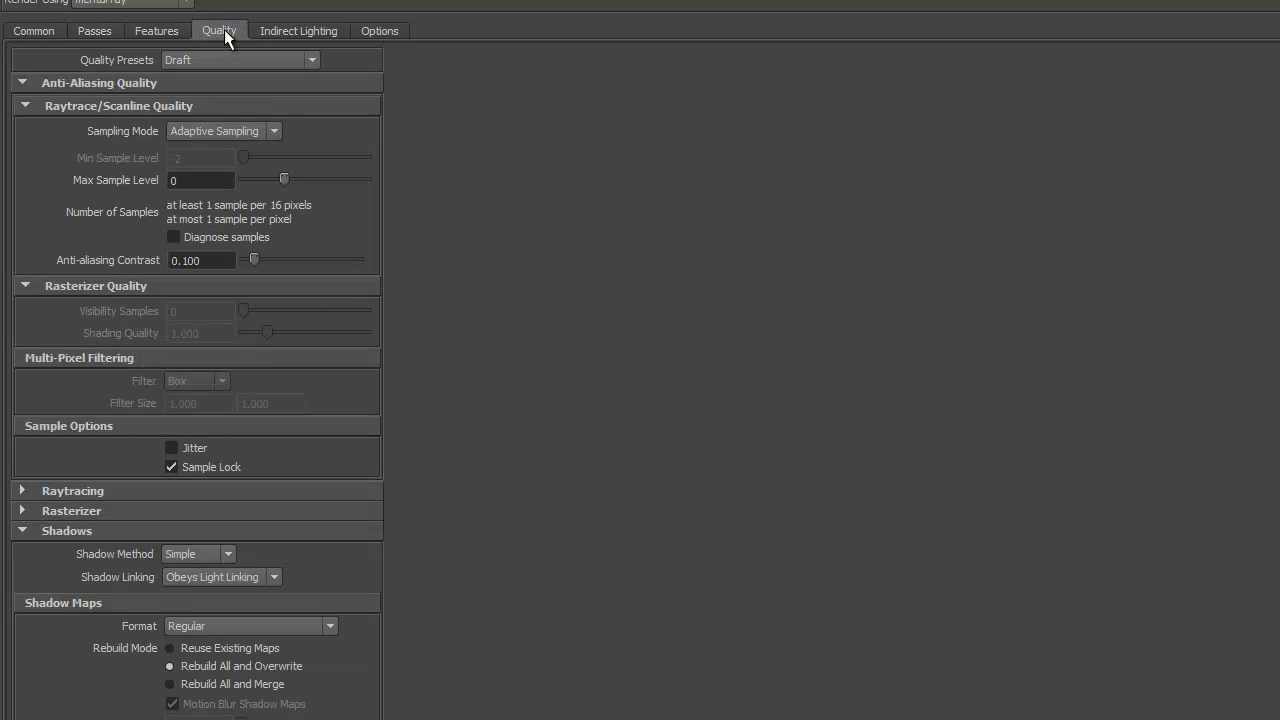
{"action": "left_click", "coordinate": [312, 60]}
{"action": "scroll", "coordinate": [309, 143], "scroll_direction": "down", "scroll_amount": 2}
{"action": "left_click", "coordinate": [269, 128]}
Set the render image size to the HD 1080 preset, 1920 x 1080 pixels.
{"action": "left_click", "coordinate": [33, 32]}
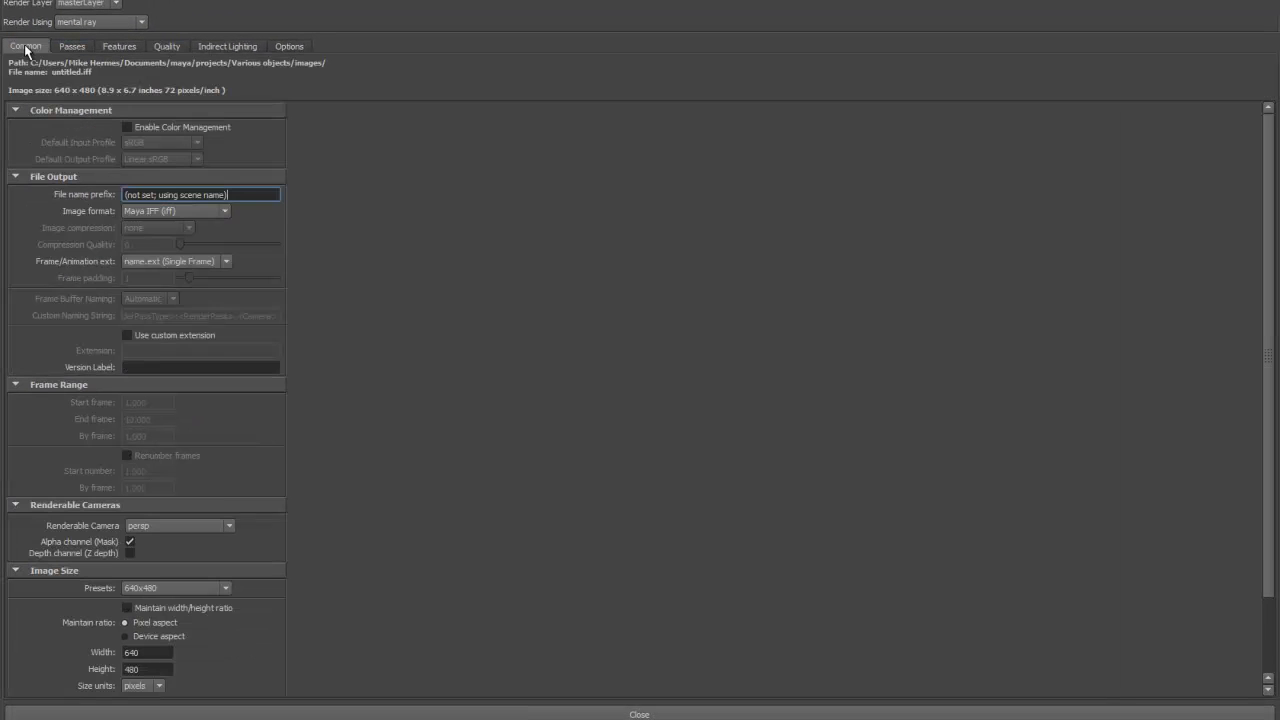
{"action": "scroll", "coordinate": [217, 266], "scroll_direction": "down", "scroll_amount": 3}
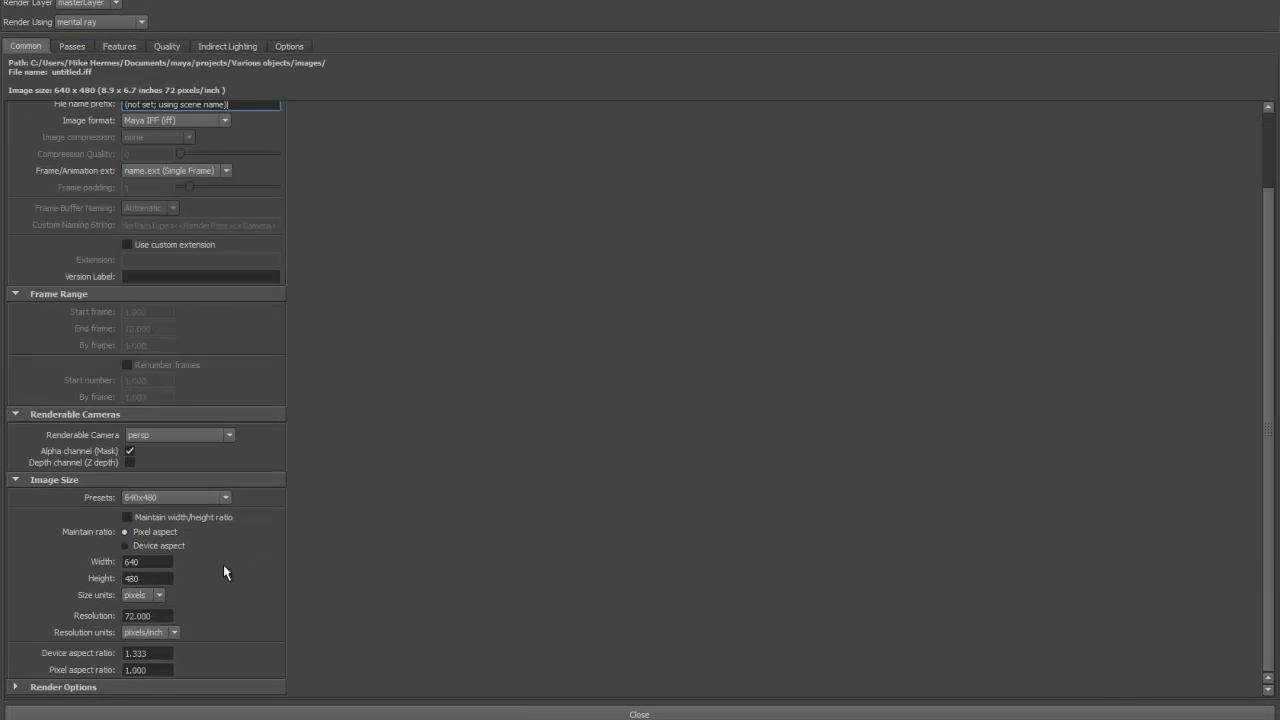
{"action": "left_click", "coordinate": [226, 498]}
{"action": "scroll", "coordinate": [221, 545], "scroll_direction": "down", "scroll_amount": 3}
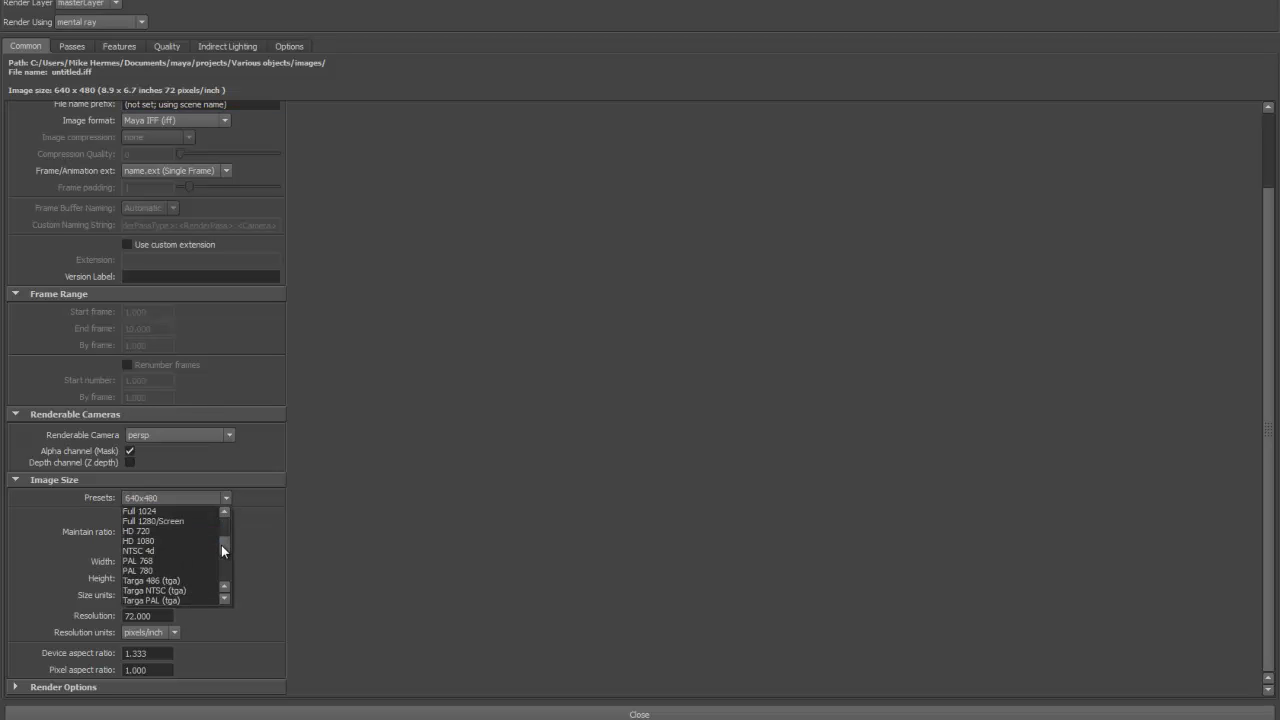
{"action": "scroll", "coordinate": [214, 578], "scroll_direction": "down", "scroll_amount": 3}
{"action": "scroll", "coordinate": [214, 578], "scroll_direction": "up", "scroll_amount": 3}
{"action": "left_click", "coordinate": [183, 540]}
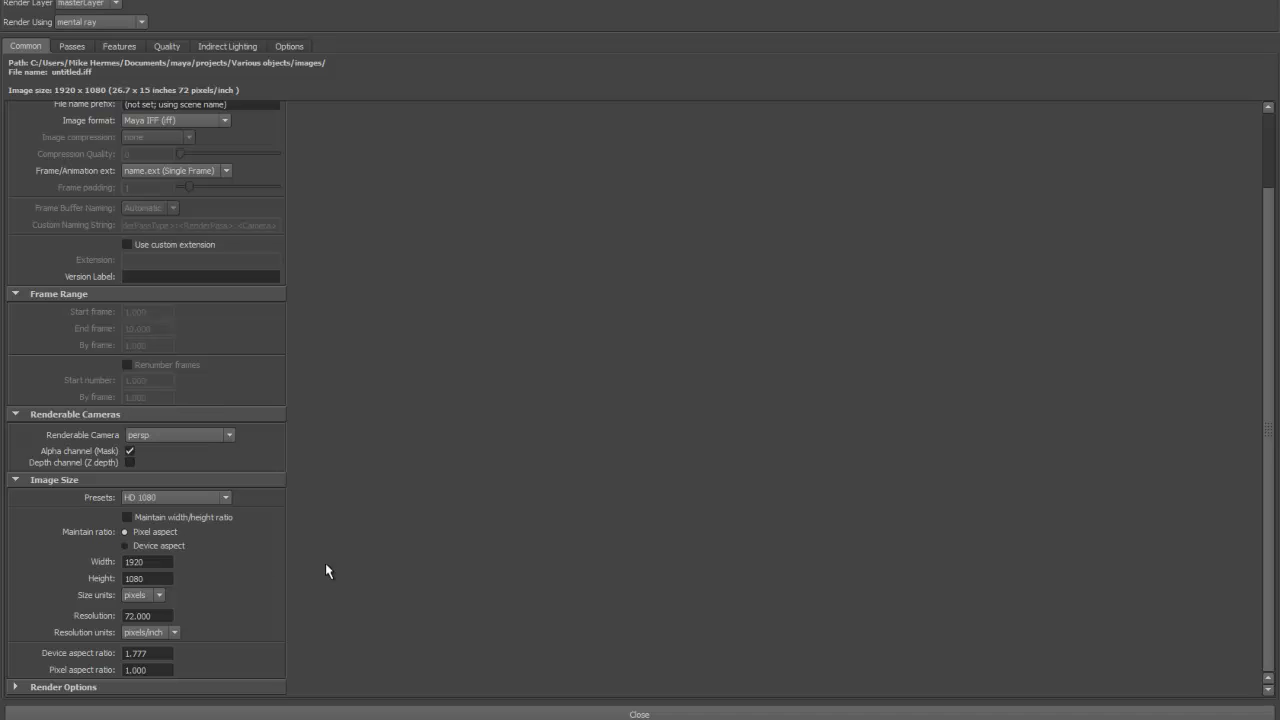